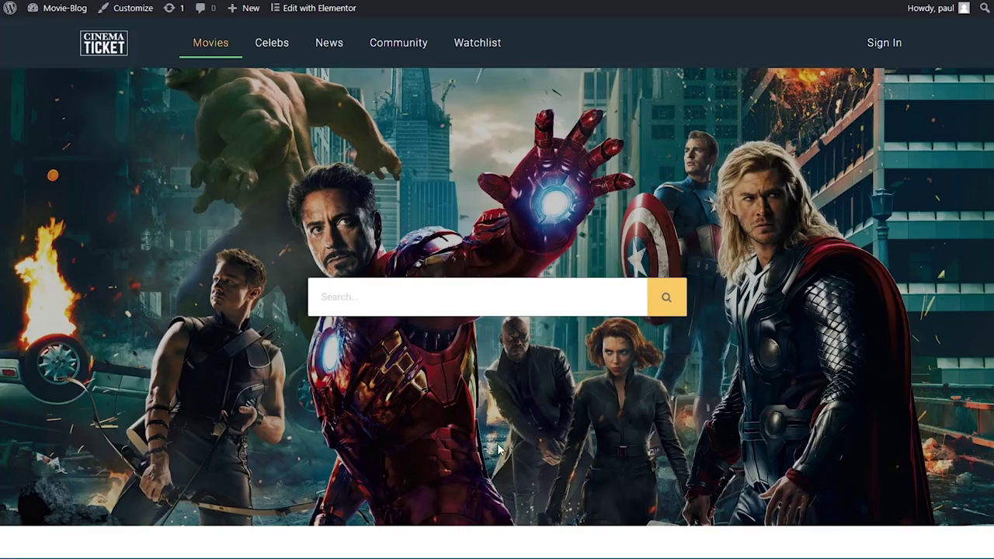
Look through the movie grid on the home page and open The Fighter (2010).
{"action": "scroll", "coordinate": [499, 449], "scroll_direction": "down", "scroll_amount": 10}
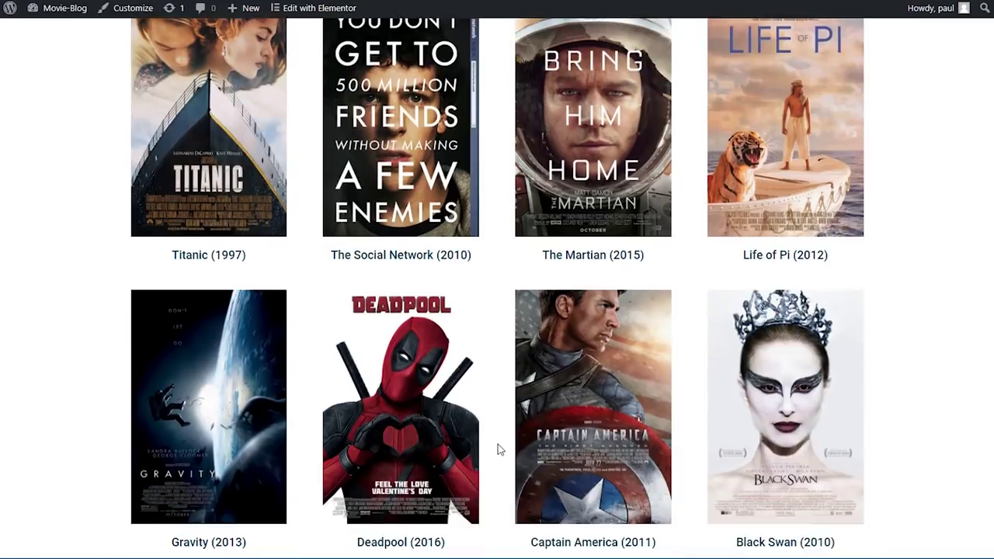
{"action": "scroll", "coordinate": [499, 449], "scroll_direction": "down", "scroll_amount": 4}
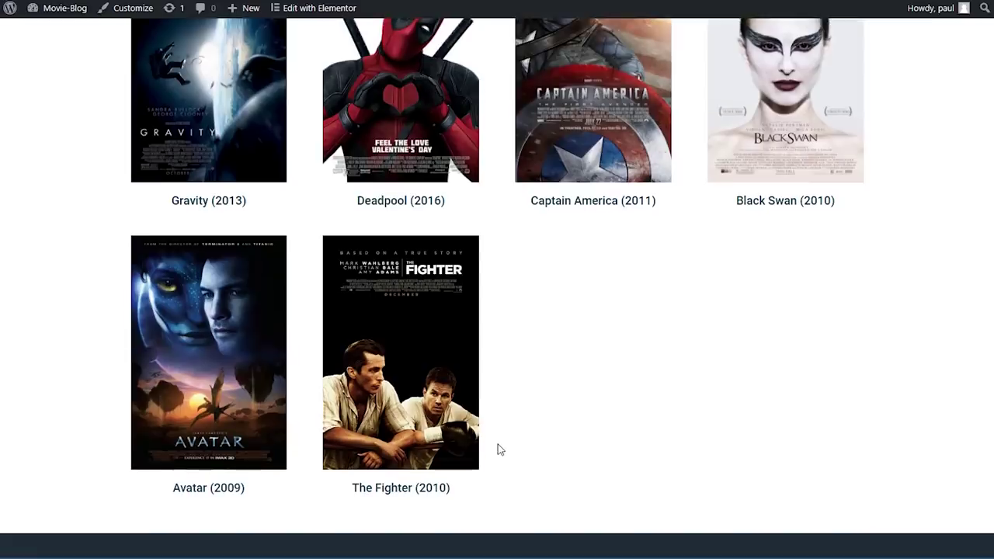
{"action": "left_click", "coordinate": [433, 395]}
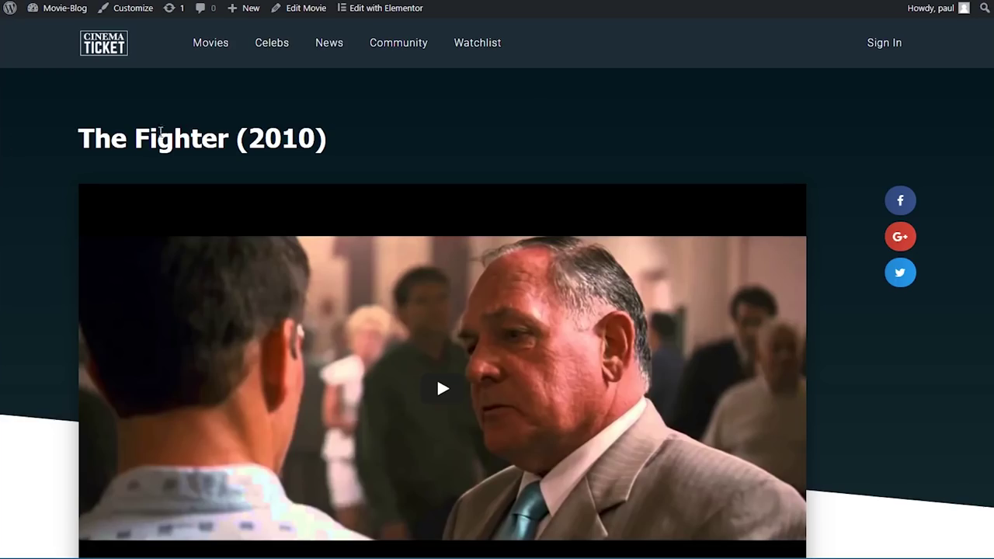
Examine The Fighter page's trailer, rating, review, latest movies, film details and comments section.
{"action": "scroll", "coordinate": [526, 133], "scroll_direction": "down", "scroll_amount": 1}
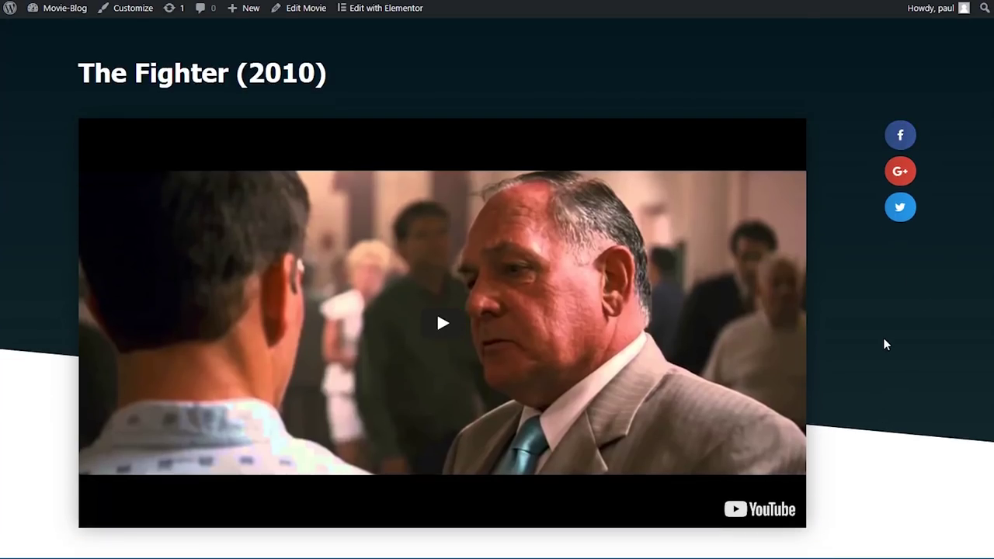
{"action": "scroll", "coordinate": [884, 344], "scroll_direction": "down", "scroll_amount": 4}
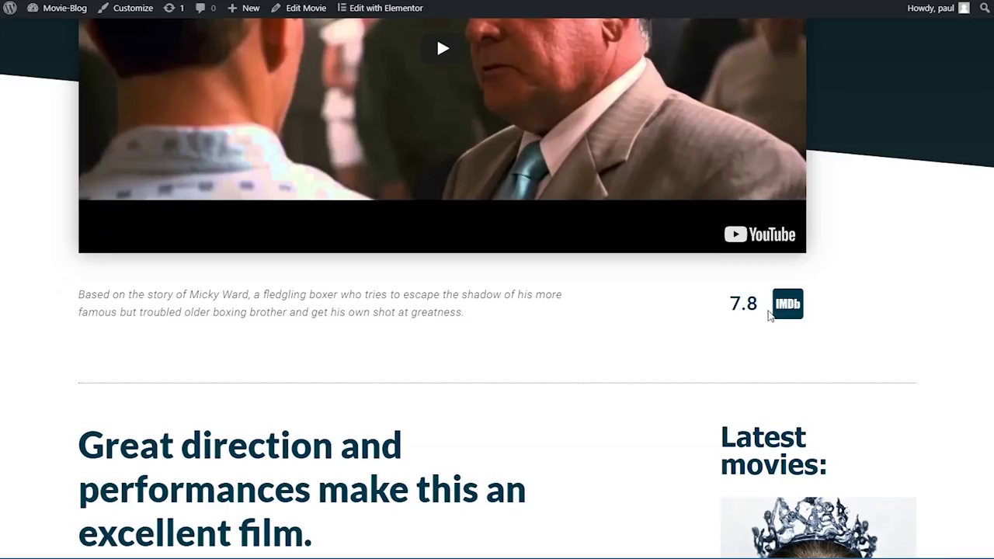
{"action": "scroll", "coordinate": [643, 381], "scroll_direction": "down", "scroll_amount": 5}
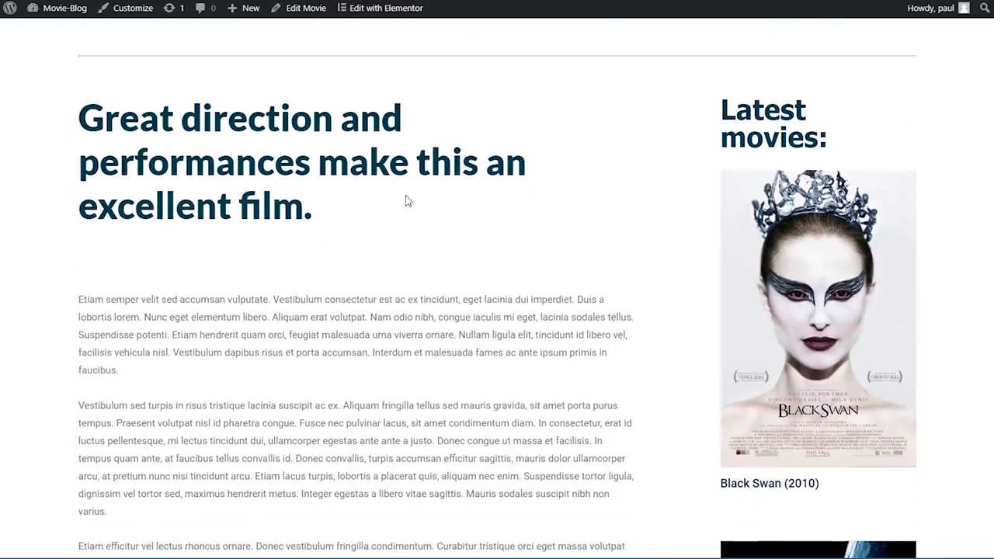
{"action": "scroll", "coordinate": [235, 256], "scroll_direction": "down", "scroll_amount": 5}
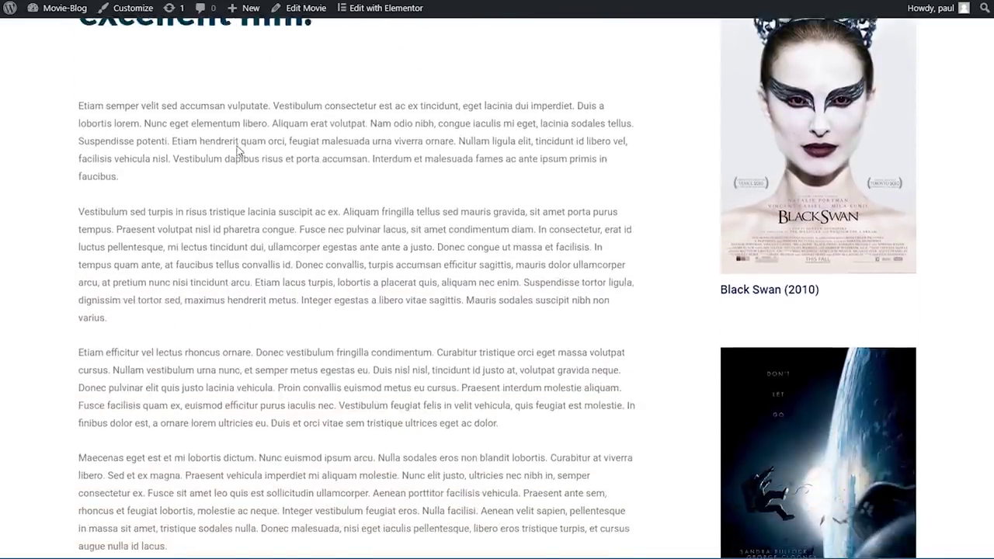
{"action": "scroll", "coordinate": [184, 324], "scroll_direction": "down", "scroll_amount": 4}
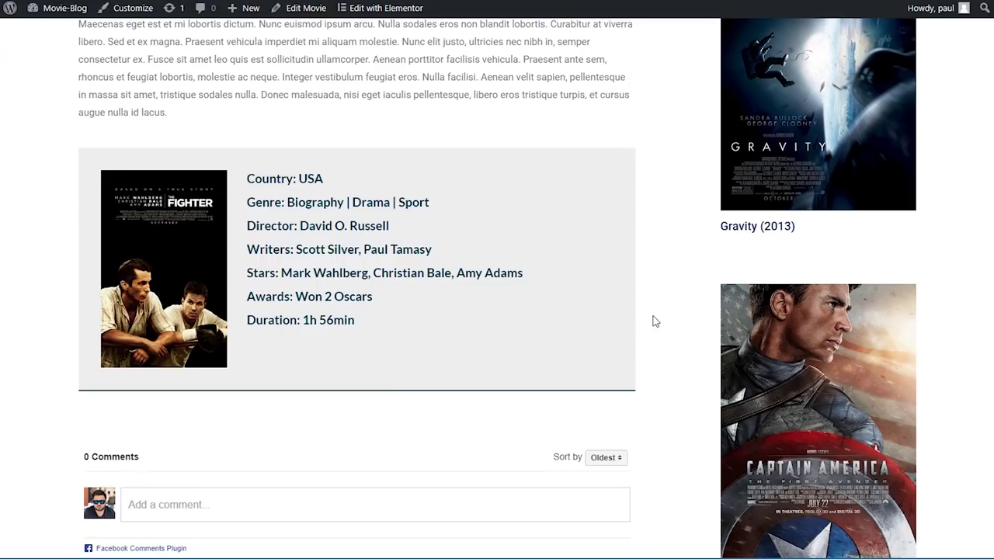
{"action": "scroll", "coordinate": [653, 322], "scroll_direction": "up", "scroll_amount": 3}
{"action": "scroll", "coordinate": [653, 322], "scroll_direction": "up", "scroll_amount": 3}
{"action": "scroll", "coordinate": [654, 322], "scroll_direction": "down", "scroll_amount": 8}
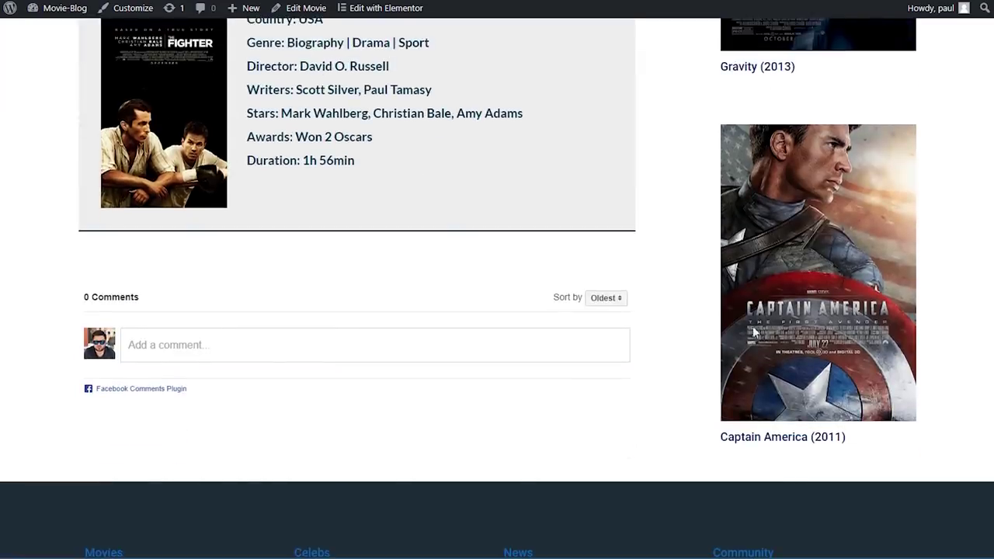
Open the Captain America (2011) page from the latest movies and examine its layout.
{"action": "left_click", "coordinate": [792, 317]}
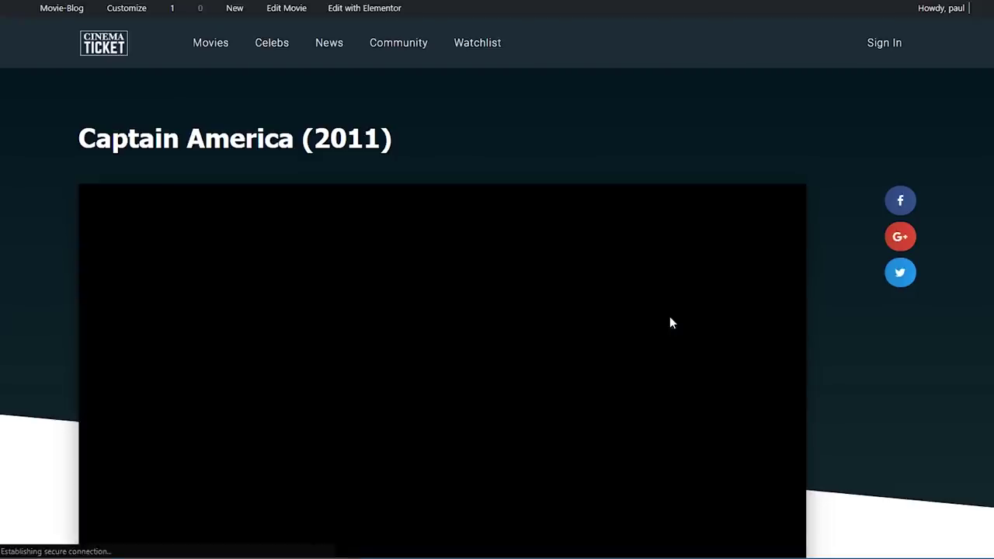
{"action": "scroll", "coordinate": [585, 171], "scroll_direction": "down", "scroll_amount": 3}
{"action": "scroll", "coordinate": [585, 172], "scroll_direction": "down", "scroll_amount": 10}
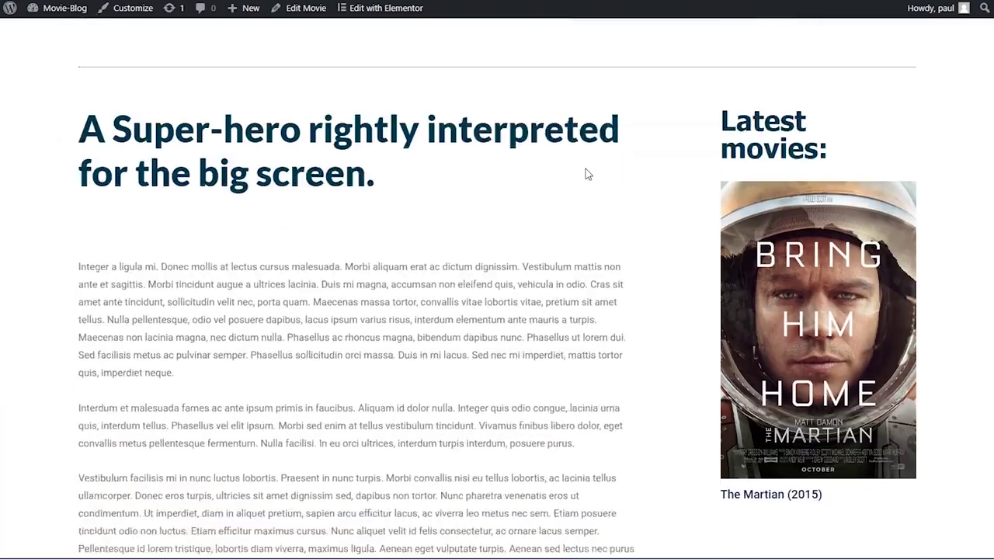
{"action": "scroll", "coordinate": [586, 169], "scroll_direction": "down", "scroll_amount": 2}
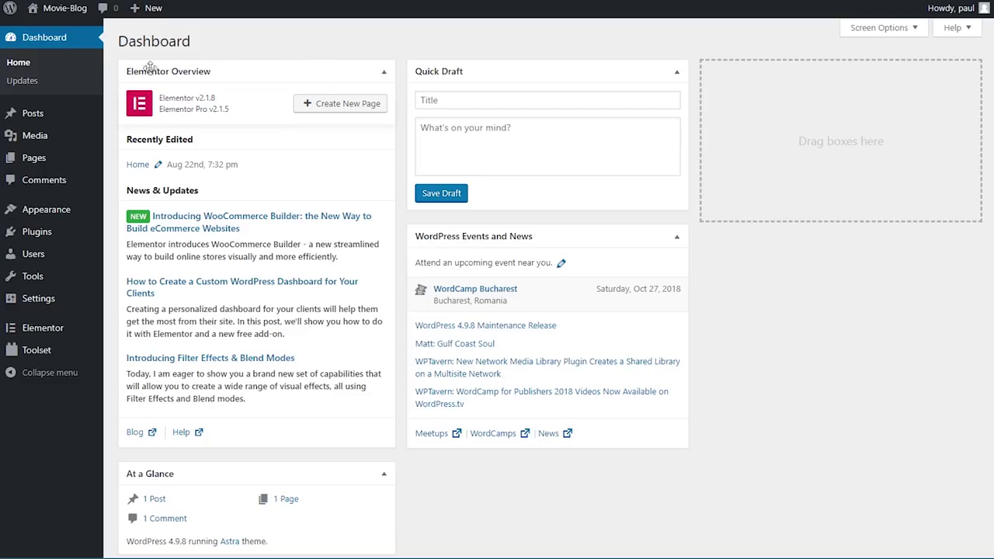
Visit the Movie-Blog site's front end from the dashboard and look over its home page.
{"action": "mouse_move", "coordinate": [74, 14]}
{"action": "left_click", "coordinate": [43, 31]}
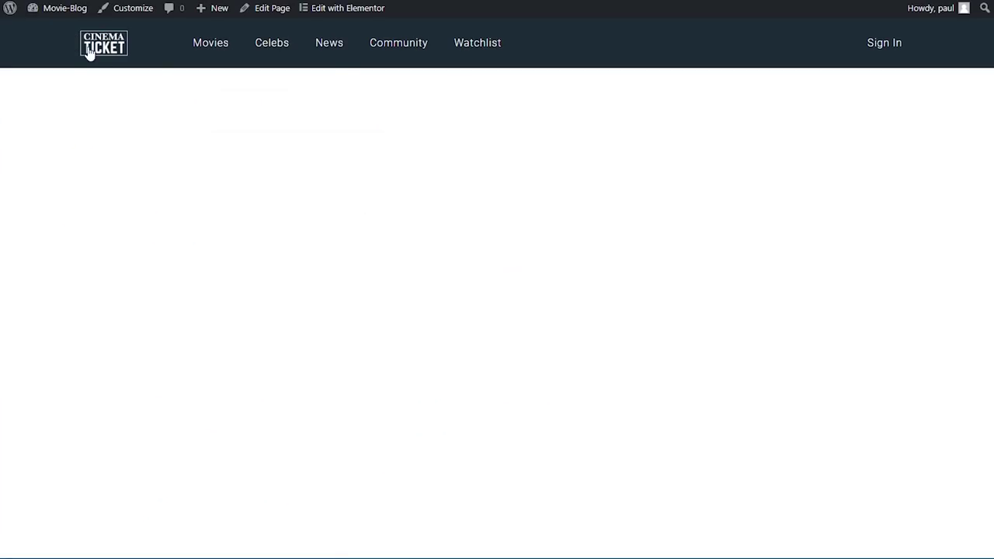
{"action": "scroll", "coordinate": [450, 277], "scroll_direction": "down", "scroll_amount": 5}
{"action": "scroll", "coordinate": [608, 431], "scroll_direction": "up", "scroll_amount": 5}
Return to the WordPress dashboard and open the list of installed plugins.
{"action": "mouse_move", "coordinate": [64, 11]}
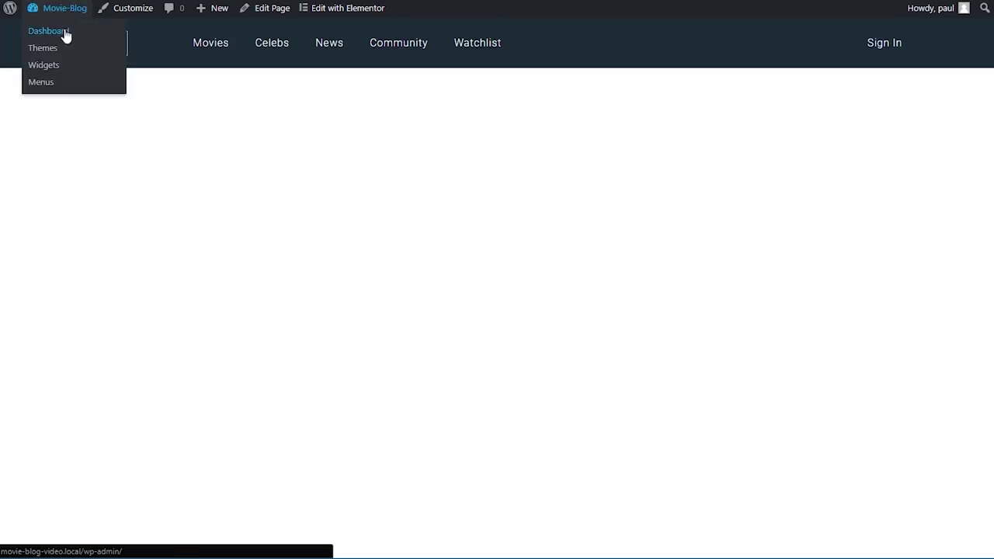
{"action": "left_click", "coordinate": [66, 32]}
{"action": "mouse_move", "coordinate": [78, 237]}
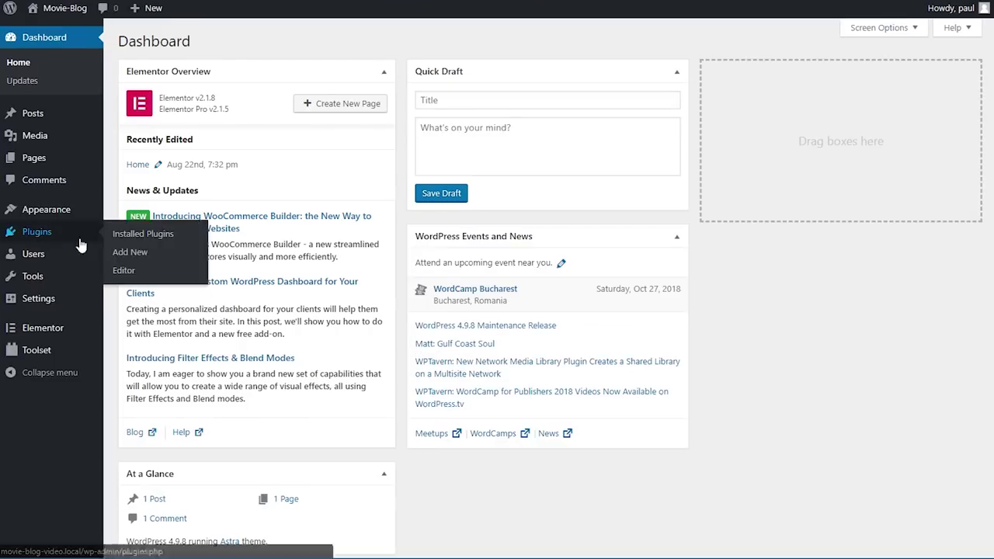
{"action": "left_click", "coordinate": [160, 237]}
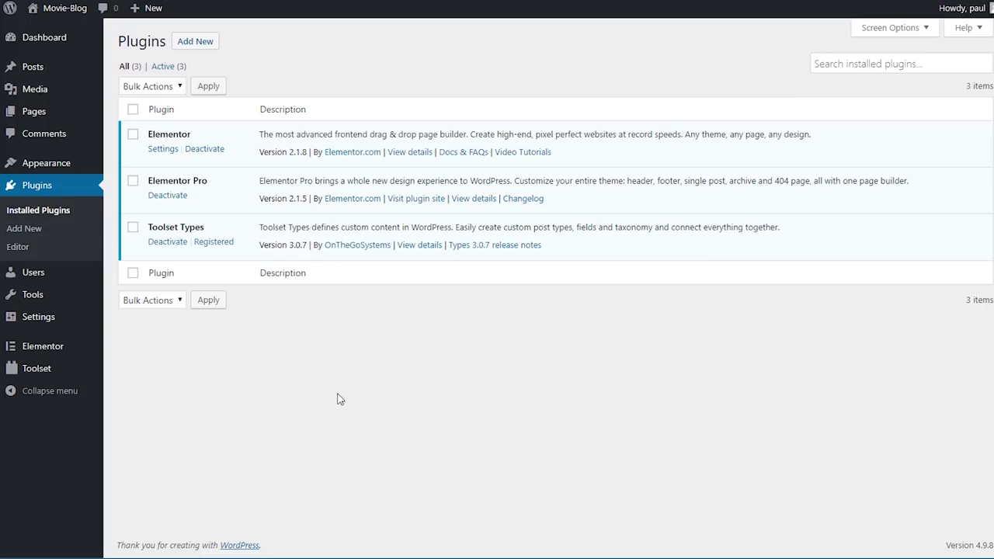
Start a new Toolset post type with plural name Movies, singular name Movie and slug movie.
{"action": "mouse_move", "coordinate": [82, 370]}
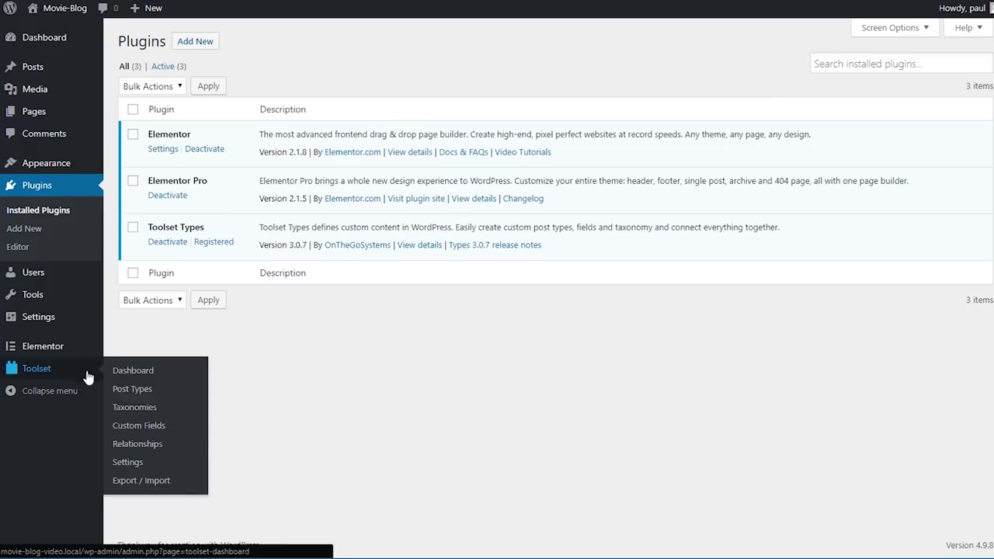
{"action": "left_click", "coordinate": [146, 397]}
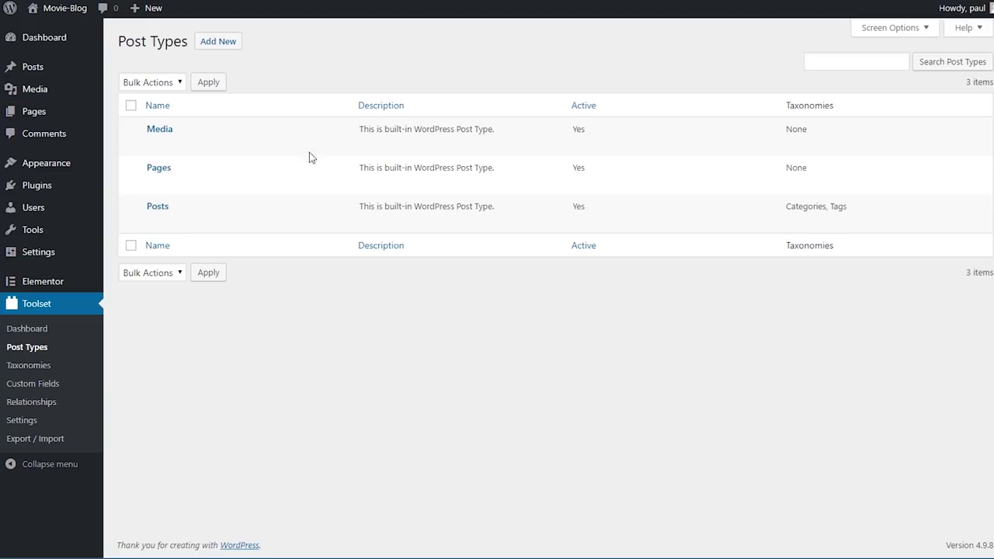
{"action": "left_click", "coordinate": [220, 43]}
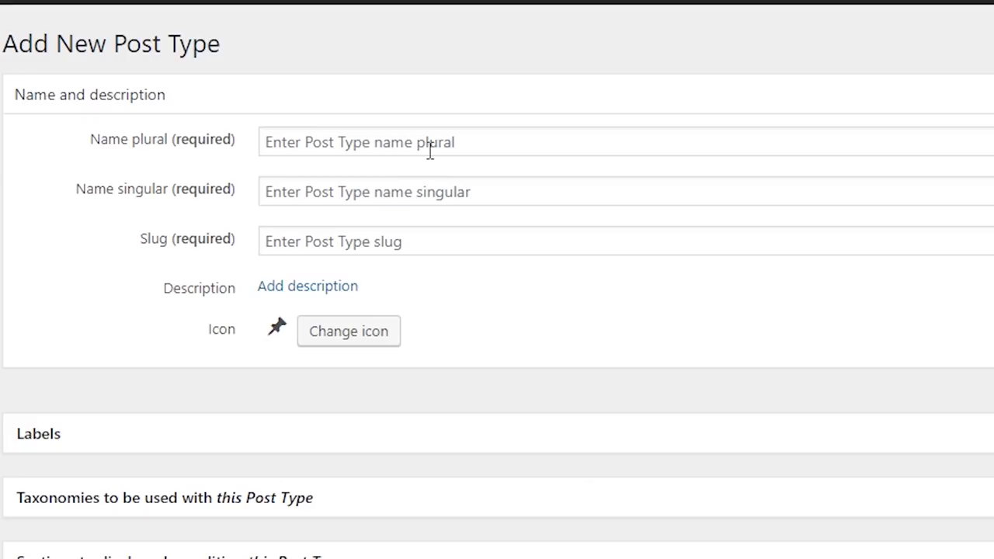
{"action": "left_click", "coordinate": [430, 150]}
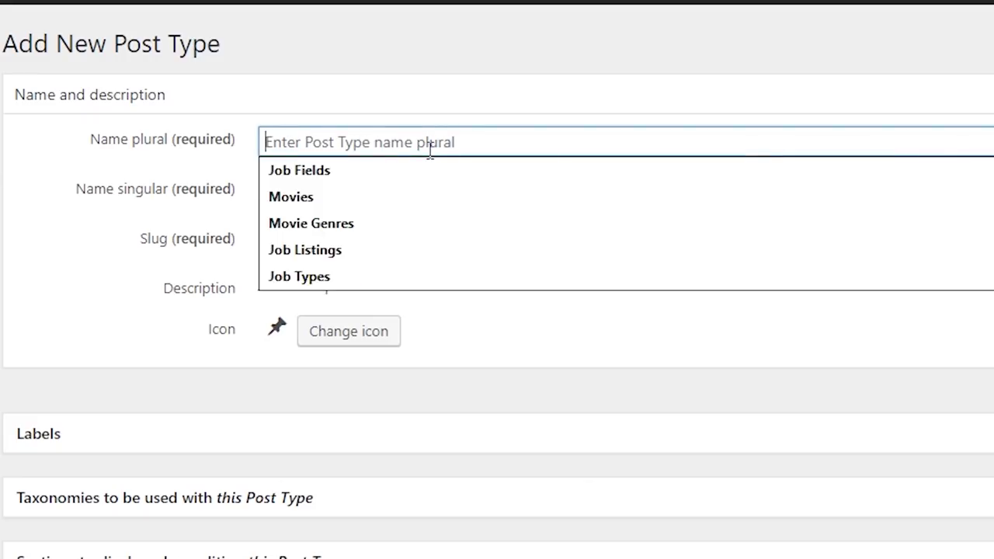
{"action": "type", "text": "Movies"}
{"action": "key", "text": "Tab"}
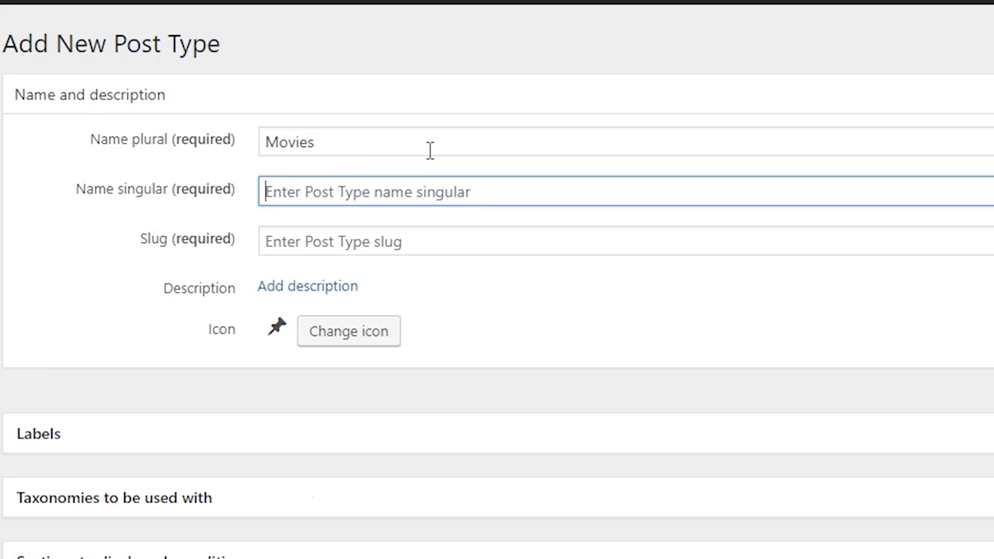
{"action": "type", "text": "Movie"}
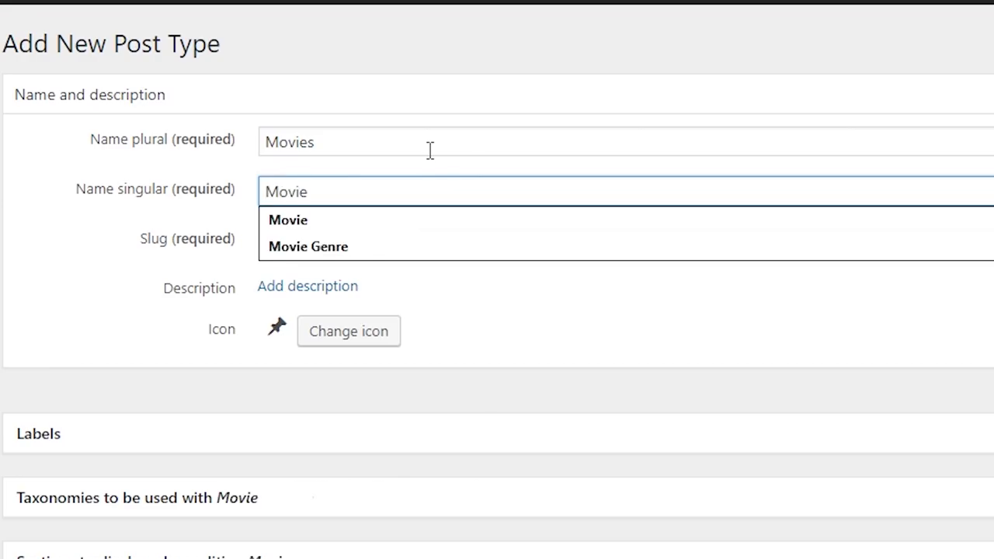
{"action": "key", "text": "Tab"}
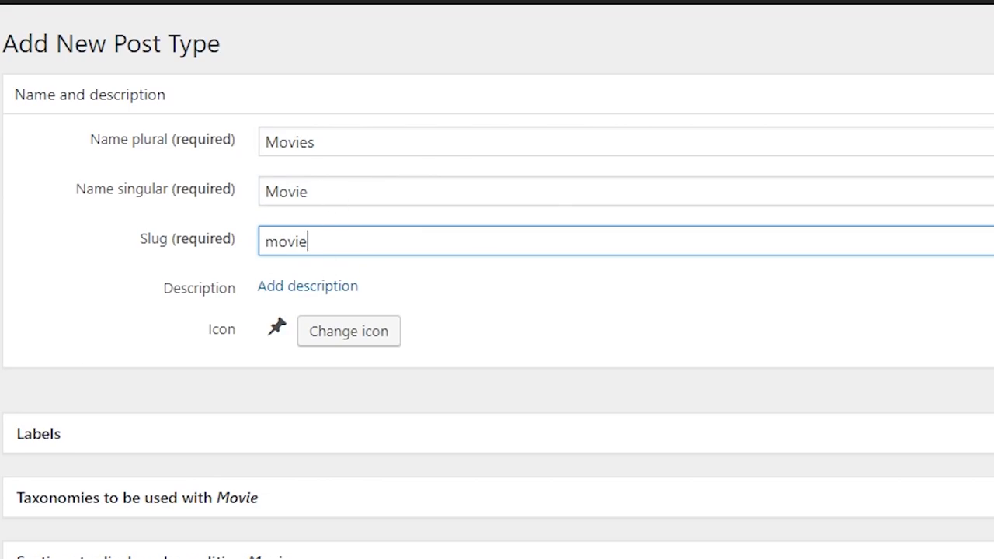
{"action": "scroll", "coordinate": [474, 338], "scroll_direction": "down", "scroll_amount": 1}
{"action": "scroll", "coordinate": [473, 331], "scroll_direction": "up", "scroll_amount": 1}
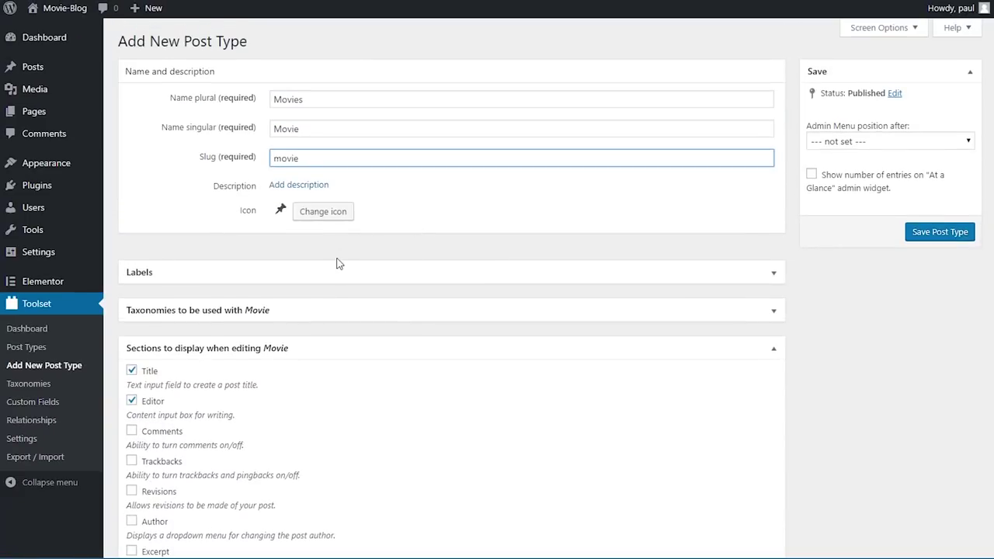
Find icons matching "ticket" and set the post type's icon to tickets alt.
{"action": "left_click", "coordinate": [342, 217]}
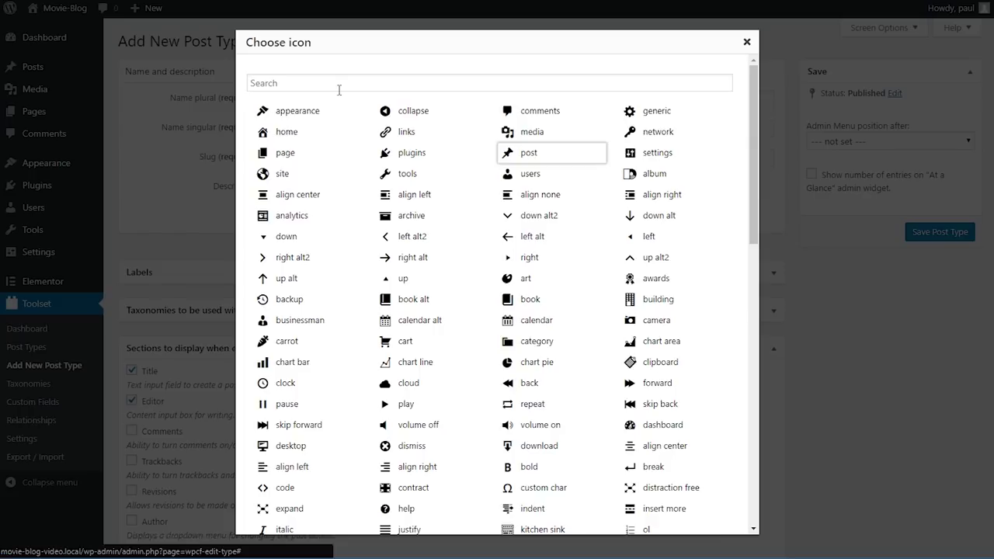
{"action": "left_click", "coordinate": [339, 90]}
{"action": "type", "text": "ticket"}
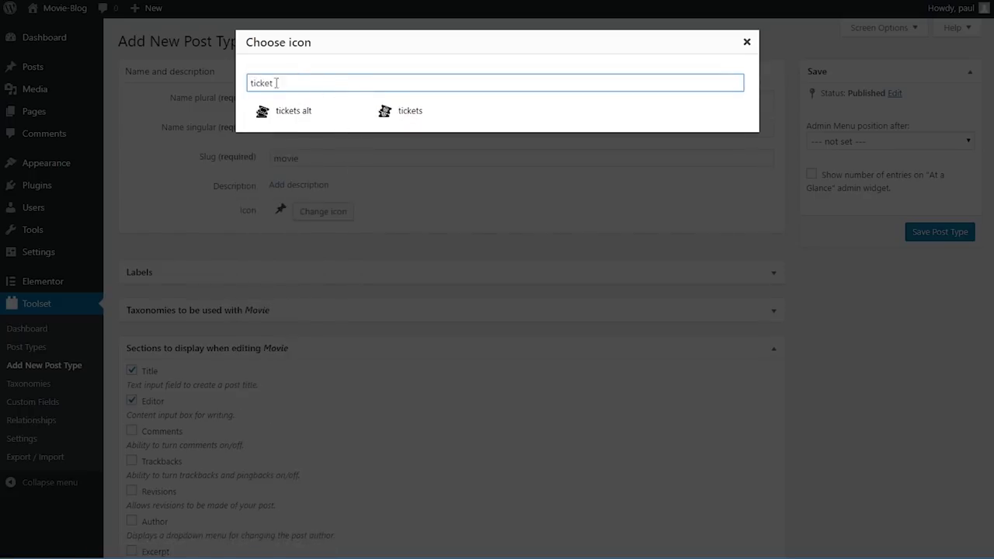
{"action": "left_click", "coordinate": [307, 113]}
Enable the Featured Image section for editing movies.
{"action": "scroll", "coordinate": [464, 261], "scroll_direction": "down", "scroll_amount": 3}
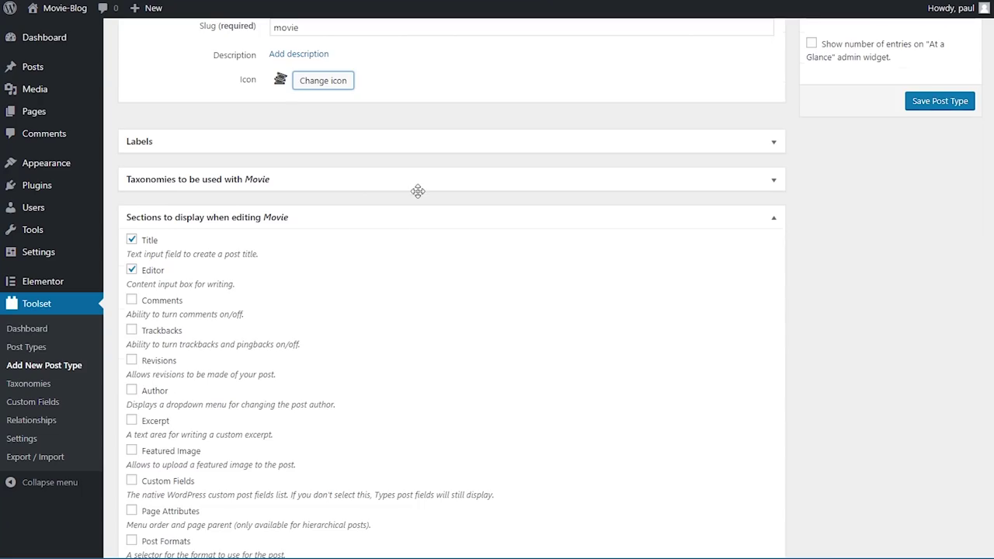
{"action": "scroll", "coordinate": [427, 251], "scroll_direction": "down", "scroll_amount": 3}
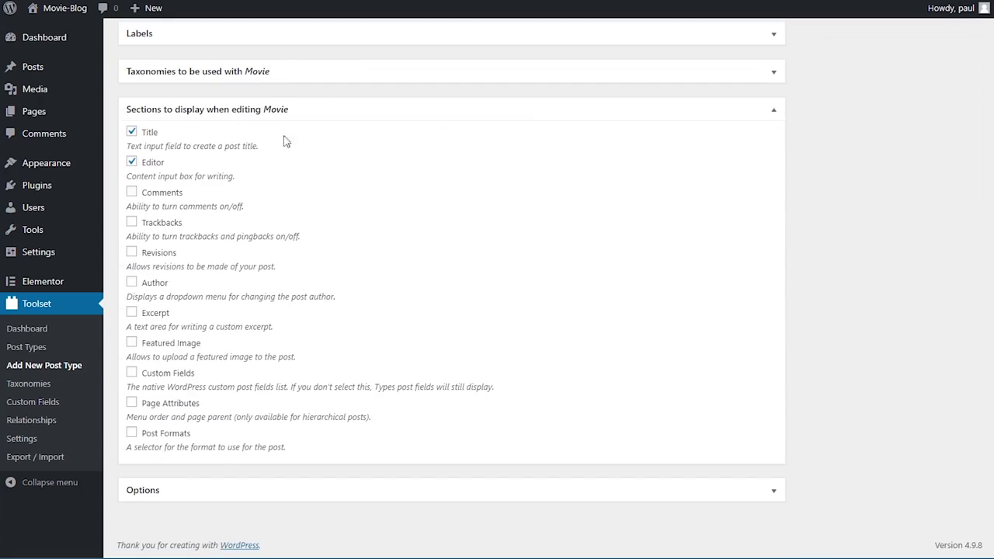
{"action": "left_click", "coordinate": [164, 344]}
{"action": "scroll", "coordinate": [835, 466], "scroll_direction": "up", "scroll_amount": 3}
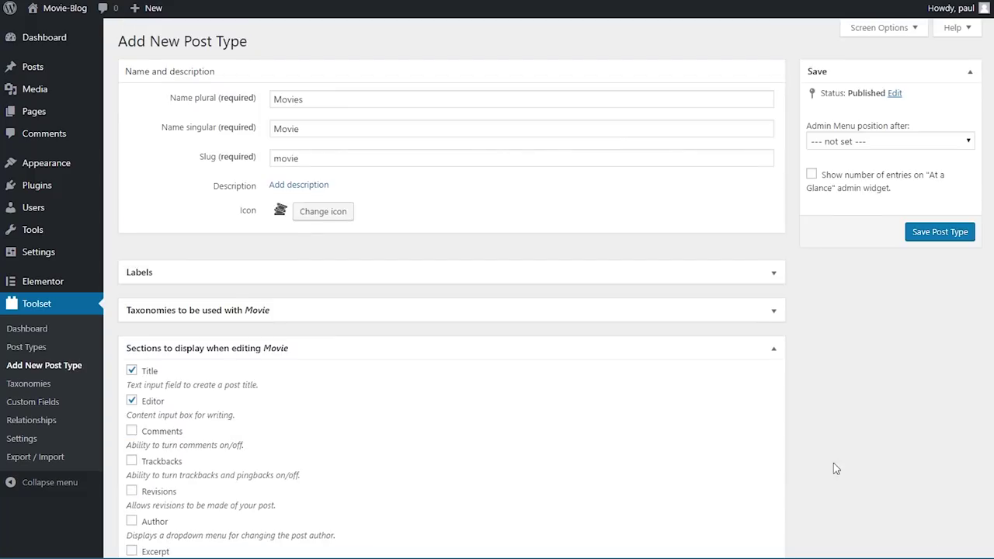
Place the post type after Comments in the admin menu and save it.
{"action": "left_click", "coordinate": [874, 143]}
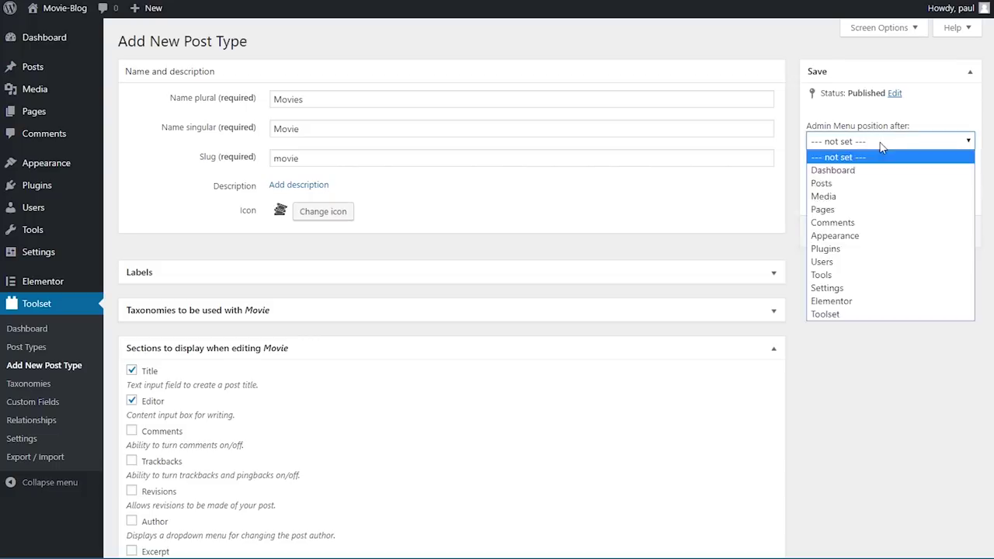
{"action": "left_click", "coordinate": [855, 226]}
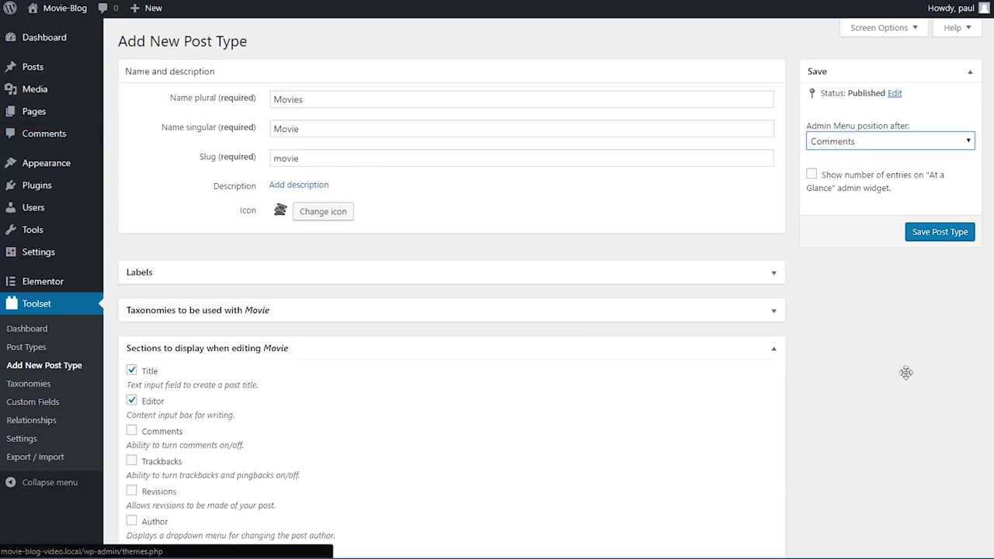
{"action": "left_click", "coordinate": [945, 233]}
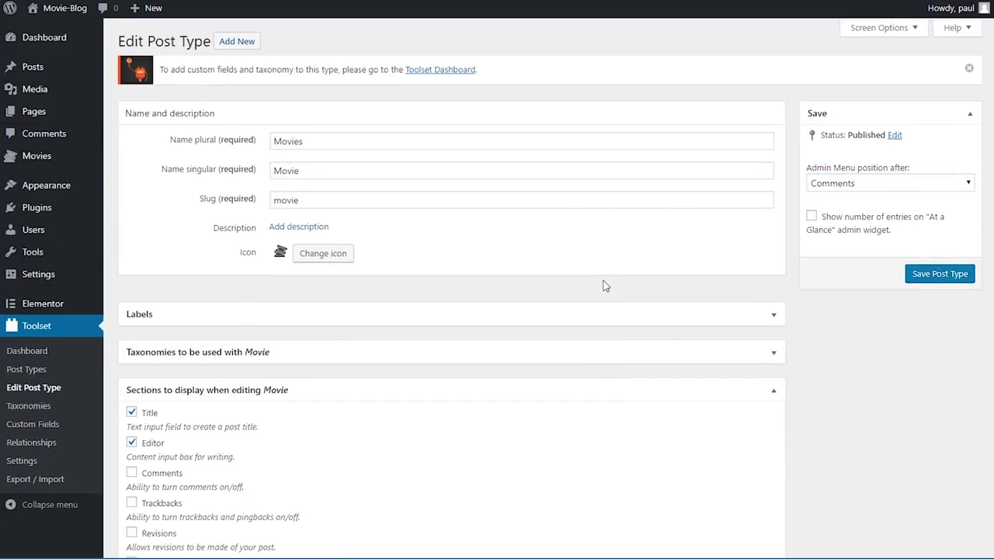
Open the list of all items for the new Movies post type.
{"action": "mouse_move", "coordinate": [78, 161]}
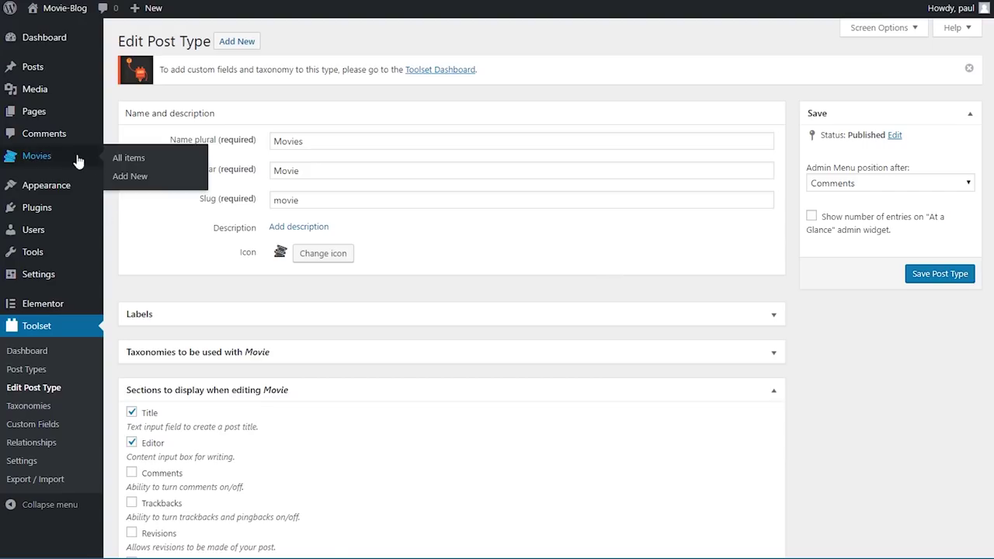
{"action": "left_click", "coordinate": [143, 166]}
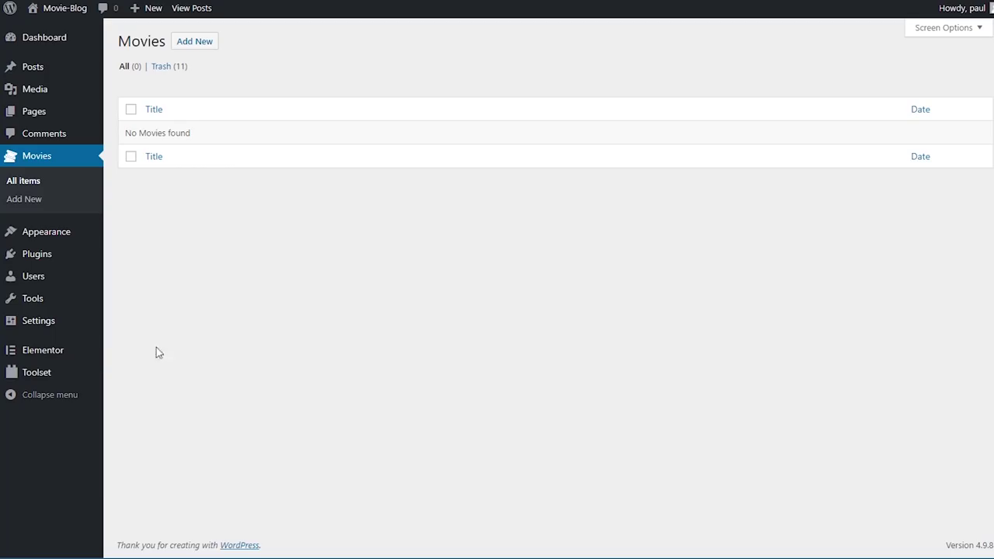
Create a new custom post field group named Movie Fields and save it.
{"action": "mouse_move", "coordinate": [70, 377]}
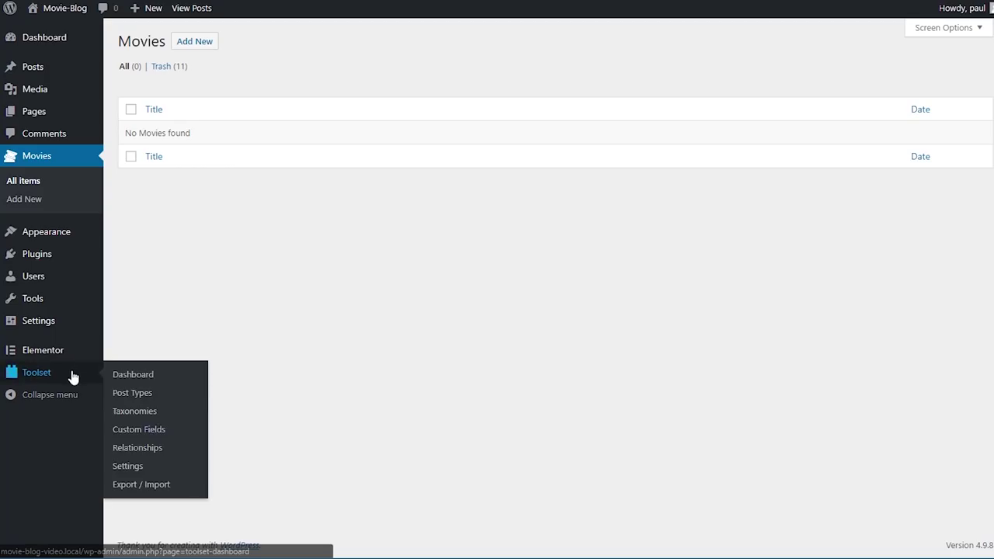
{"action": "left_click", "coordinate": [147, 429]}
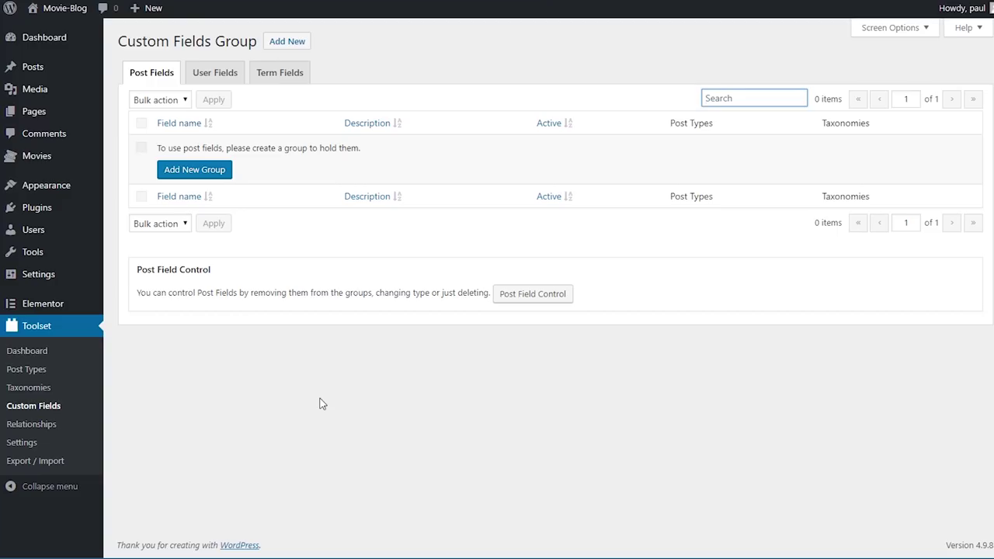
{"action": "left_click", "coordinate": [188, 176]}
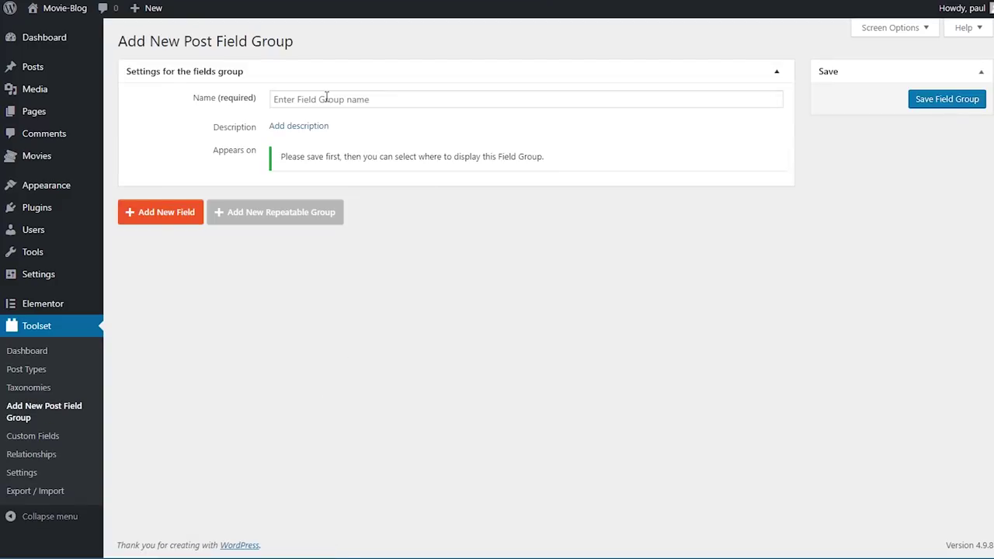
{"action": "left_click", "coordinate": [308, 97]}
{"action": "type", "text": "Movie Fields"}
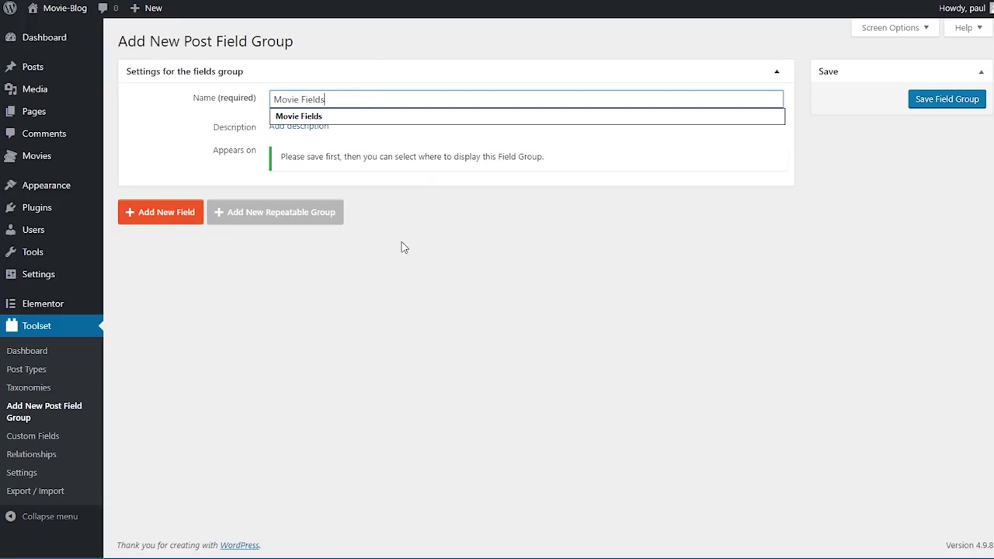
{"action": "left_click", "coordinate": [403, 247]}
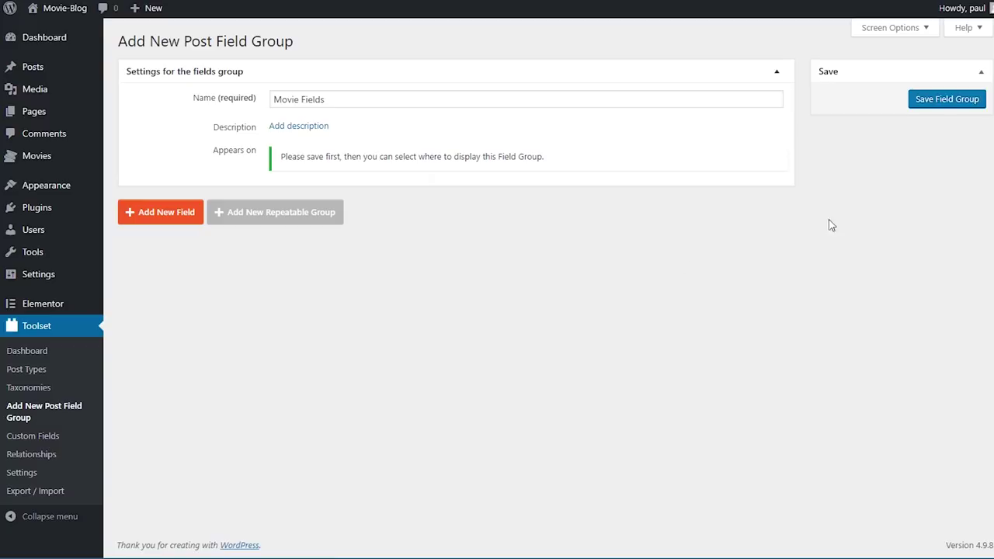
{"action": "left_click", "coordinate": [936, 106]}
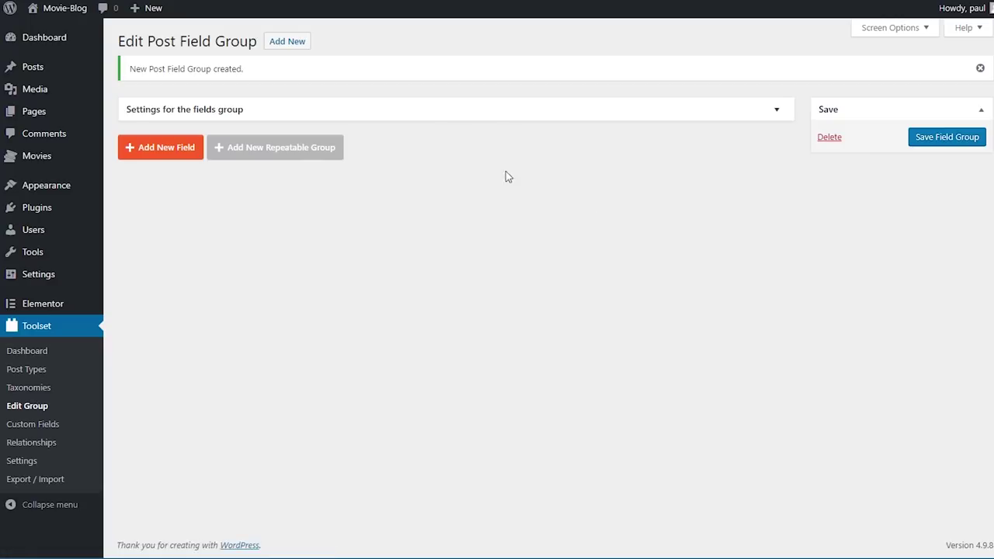
Limit the Movie Fields group to the Movies post type.
{"action": "left_click", "coordinate": [413, 114]}
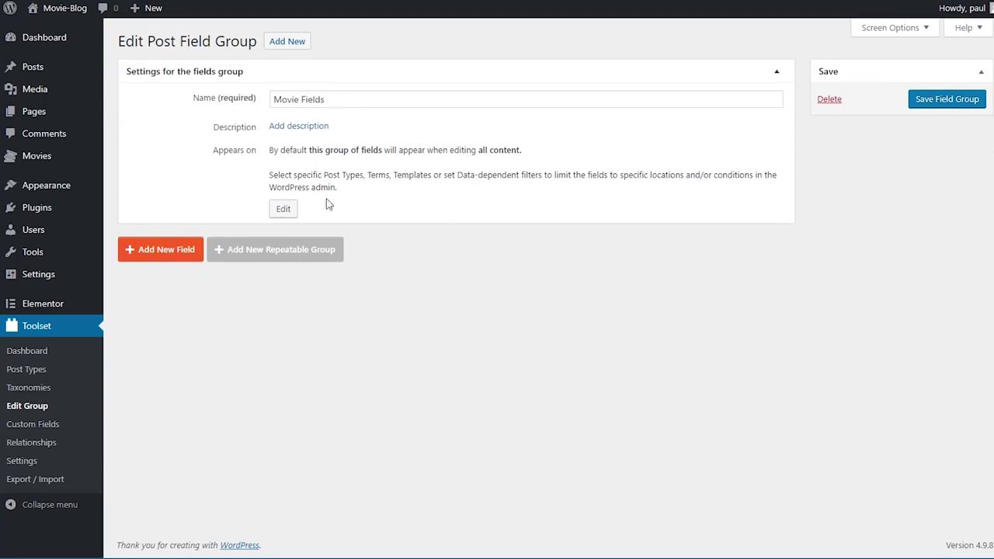
{"action": "left_click", "coordinate": [295, 210]}
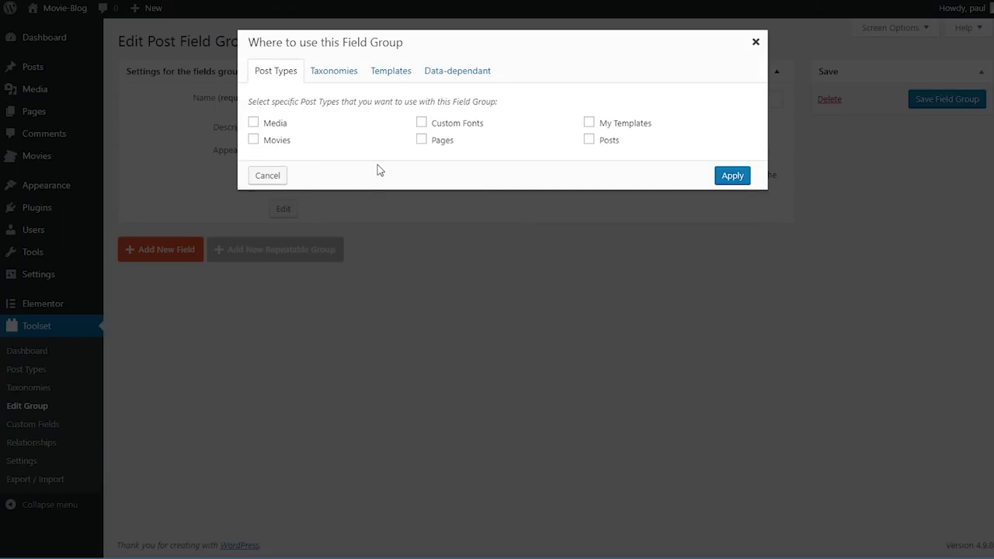
{"action": "left_click", "coordinate": [279, 141]}
{"action": "left_click", "coordinate": [726, 181]}
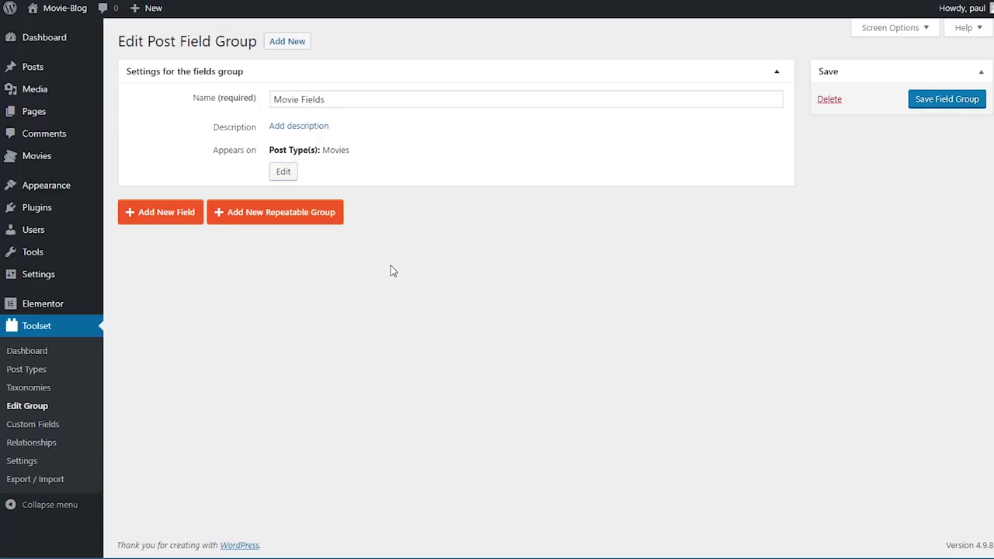
Add a URL field named "Trailer link" to the Movie Fields group.
{"action": "left_click", "coordinate": [196, 220]}
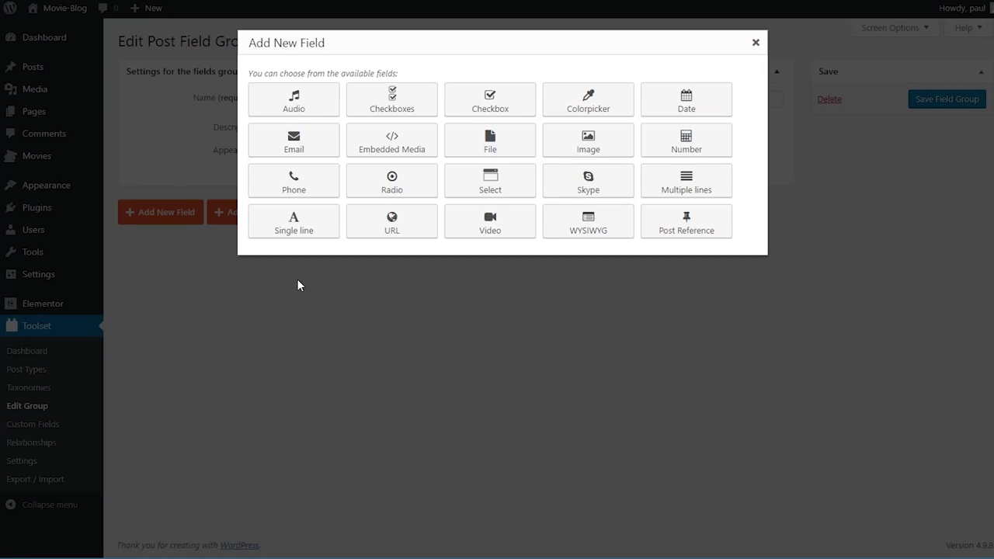
{"action": "left_click", "coordinate": [412, 226]}
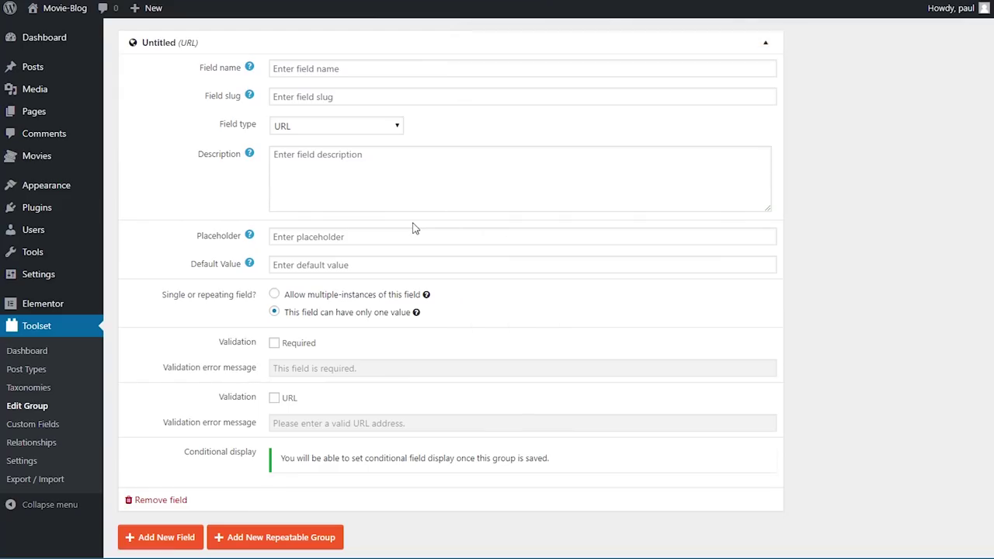
{"action": "left_click", "coordinate": [348, 71]}
{"action": "type", "text": "Trailer link"}
{"action": "key", "text": "Tab"}
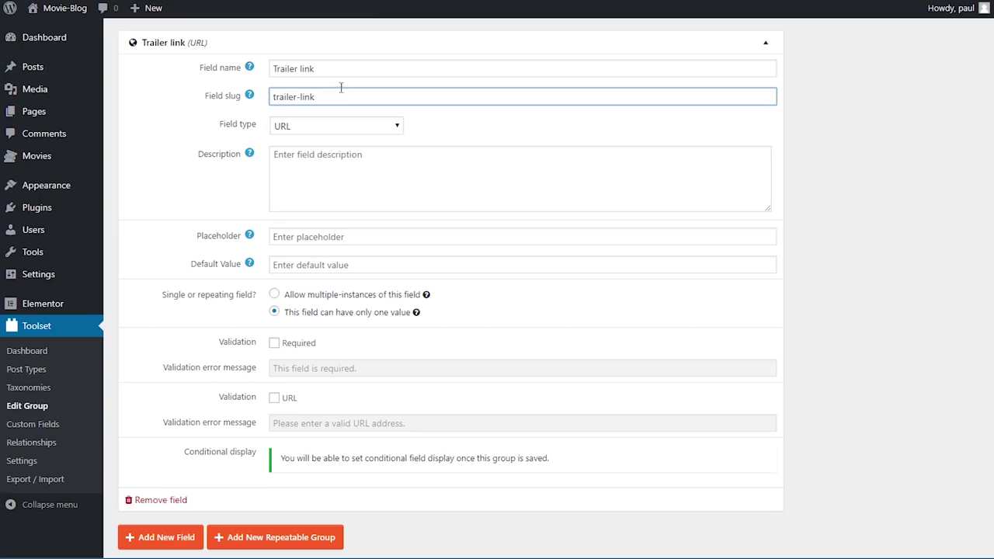
{"action": "left_click", "coordinate": [341, 47]}
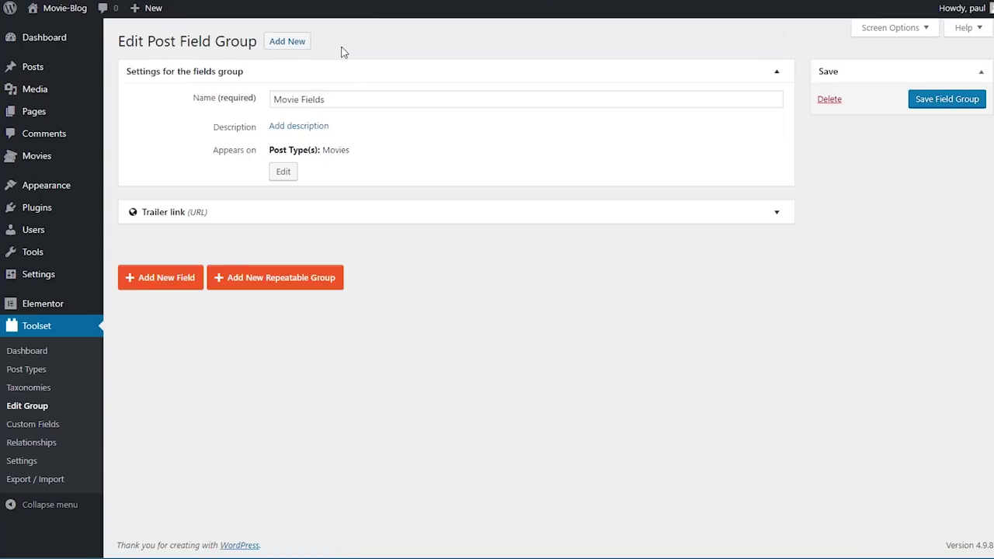
Add a multiple-lines field named "Plot" to the field group.
{"action": "left_click", "coordinate": [185, 280]}
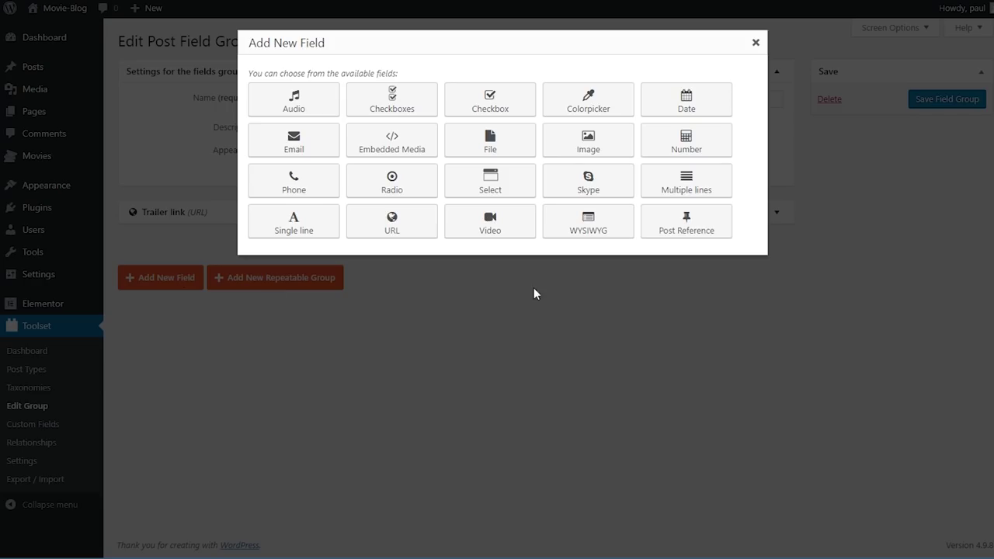
{"action": "left_click", "coordinate": [680, 194]}
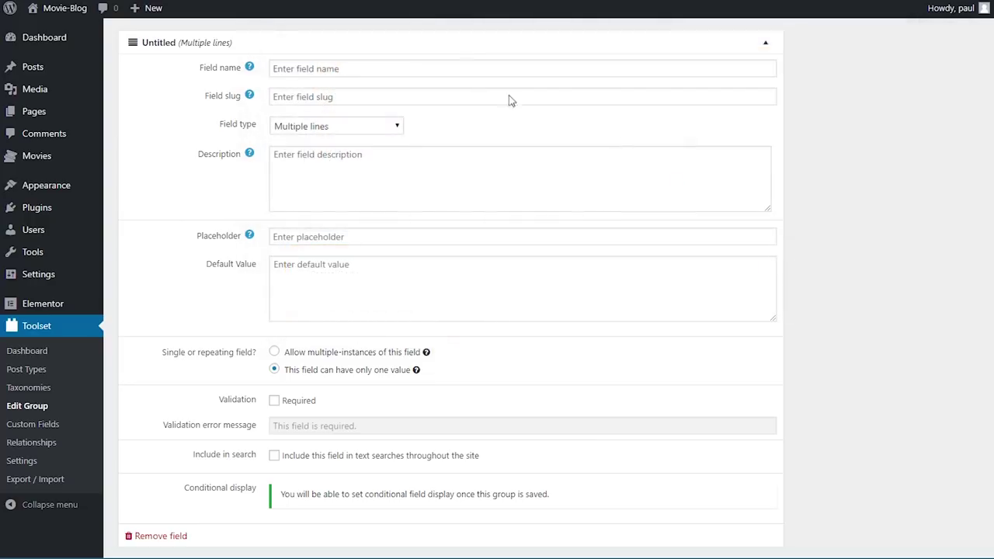
{"action": "left_click", "coordinate": [471, 68]}
{"action": "type", "text": "Plot"}
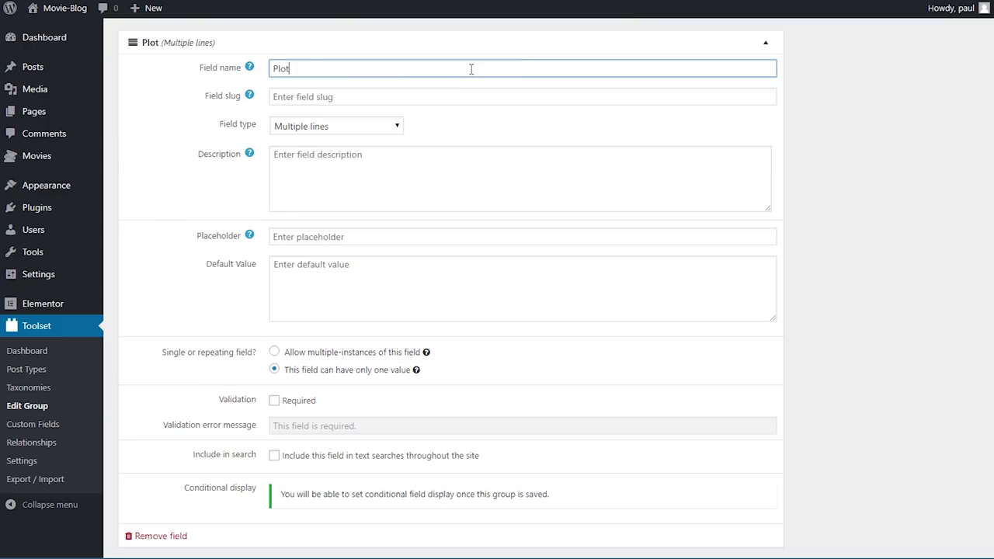
{"action": "key", "text": "Tab"}
{"action": "left_click", "coordinate": [529, 477]}
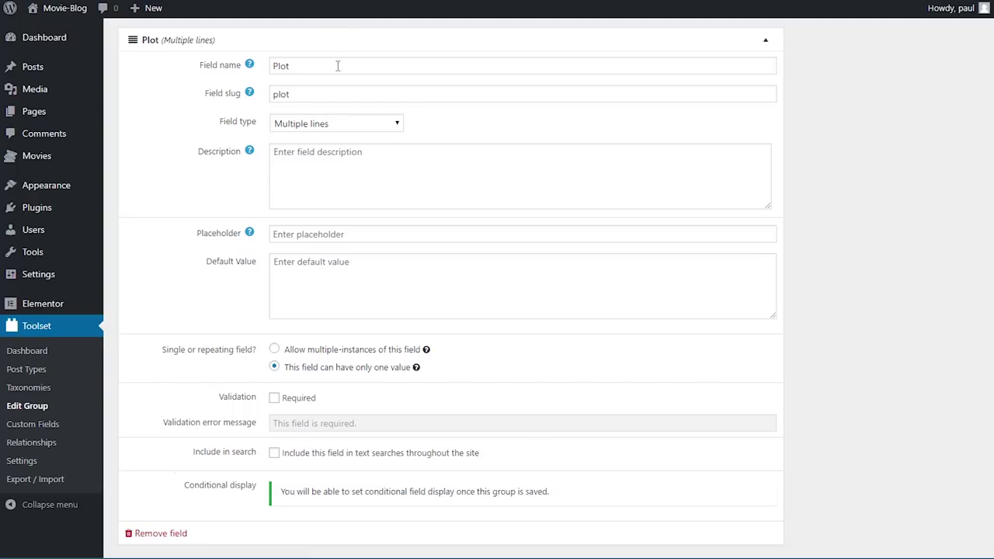
{"action": "left_click", "coordinate": [348, 44]}
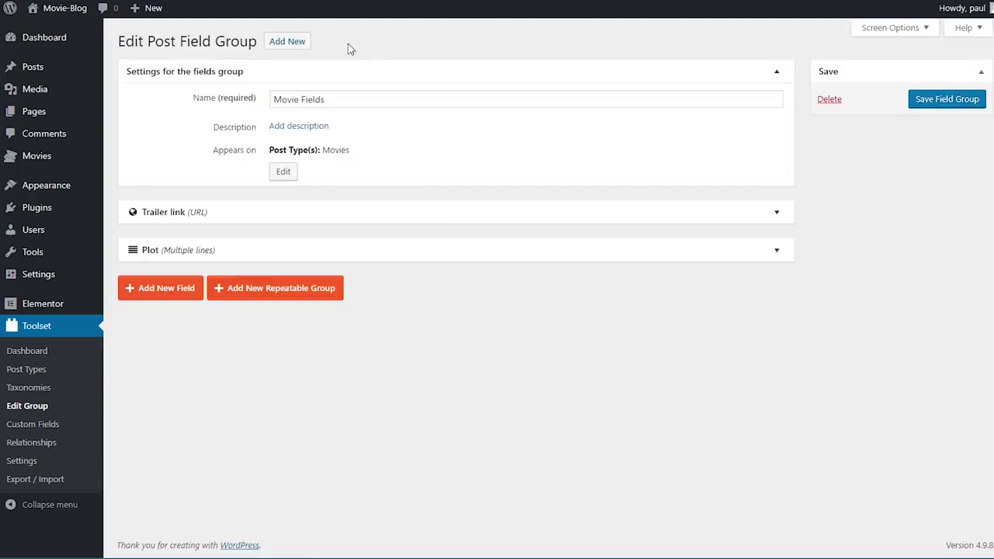
Add a number field named "Rating" to the field group.
{"action": "left_click", "coordinate": [157, 285]}
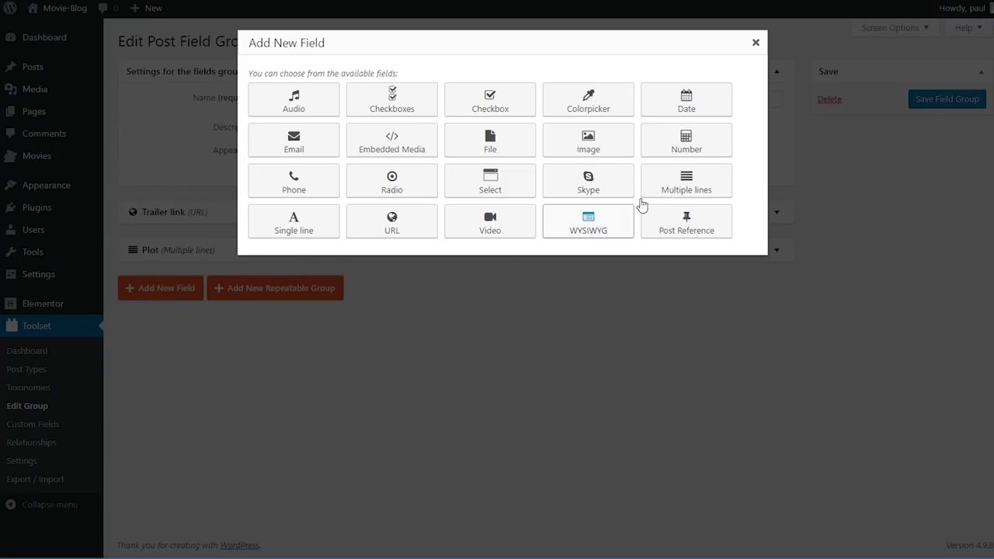
{"action": "left_click", "coordinate": [681, 147]}
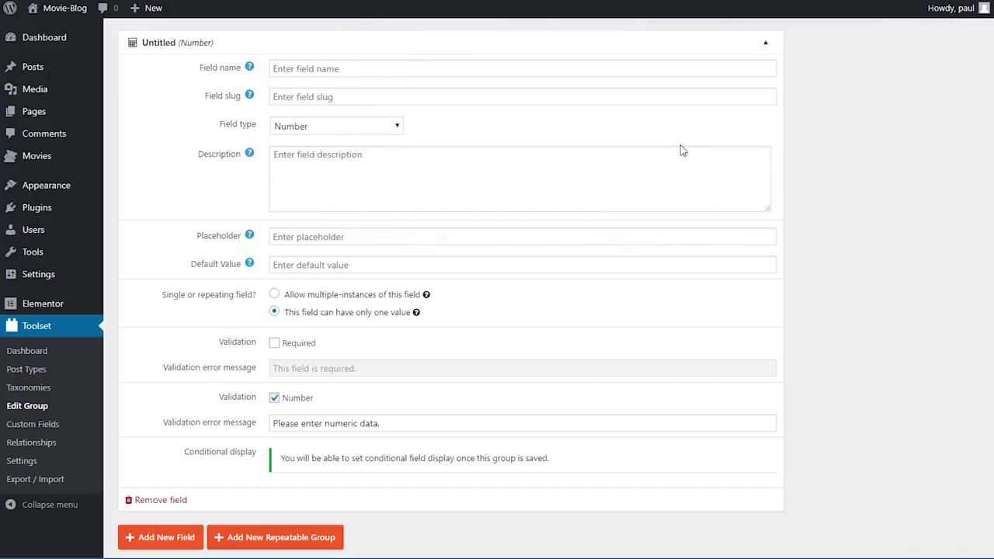
{"action": "left_click", "coordinate": [472, 72]}
{"action": "type", "text": "Rating"}
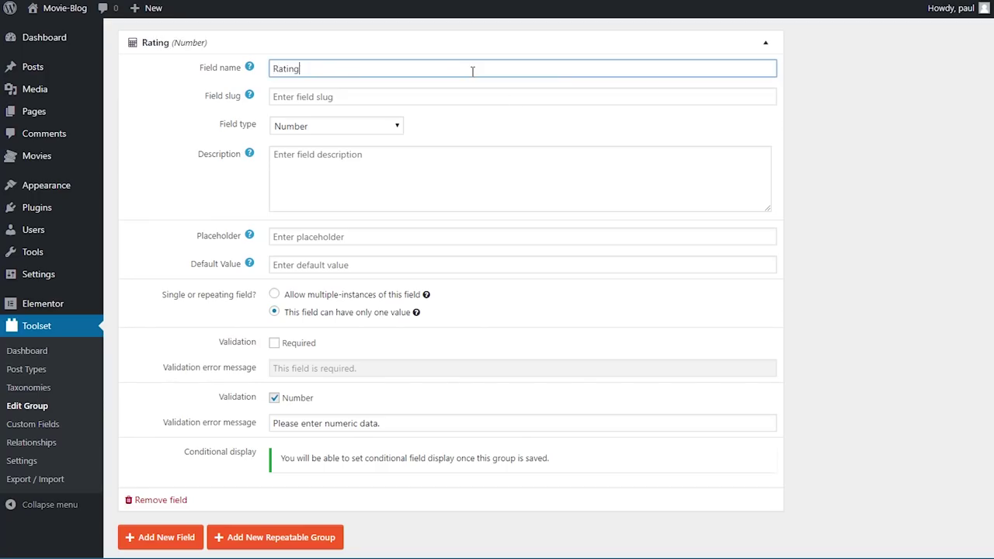
{"action": "key", "text": "Tab"}
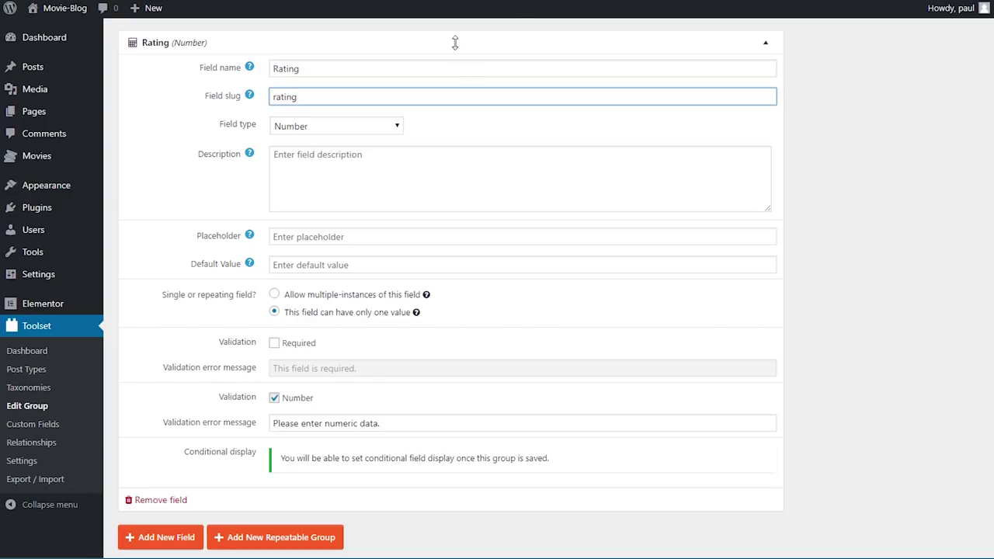
Add a multiple-lines Quote field and single-line Country, Director, Writers, Stars, Awards and Duration fields, and save the field group.
{"action": "left_click", "coordinate": [182, 327]}
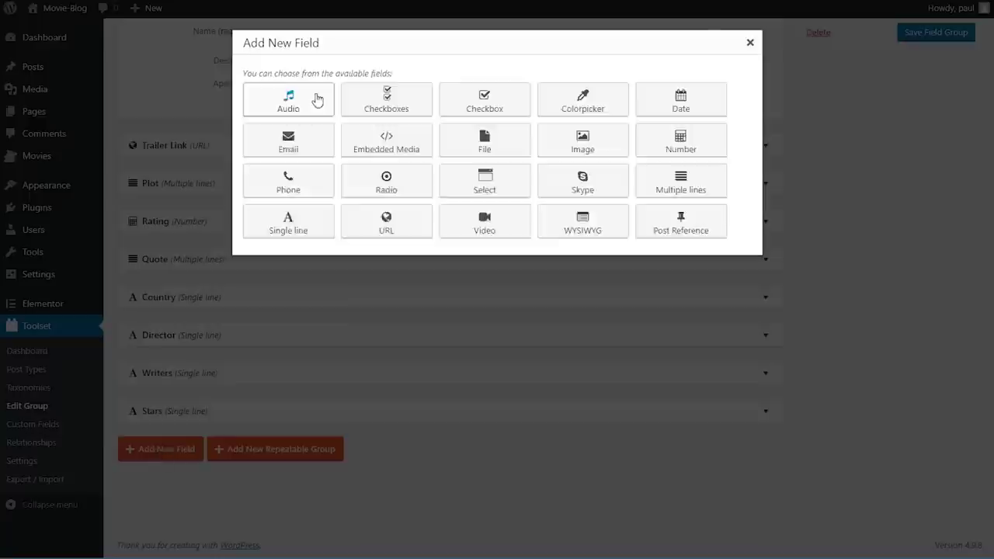
{"action": "left_click", "coordinate": [294, 224]}
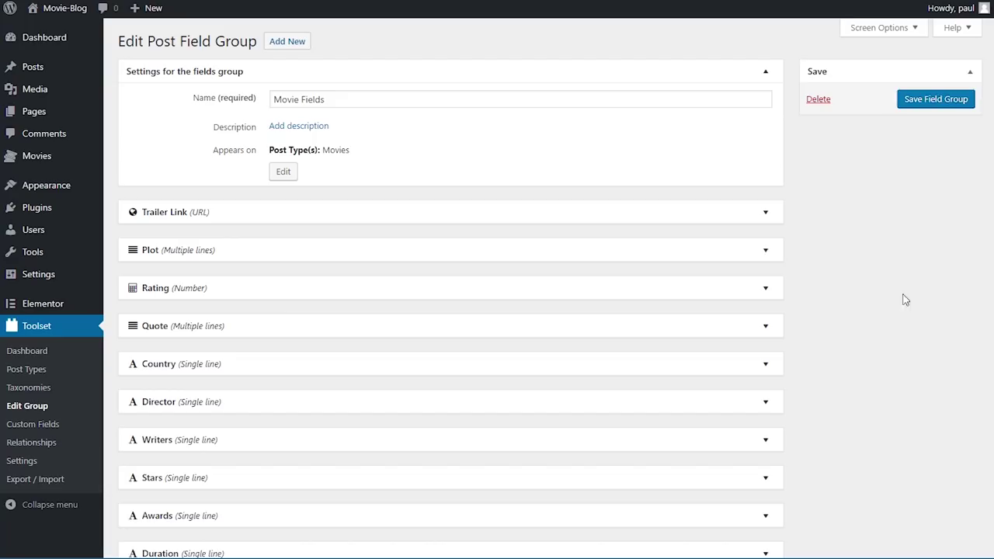
{"action": "left_click", "coordinate": [921, 106]}
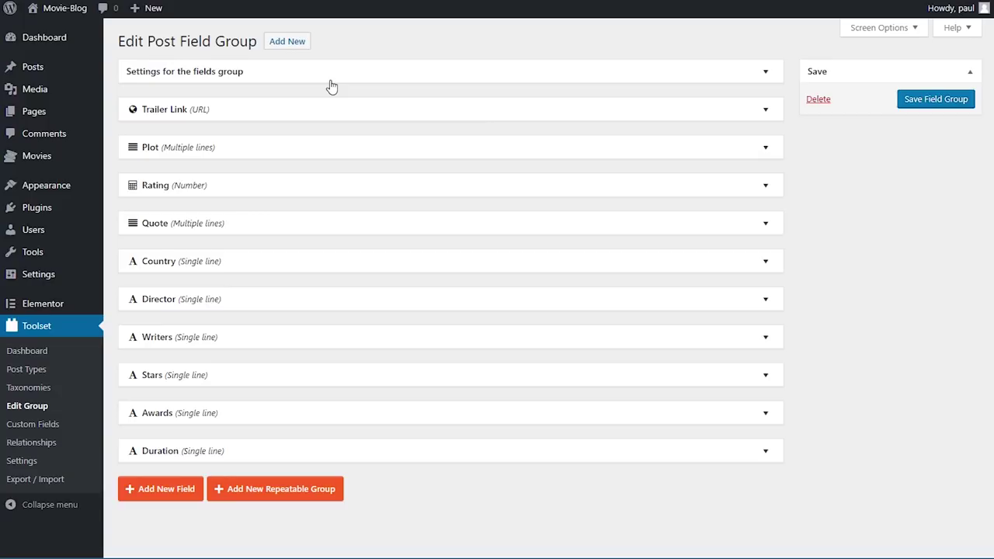
Start a new taxonomy with the plural name "Movie Genres" and the singular name "Movie Genre".
{"action": "left_click", "coordinate": [44, 394]}
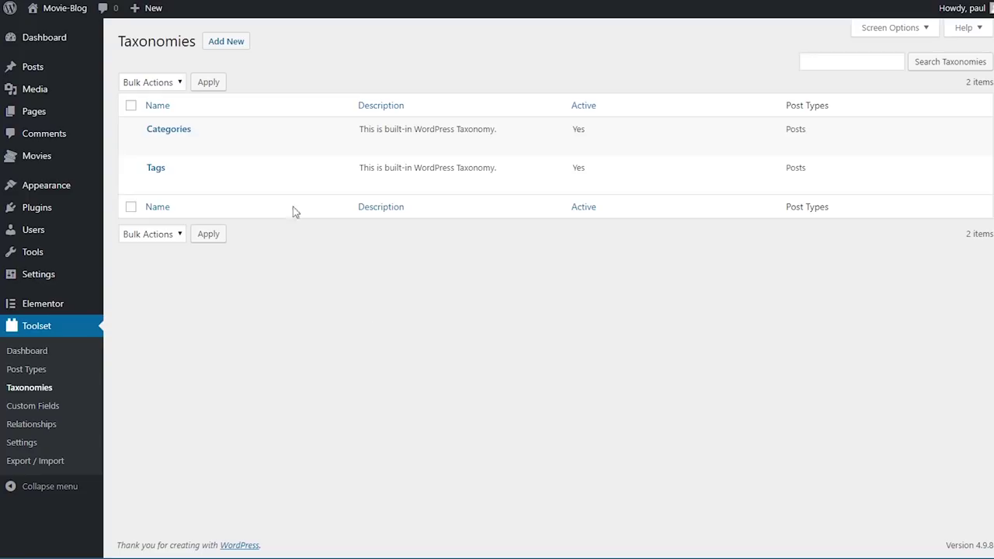
{"action": "left_click", "coordinate": [226, 43]}
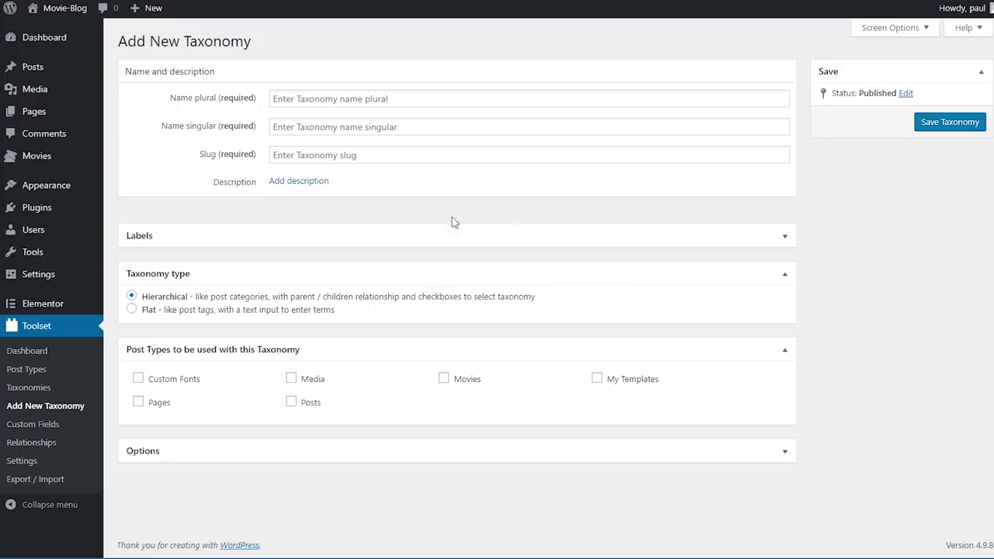
{"action": "left_click", "coordinate": [395, 98]}
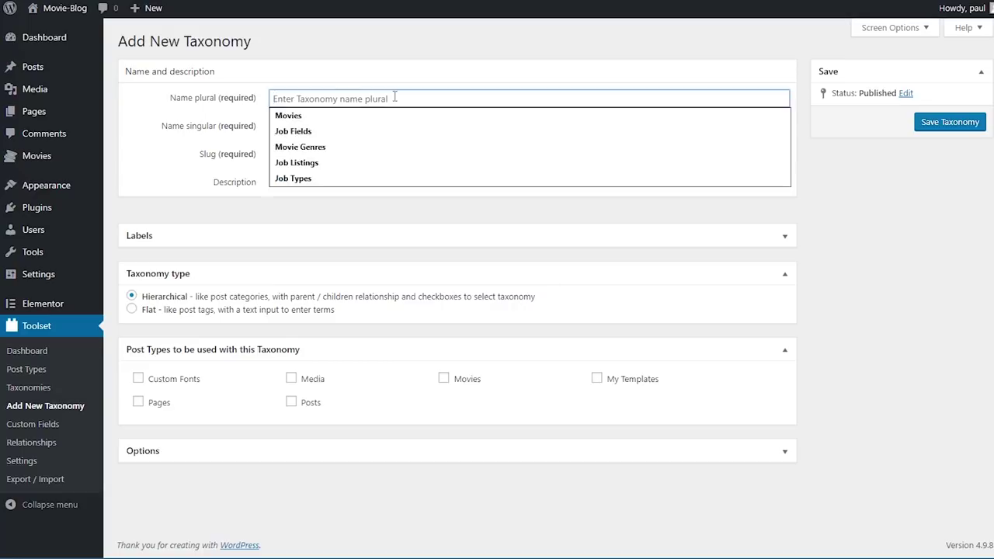
{"action": "type", "text": "Movie"}
{"action": "type", "text": "nres"}
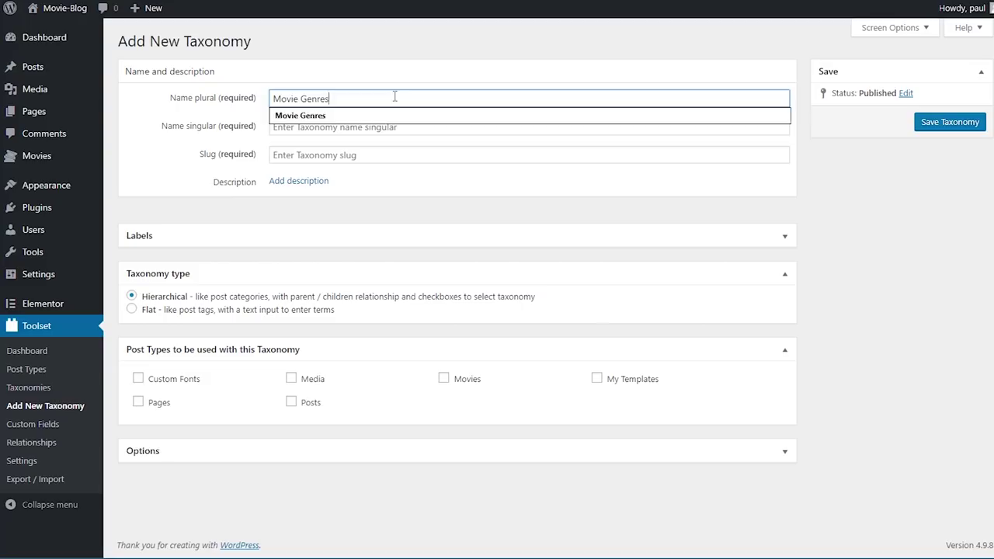
{"action": "key", "text": "Tab"}
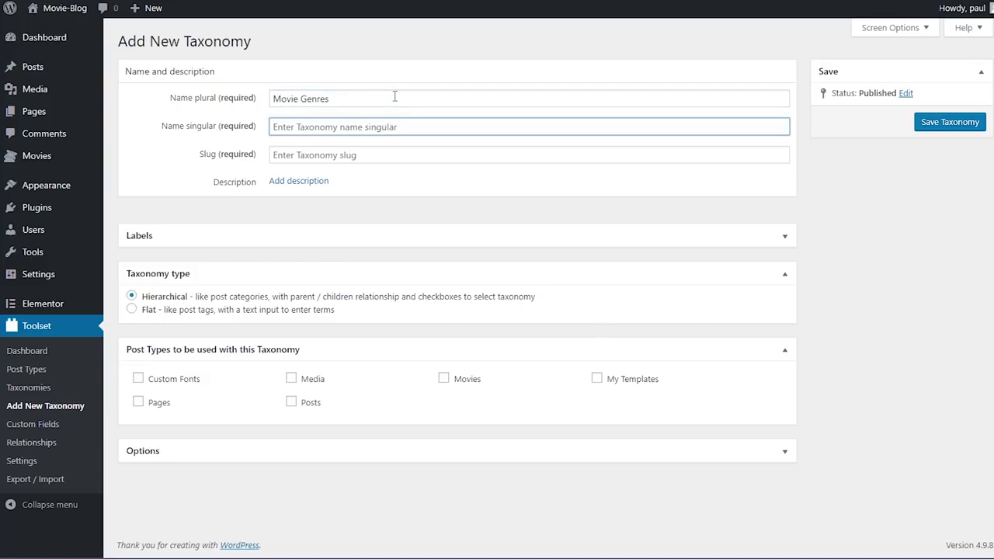
{"action": "type", "text": "Movie Genre"}
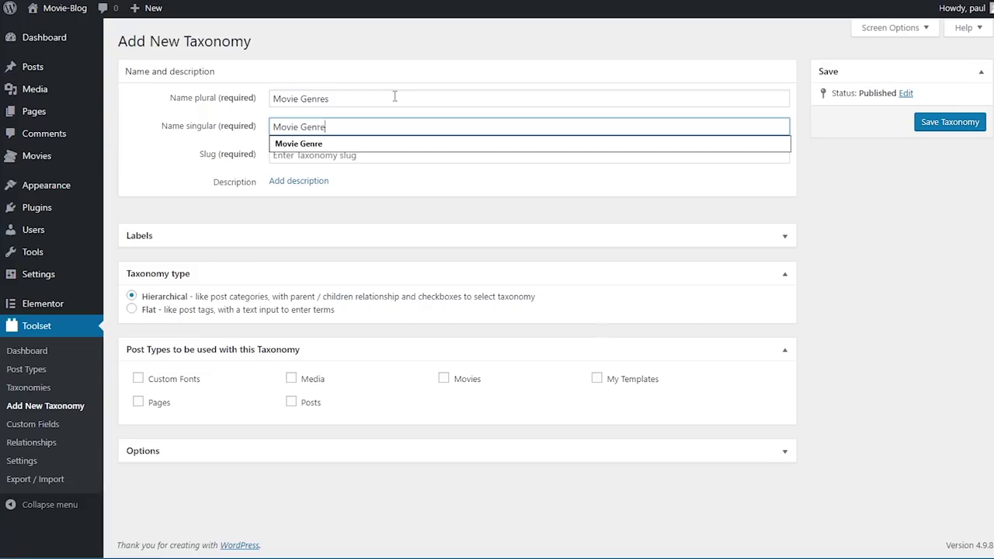
{"action": "key", "text": "Tab"}
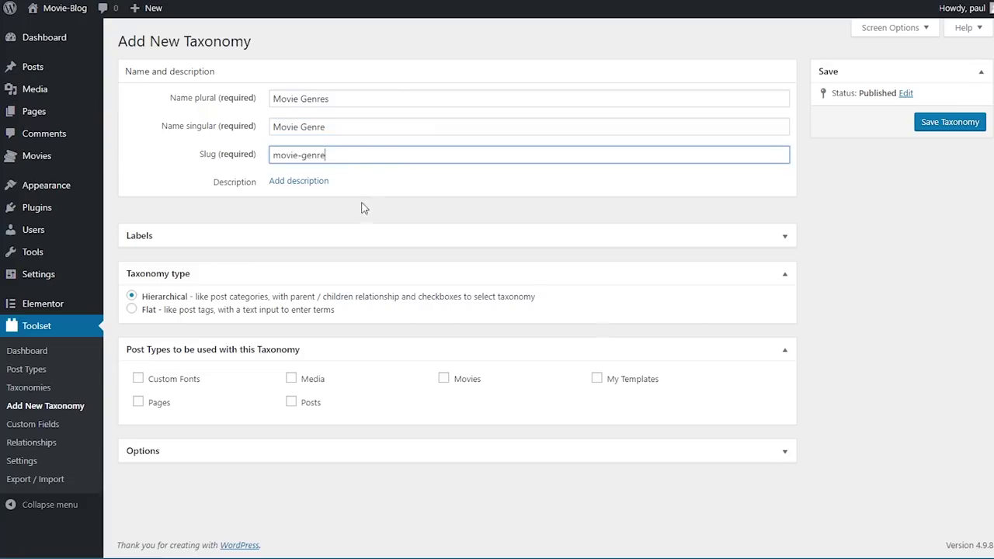
Make the Movie Genres taxonomy flat, assign it to the Movies post type and save it.
{"action": "left_click", "coordinate": [147, 310]}
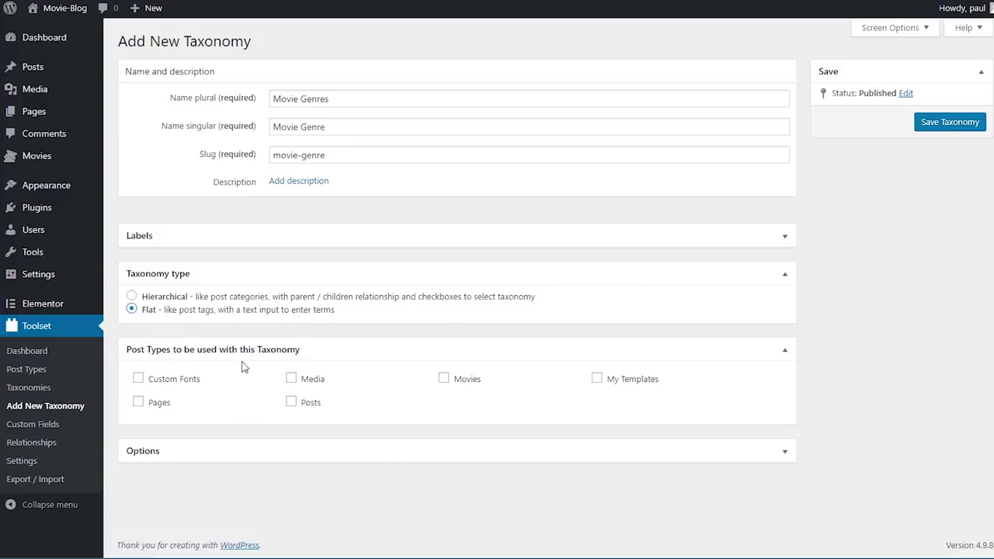
{"action": "left_click", "coordinate": [469, 384]}
{"action": "left_click", "coordinate": [944, 127]}
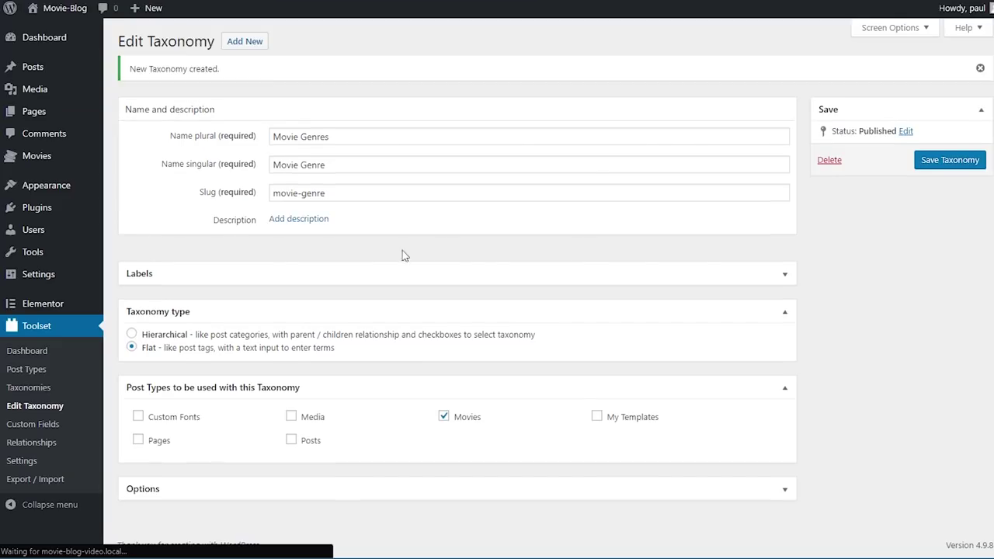
{"action": "mouse_move", "coordinate": [81, 157]}
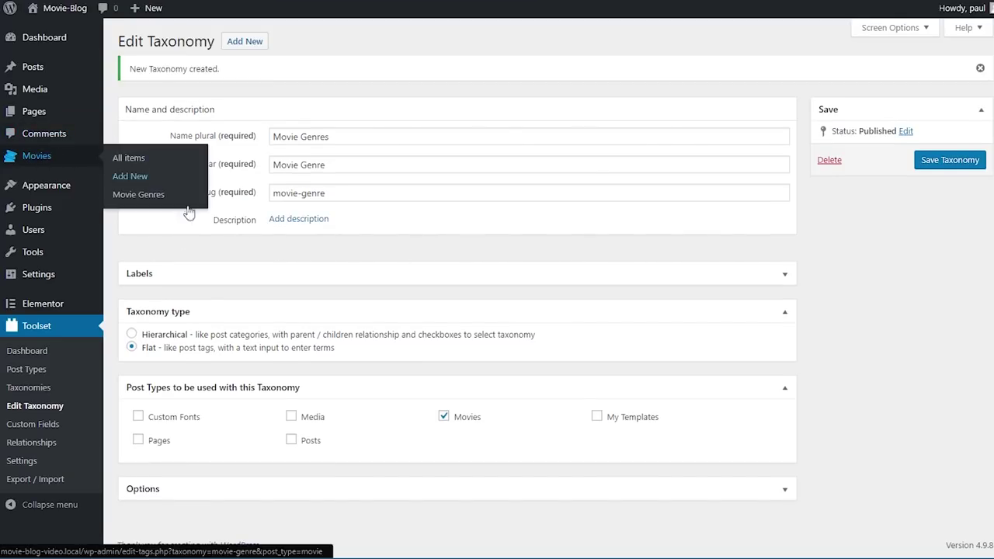
Open the Movie Genres terms of the Movies post type and add a genre named "Action".
{"action": "left_click", "coordinate": [165, 201]}
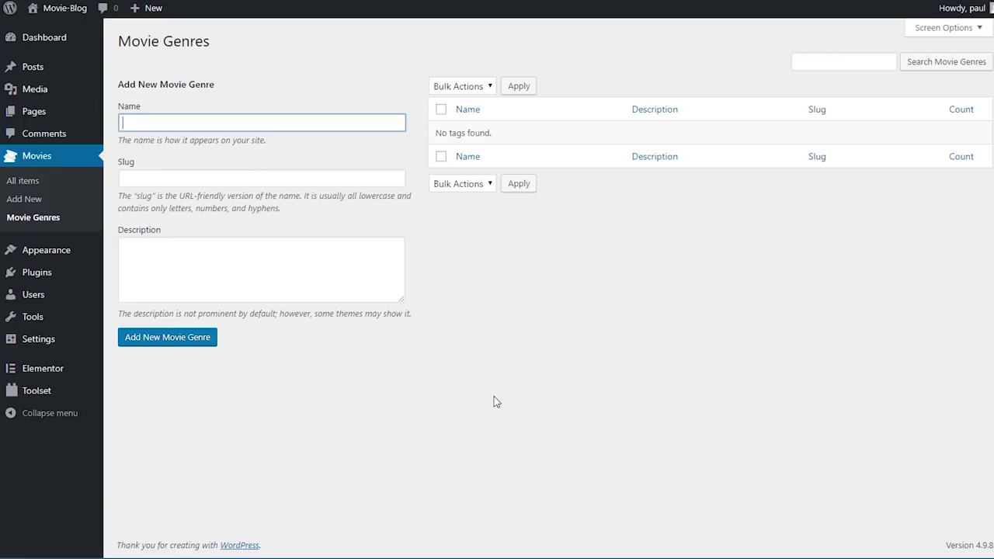
{"action": "left_click", "coordinate": [569, 321]}
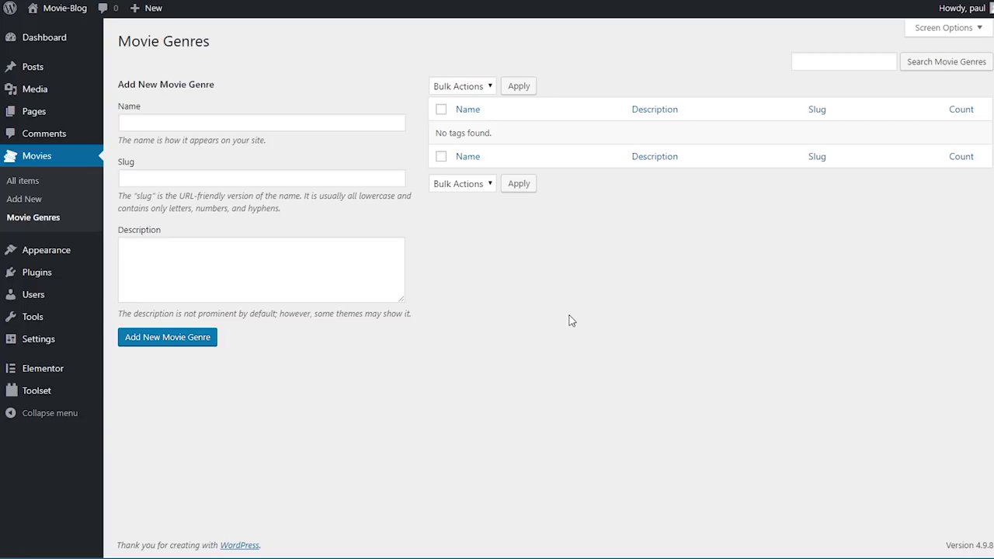
{"action": "left_click", "coordinate": [261, 125]}
{"action": "type", "text": "Action"}
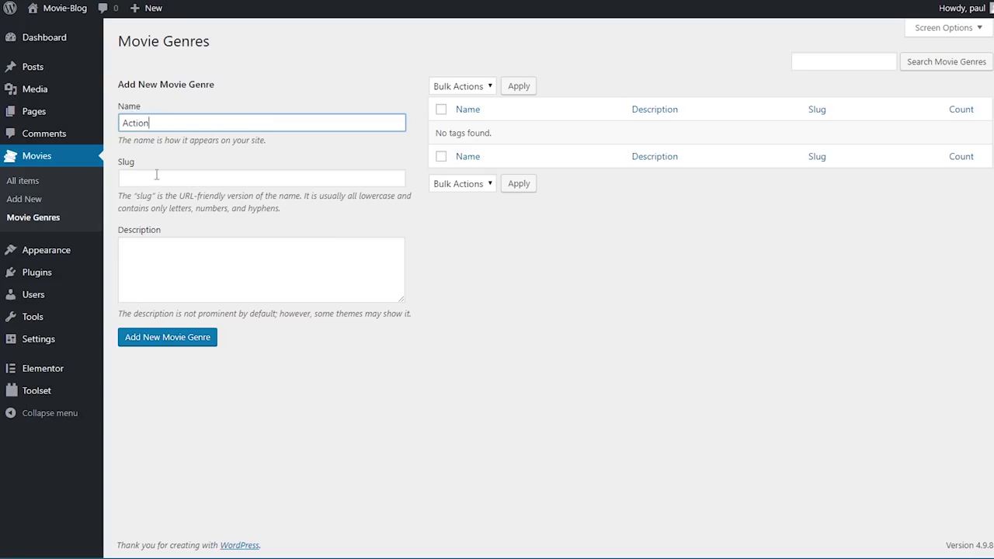
{"action": "left_click", "coordinate": [174, 342]}
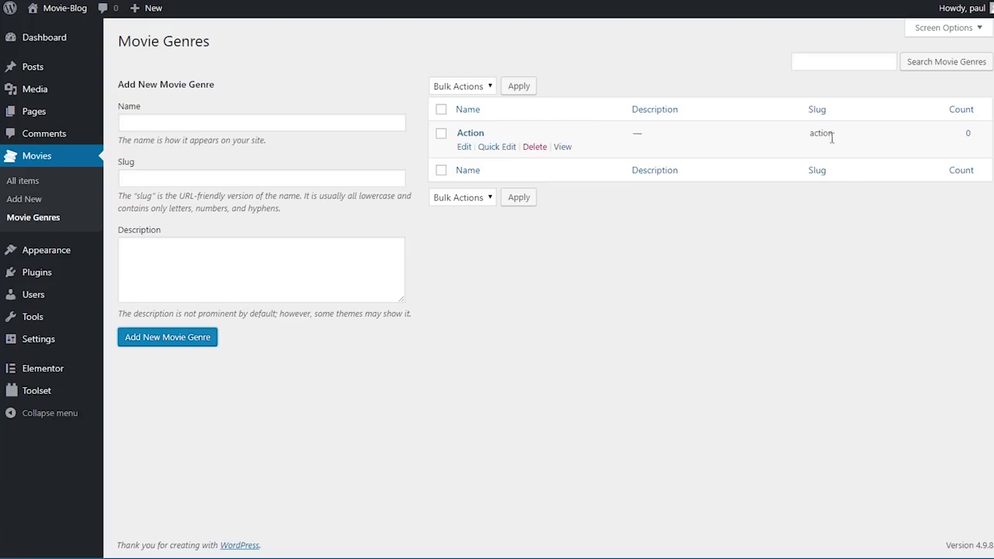
Add the genres "Adventure", "Biography" and "Comedy" to Movie Genres.
{"action": "left_click", "coordinate": [194, 124]}
{"action": "type", "text": "Adventure"}
{"action": "left_click", "coordinate": [178, 337]}
{"action": "type", "text": "Biography"}
{"action": "left_click", "coordinate": [178, 337]}
{"action": "type", "text": "Comedy"}
{"action": "left_click", "coordinate": [191, 342]}
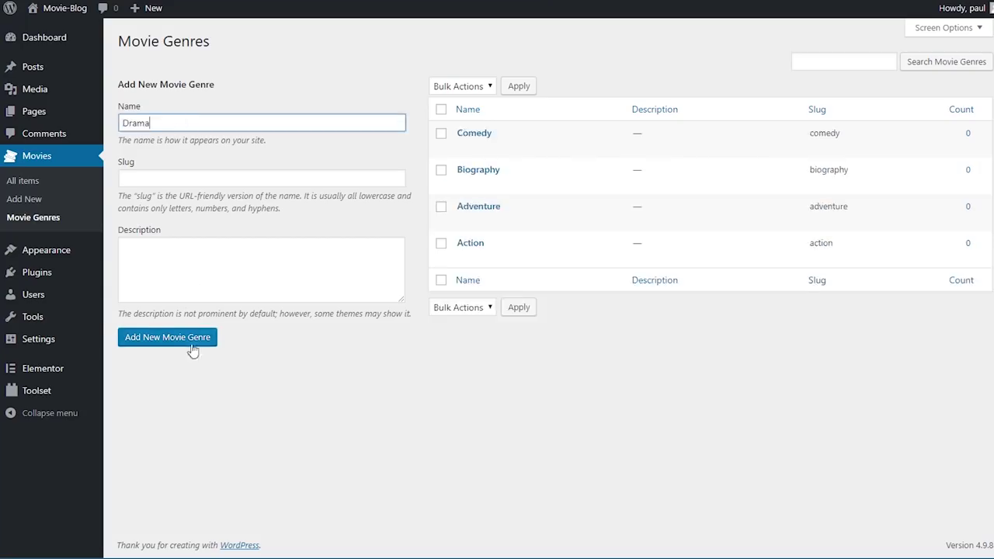
Add the genres "Drama", "Fantasy", "Romance", "Sci-Fi", "Sport" and "Thriller" to Movie Genres.
{"action": "type", "text": "Romance"}
{"action": "left_click", "coordinate": [210, 339]}
{"action": "type", "text": "Sci-Fi"}
{"action": "left_click", "coordinate": [211, 339]}
{"action": "type", "text": "Sport"}
{"action": "left_click", "coordinate": [194, 337]}
{"action": "type", "text": "Thriller"}
{"action": "left_click", "coordinate": [167, 337]}
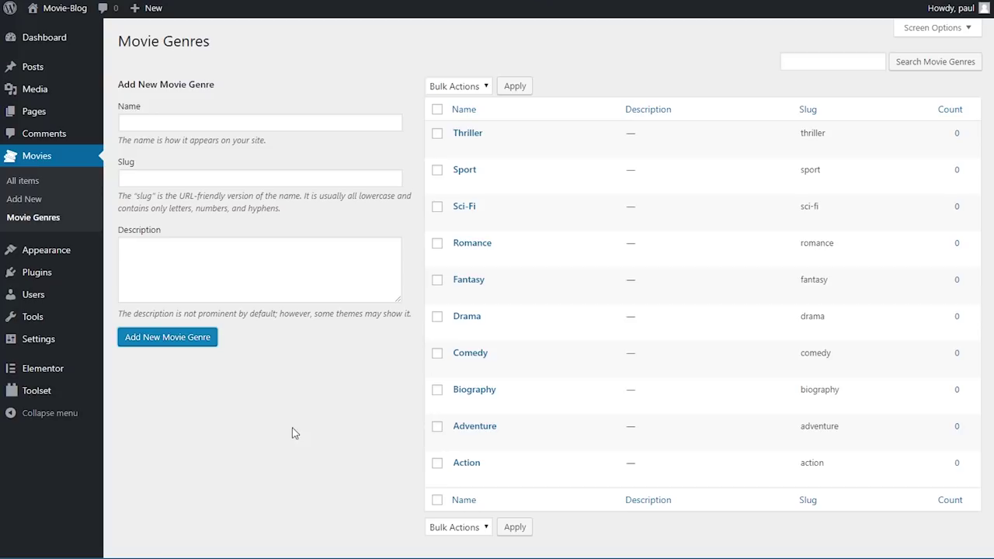
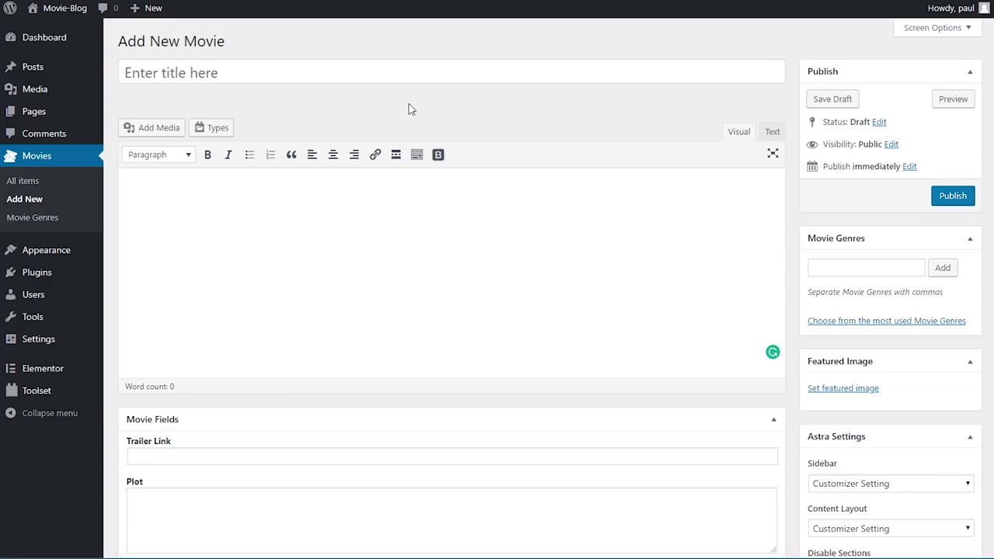
Title the new movie "The Fighter (2010)" and paste the prepared placeholder paragraphs into its content editor.
{"action": "scroll", "coordinate": [410, 109], "scroll_direction": "down", "scroll_amount": 5}
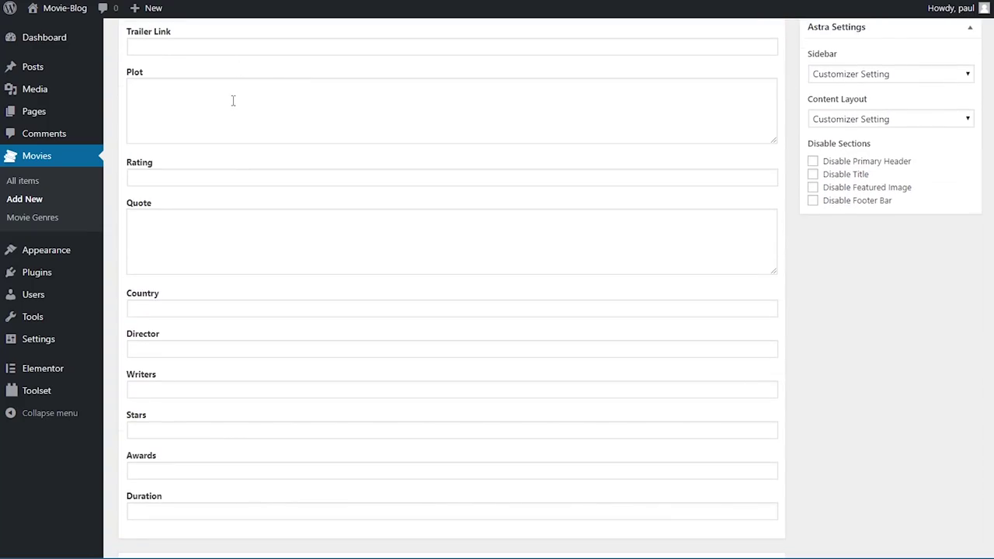
{"action": "scroll", "coordinate": [326, 114], "scroll_direction": "up", "scroll_amount": 5}
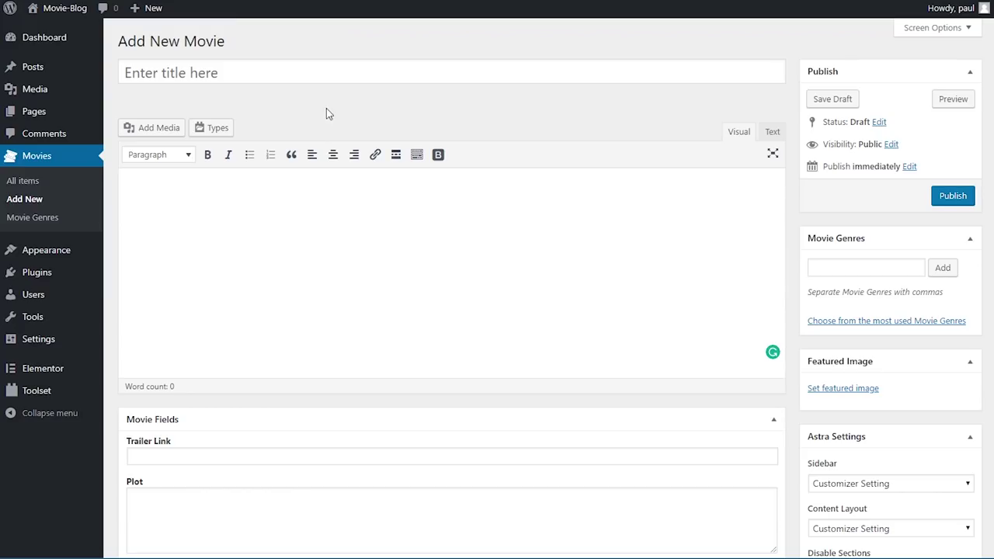
{"action": "left_click", "coordinate": [289, 75]}
{"action": "type", "text": "The Fighter (2010)"}
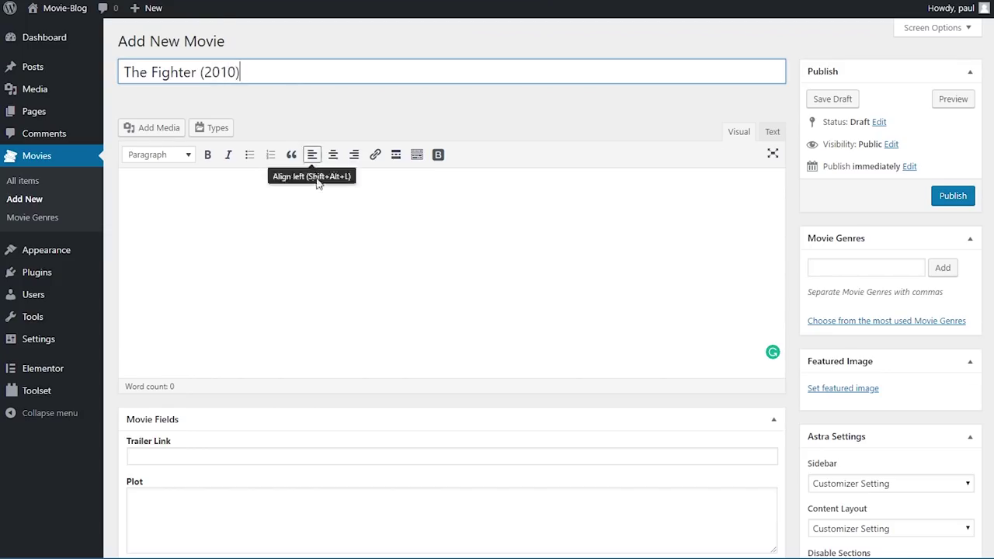
{"action": "scroll", "coordinate": [317, 179], "scroll_direction": "down", "scroll_amount": 1}
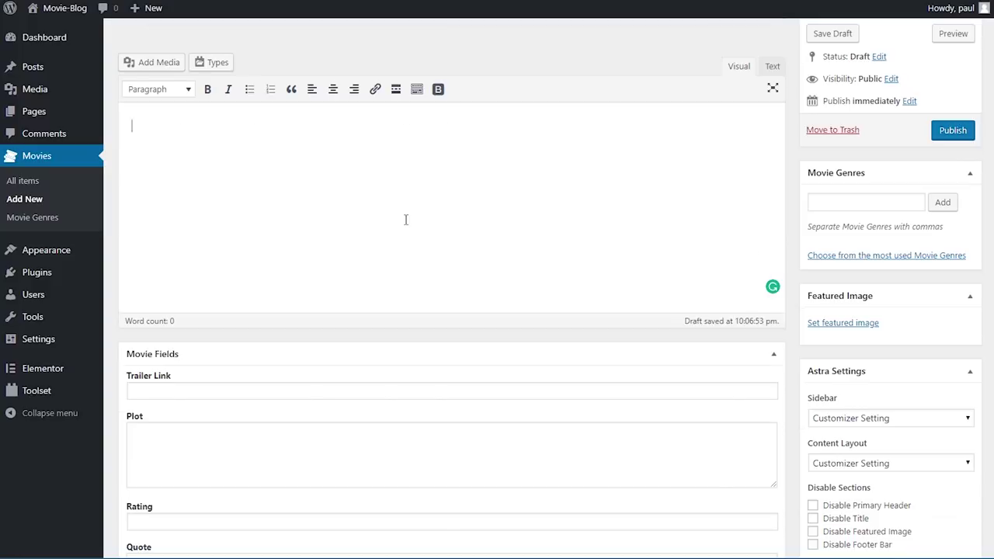
{"action": "key", "text": "ctrl+v"}
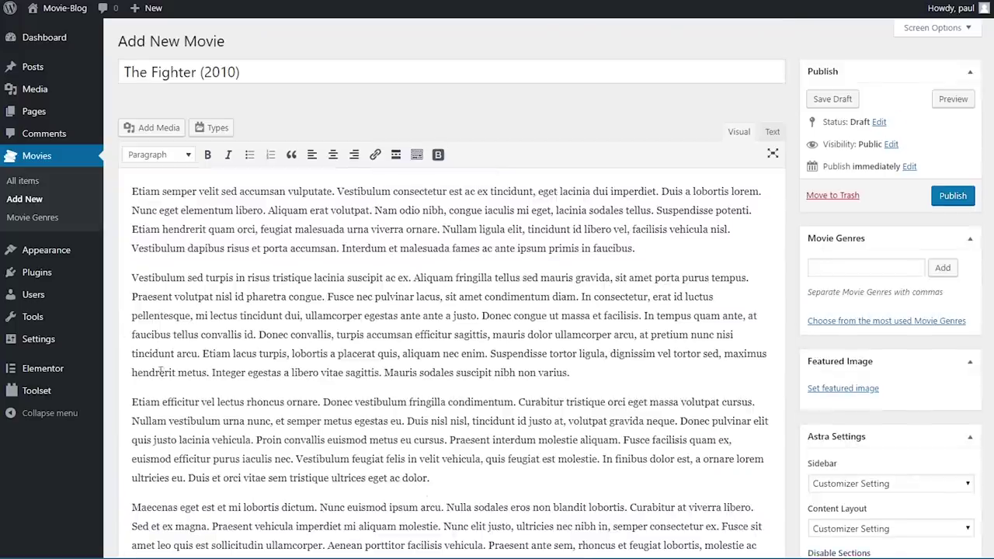
{"action": "scroll", "coordinate": [427, 332], "scroll_direction": "down", "scroll_amount": 5}
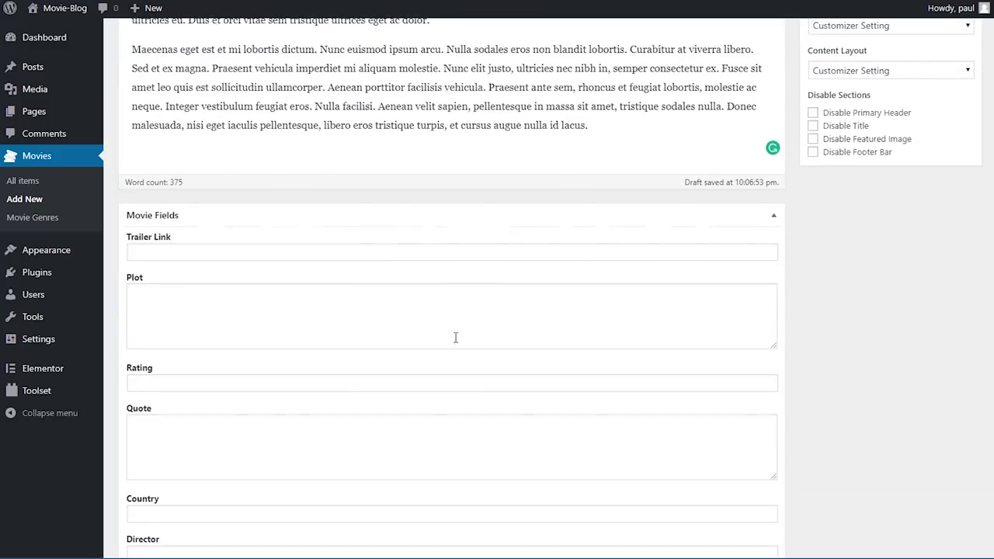
{"action": "left_click", "coordinate": [284, 257]}
{"action": "type", "text": "https://www.youtube.com/watch?v=LRIZ4mCi5Ps"}
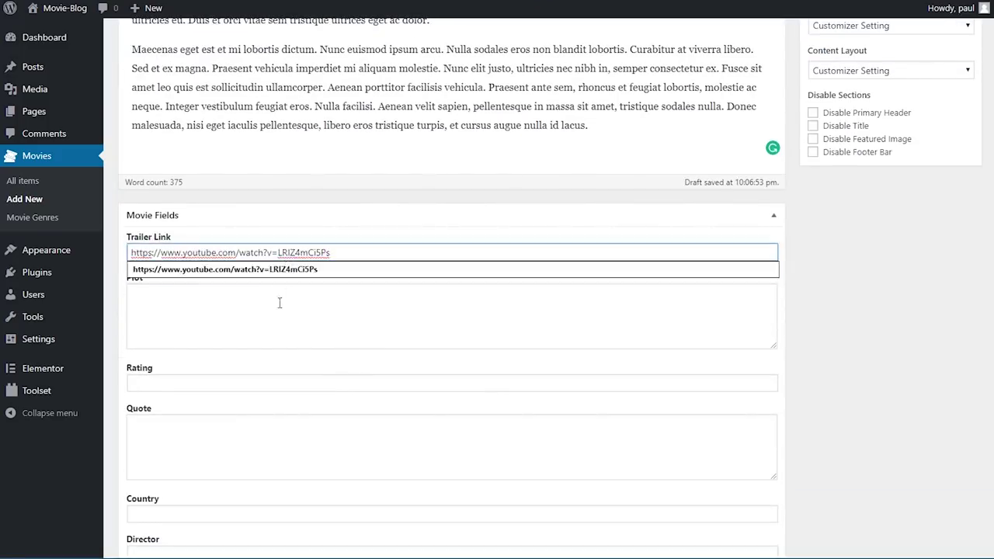
{"action": "left_click", "coordinate": [277, 300]}
{"action": "type", "text": "Based on the story of Micky Ward, a fledgling boxer who tries to escape the shadow of his more famous but troubled older boxing brother and get his own shot at greatness."}
Set the movie's Rating to 7.8 and its Quote to "Great direction and performances make this an excellent film.".
{"action": "left_click", "coordinate": [188, 383]}
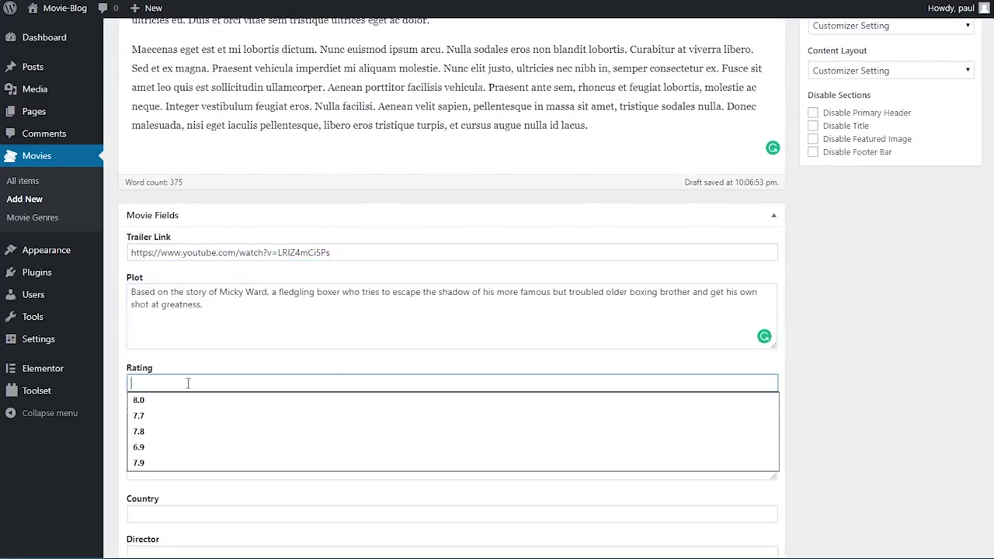
{"action": "type", "text": "7.8"}
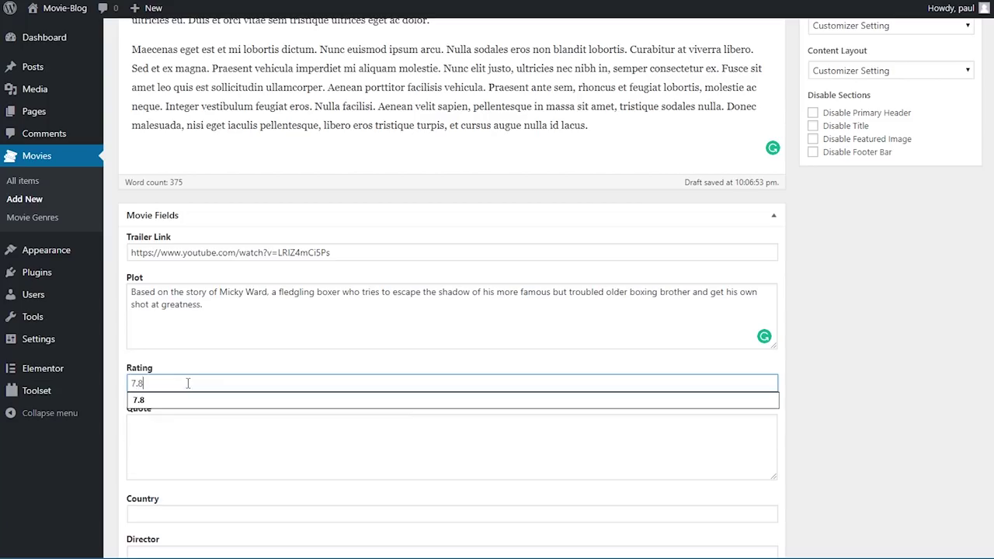
{"action": "left_click", "coordinate": [263, 365]}
{"action": "scroll", "coordinate": [261, 365], "scroll_direction": "down", "scroll_amount": 2}
{"action": "left_click", "coordinate": [316, 326]}
{"action": "type", "text": "Great direction and performances make this an excellent film."}
{"action": "scroll", "coordinate": [316, 323], "scroll_direction": "down", "scroll_amount": 1}
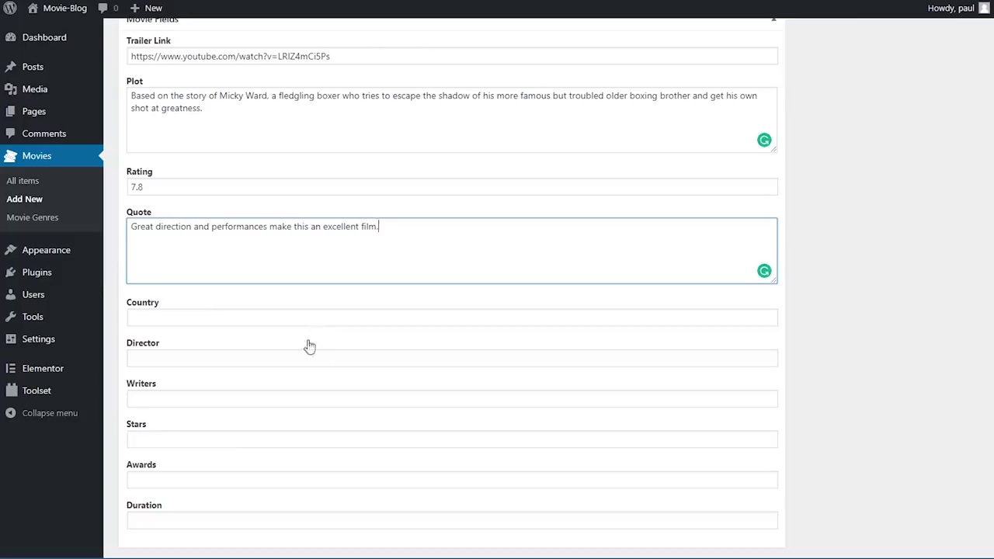
Fill in Country as "USA", Director as "David O. Russell" and Writers as "Scott Silver, Paul Tamasy".
{"action": "left_click", "coordinate": [213, 317]}
{"action": "type", "text": "US"}
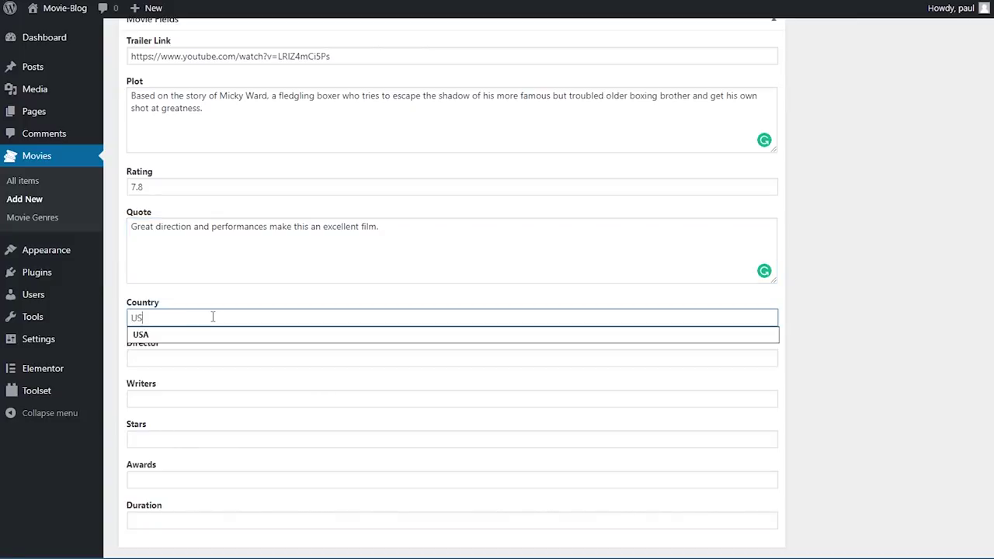
{"action": "type", "text": "A"}
{"action": "key", "text": "Tab"}
{"action": "type", "text": "David O. Russell"}
{"action": "key", "text": "Tab"}
{"action": "type", "text": "Scott Silver, Paul Tamasy"}
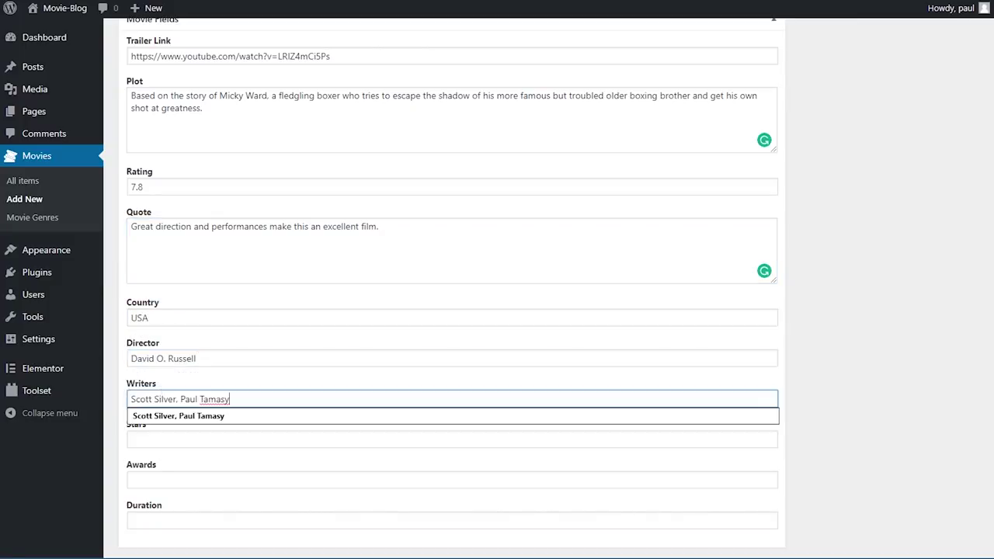
Fill in Stars as "Mark Wahlberg, Christian Bale, Amy Adams", Awards as "Won 2 Oscars" and Duration as "1h 56min".
{"action": "key", "text": "Tab"}
{"action": "type", "text": "Mark Wahlberg, Christian Bale, Amy Adams"}
{"action": "key", "text": "Tab"}
{"action": "type", "text": "Won 2 Oscars"}
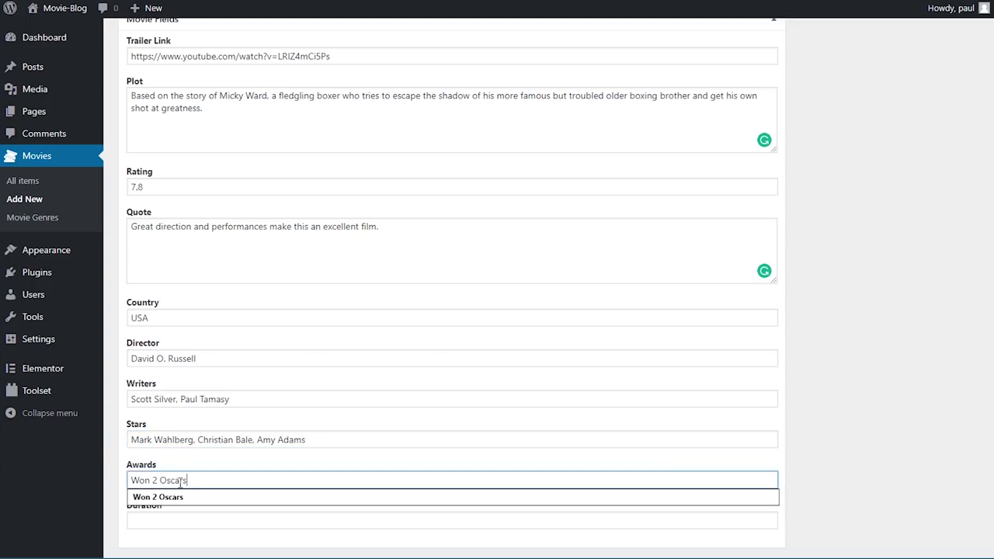
{"action": "left_click", "coordinate": [266, 519]}
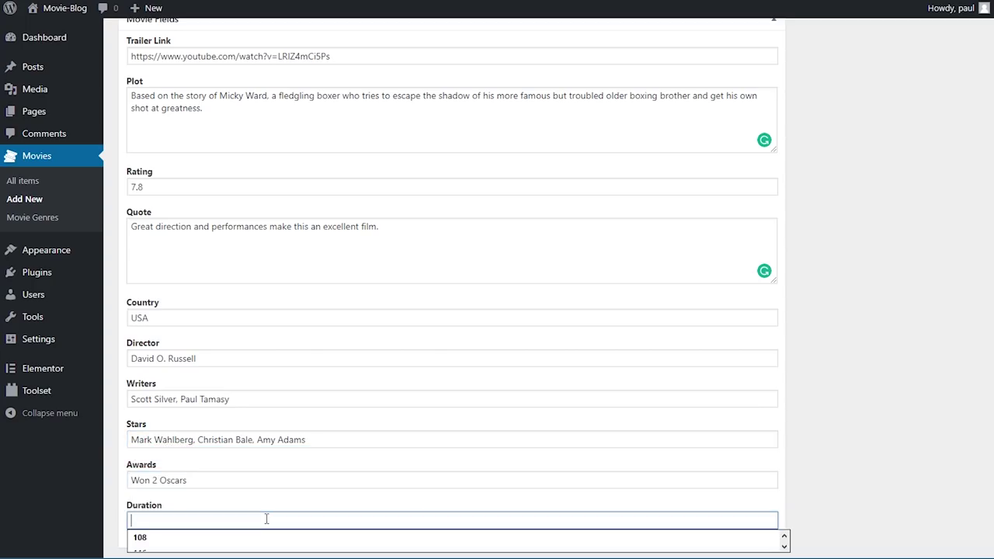
{"action": "type", "text": "1h 5"}
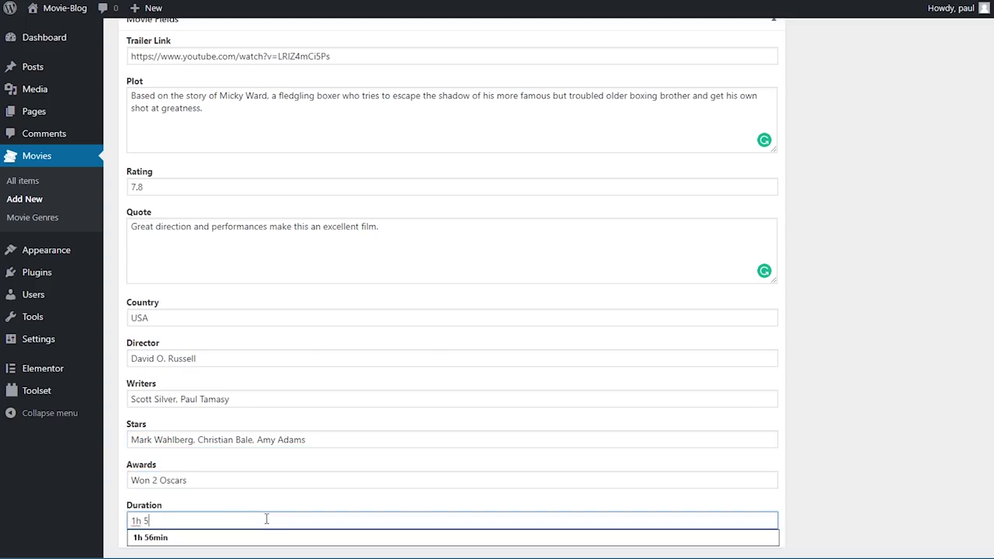
{"action": "type", "text": "6min"}
{"action": "left_click", "coordinate": [515, 376]}
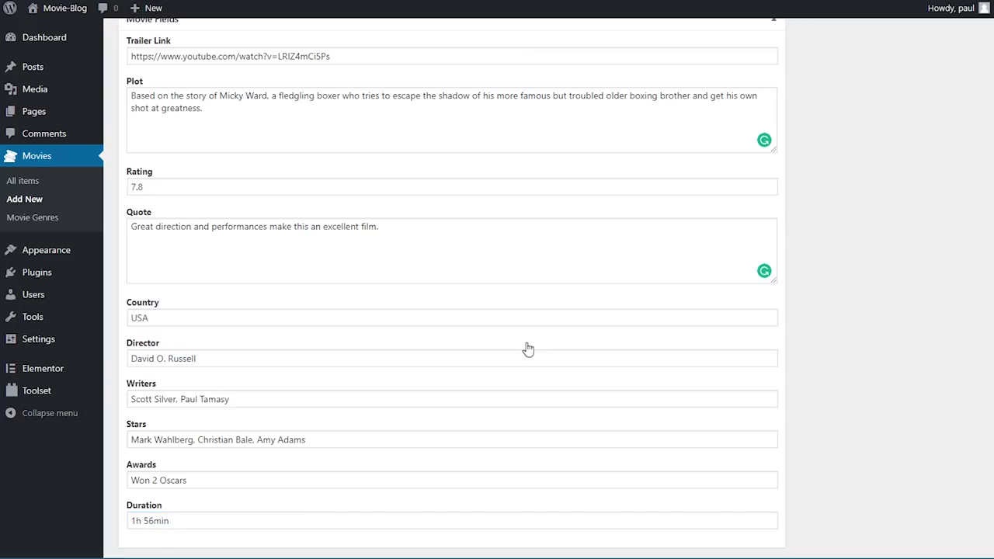
Assign the existing Biography genre to The Fighter (2010).
{"action": "scroll", "coordinate": [460, 365], "scroll_direction": "up", "scroll_amount": 7}
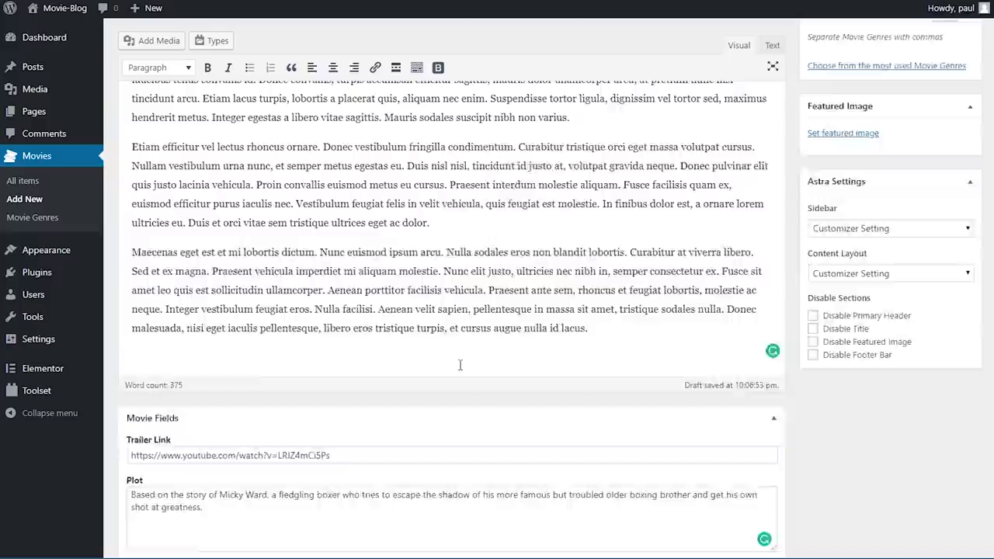
{"action": "scroll", "coordinate": [473, 388], "scroll_direction": "up", "scroll_amount": 1}
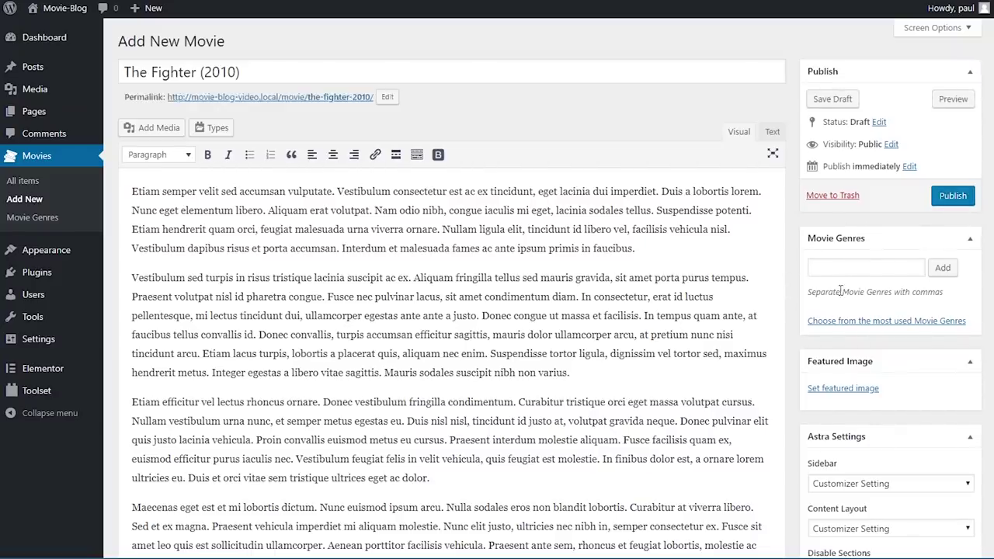
{"action": "left_click", "coordinate": [852, 266]}
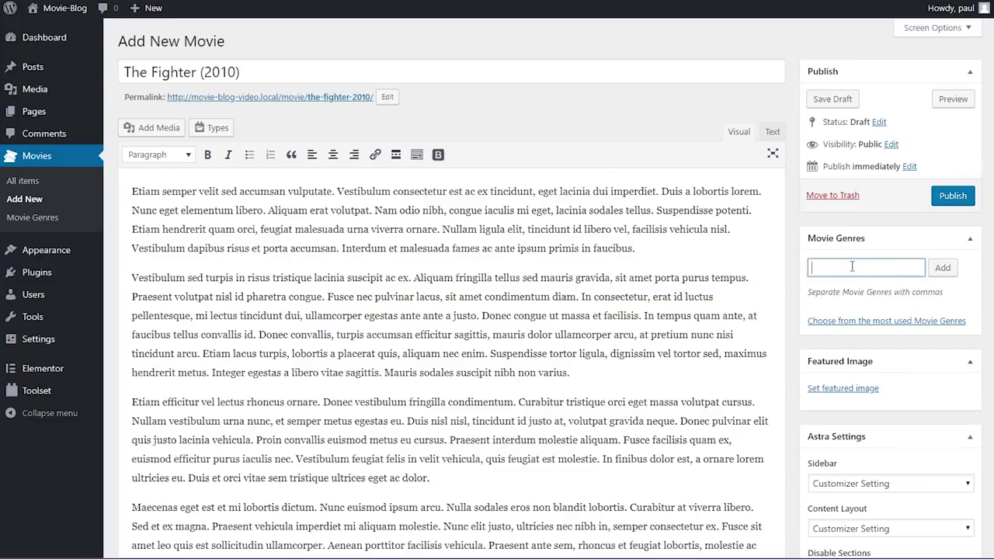
{"action": "type", "text": "biog"}
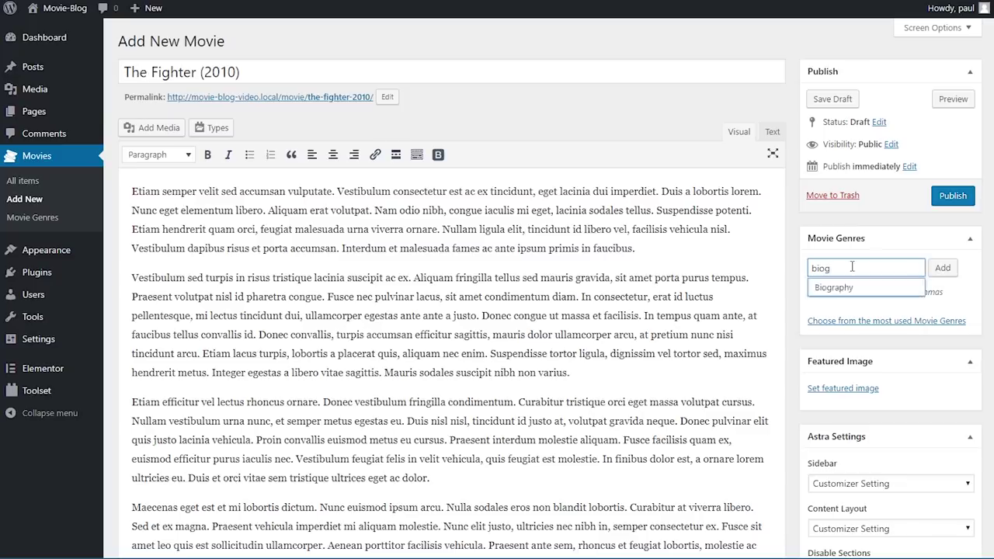
{"action": "left_click", "coordinate": [854, 285]}
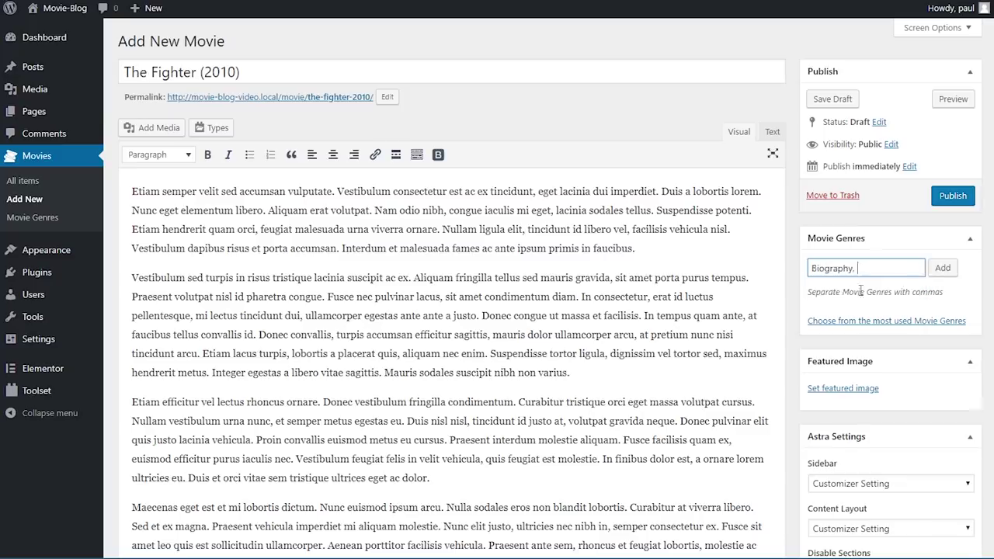
{"action": "left_click", "coordinate": [942, 268]}
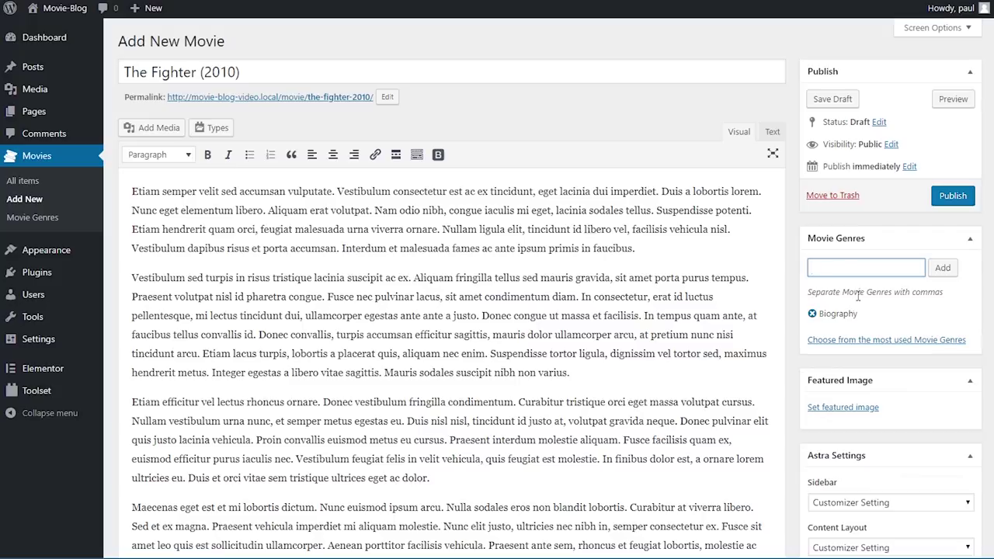
Assign the existing Drama and Sport genres to the movie as well.
{"action": "type", "text": "Drama"}
{"action": "left_click", "coordinate": [860, 290]}
{"action": "left_click", "coordinate": [942, 270]}
{"action": "type", "text": "Sort"}
{"action": "key", "text": "BackSpace"}
{"action": "key", "text": "BackSpace"}
{"action": "key", "text": "BackSpace"}
{"action": "type", "text": "port"}
{"action": "left_click", "coordinate": [898, 289]}
{"action": "left_click", "coordinate": [942, 268]}
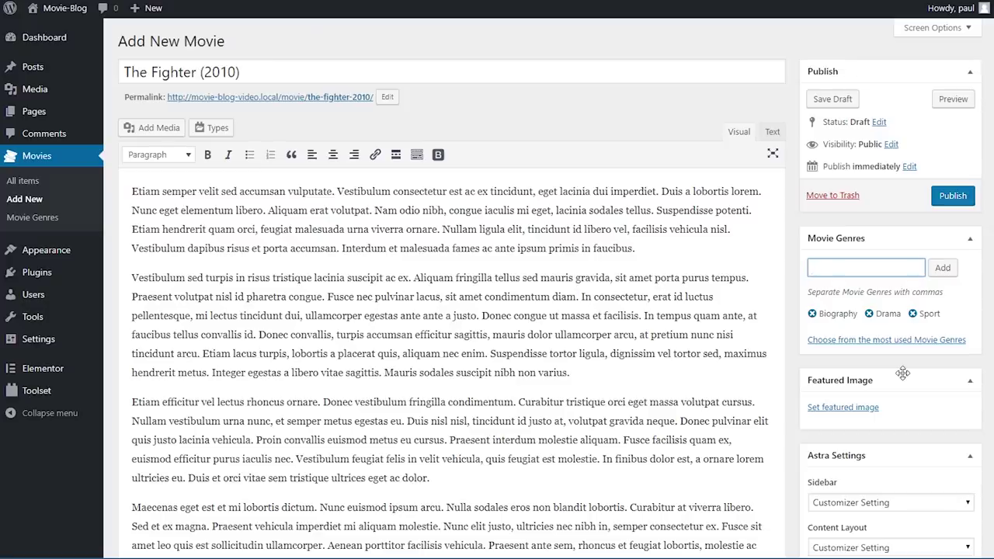
Set The Fighter poster from the media library as the movie's featured image.
{"action": "left_click", "coordinate": [855, 409]}
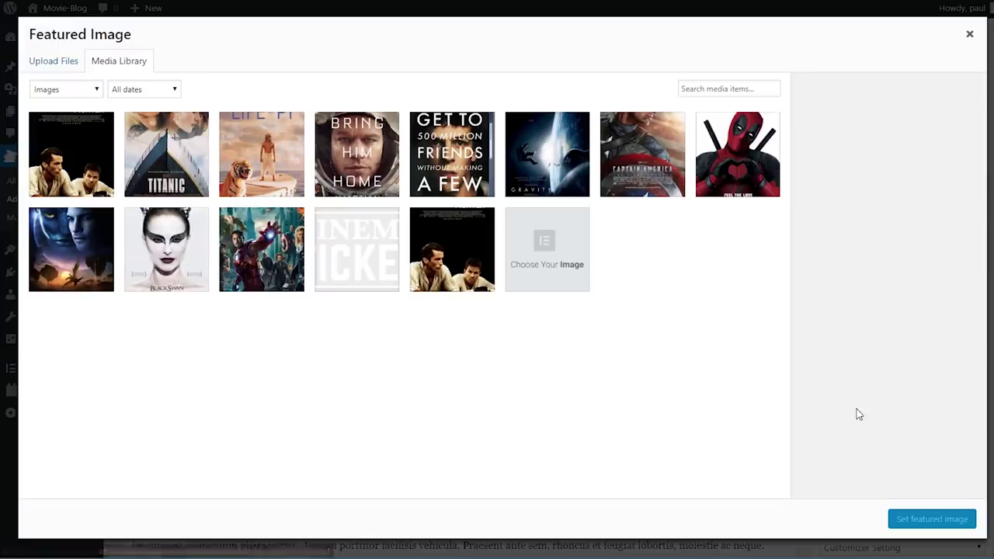
{"action": "left_click", "coordinate": [82, 148]}
{"action": "left_click", "coordinate": [917, 519]}
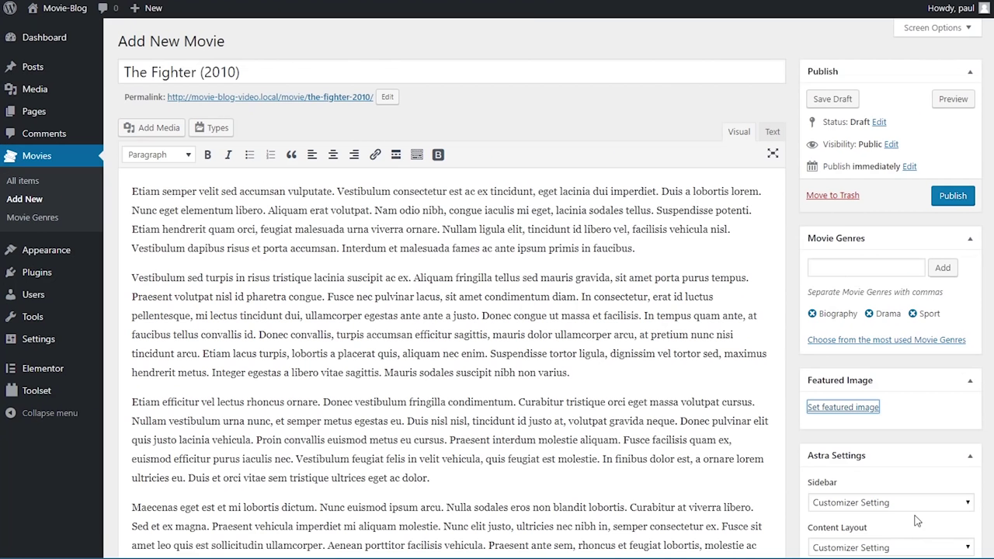
{"action": "scroll", "coordinate": [931, 393], "scroll_direction": "down", "scroll_amount": 1}
{"action": "scroll", "coordinate": [931, 393], "scroll_direction": "up", "scroll_amount": 1}
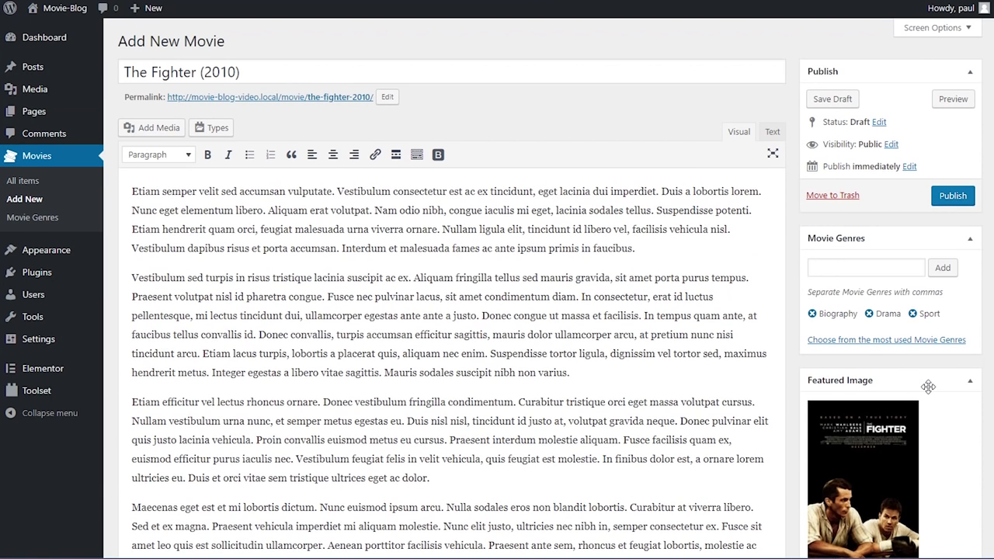
Publish The Fighter (2010) and open the list of all movies.
{"action": "left_click", "coordinate": [939, 199]}
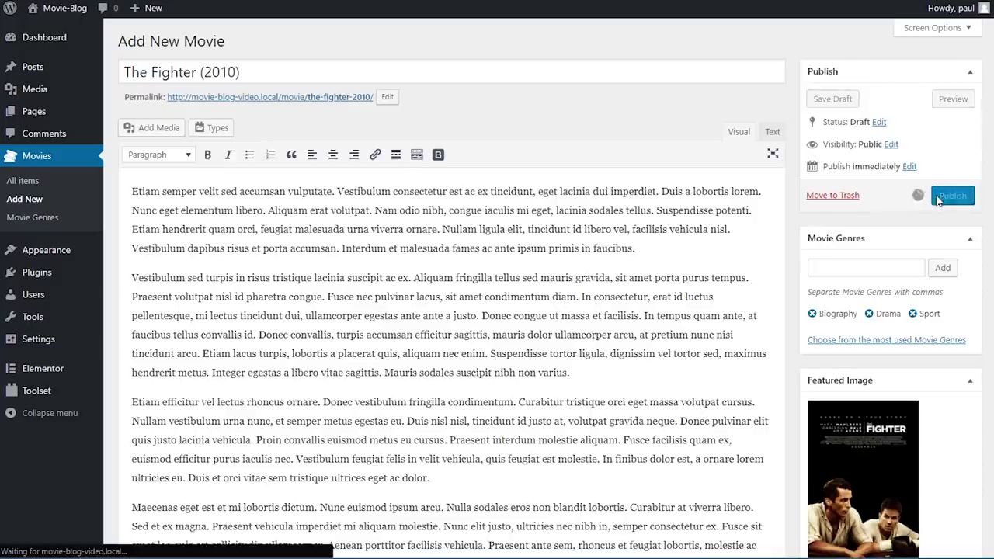
{"action": "left_click", "coordinate": [39, 187]}
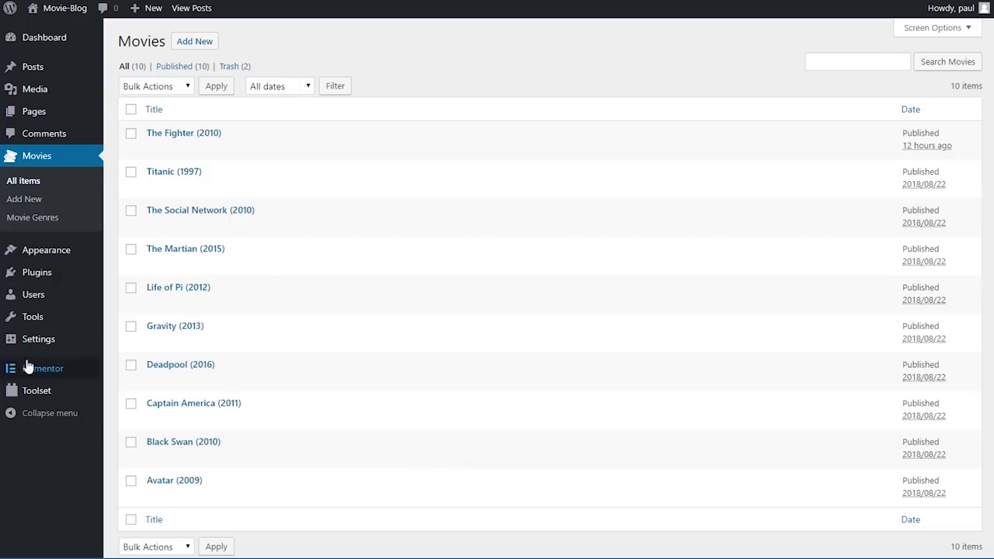
Create a new Elementor template of type Archive named Movie Archive and dismiss the block library to start from blank.
{"action": "mouse_move", "coordinate": [20, 373]}
{"action": "left_click", "coordinate": [123, 378]}
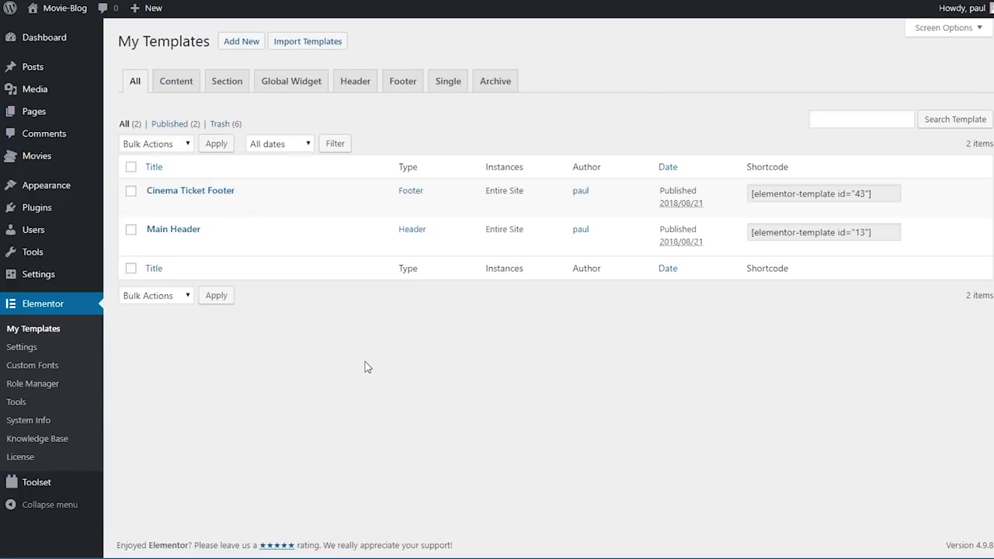
{"action": "left_click", "coordinate": [242, 44]}
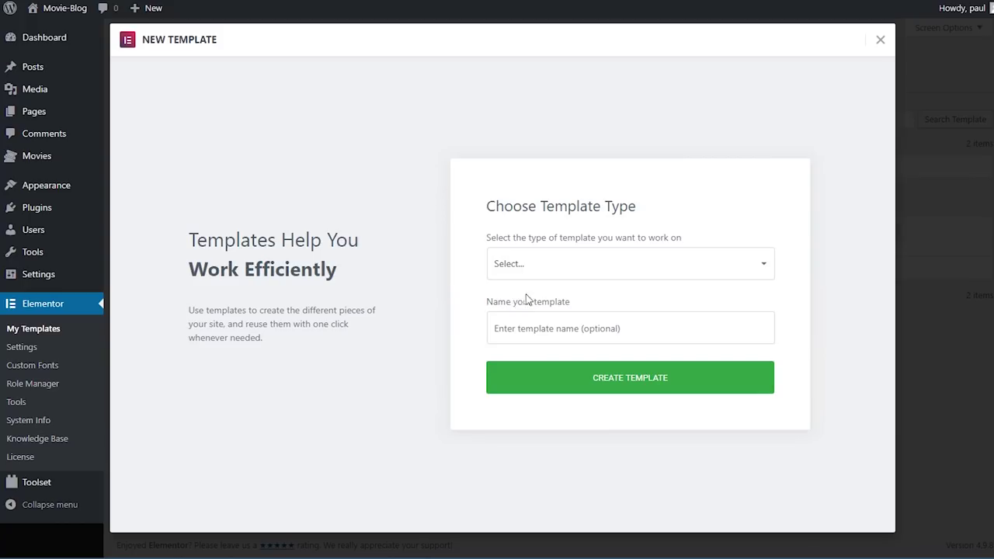
{"action": "left_click", "coordinate": [546, 268]}
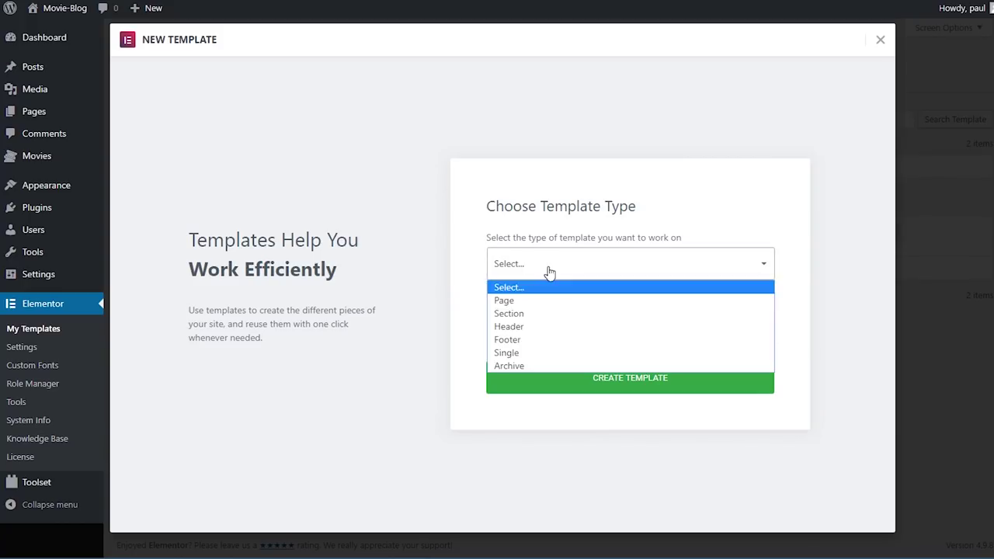
{"action": "left_click", "coordinate": [517, 365]}
{"action": "left_click", "coordinate": [518, 338]}
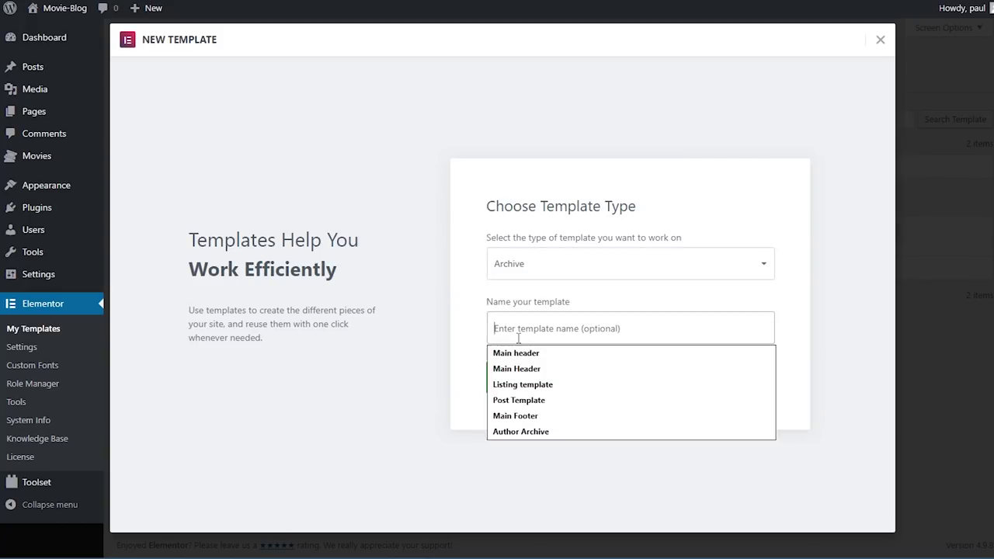
{"action": "type", "text": "Movie Archive"}
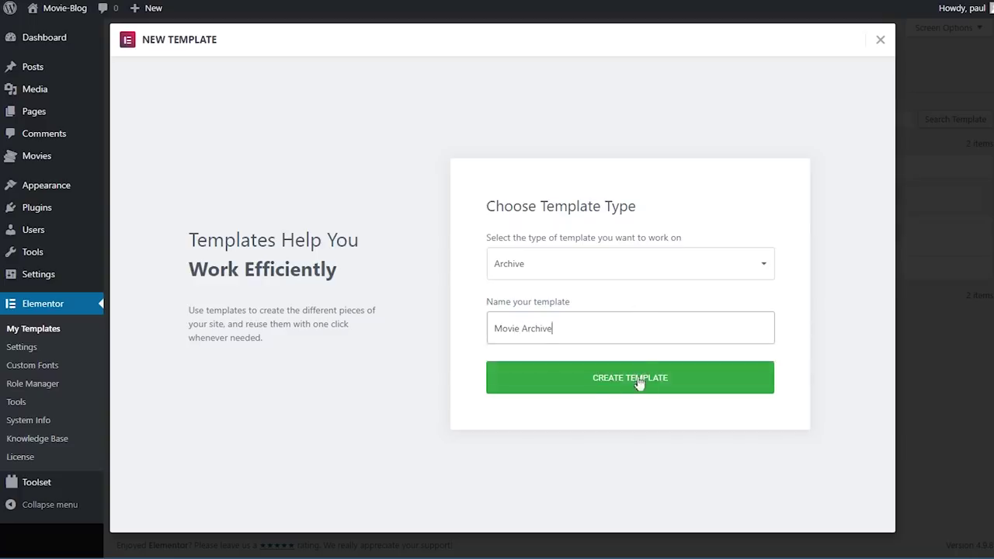
{"action": "left_click", "coordinate": [639, 379]}
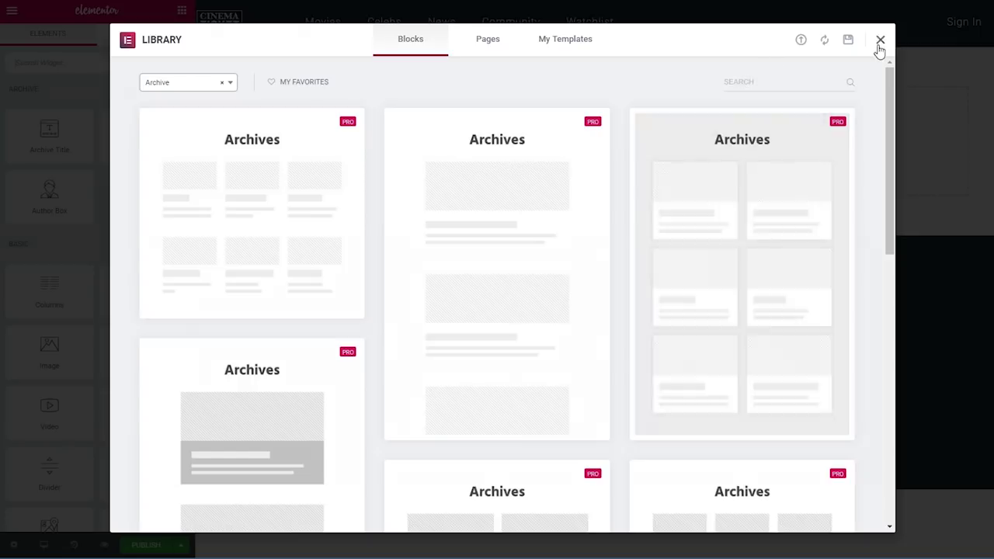
{"action": "left_click", "coordinate": [880, 39]}
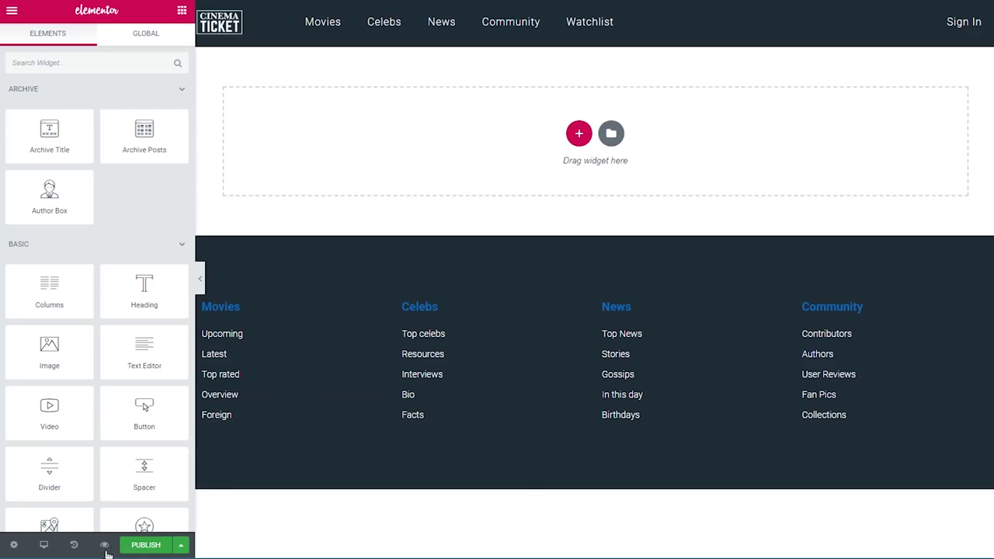
Set the template to preview its dynamic content as Movies Archive and apply the preview.
{"action": "mouse_move", "coordinate": [105, 549]}
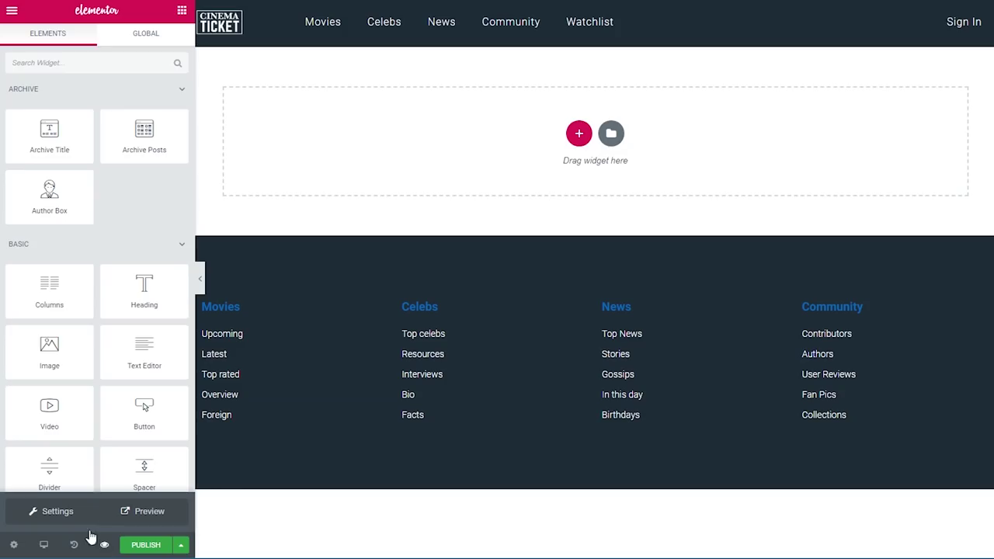
{"action": "left_click", "coordinate": [70, 518]}
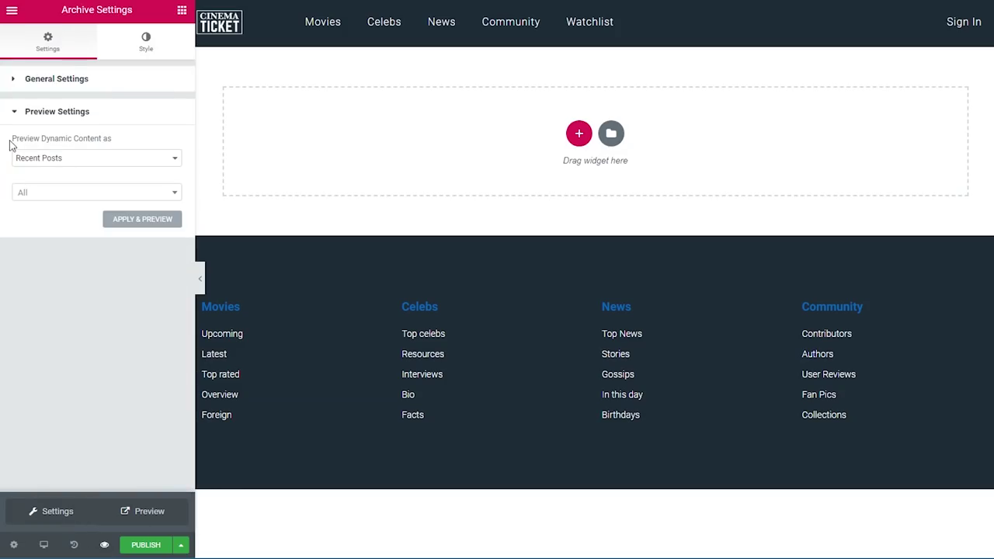
{"action": "left_click", "coordinate": [95, 160]}
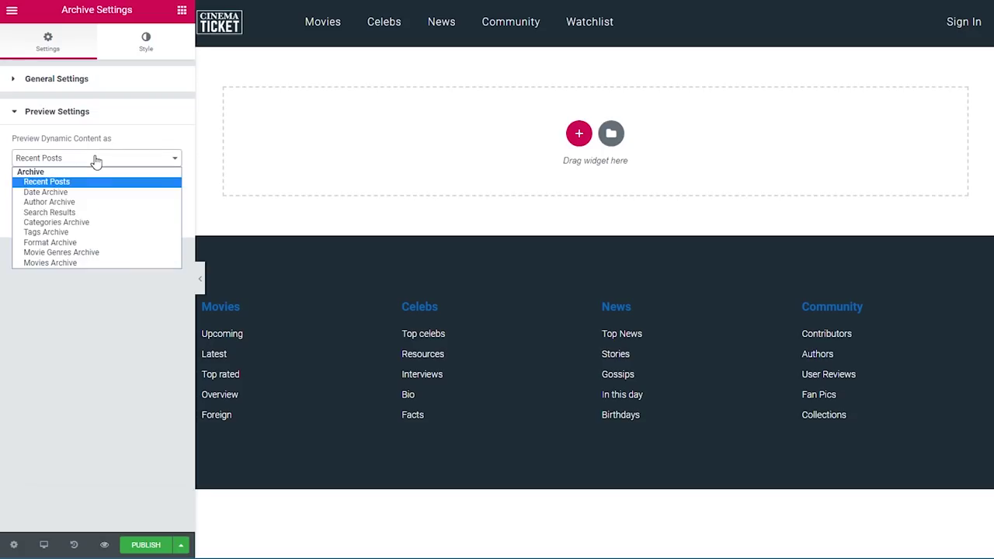
{"action": "left_click", "coordinate": [74, 264]}
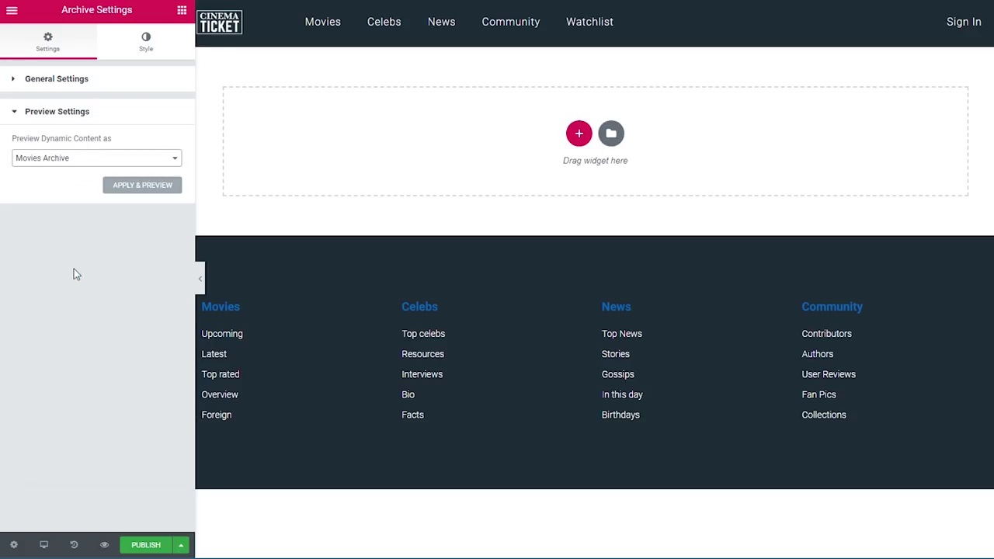
{"action": "left_click", "coordinate": [135, 187]}
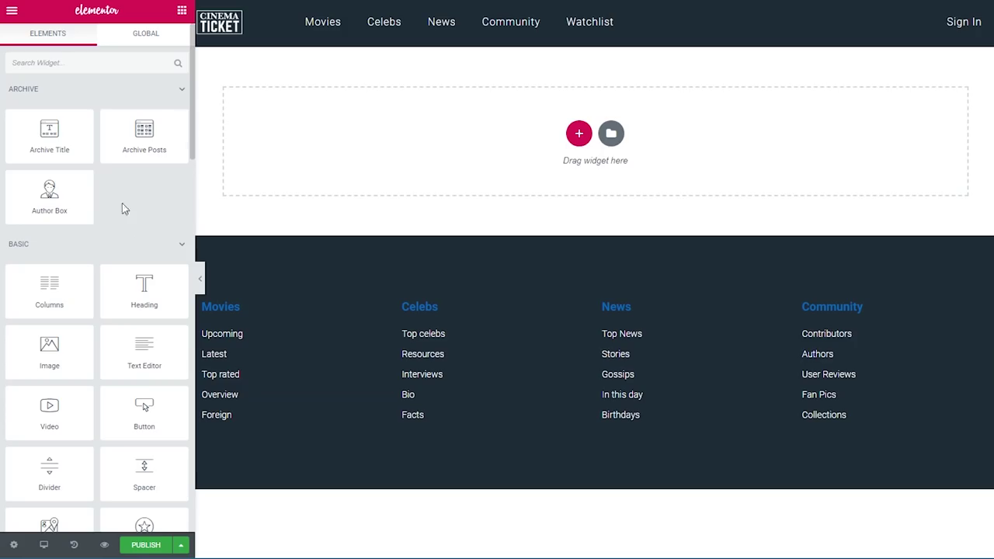
Change the dark green swatch in the editor's Color Picker palette to #fad168.
{"action": "left_click", "coordinate": [13, 14]}
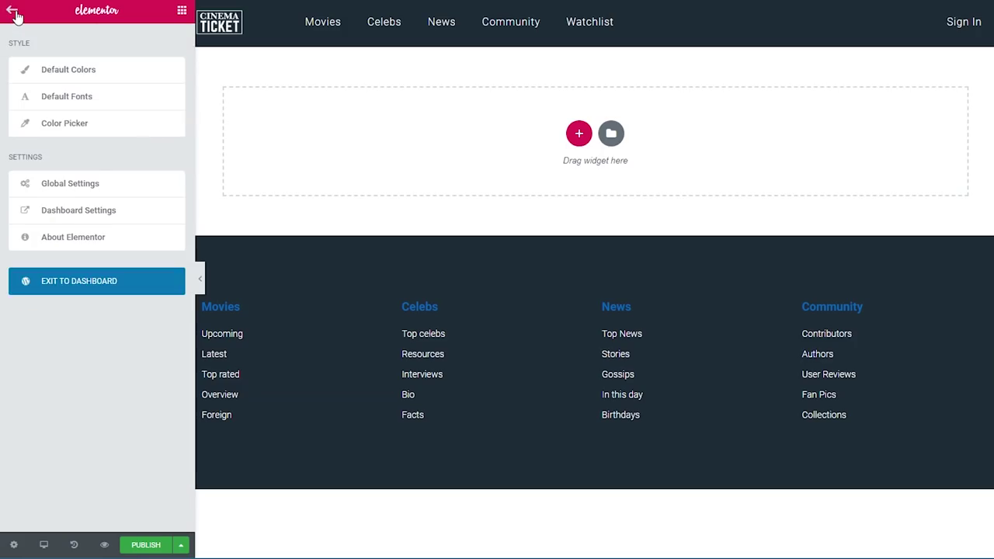
{"action": "left_click", "coordinate": [86, 125]}
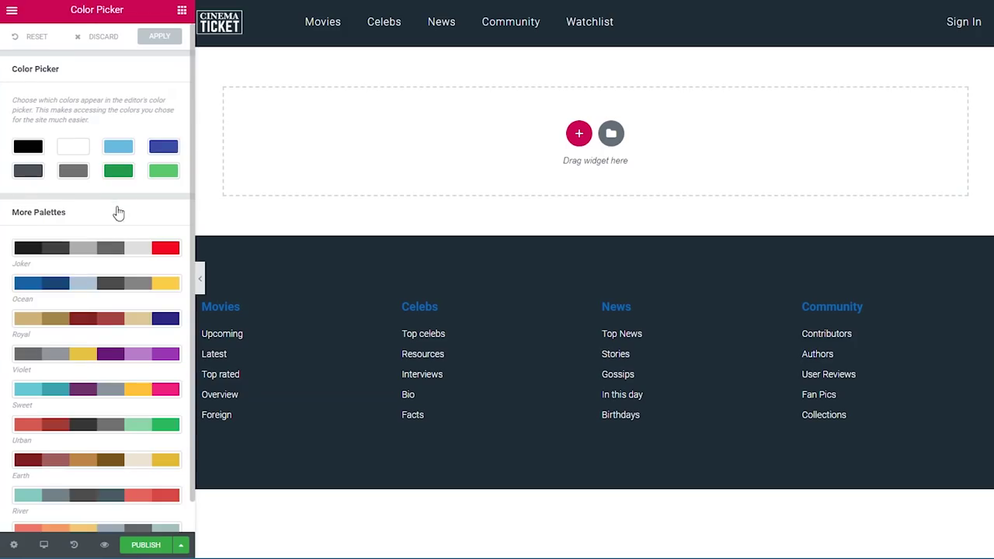
{"action": "left_click", "coordinate": [122, 177]}
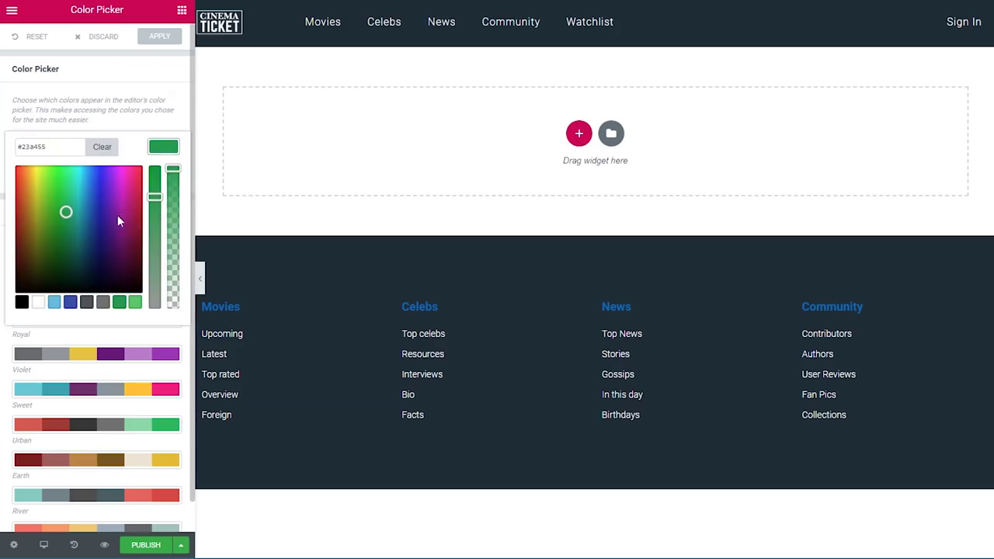
{"action": "left_click", "coordinate": [38, 150]}
{"action": "double_click", "coordinate": [23, 151]}
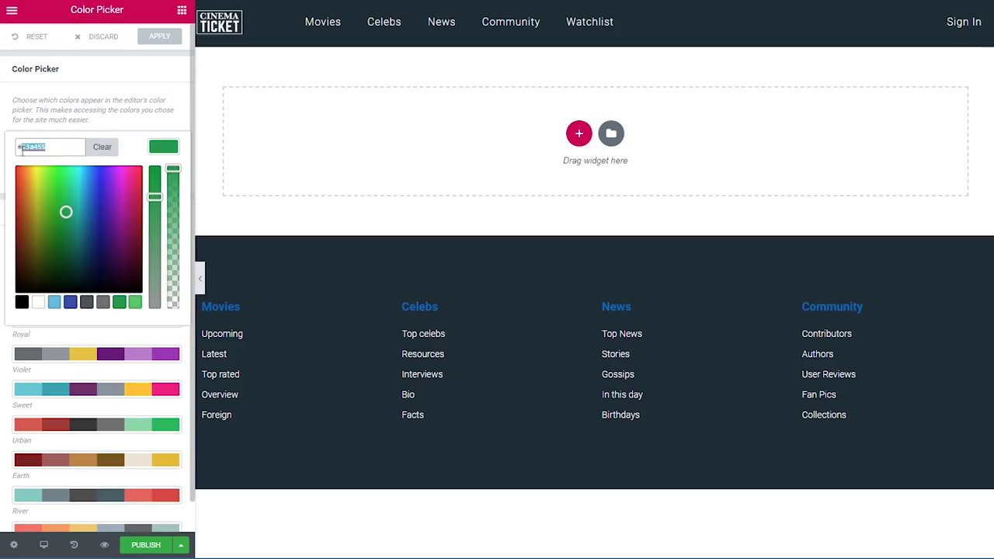
{"action": "type", "text": "#fad168"}
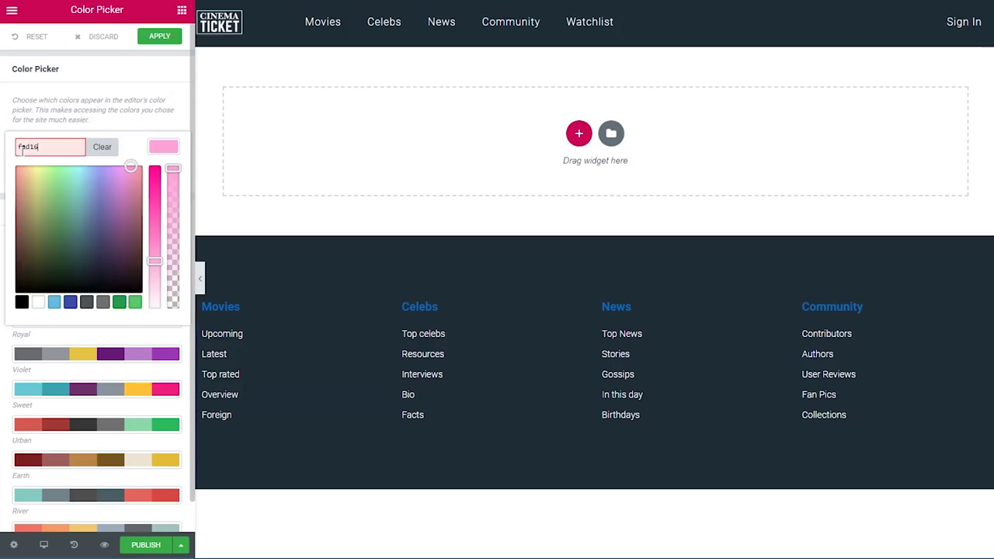
{"action": "left_click", "coordinate": [181, 121]}
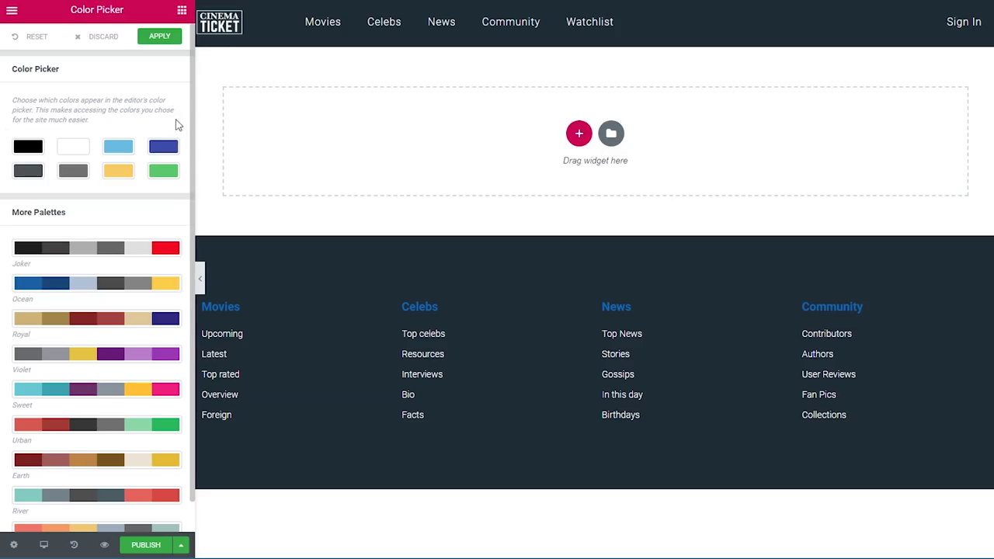
Change the light green swatch in the Color Picker palette to #003c54 and apply the new palette.
{"action": "left_click", "coordinate": [164, 172]}
{"action": "left_click", "coordinate": [46, 147]}
{"action": "key", "text": "ctrl+a"}
{"action": "type", "text": "003c"}
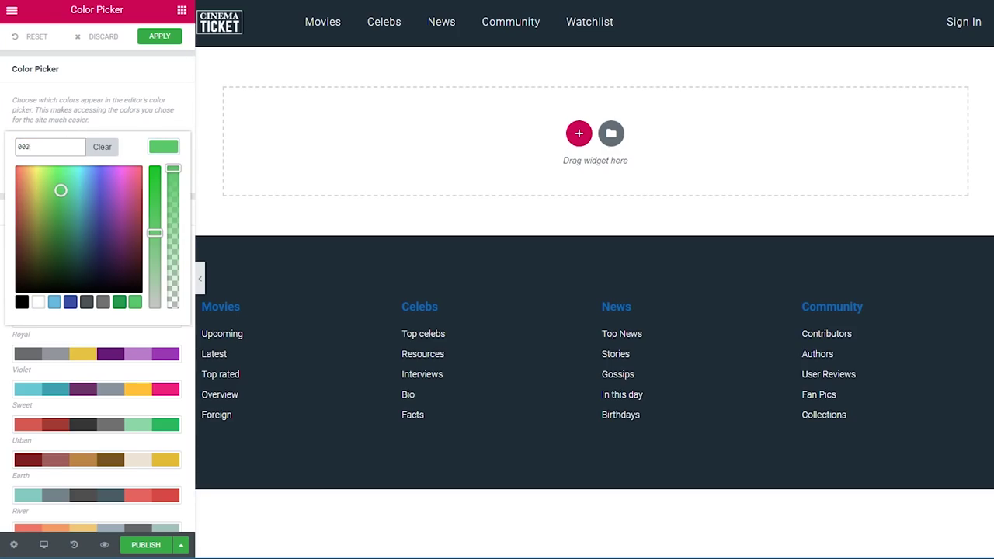
{"action": "type", "text": "54"}
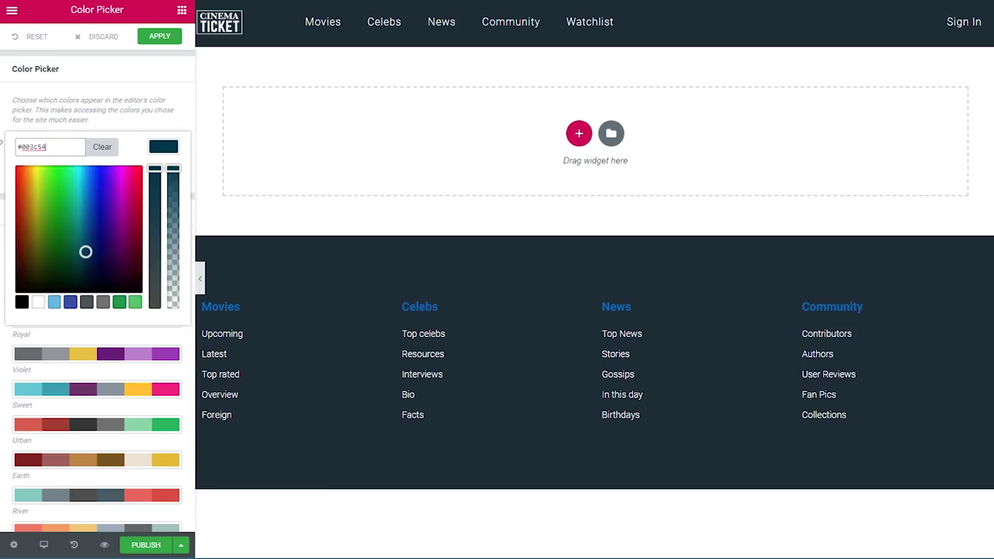
{"action": "left_click", "coordinate": [175, 113]}
{"action": "left_click", "coordinate": [161, 41]}
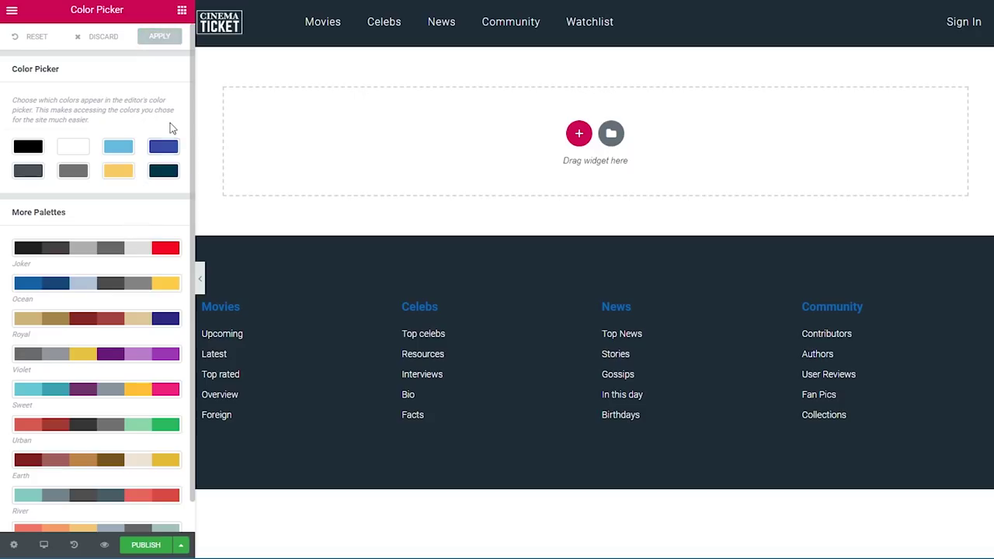
Add a single-column section to the archive template and set its boxed content width to 600.
{"action": "left_click", "coordinate": [579, 134]}
{"action": "left_click", "coordinate": [437, 178]}
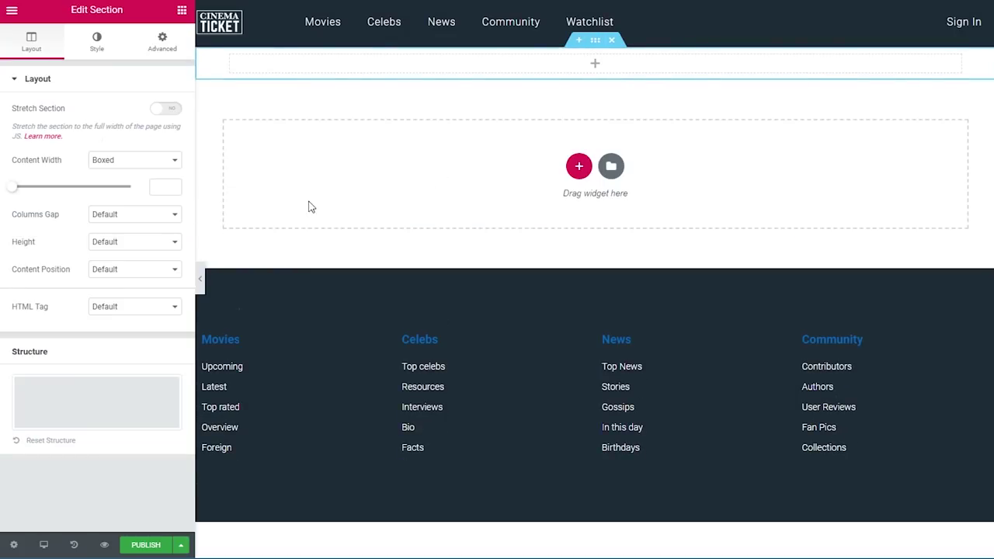
{"action": "left_click", "coordinate": [156, 185]}
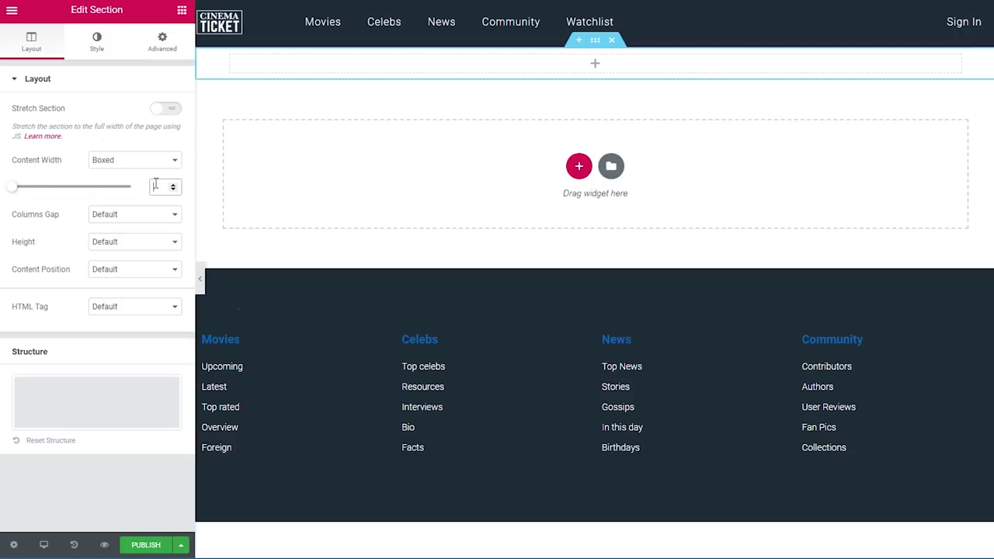
{"action": "type", "text": "600"}
Set the section's height to Min Height with a minimum of 700 px.
{"action": "left_click", "coordinate": [132, 244]}
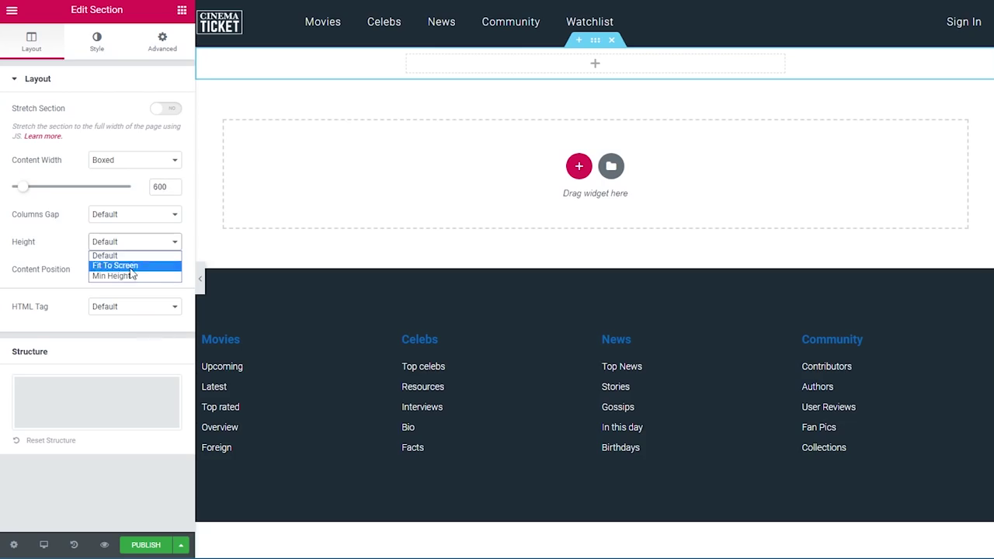
{"action": "left_click", "coordinate": [128, 276]}
{"action": "left_click", "coordinate": [173, 284]}
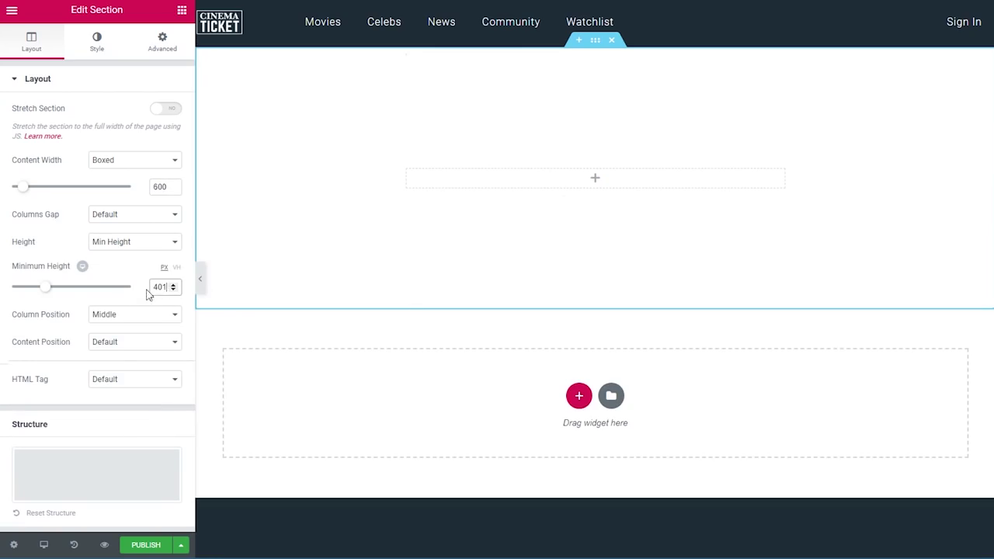
{"action": "left_click_drag", "start_coordinate": [167, 287], "coordinate": [140, 291]}
{"action": "type", "text": "700"}
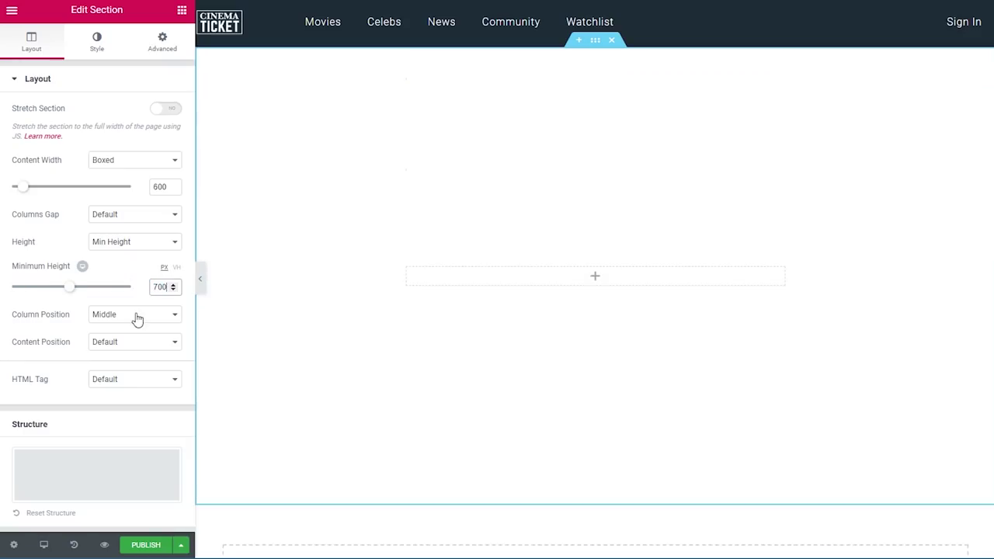
Give the section a Classic background using the Cover.jpg image from the media library.
{"action": "left_click", "coordinate": [101, 51]}
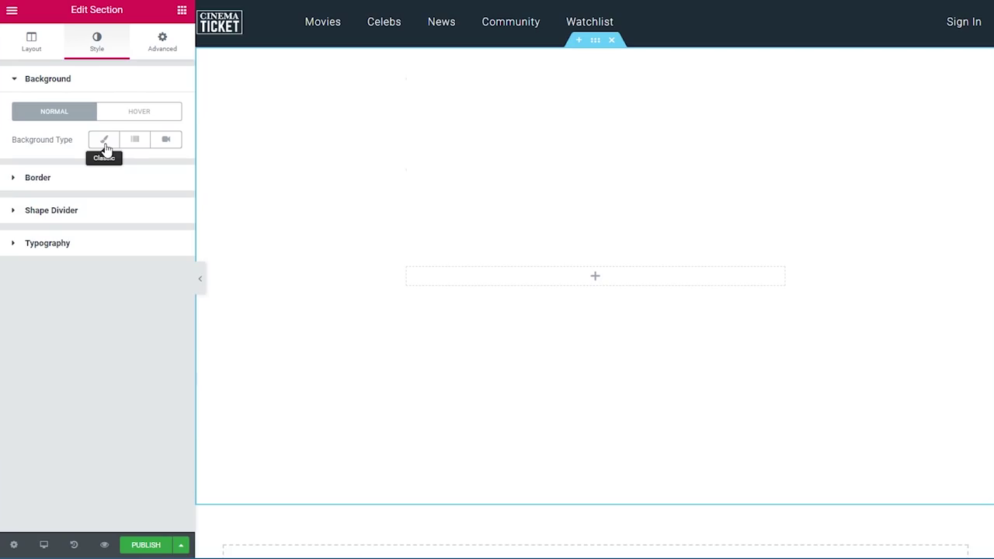
{"action": "left_click", "coordinate": [105, 147]}
{"action": "left_click", "coordinate": [98, 249]}
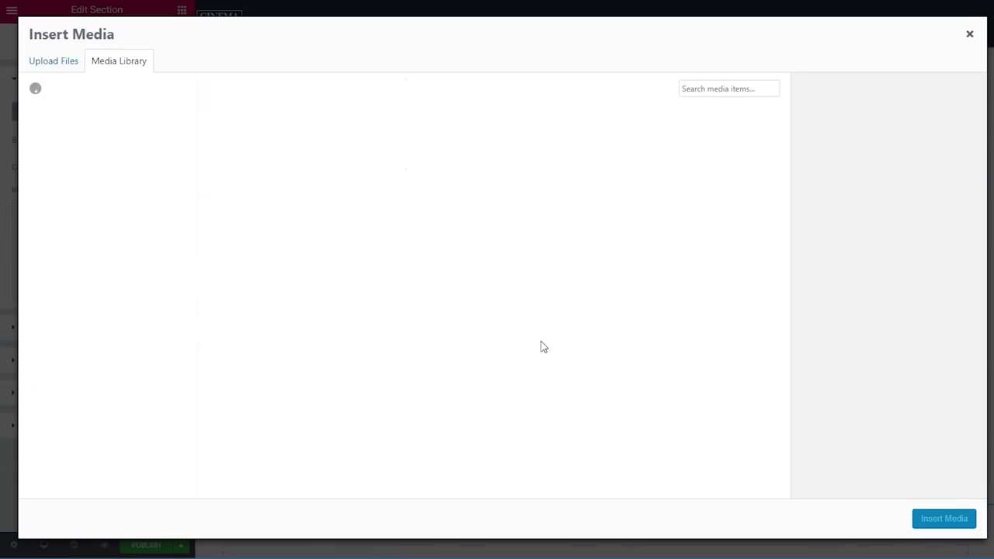
{"action": "left_click", "coordinate": [278, 264]}
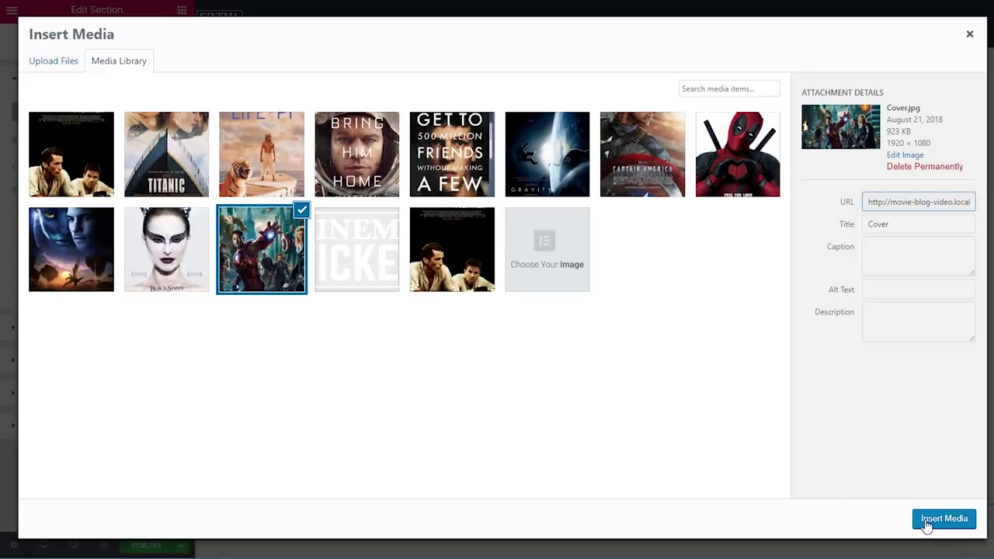
{"action": "left_click", "coordinate": [927, 526]}
Set the section's background image position to Center Center and its size to Cover.
{"action": "left_click", "coordinate": [142, 323]}
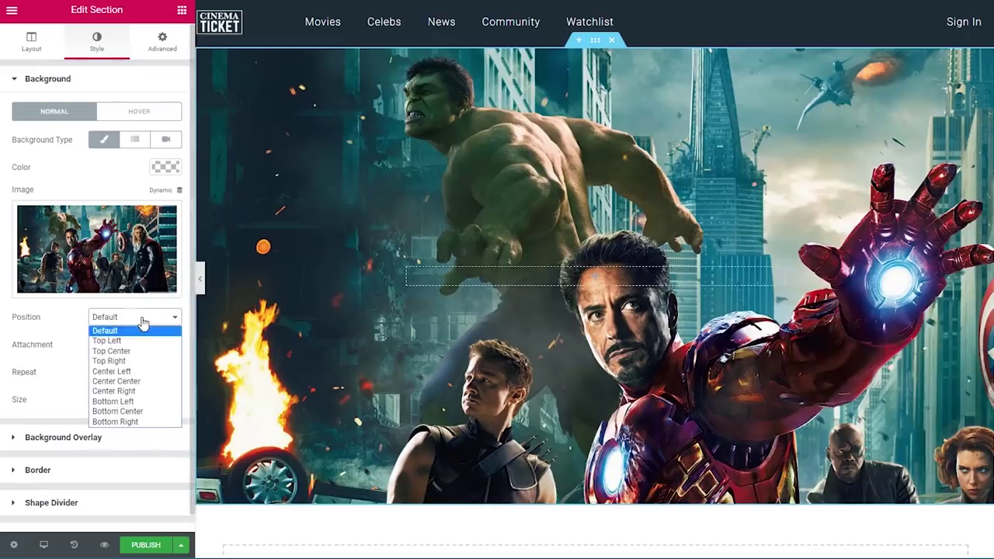
{"action": "left_click", "coordinate": [141, 380]}
{"action": "left_click", "coordinate": [135, 402]}
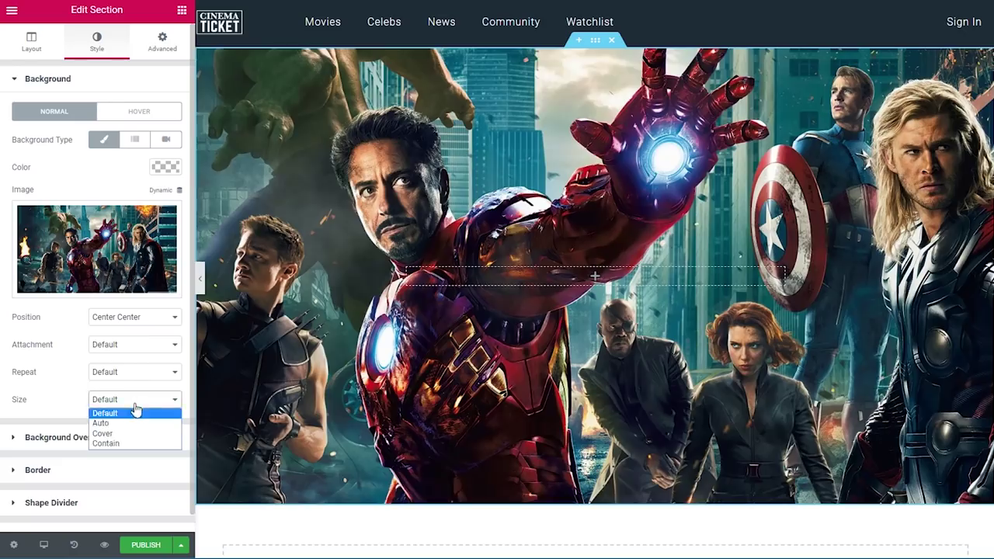
{"action": "left_click", "coordinate": [124, 434]}
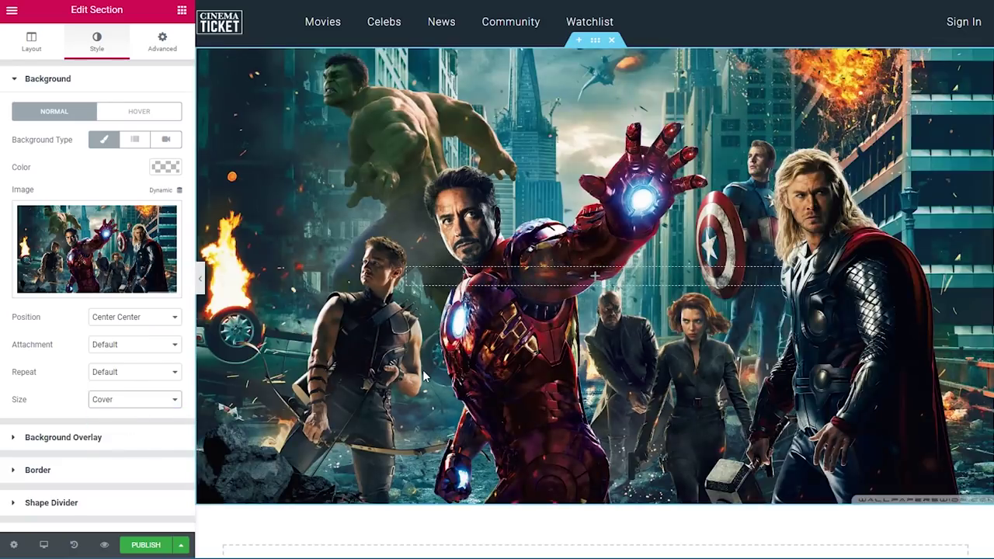
Give the hero section a Classic background overlay in semi-transparent black, with the color's alpha lowered to a bit under half.
{"action": "left_click", "coordinate": [137, 440]}
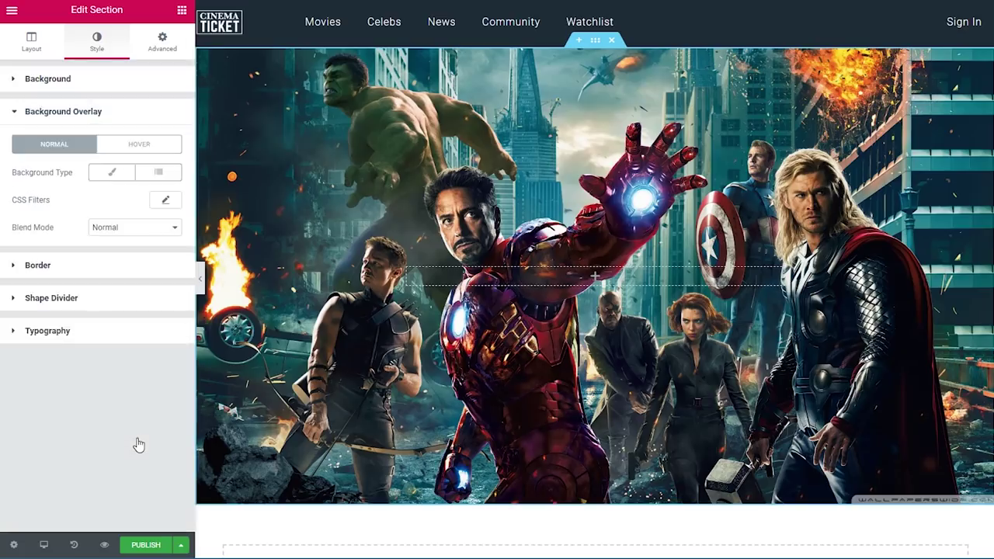
{"action": "left_click", "coordinate": [112, 172]}
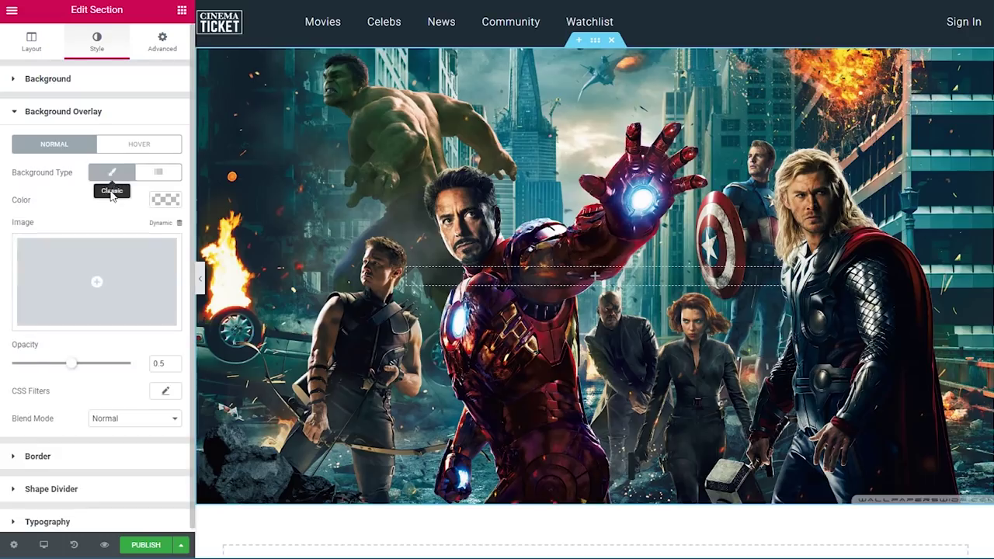
{"action": "left_click", "coordinate": [157, 201]}
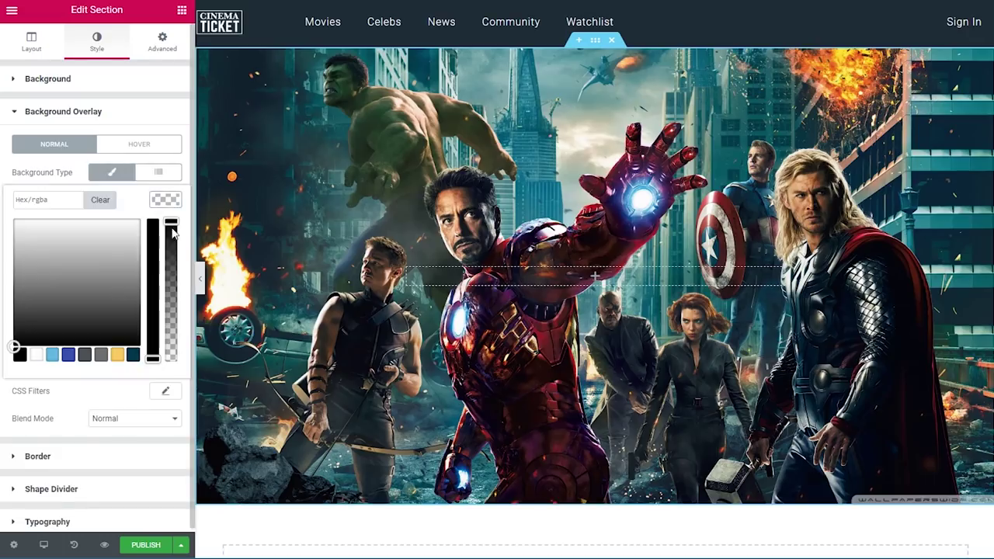
{"action": "left_click", "coordinate": [173, 233]}
{"action": "left_click_drag", "start_coordinate": [172, 233], "coordinate": [177, 305]}
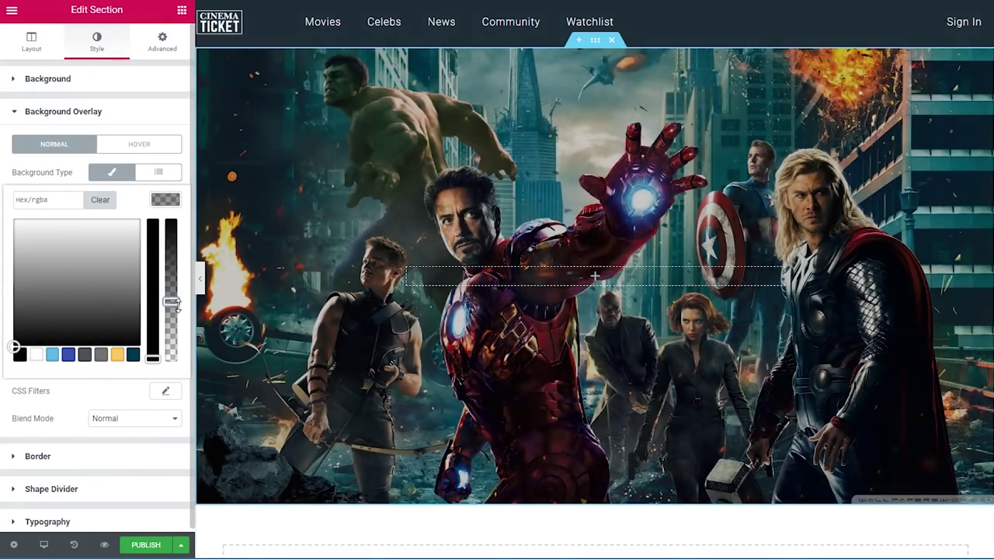
{"action": "left_click", "coordinate": [145, 190]}
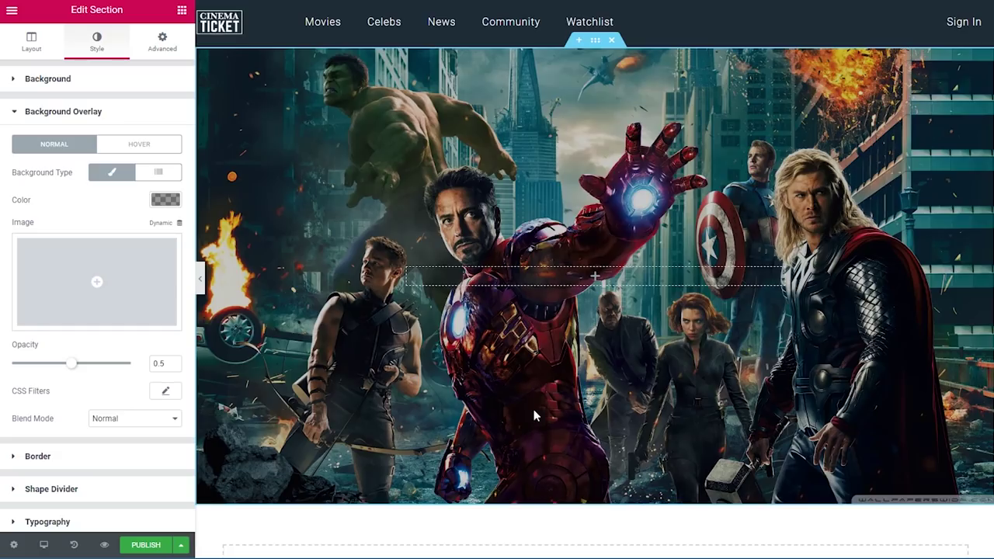
Add a Search Form widget to the hero section and set its size to 60.
{"action": "left_click", "coordinate": [181, 10]}
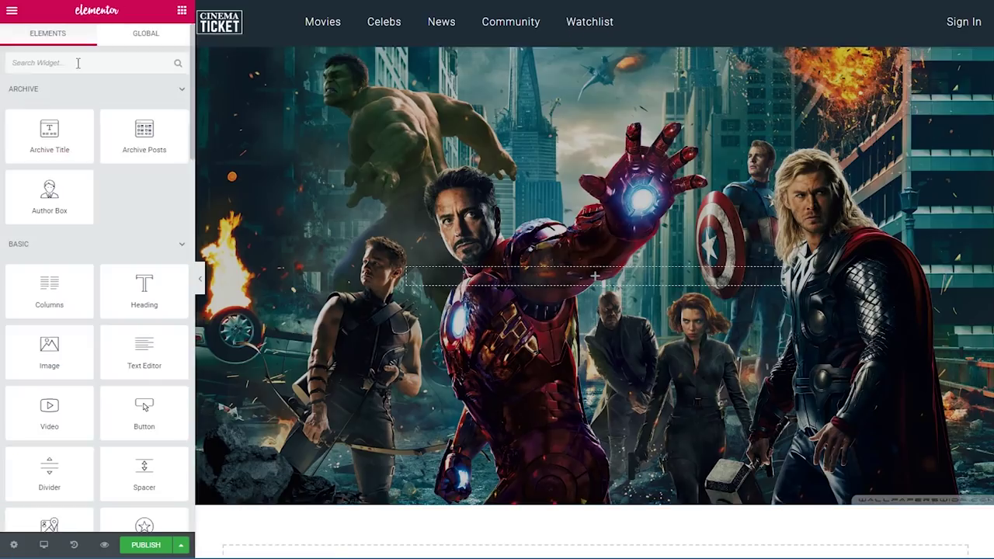
{"action": "left_click", "coordinate": [77, 63]}
{"action": "type", "text": "search"}
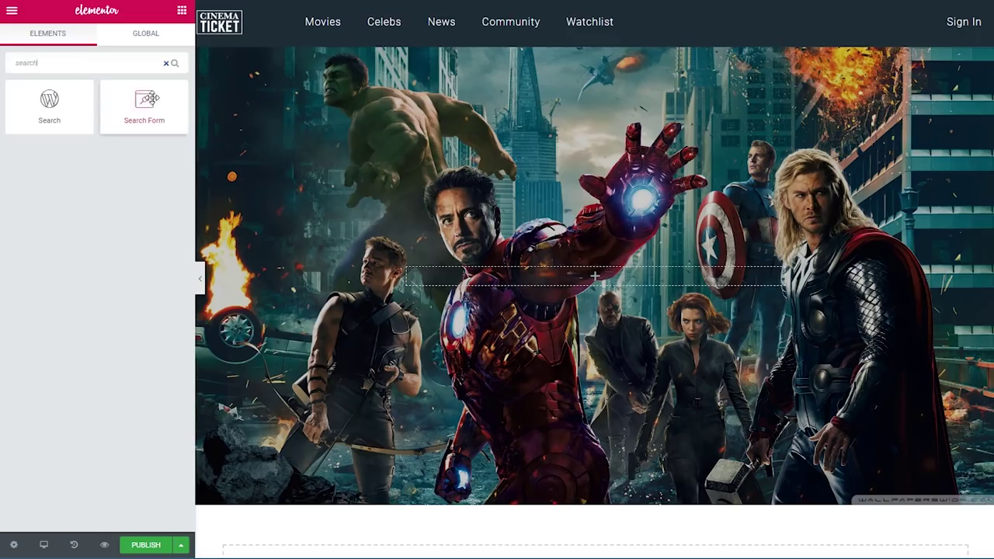
{"action": "left_click_drag", "start_coordinate": [151, 99], "coordinate": [585, 279]}
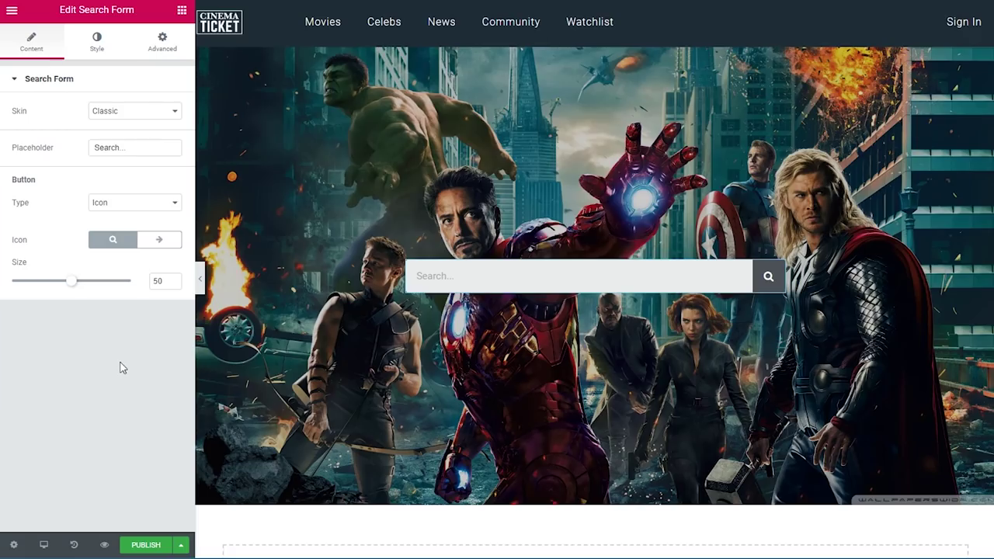
{"action": "double_click", "coordinate": [165, 281]}
{"action": "type", "text": "60"}
{"action": "left_click", "coordinate": [81, 433]}
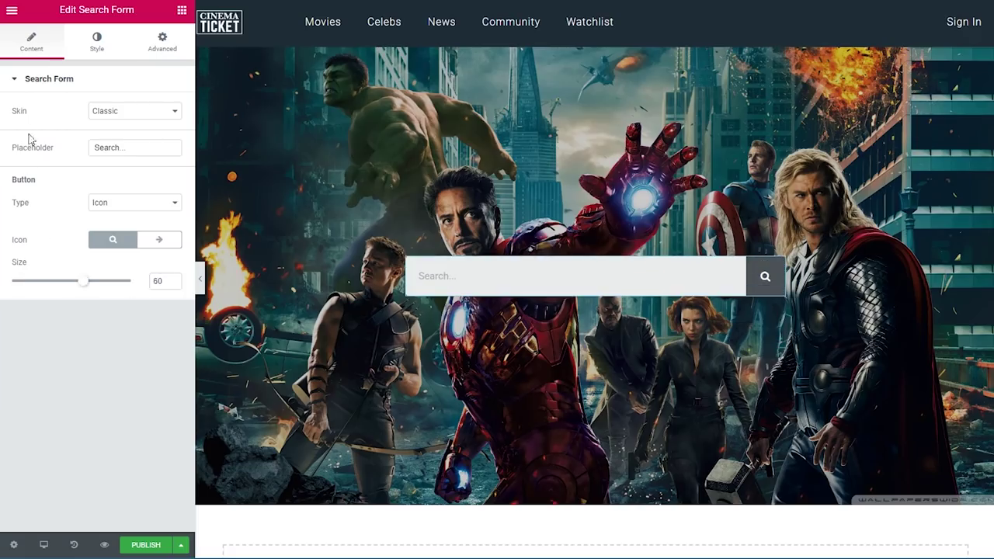
Set the search input's text color to #bababa and its background color to white.
{"action": "left_click", "coordinate": [80, 56]}
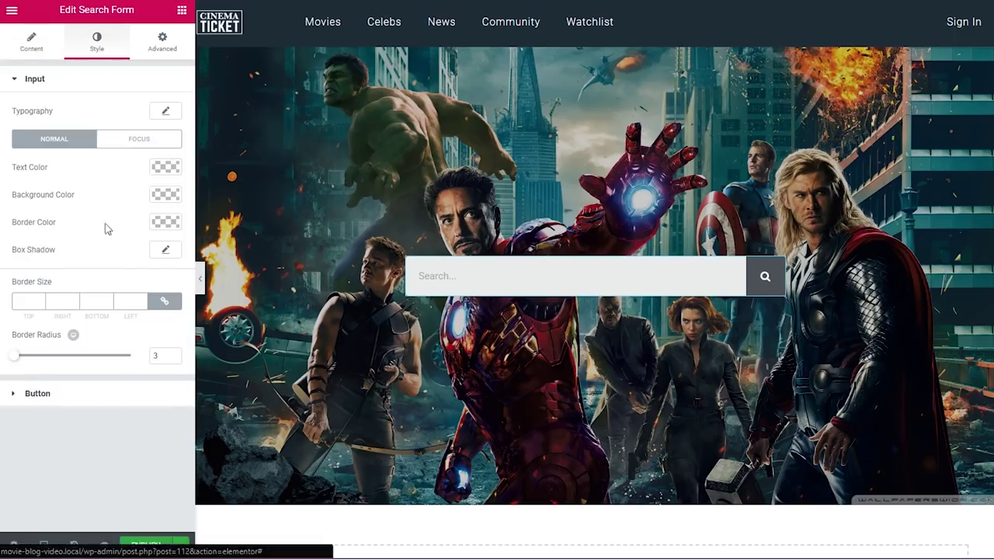
{"action": "left_click", "coordinate": [165, 168]}
{"action": "left_click", "coordinate": [50, 167]}
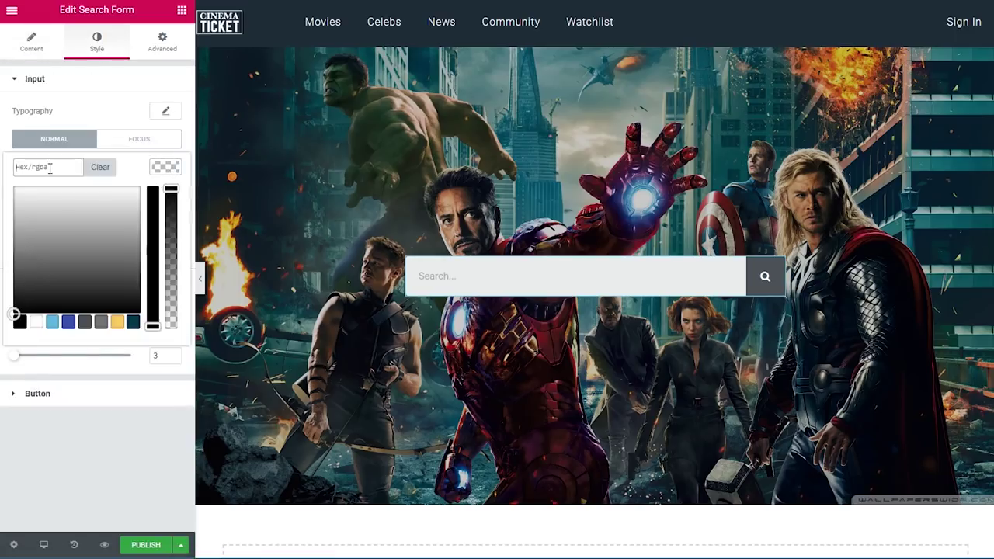
{"action": "type", "text": "#bababa"}
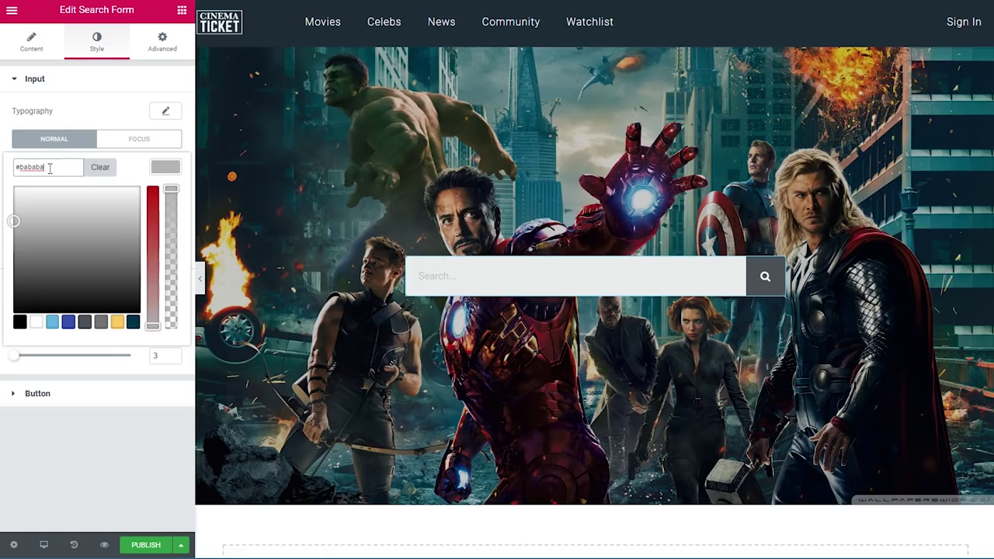
{"action": "left_click", "coordinate": [92, 435]}
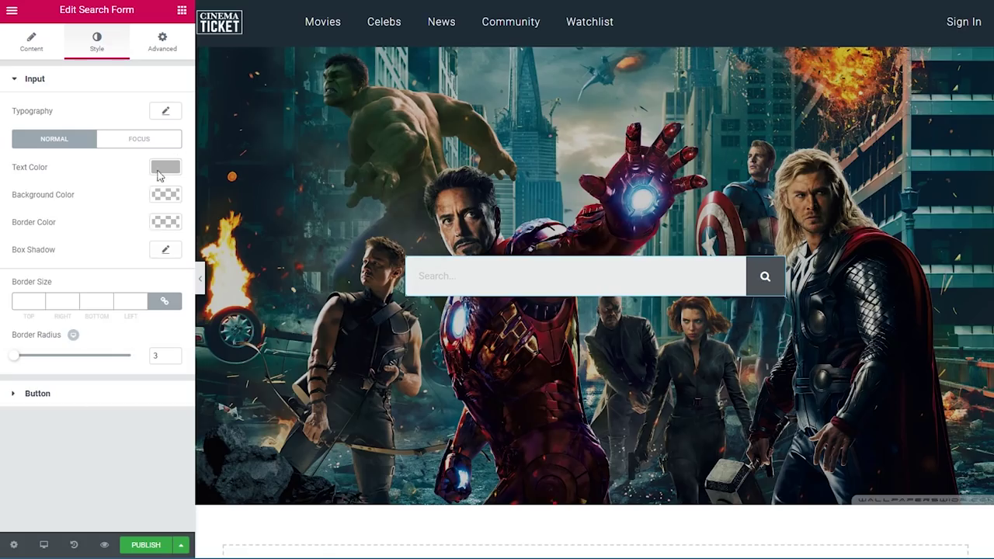
{"action": "left_click", "coordinate": [164, 195]}
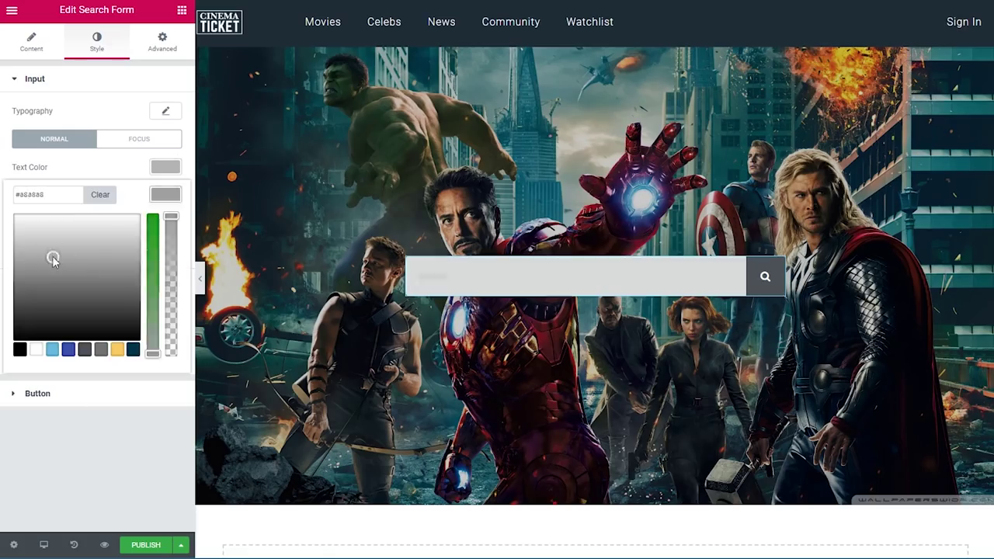
{"action": "left_click", "coordinate": [102, 483]}
Give the search input a #7a7a7a border with a size of 1 on all sides.
{"action": "left_click", "coordinate": [166, 223]}
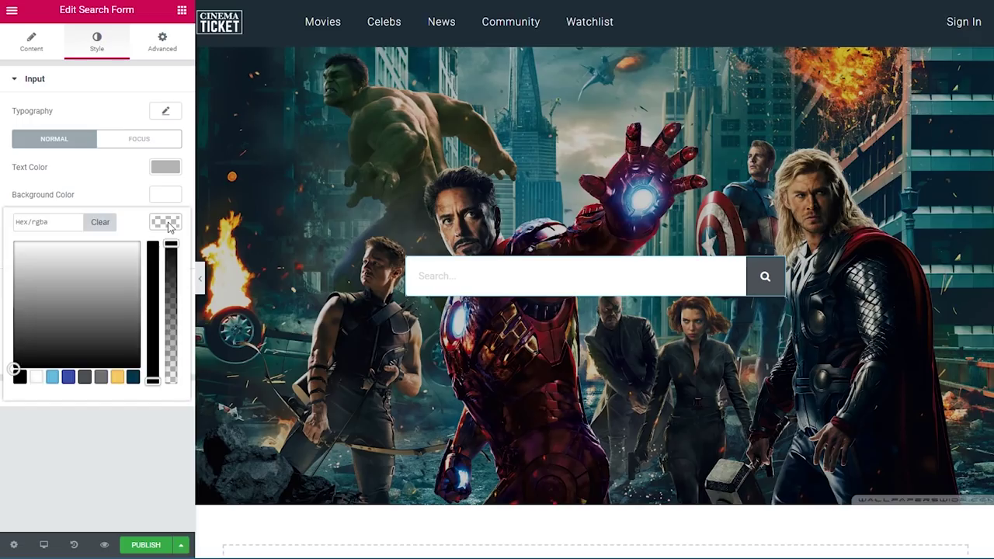
{"action": "left_click", "coordinate": [101, 378]}
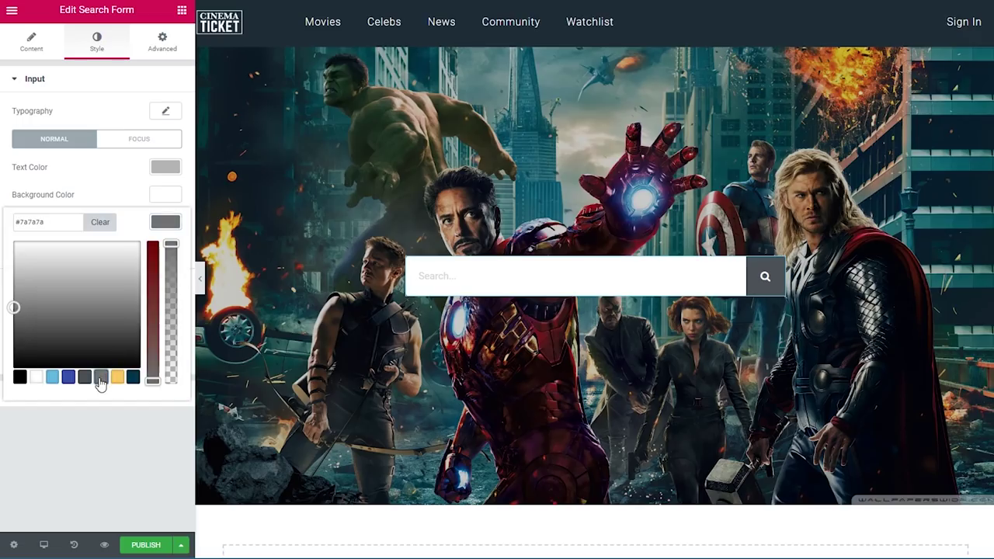
{"action": "left_click", "coordinate": [101, 411]}
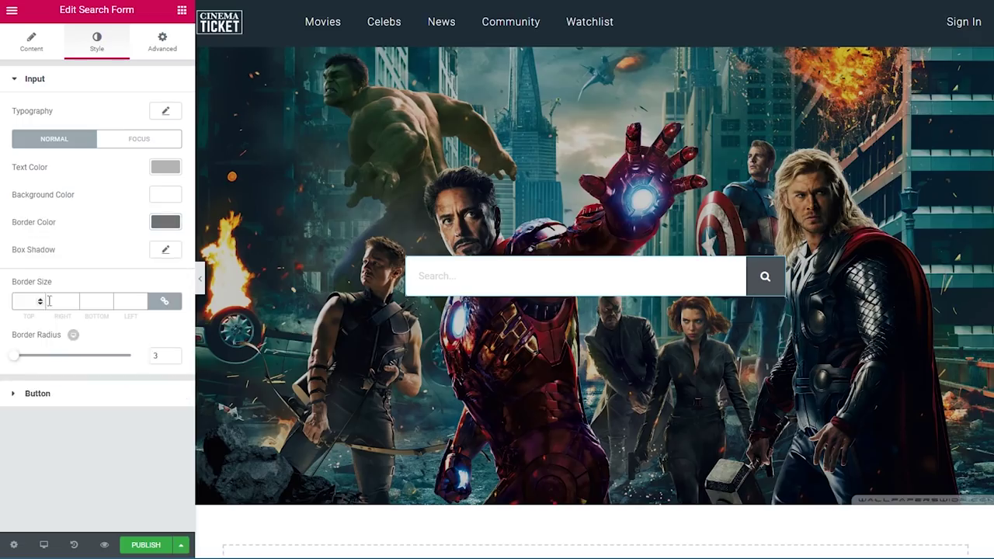
{"action": "left_click", "coordinate": [26, 300]}
{"action": "type", "text": "1"}
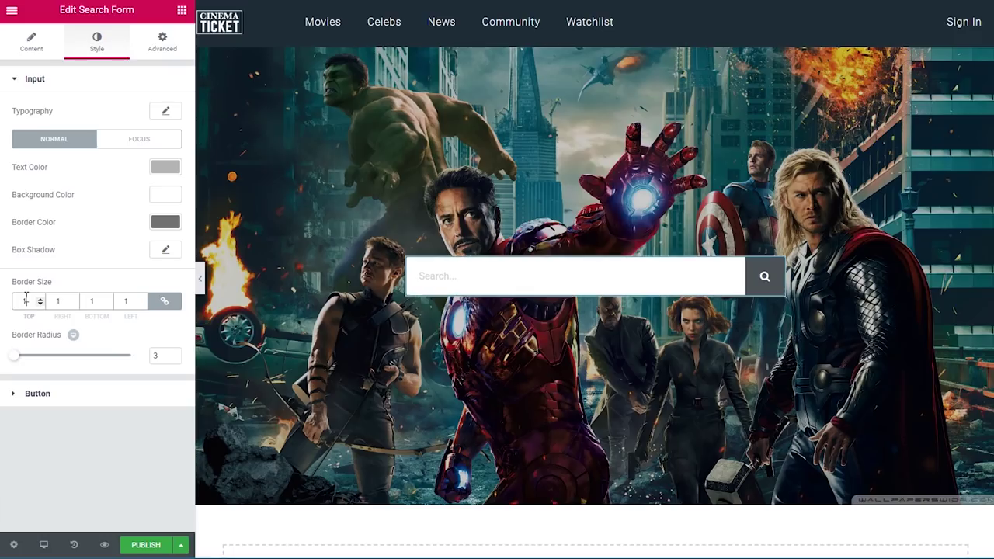
{"action": "left_click", "coordinate": [87, 442]}
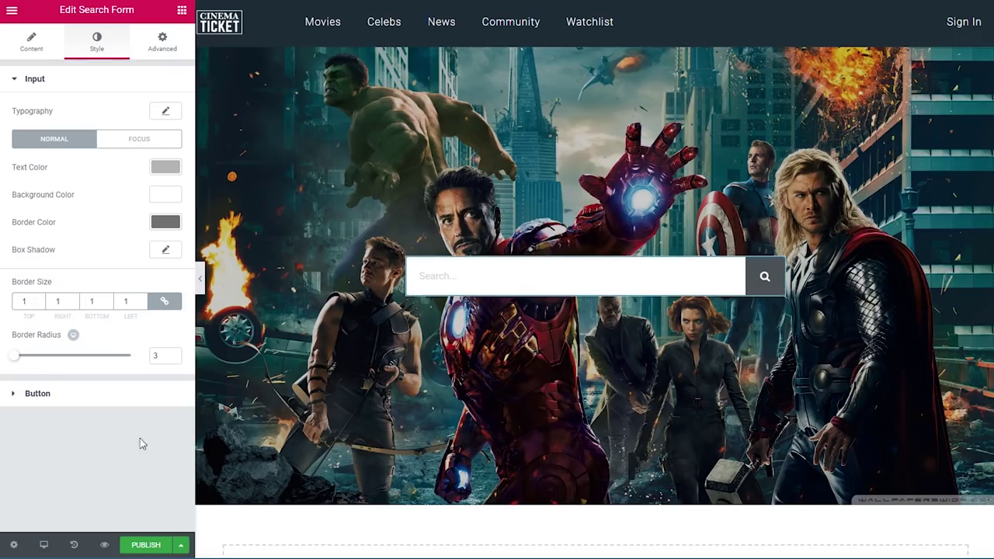
Color the search button with gray for its icon text and yellow #fad168 for its background.
{"action": "left_click", "coordinate": [92, 401]}
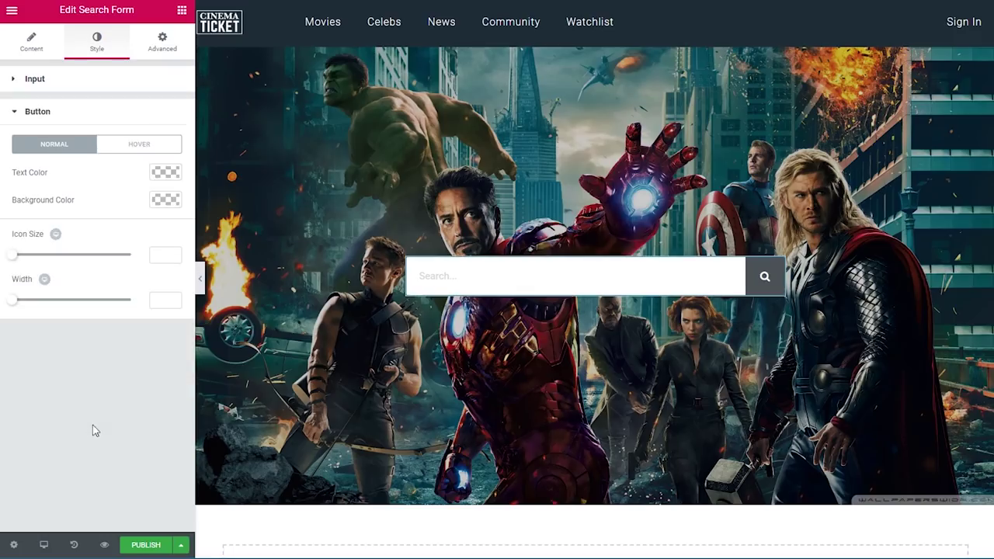
{"action": "left_click", "coordinate": [165, 173]}
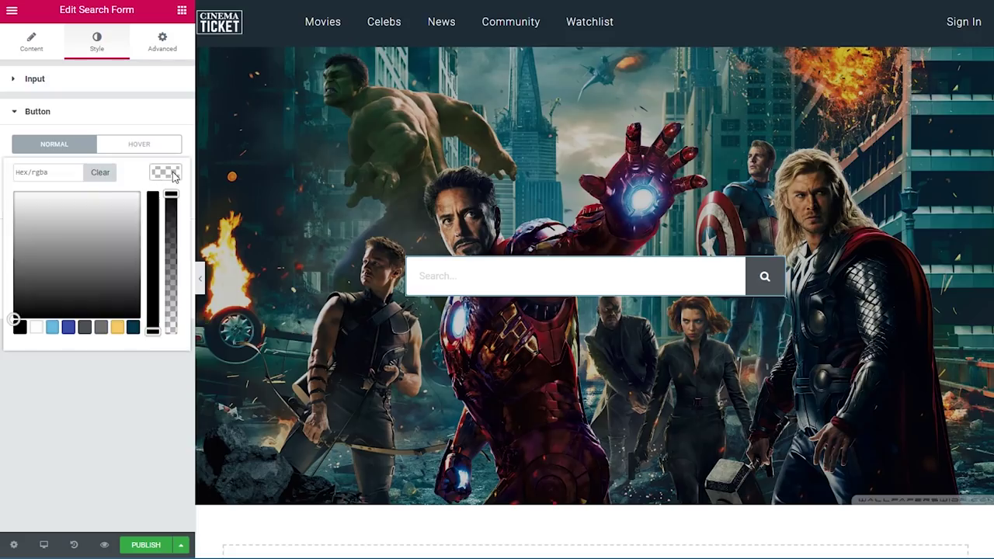
{"action": "left_click", "coordinate": [101, 328]}
{"action": "left_click", "coordinate": [125, 418]}
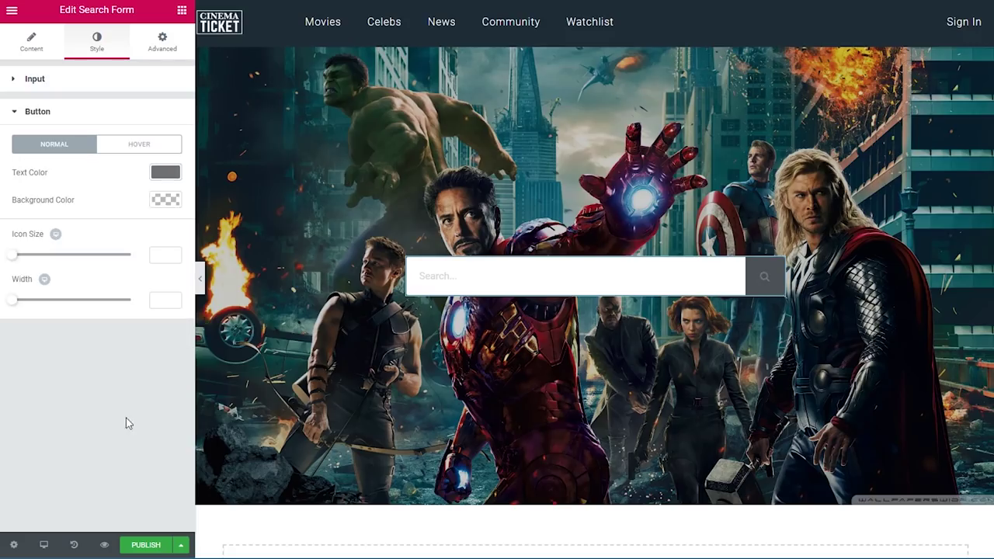
{"action": "left_click", "coordinate": [166, 199]}
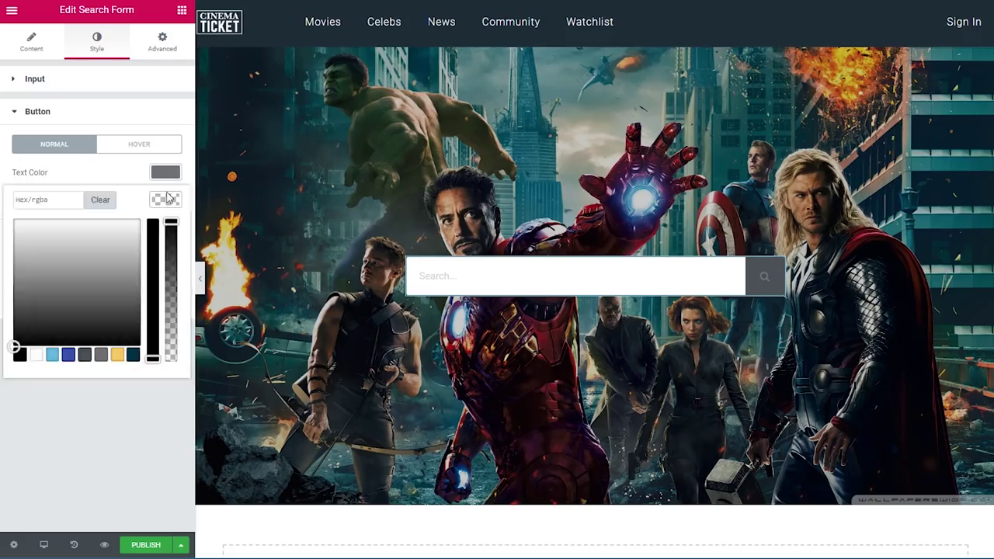
{"action": "left_click", "coordinate": [118, 355]}
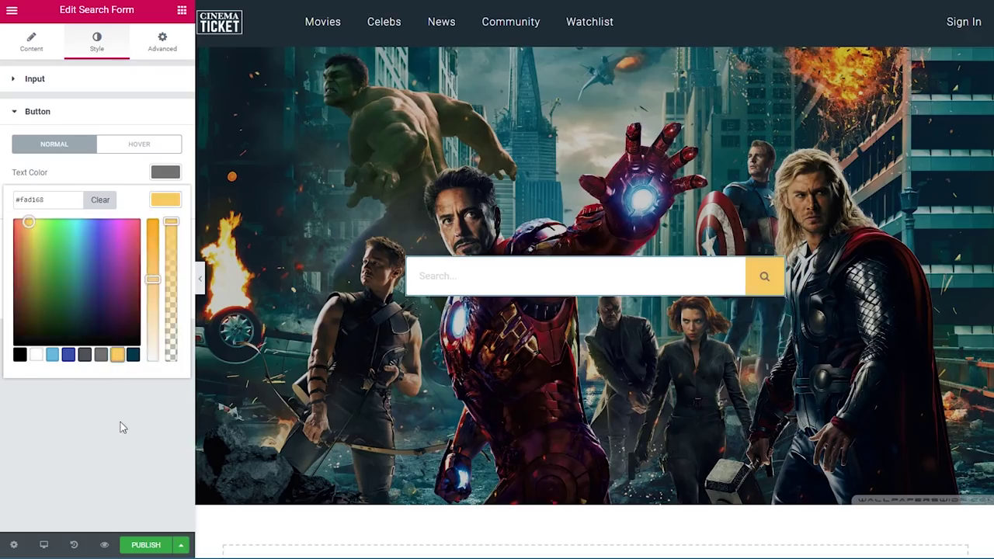
{"action": "left_click", "coordinate": [120, 422]}
Add a single-column section below the hero section of the archive template.
{"action": "scroll", "coordinate": [542, 330], "scroll_direction": "down", "scroll_amount": 5}
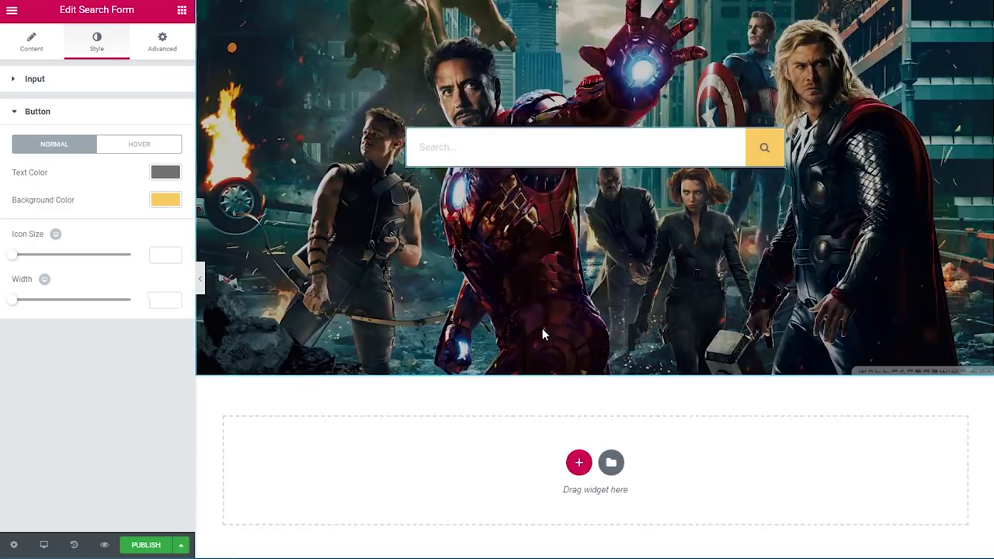
{"action": "scroll", "coordinate": [523, 336], "scroll_direction": "down", "scroll_amount": 3}
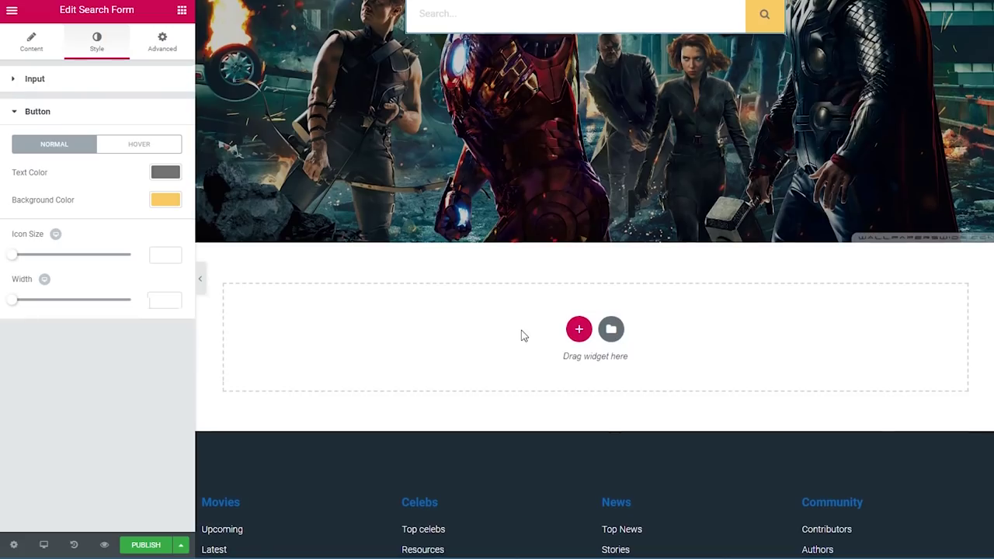
{"action": "left_click", "coordinate": [581, 204]}
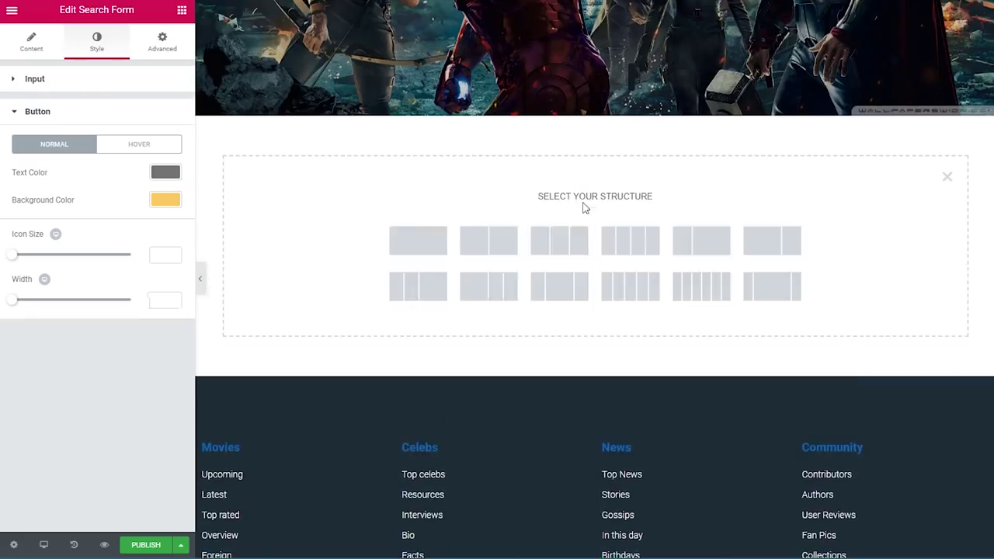
{"action": "left_click", "coordinate": [431, 253]}
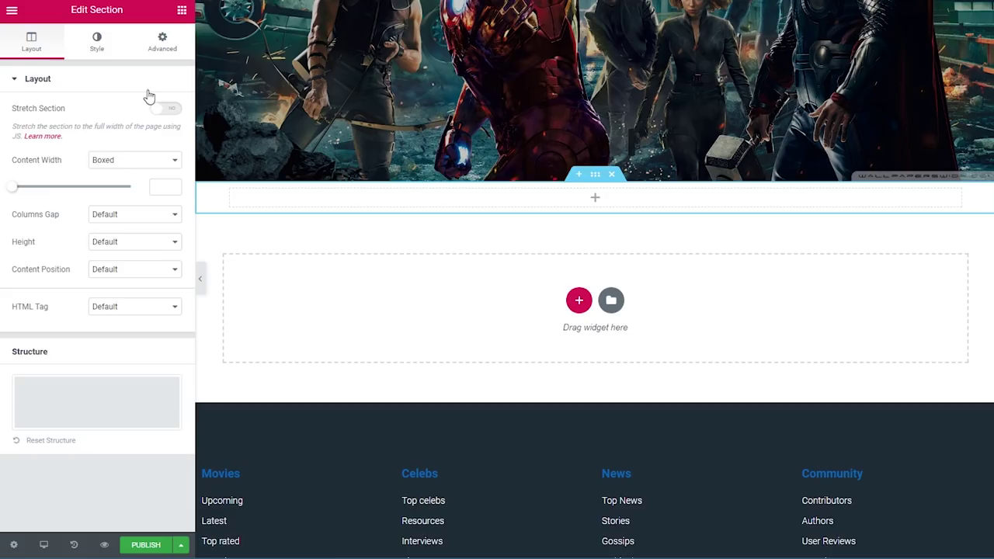
Give the new section a Classic background in white, #ffffff.
{"action": "left_click", "coordinate": [96, 40]}
{"action": "left_click", "coordinate": [111, 139]}
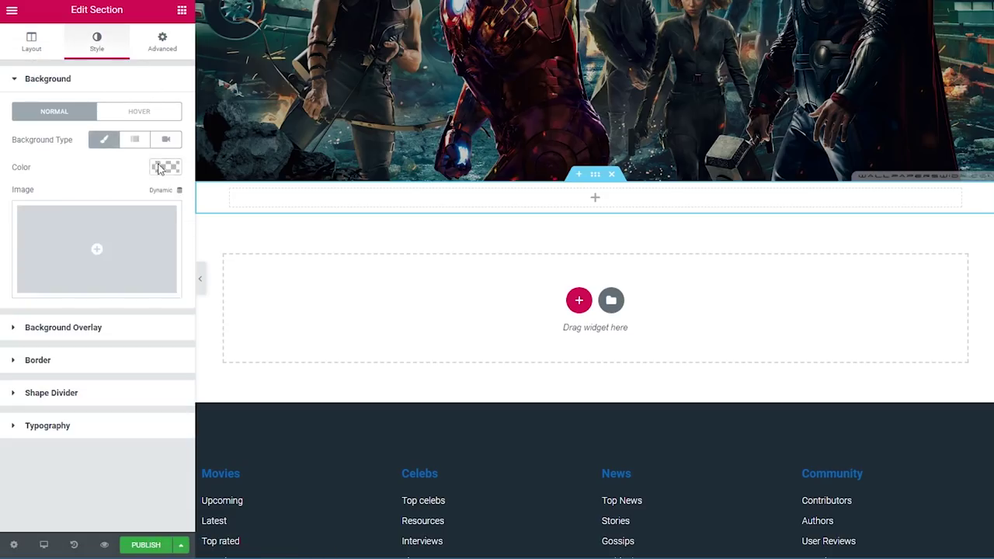
{"action": "left_click", "coordinate": [165, 167]}
{"action": "left_click", "coordinate": [14, 186]}
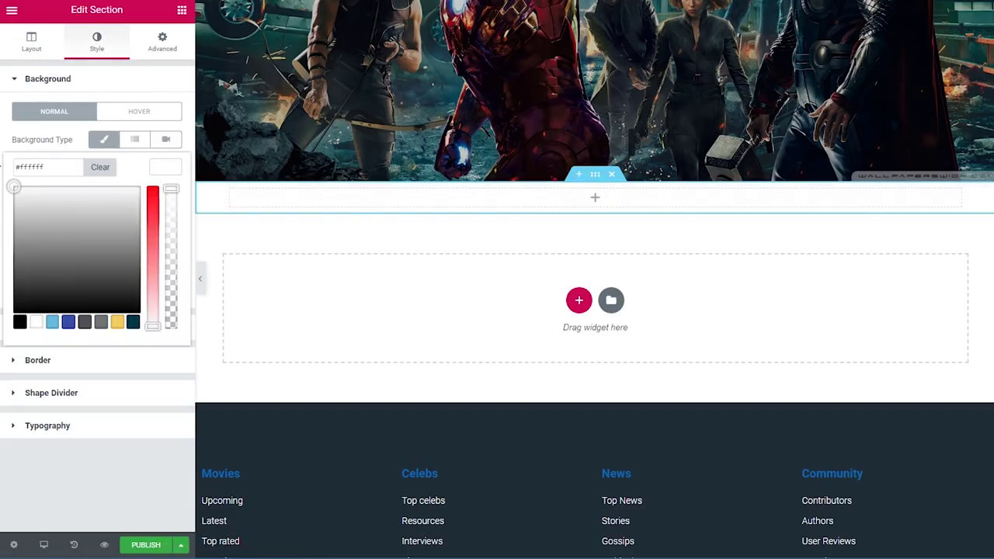
{"action": "left_click", "coordinate": [167, 81]}
Unlink the new section's padding values and set the top and bottom padding to 3 percent.
{"action": "left_click", "coordinate": [165, 42]}
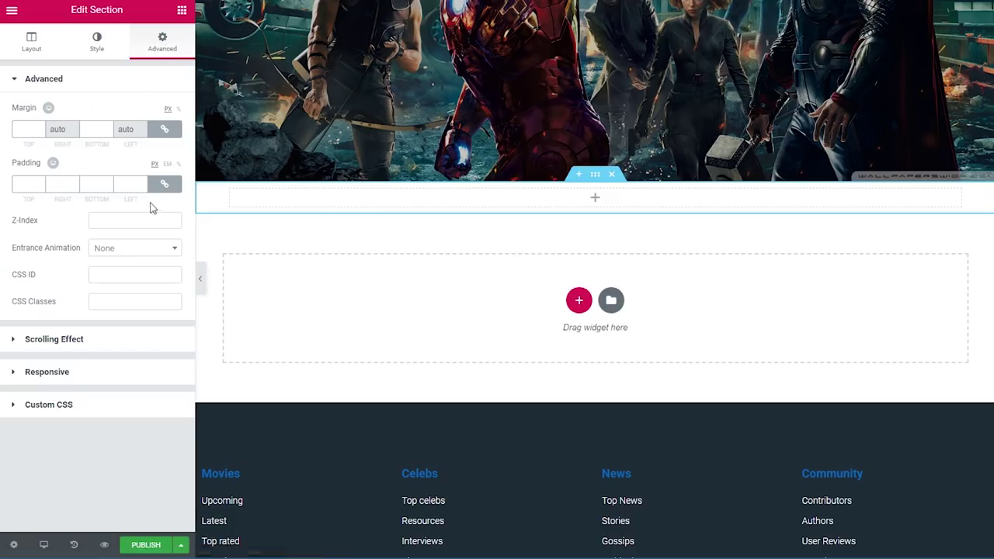
{"action": "left_click", "coordinate": [164, 184]}
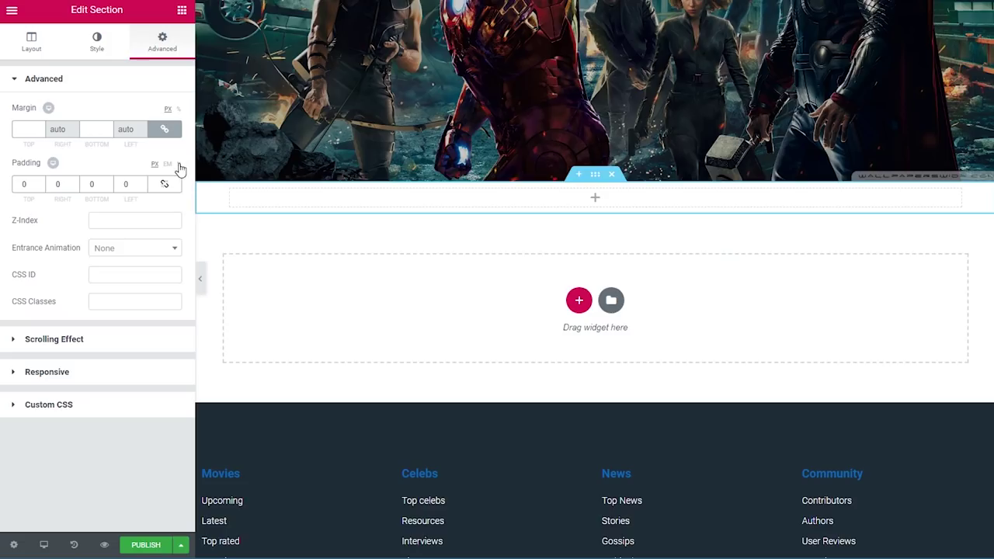
{"action": "left_click", "coordinate": [178, 166]}
{"action": "left_click", "coordinate": [36, 187]}
{"action": "type", "text": "3"}
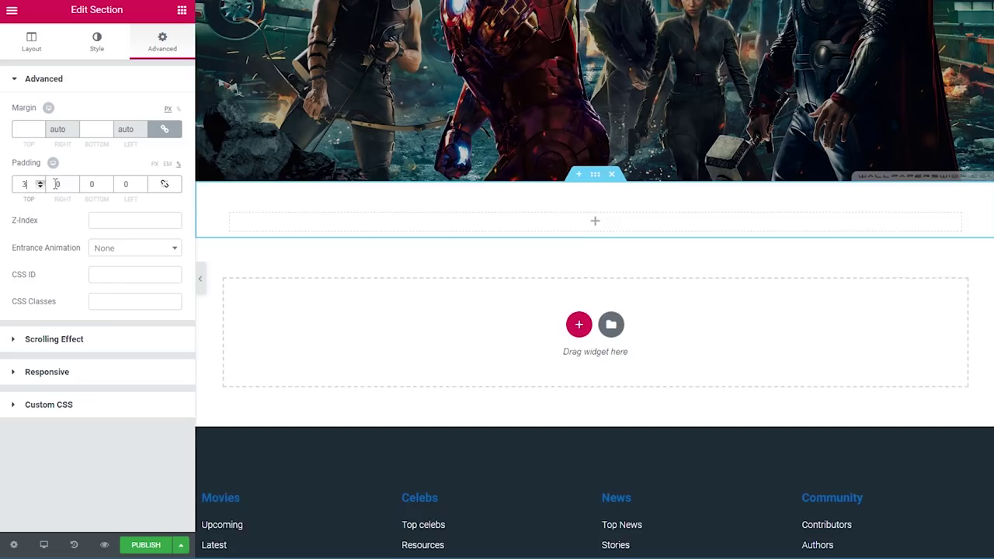
{"action": "left_click", "coordinate": [108, 182]}
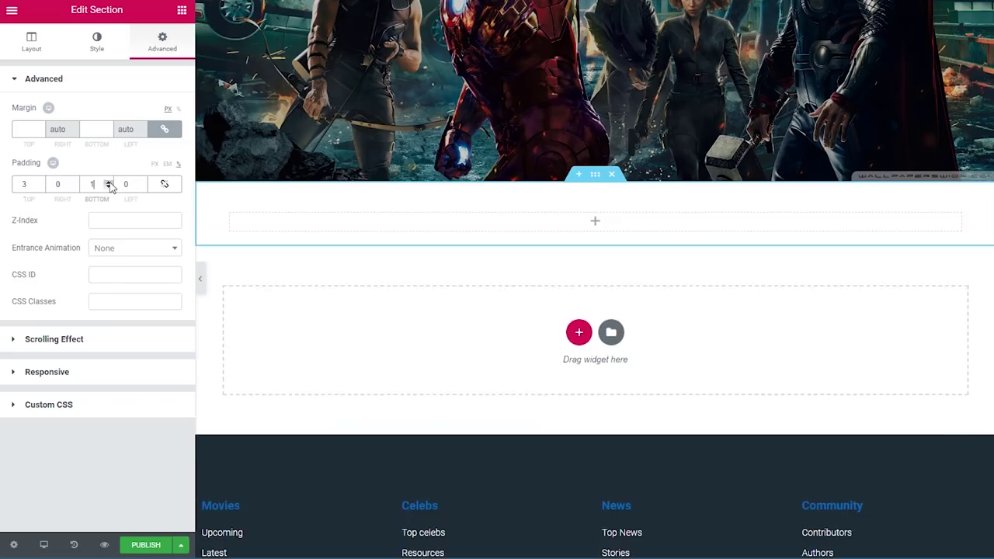
{"action": "left_click", "coordinate": [108, 182]}
{"action": "left_click", "coordinate": [108, 182]}
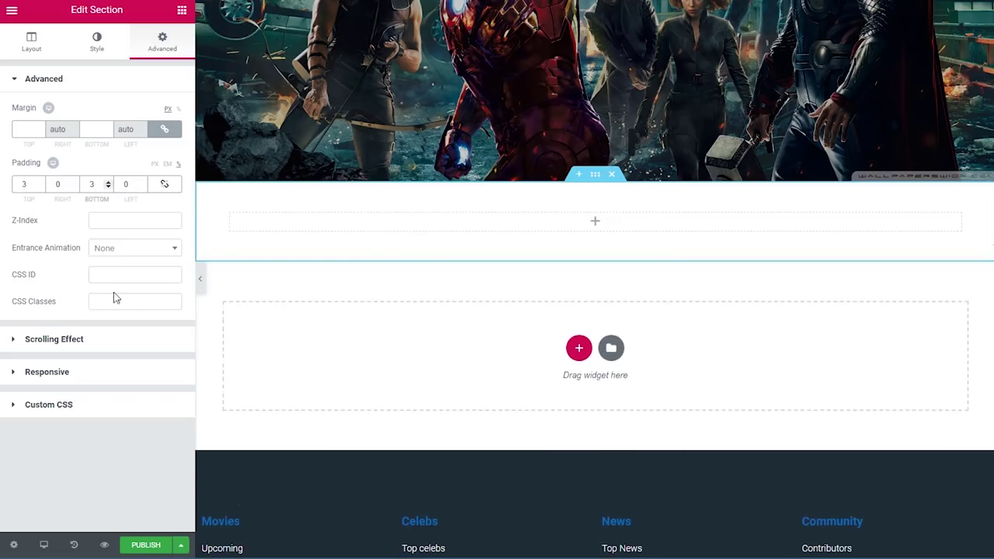
Add a Heading widget to the new section and set its title to "Movies".
{"action": "left_click", "coordinate": [181, 11]}
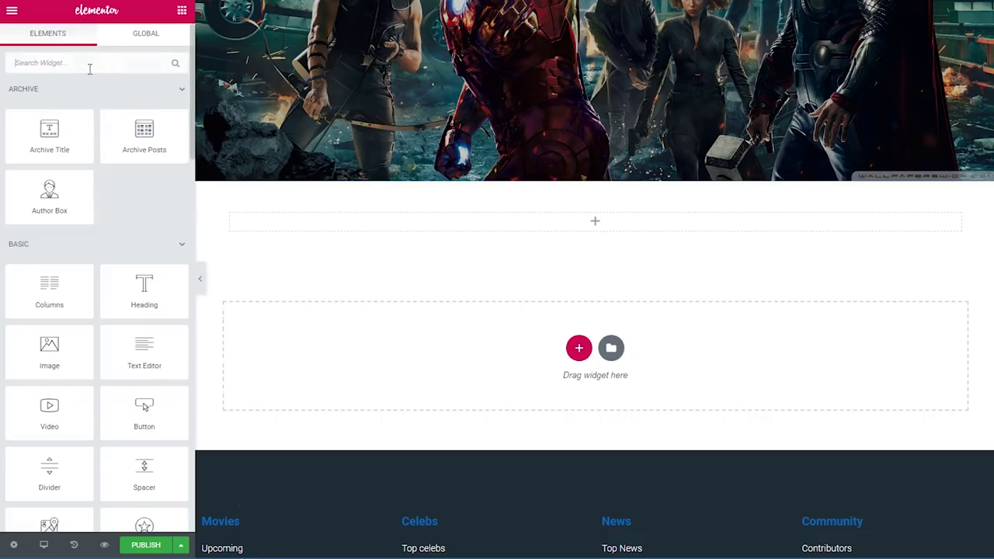
{"action": "type", "text": "he"}
{"action": "left_click_drag", "start_coordinate": [49, 105], "coordinate": [373, 233]}
{"action": "left_click_drag", "start_coordinate": [130, 125], "coordinate": [17, 125]}
{"action": "type", "text": "Movies"}
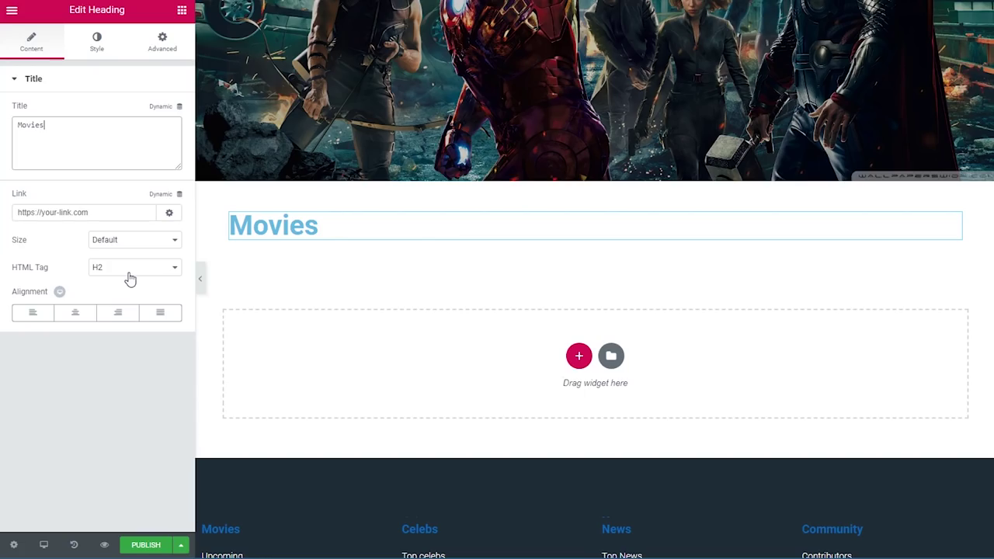
Color the Movies heading dark blue #003c54 and set its font size to 30 px.
{"action": "left_click", "coordinate": [91, 41]}
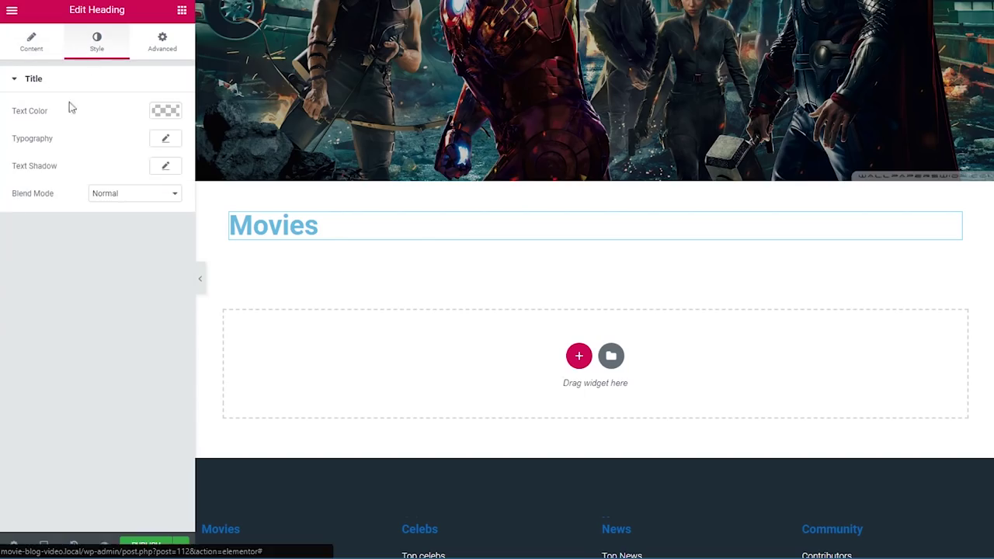
{"action": "left_click", "coordinate": [167, 109]}
{"action": "left_click", "coordinate": [133, 265]}
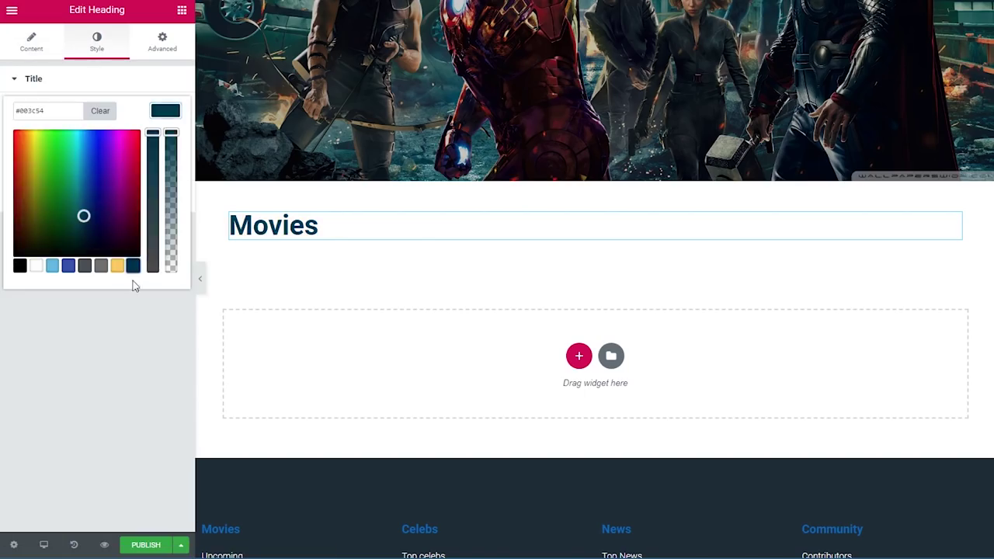
{"action": "left_click", "coordinate": [139, 346]}
{"action": "left_click", "coordinate": [164, 139]}
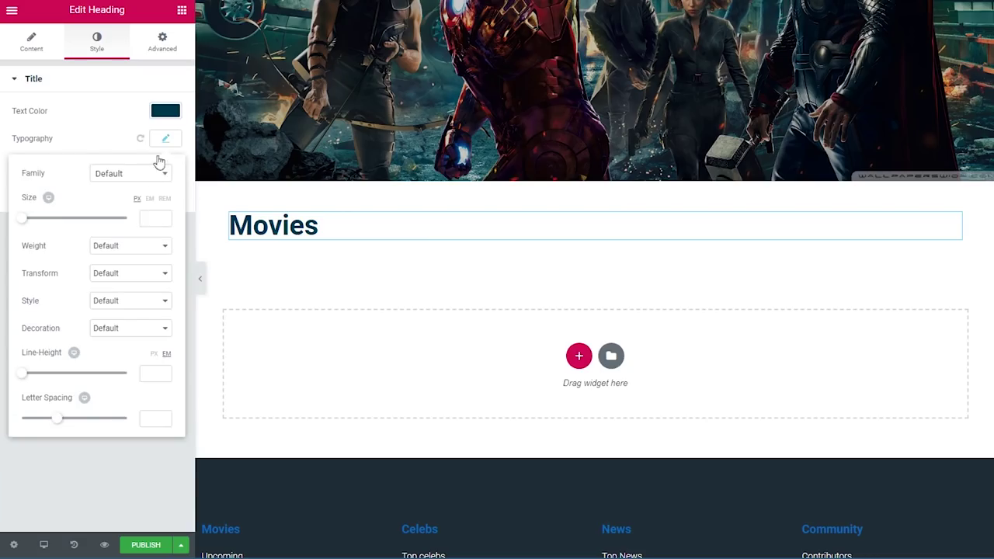
{"action": "left_click", "coordinate": [145, 219]}
{"action": "type", "text": "30"}
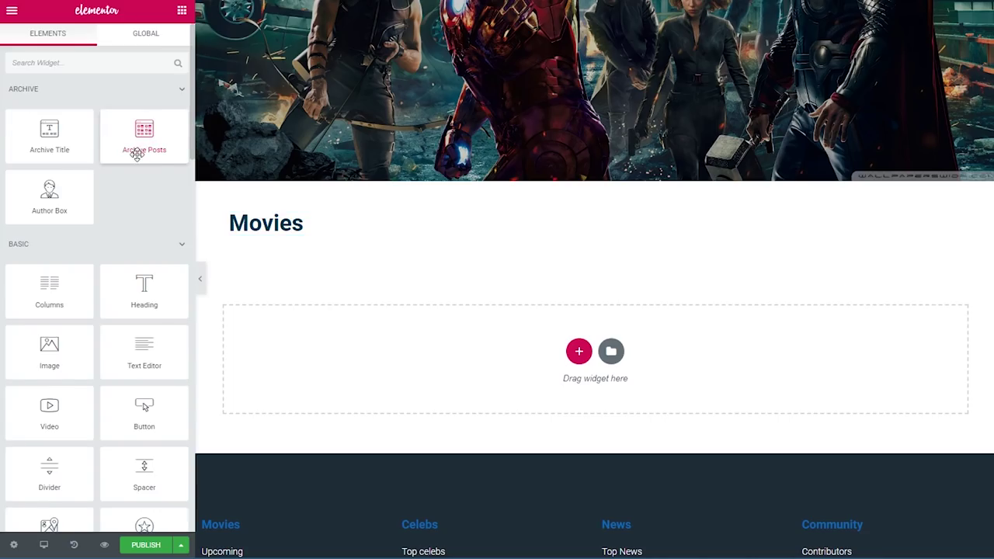
Add an Archive Posts widget below the Movies heading and look over the listed posts.
{"action": "left_click_drag", "start_coordinate": [137, 154], "coordinate": [268, 233]}
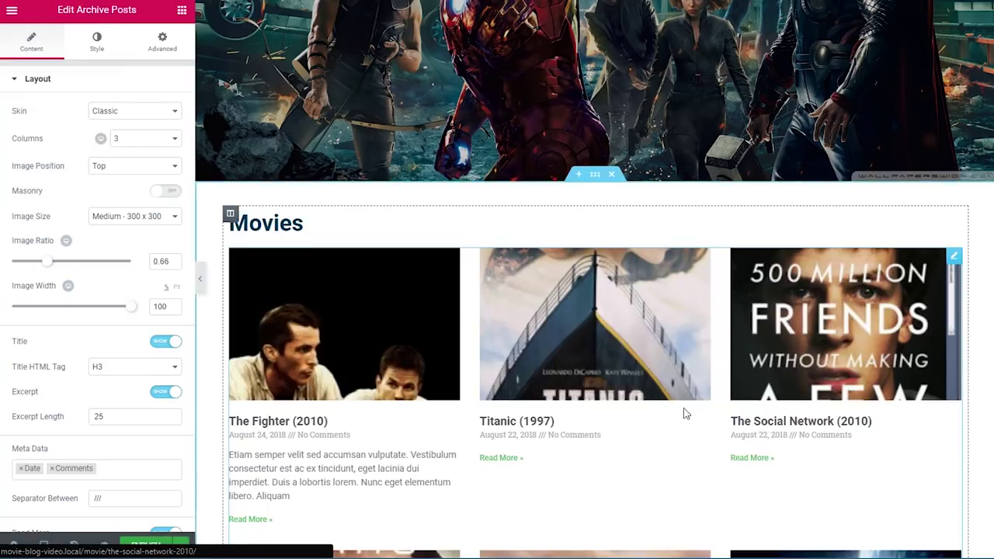
{"action": "scroll", "coordinate": [673, 413], "scroll_direction": "down", "scroll_amount": 5}
{"action": "scroll", "coordinate": [673, 412], "scroll_direction": "up", "scroll_amount": 5}
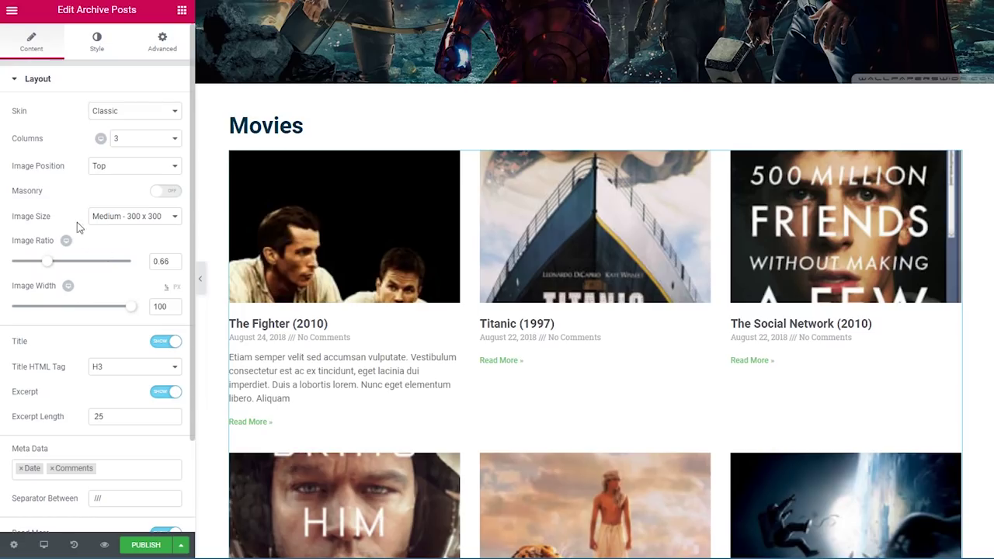
Hide the excerpt and Read More link of the archive posts and remove the Date and Comments metadata.
{"action": "scroll", "coordinate": [98, 295], "scroll_direction": "down", "scroll_amount": 3}
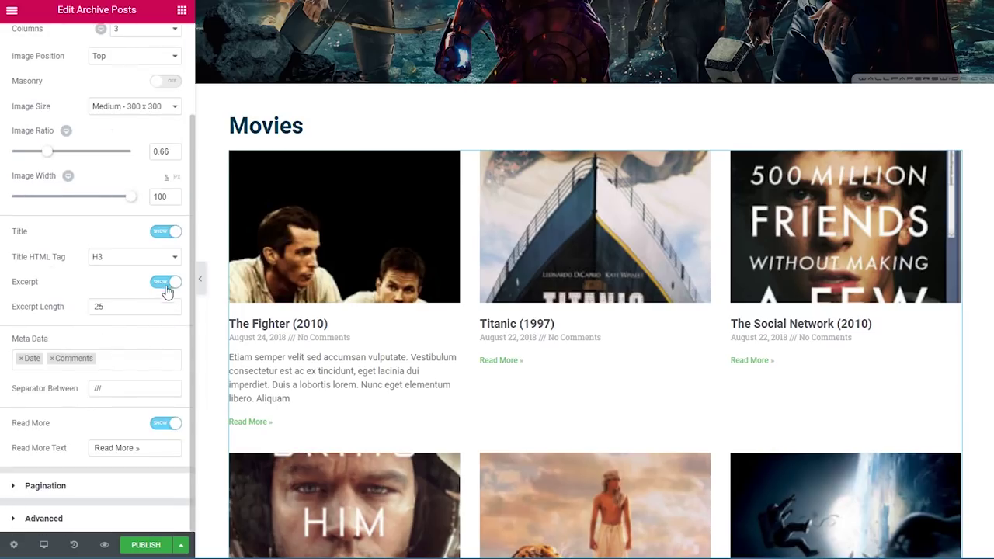
{"action": "left_click", "coordinate": [165, 285]}
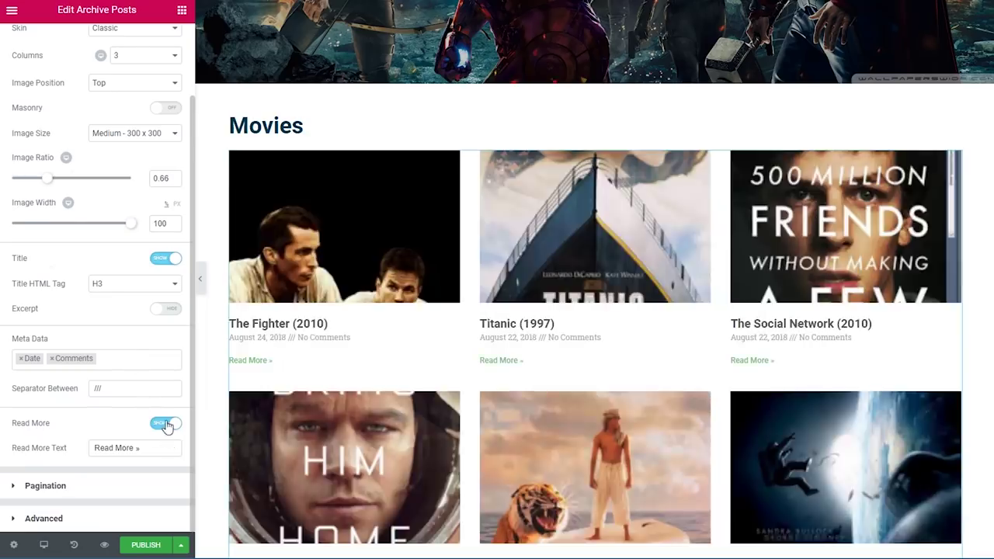
{"action": "left_click", "coordinate": [166, 423]}
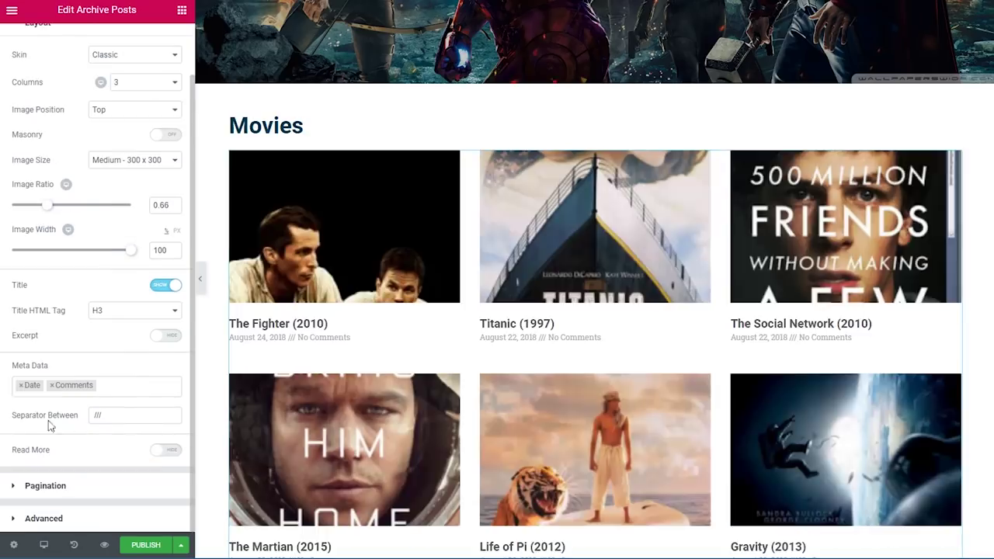
{"action": "left_click", "coordinate": [21, 386]}
{"action": "left_click", "coordinate": [21, 386]}
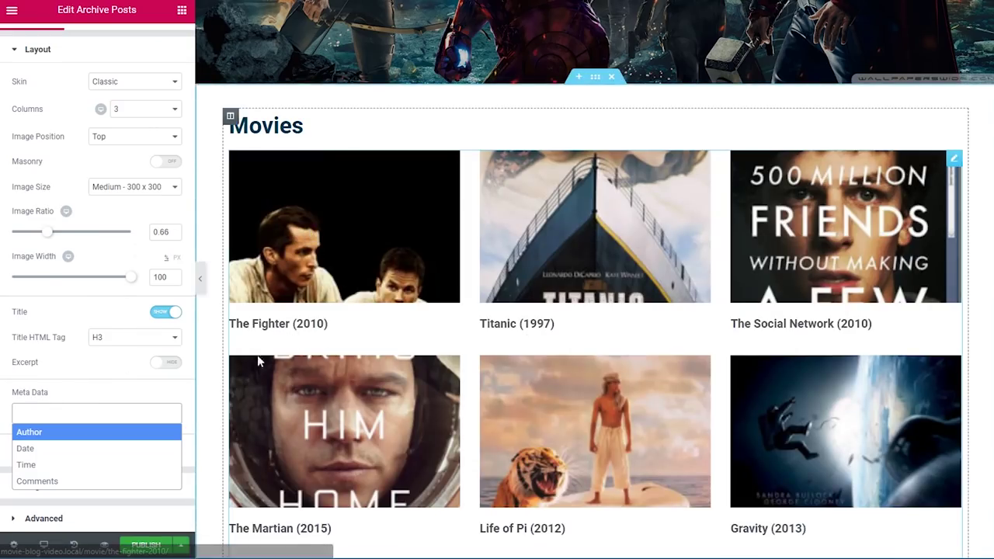
{"action": "left_click", "coordinate": [101, 310]}
{"action": "scroll", "coordinate": [93, 319], "scroll_direction": "up", "scroll_amount": 1}
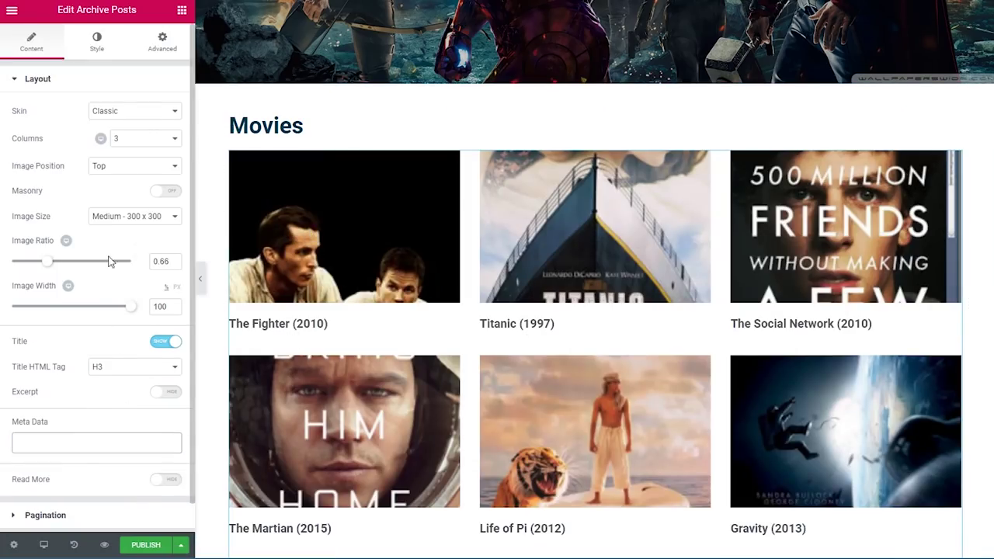
Lay the archive posts out in 4 columns with an image ratio of 1.5 and image size Large - 1024 x 1024.
{"action": "left_click", "coordinate": [139, 140]}
{"action": "left_click", "coordinate": [120, 184]}
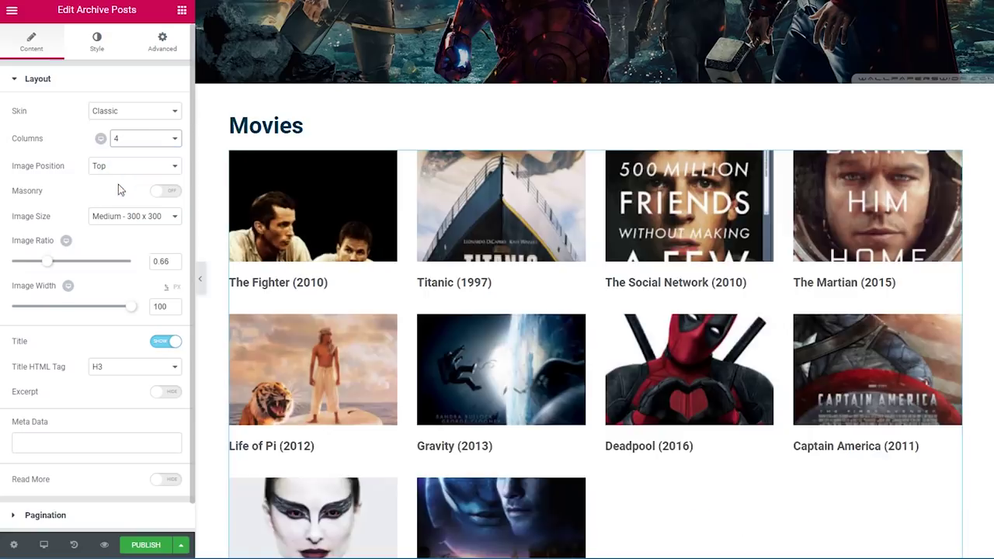
{"action": "left_click_drag", "start_coordinate": [48, 262], "coordinate": [112, 280]}
{"action": "double_click", "coordinate": [153, 262]}
{"action": "type", "text": "1.5"}
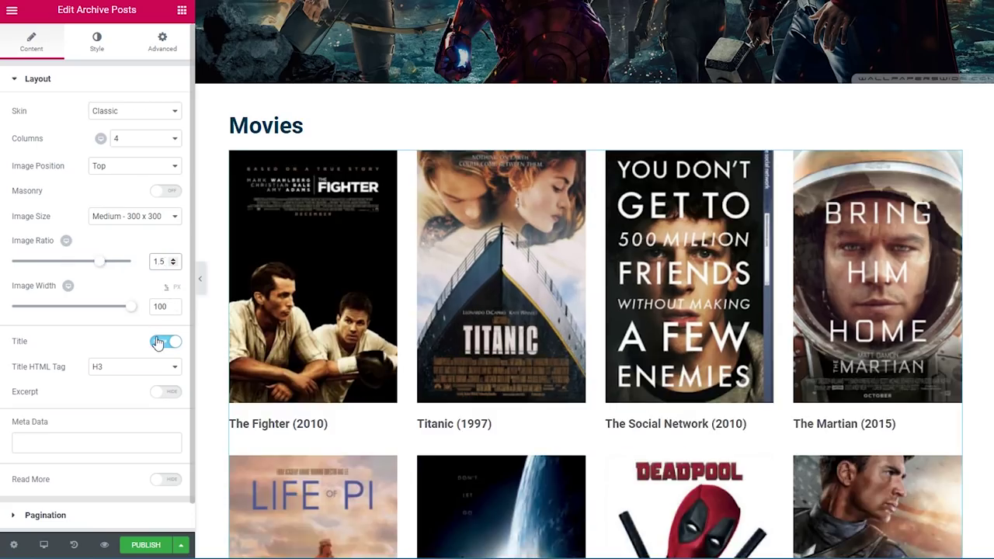
{"action": "left_click", "coordinate": [140, 218]}
{"action": "left_click", "coordinate": [129, 260]}
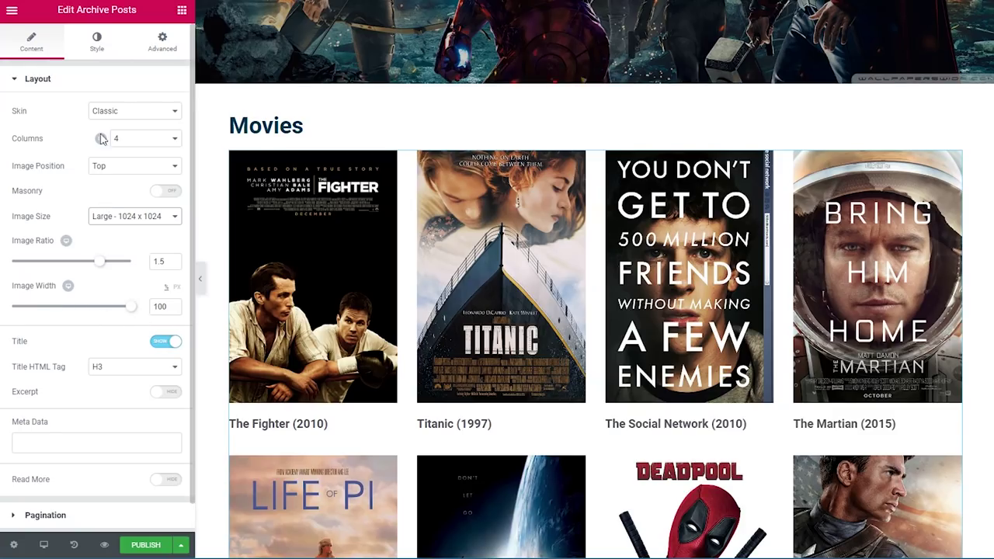
Set the archive posts' columns gap to 55 and rows gap to 40.
{"action": "left_click", "coordinate": [97, 40]}
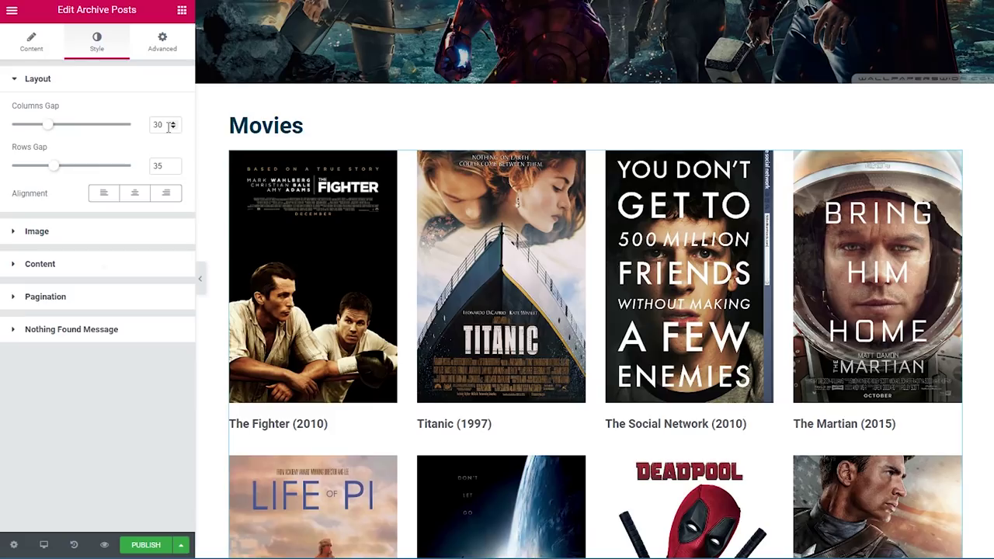
{"action": "left_click_drag", "start_coordinate": [169, 127], "coordinate": [156, 125]}
{"action": "type", "text": "55"}
{"action": "left_click_drag", "start_coordinate": [170, 169], "coordinate": [123, 174]}
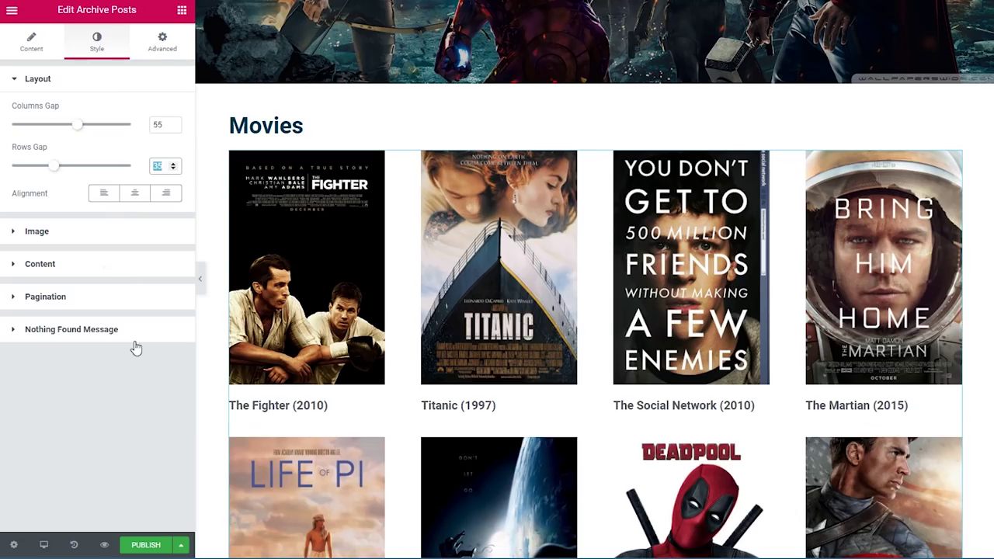
Set the image spacing of the archive posts to 16.
{"action": "left_click", "coordinate": [13, 232]}
{"action": "double_click", "coordinate": [157, 209]}
{"action": "type", "text": "16"}
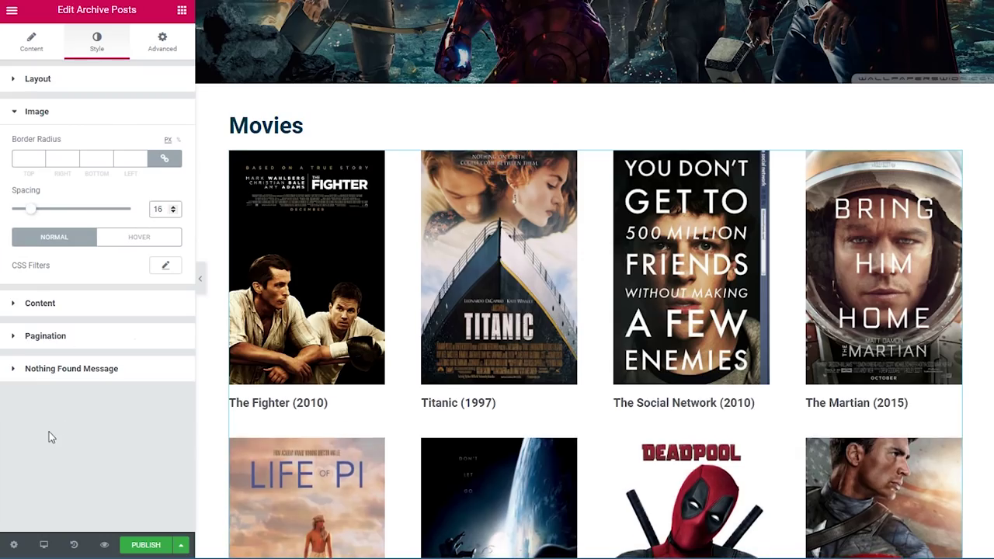
Color the archive post titles with the same dark blue as the Movies heading.
{"action": "left_click", "coordinate": [14, 305]}
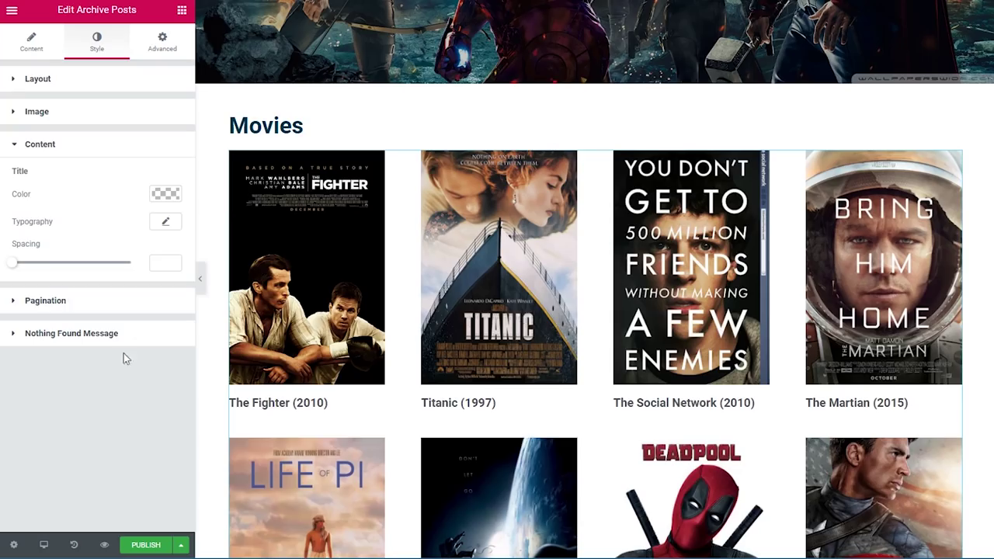
{"action": "left_click", "coordinate": [165, 196]}
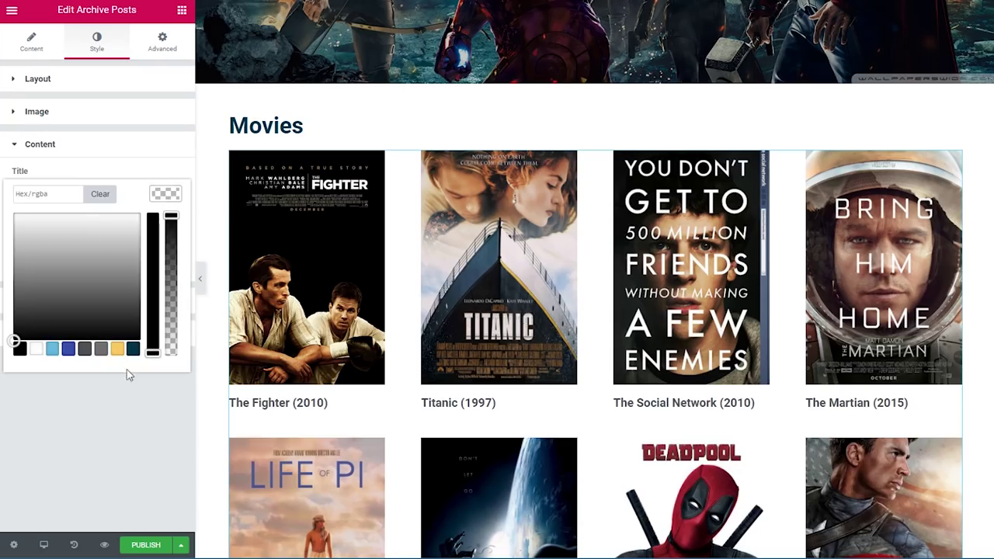
{"action": "left_click", "coordinate": [128, 350]}
{"action": "left_click", "coordinate": [123, 413]}
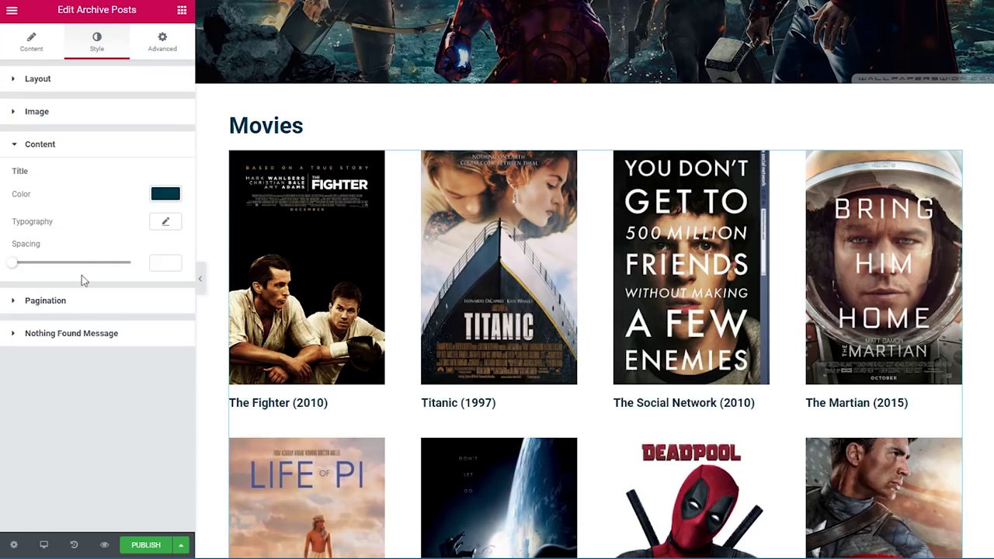
Center-align the archive posts' content and check the resulting movie grid.
{"action": "left_click", "coordinate": [33, 48]}
{"action": "left_click", "coordinate": [96, 43]}
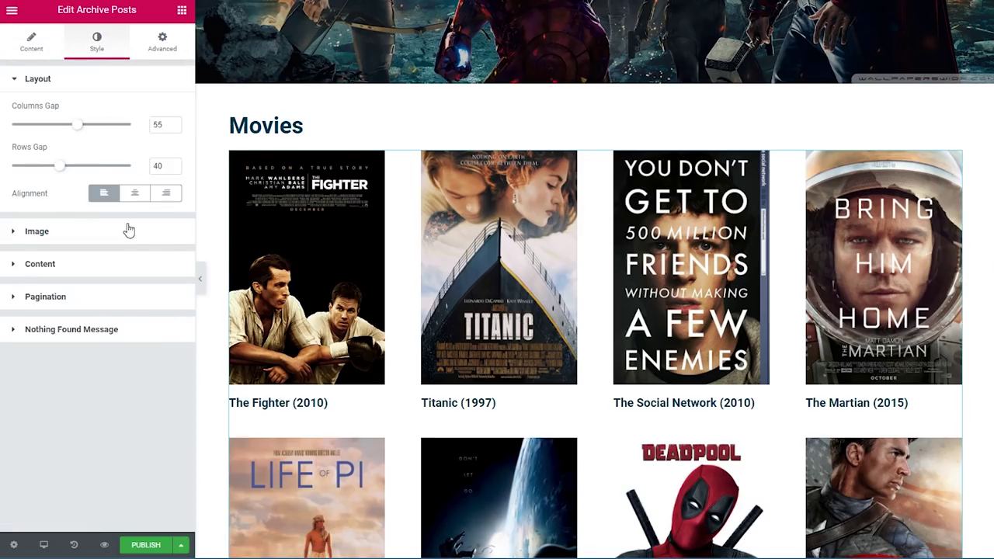
{"action": "left_click", "coordinate": [136, 196]}
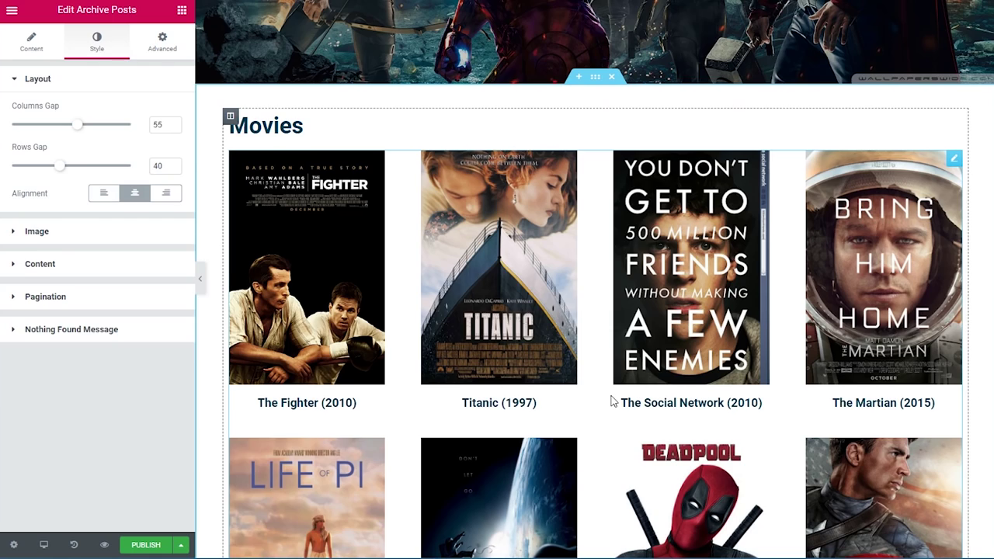
{"action": "scroll", "coordinate": [611, 401], "scroll_direction": "down", "scroll_amount": 6}
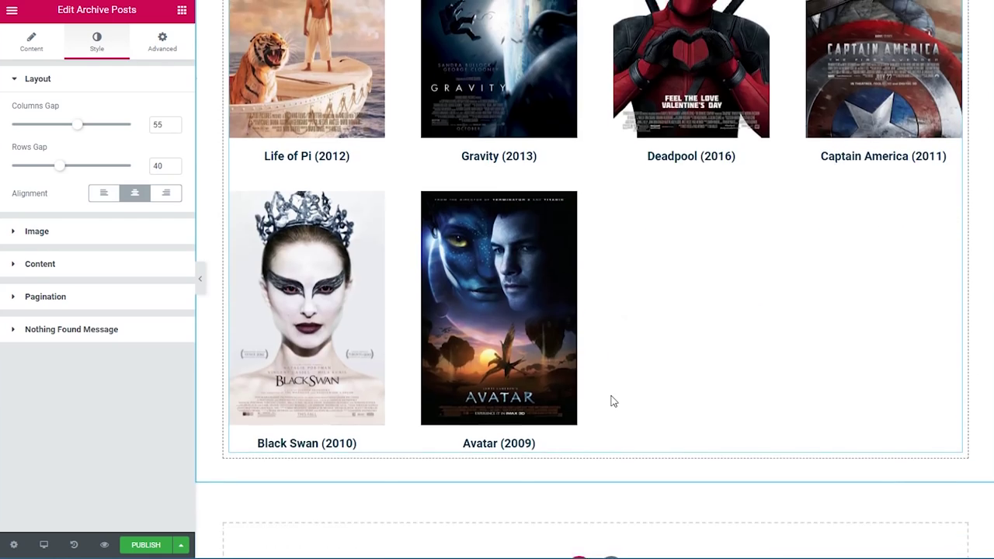
{"action": "scroll", "coordinate": [612, 401], "scroll_direction": "up", "scroll_amount": 8}
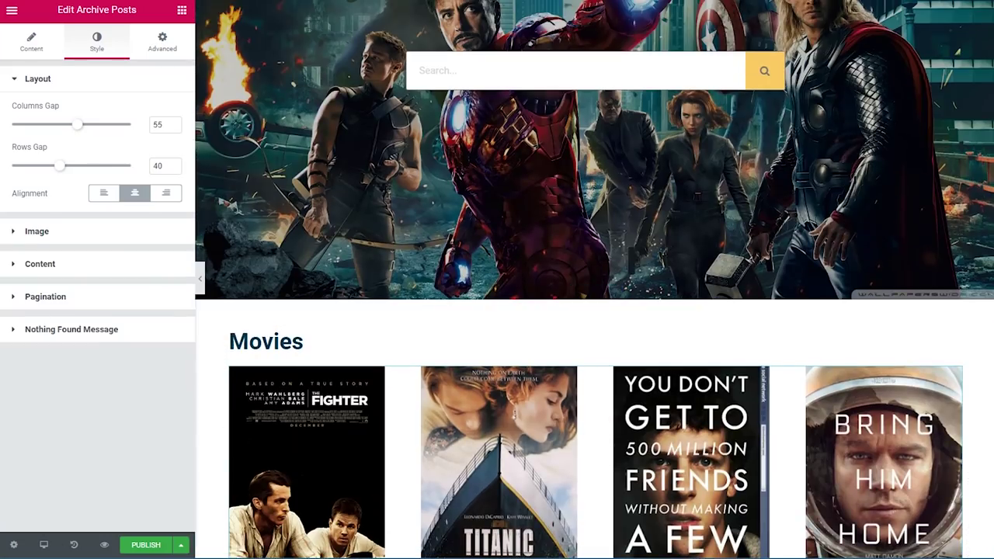
Publish the archive template with a display condition that includes Movies Archive.
{"action": "left_click", "coordinate": [146, 547]}
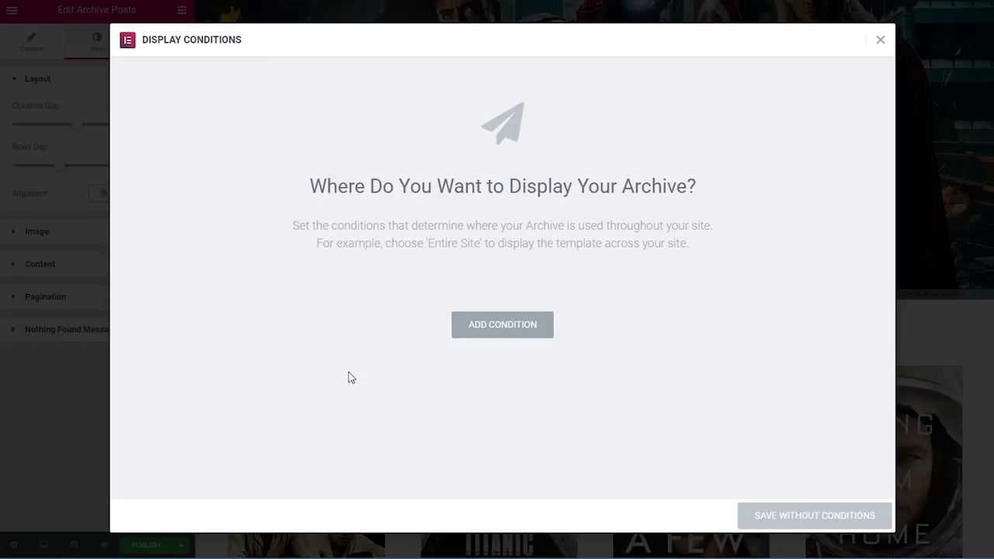
{"action": "left_click", "coordinate": [503, 327]}
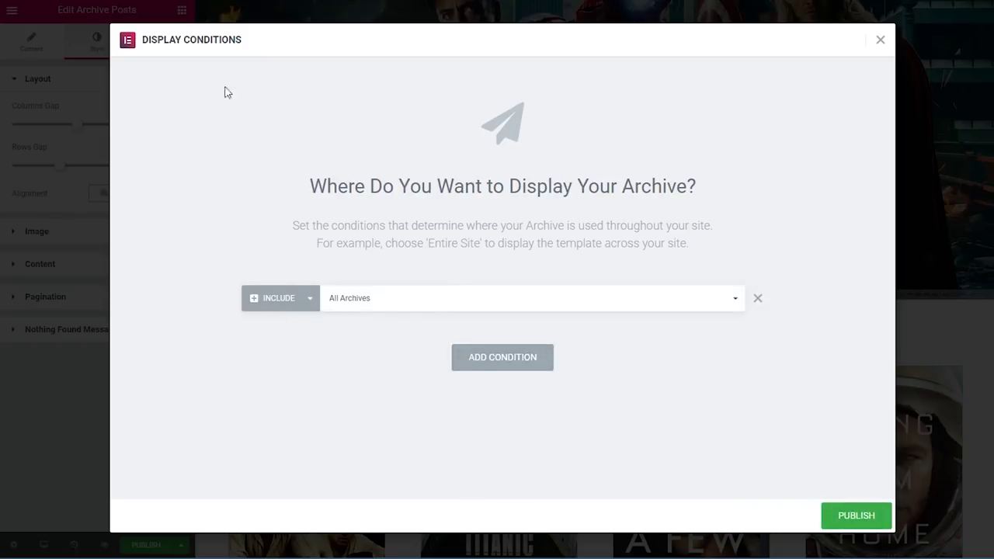
{"action": "left_click", "coordinate": [447, 307]}
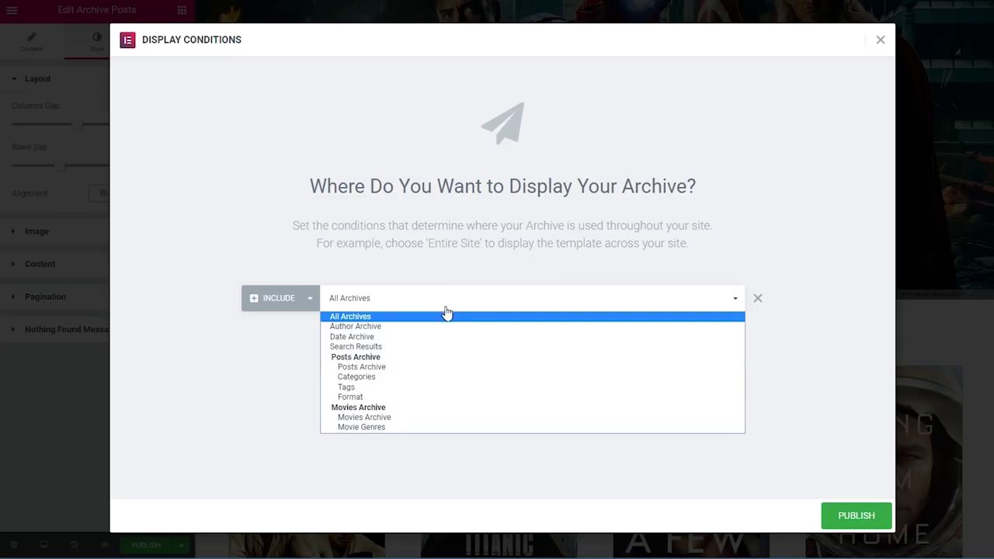
{"action": "left_click", "coordinate": [392, 419]}
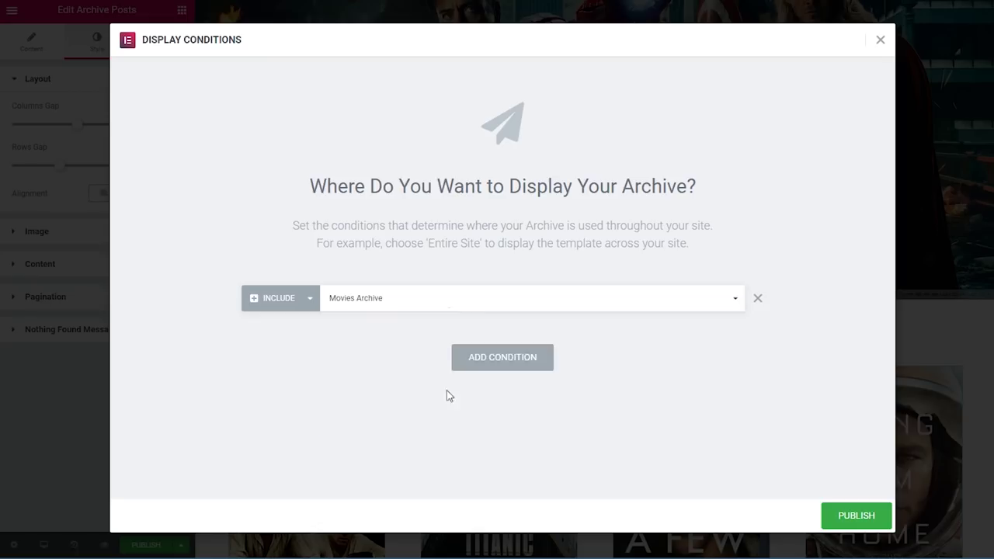
{"action": "left_click", "coordinate": [856, 527]}
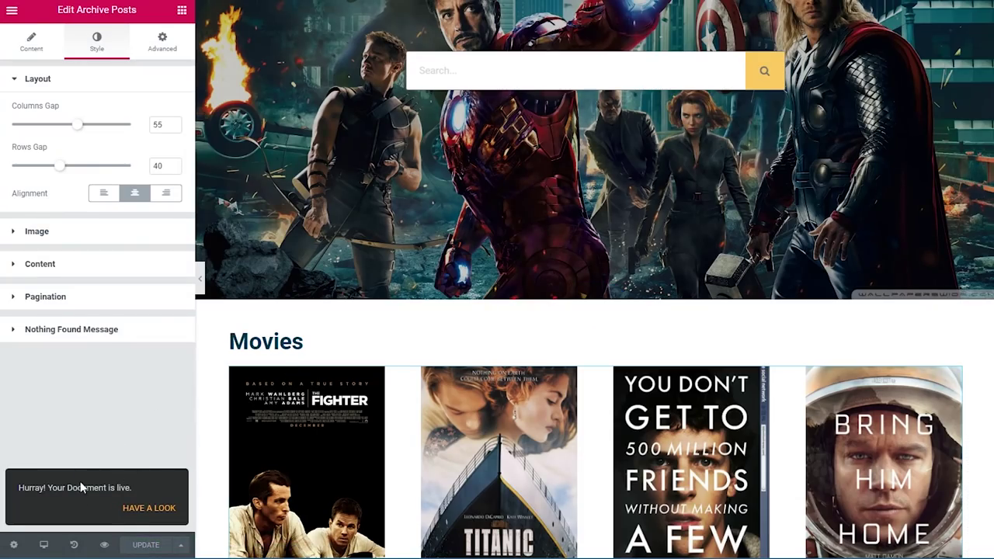
Leave the editor for the dashboard and review the Movies archive page on the live site.
{"action": "left_click", "coordinate": [13, 12]}
{"action": "left_click", "coordinate": [98, 292]}
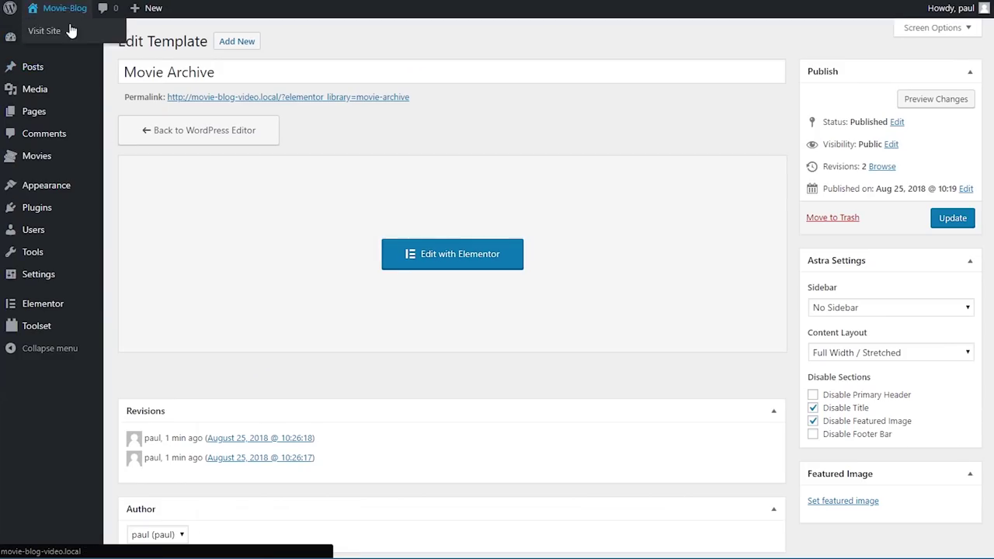
{"action": "left_click", "coordinate": [68, 29]}
{"action": "left_click", "coordinate": [209, 47]}
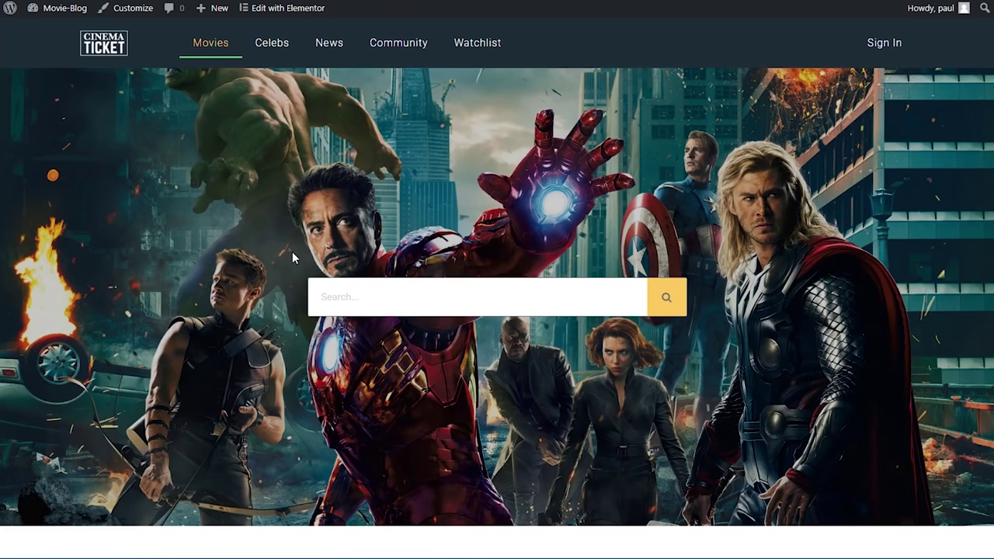
{"action": "scroll", "coordinate": [292, 252], "scroll_direction": "down", "scroll_amount": 5}
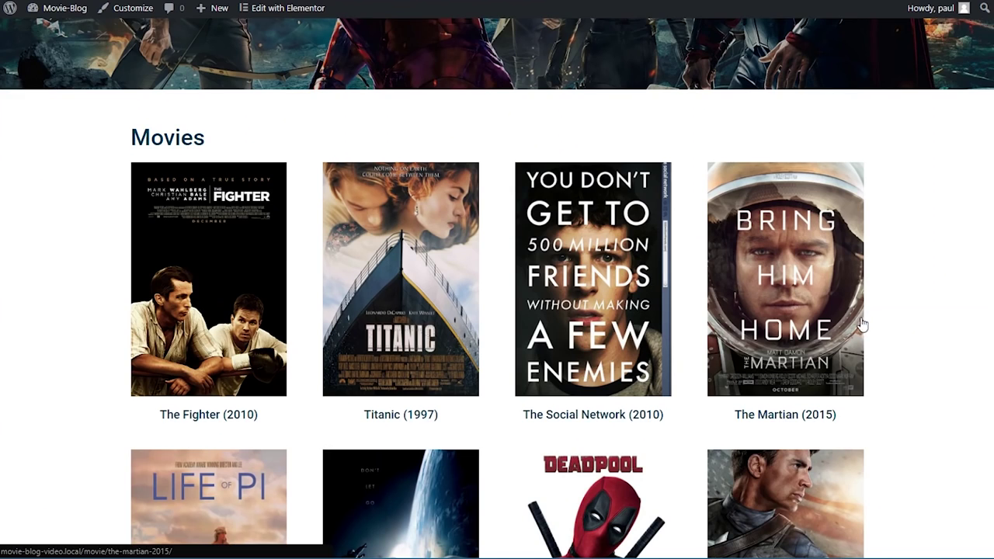
{"action": "scroll", "coordinate": [893, 351], "scroll_direction": "down", "scroll_amount": 3}
{"action": "scroll", "coordinate": [892, 353], "scroll_direction": "up", "scroll_amount": 3}
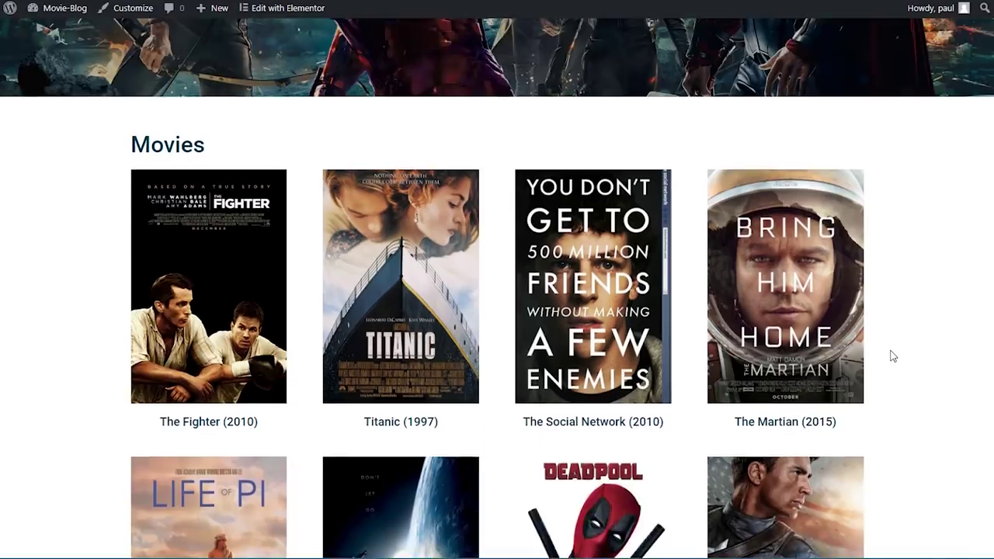
Open The Fighter's single movie page from the Movies grid and examine its default layout from header to footer.
{"action": "scroll", "coordinate": [302, 326], "scroll_direction": "down", "scroll_amount": 1}
{"action": "left_click", "coordinate": [197, 255]}
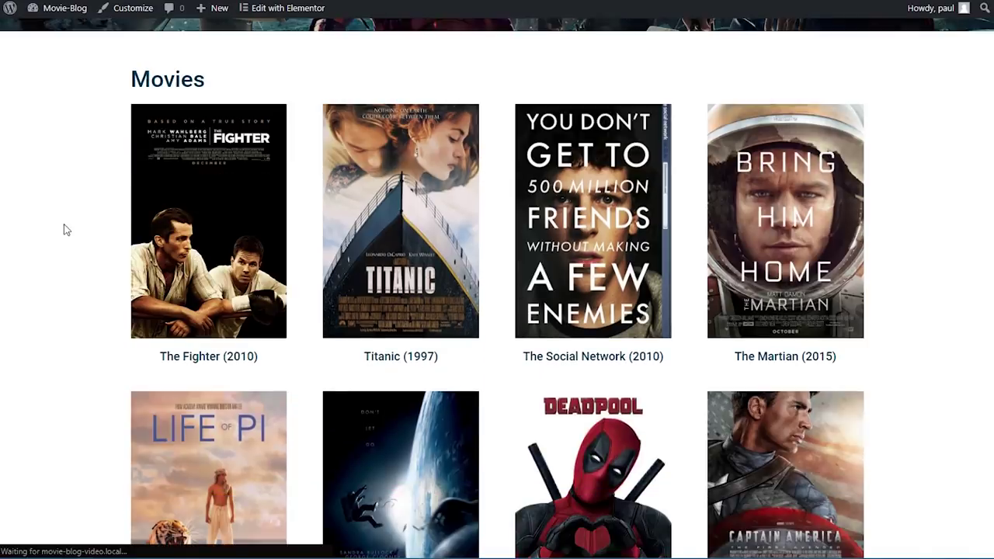
{"action": "scroll", "coordinate": [66, 230], "scroll_direction": "down", "scroll_amount": 5}
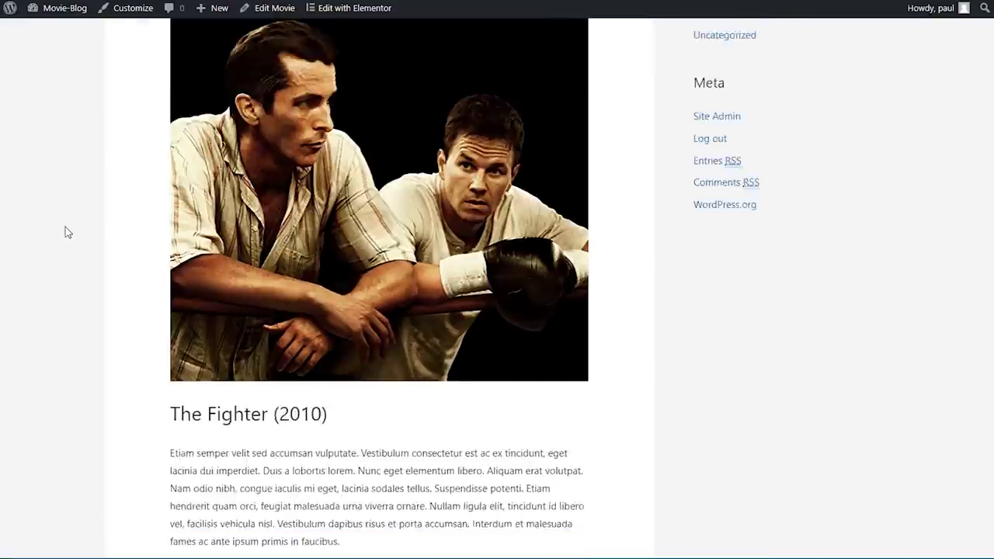
{"action": "scroll", "coordinate": [65, 227], "scroll_direction": "down", "scroll_amount": 10}
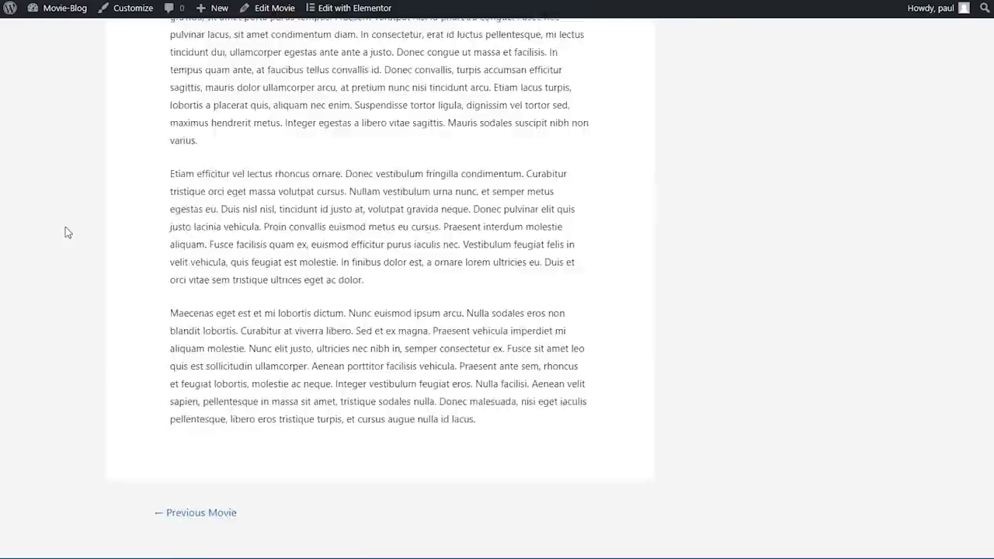
{"action": "scroll", "coordinate": [66, 227], "scroll_direction": "up", "scroll_amount": 10}
{"action": "scroll", "coordinate": [81, 257], "scroll_direction": "up", "scroll_amount": 6}
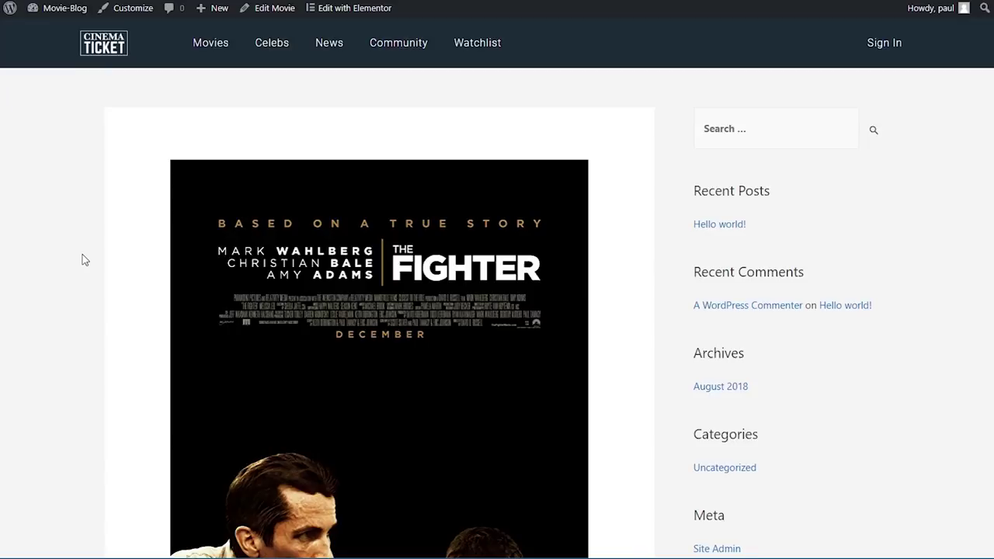
{"action": "scroll", "coordinate": [85, 259], "scroll_direction": "down", "scroll_amount": 15}
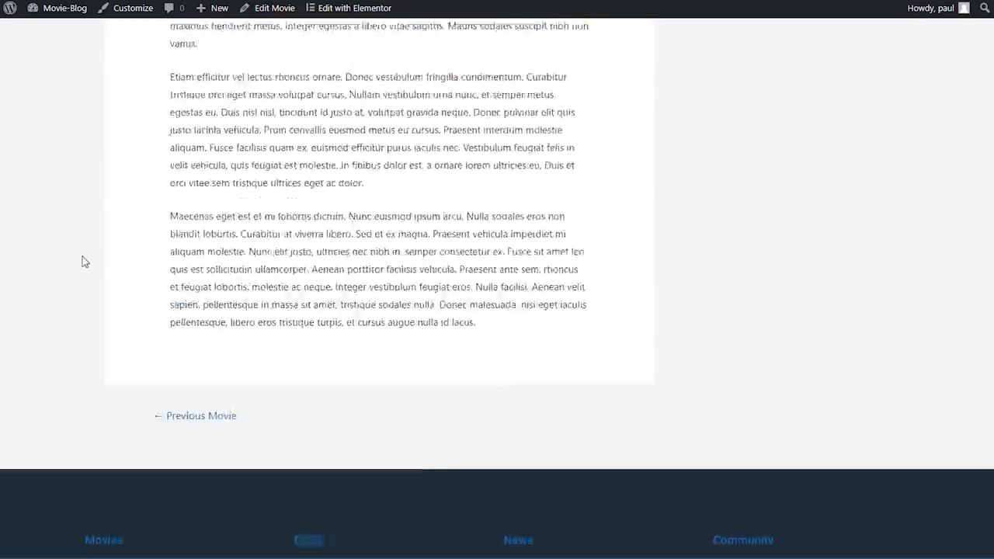
{"action": "scroll", "coordinate": [84, 262], "scroll_direction": "up", "scroll_amount": 15}
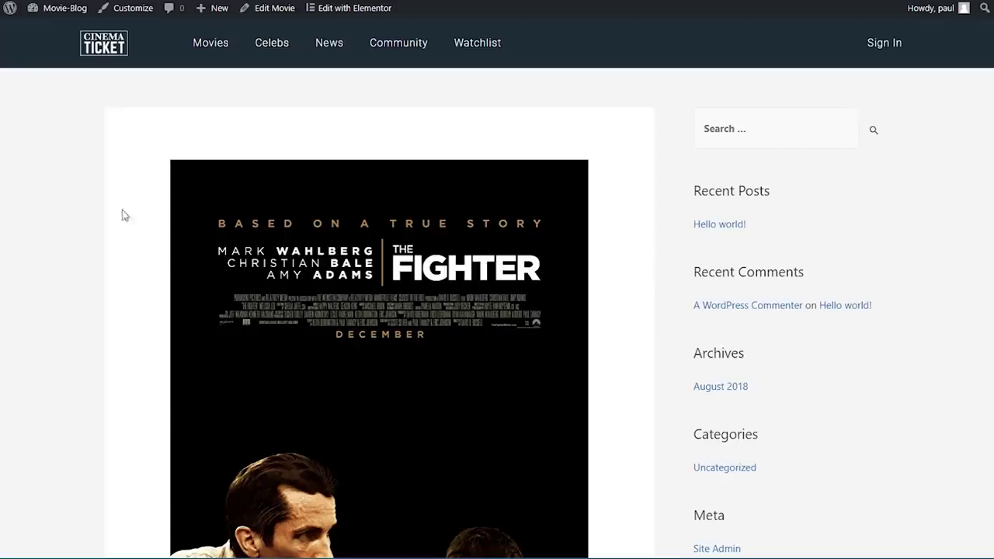
Go back to the site dashboard and open Elementor's list of saved templates.
{"action": "mouse_move", "coordinate": [67, 9]}
{"action": "left_click", "coordinate": [69, 30]}
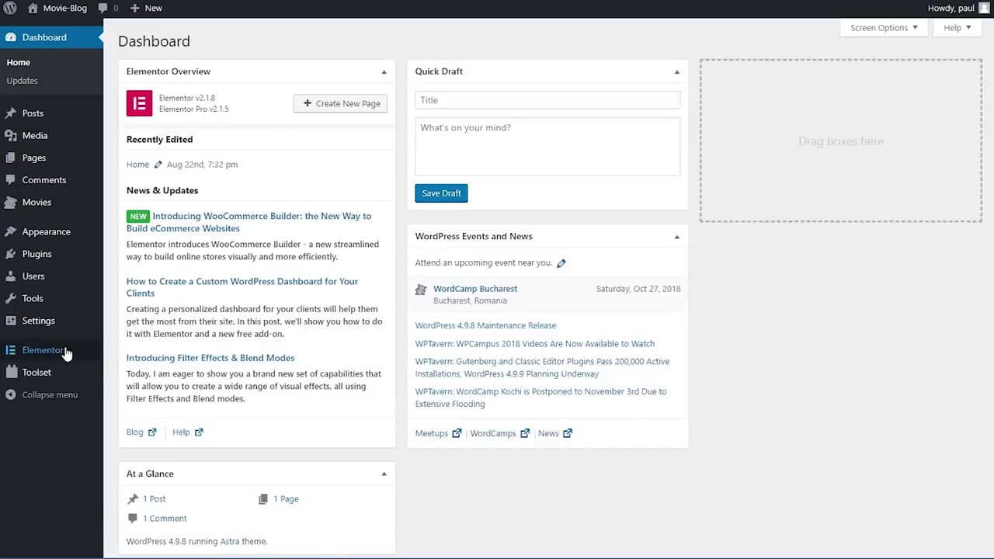
{"action": "mouse_move", "coordinate": [9, 351]}
{"action": "left_click", "coordinate": [151, 355]}
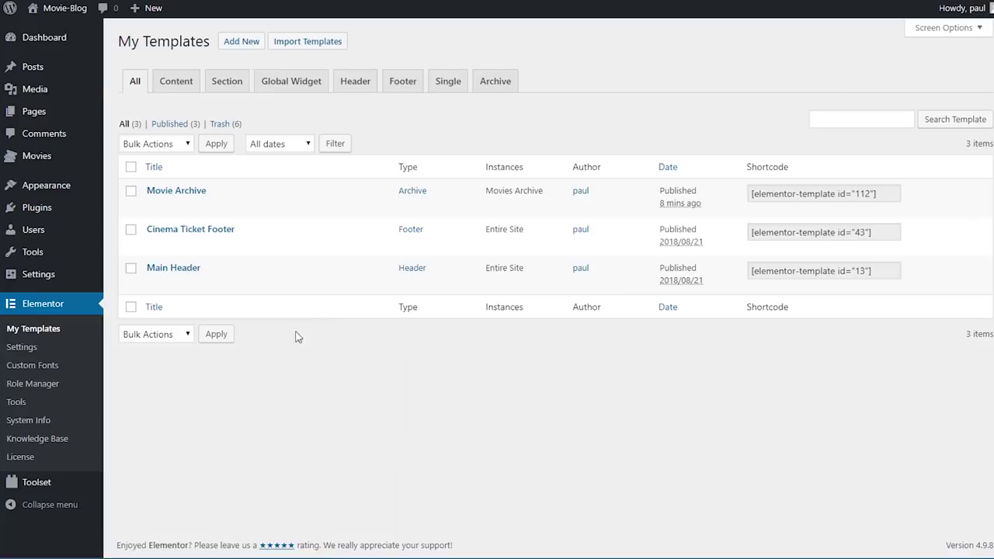
Create a new Single template for the Movie post type, named "Movie Single".
{"action": "left_click", "coordinate": [248, 41]}
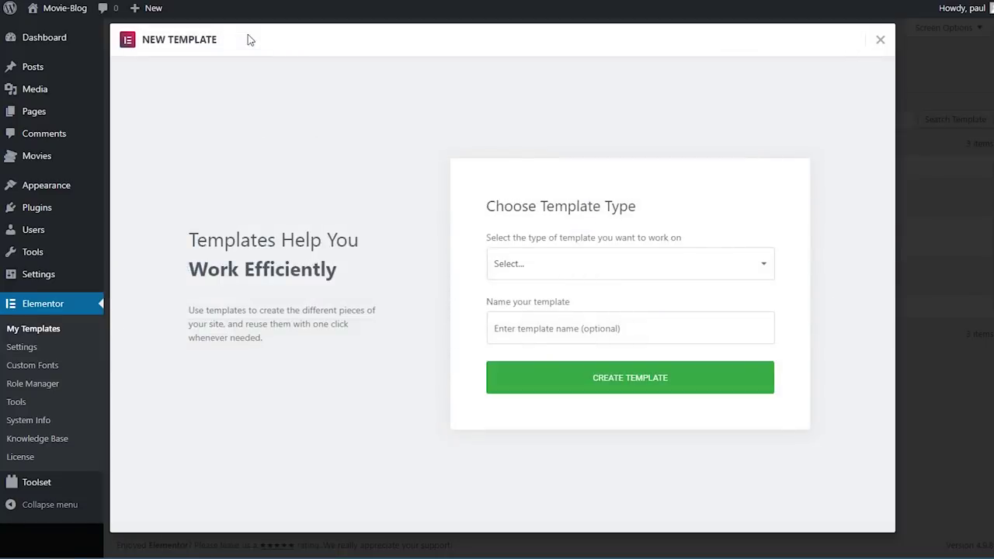
{"action": "left_click", "coordinate": [735, 266]}
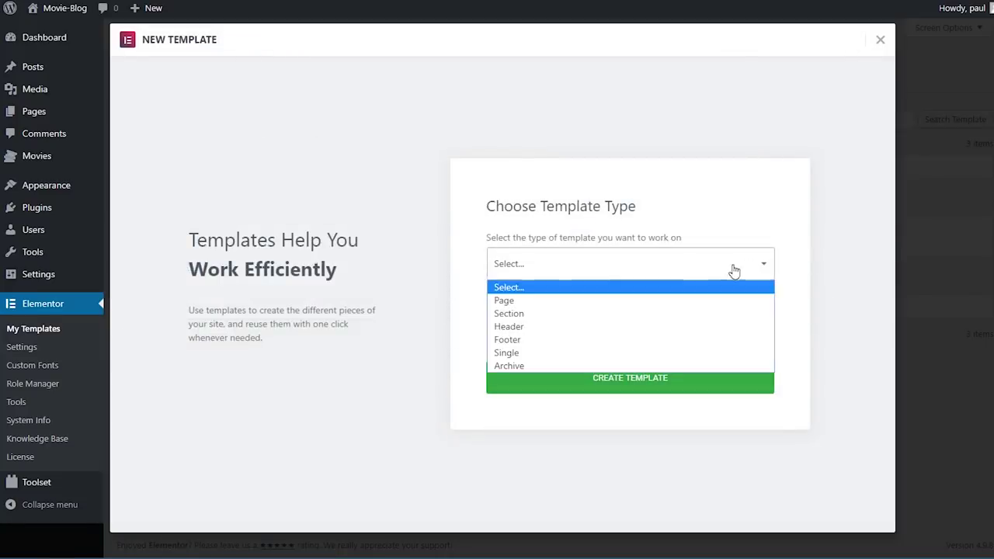
{"action": "left_click", "coordinate": [661, 353]}
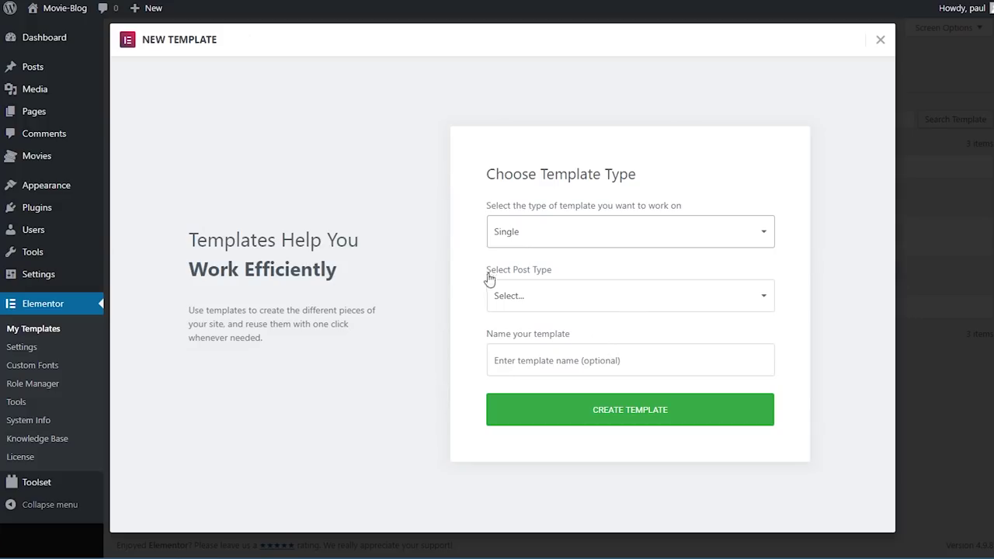
{"action": "left_click", "coordinate": [594, 304]}
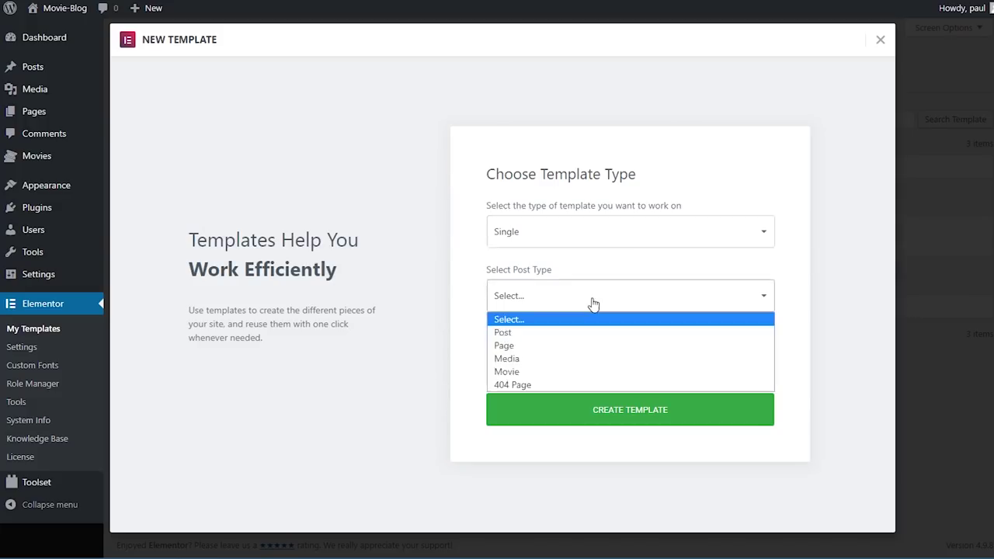
{"action": "left_click", "coordinate": [556, 373]}
{"action": "left_click", "coordinate": [557, 360]}
{"action": "type", "text": "Movie Single"}
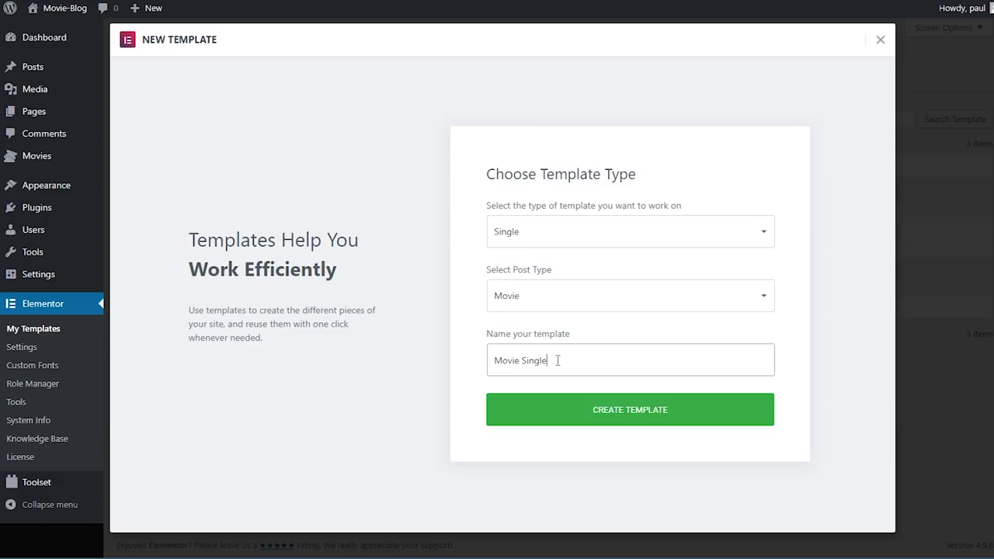
{"action": "left_click", "coordinate": [560, 418]}
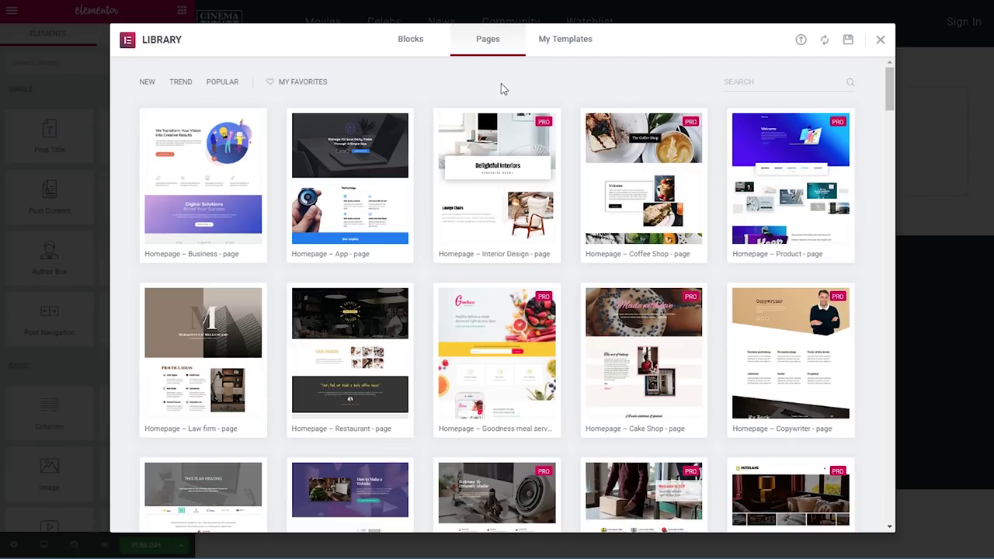
Dismiss the template library and add a single-column section with a boxed content width of 1280.
{"action": "left_click", "coordinate": [880, 40]}
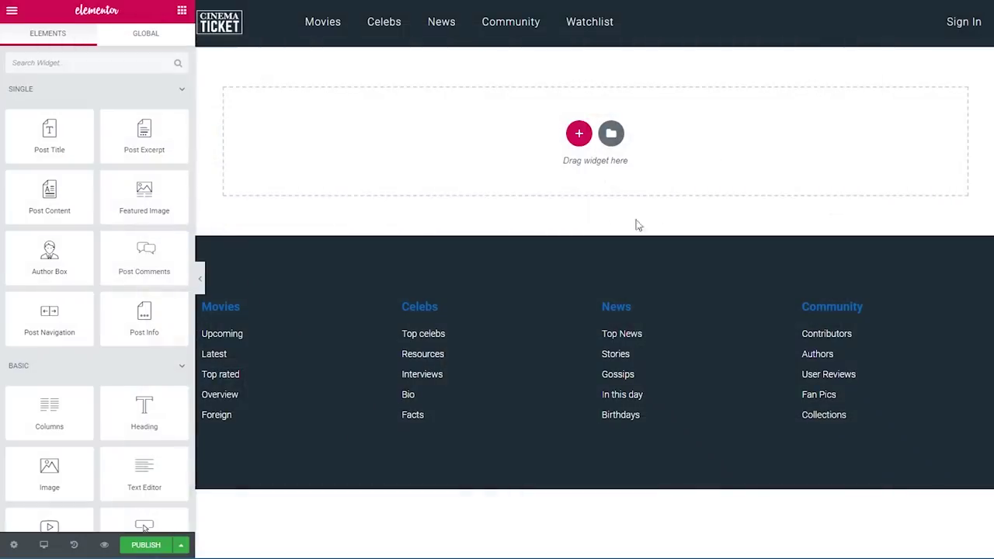
{"action": "left_click", "coordinate": [579, 135]}
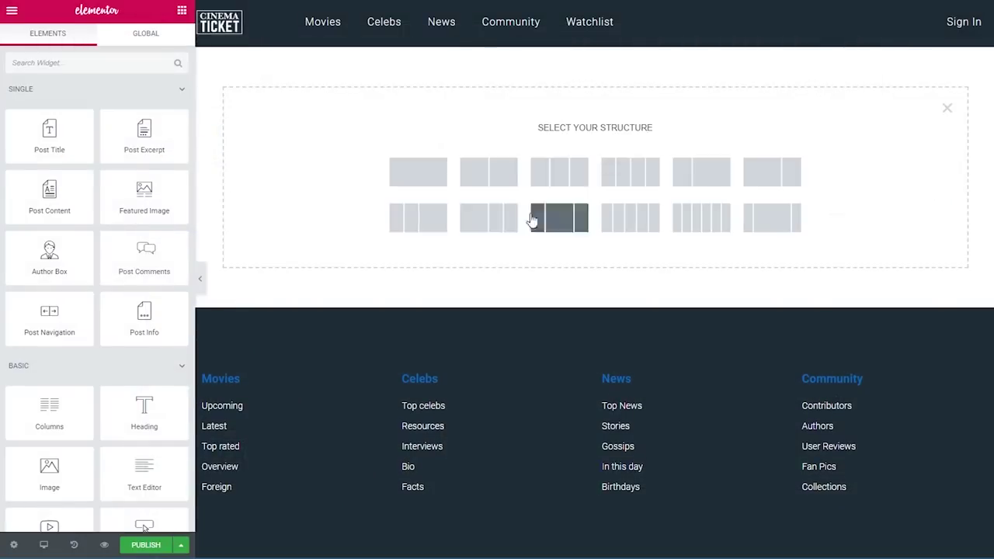
{"action": "left_click", "coordinate": [418, 172]}
{"action": "left_click", "coordinate": [155, 189]}
{"action": "type", "text": "1280"}
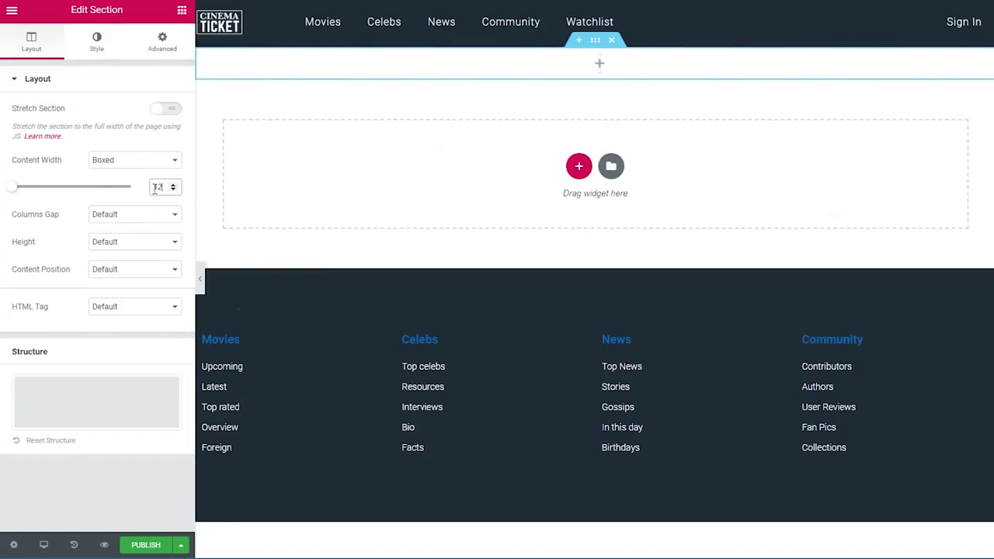
Give the section a Min Height of 680 px.
{"action": "left_click", "coordinate": [128, 246]}
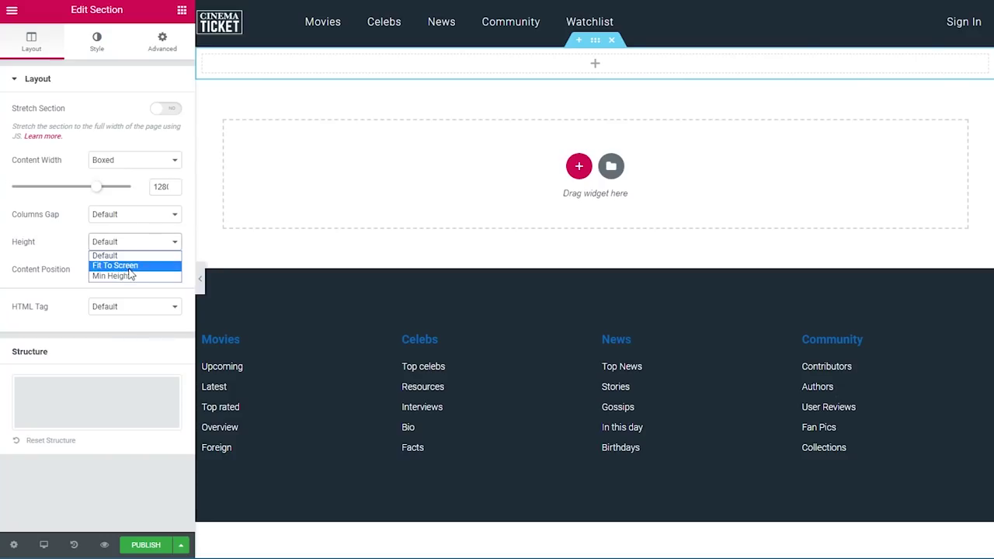
{"action": "left_click", "coordinate": [124, 278]}
{"action": "double_click", "coordinate": [154, 287]}
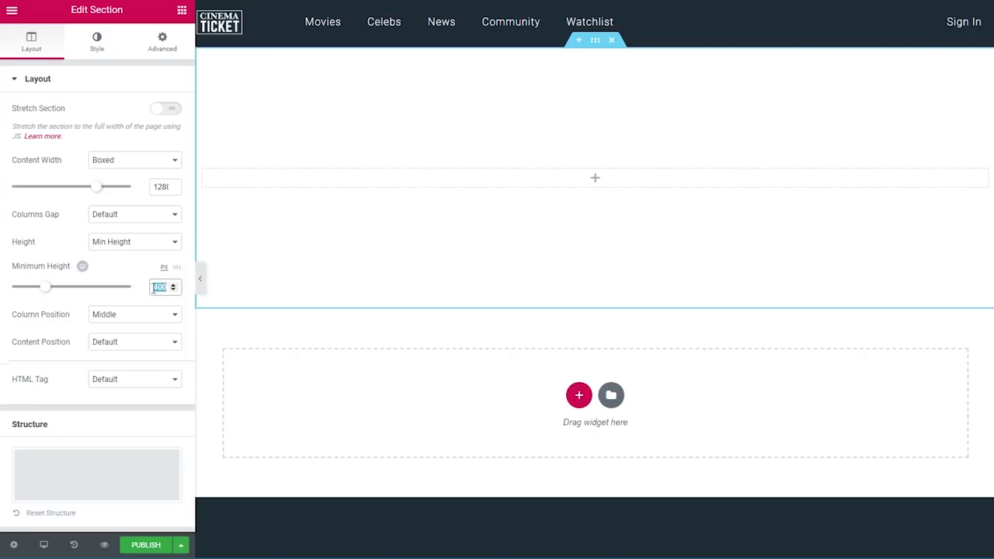
{"action": "type", "text": "680"}
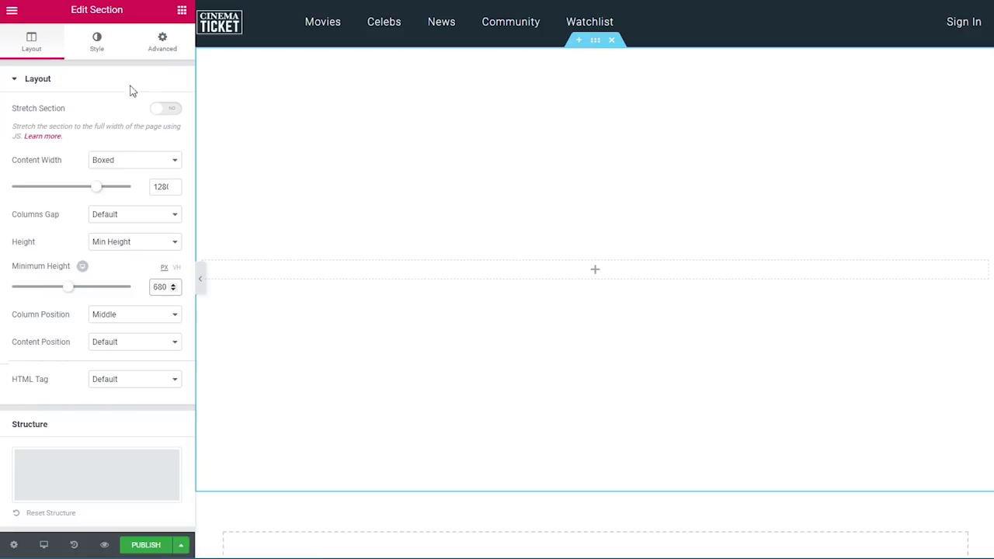
Give the section a gradient background with #051721 as its first color.
{"action": "left_click", "coordinate": [96, 43]}
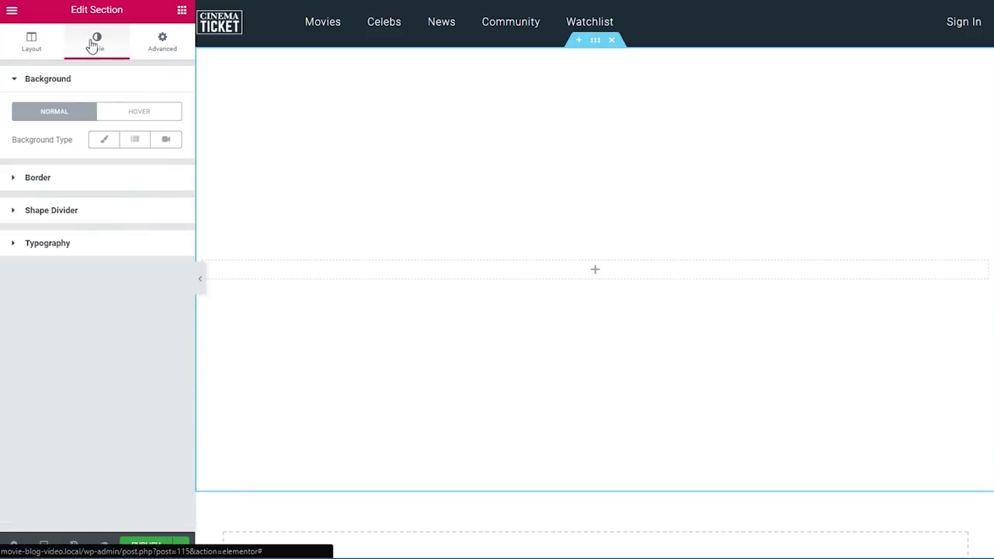
{"action": "left_click", "coordinate": [135, 141]}
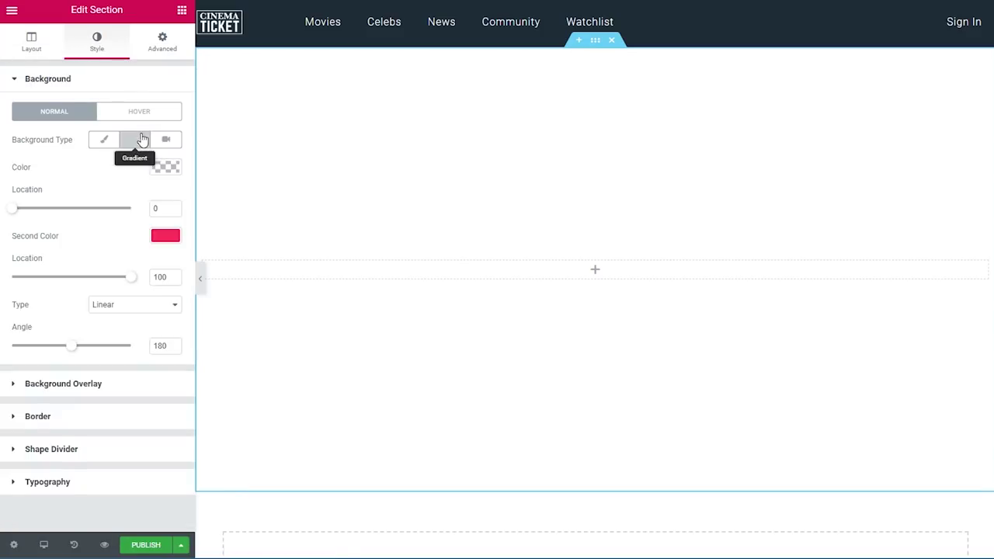
{"action": "left_click", "coordinate": [163, 167]}
{"action": "left_click", "coordinate": [64, 164]}
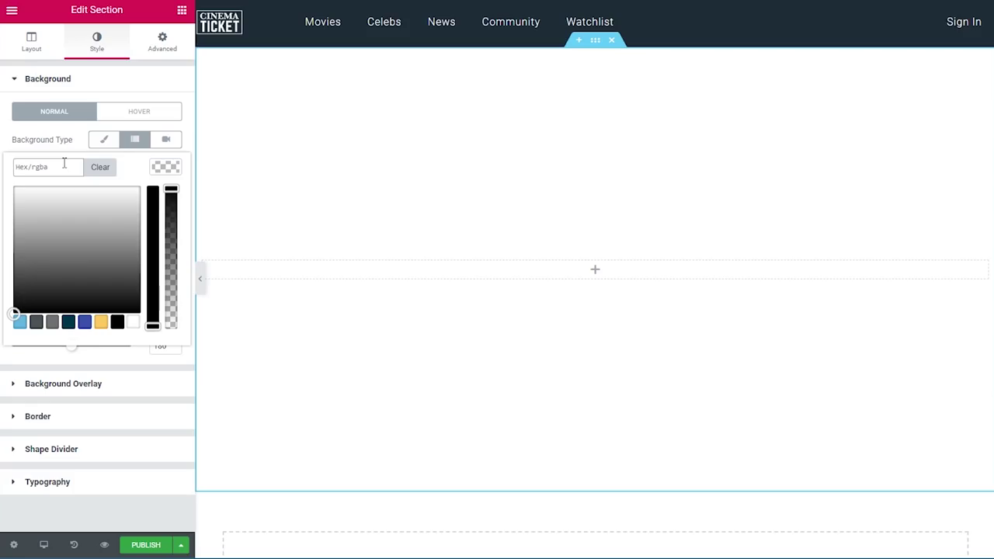
{"action": "type", "text": "e51721"}
Reuse the first gradient color as the second color, with its opacity lowered to about 0.9.
{"action": "left_click_drag", "start_coordinate": [47, 163], "coordinate": [56, 149]}
{"action": "key", "text": "ctrl+c"}
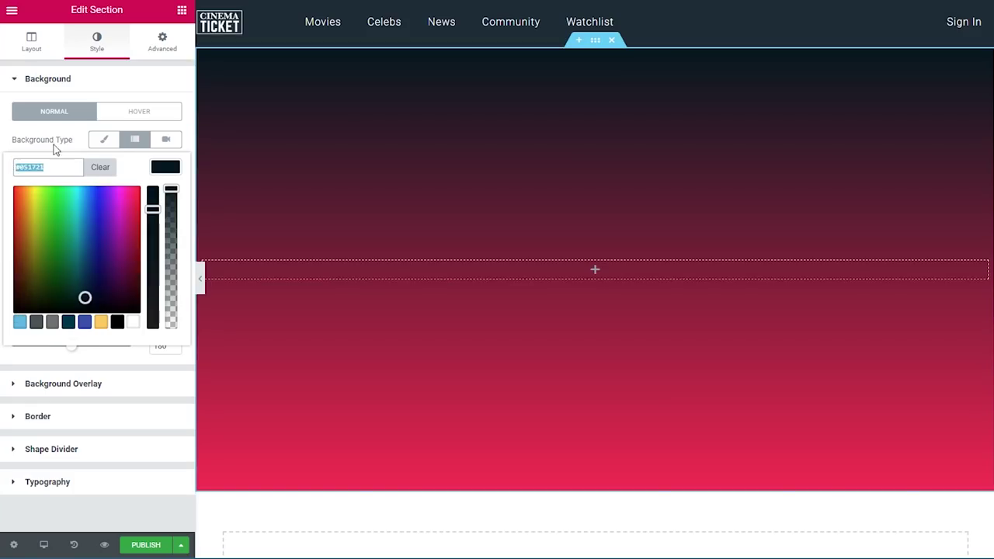
{"action": "left_click", "coordinate": [70, 127]}
{"action": "left_click", "coordinate": [165, 235]}
{"action": "left_click_drag", "start_coordinate": [54, 235], "coordinate": [14, 236]}
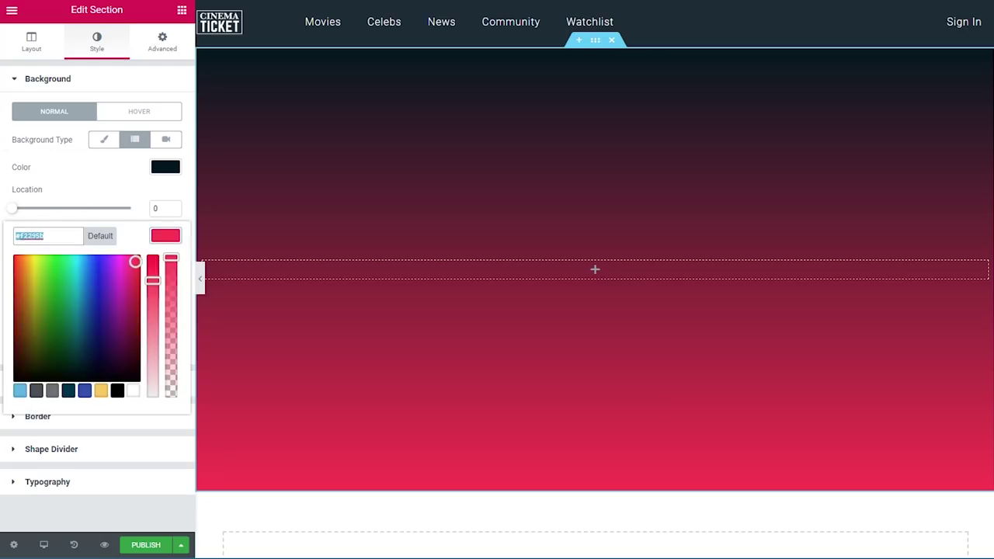
{"action": "key", "text": "ctrl+v"}
{"action": "left_click_drag", "start_coordinate": [171, 259], "coordinate": [171, 273]}
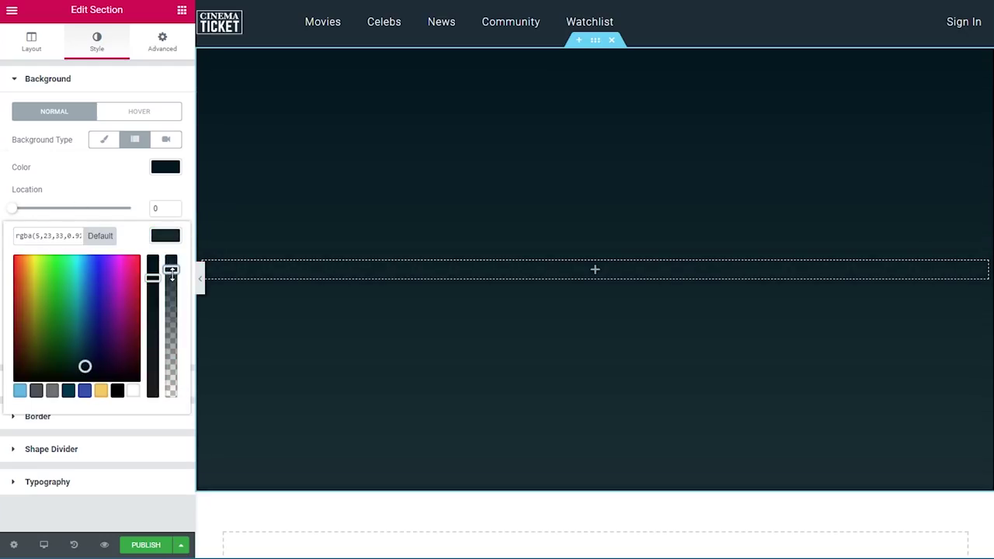
{"action": "left_click", "coordinate": [82, 181]}
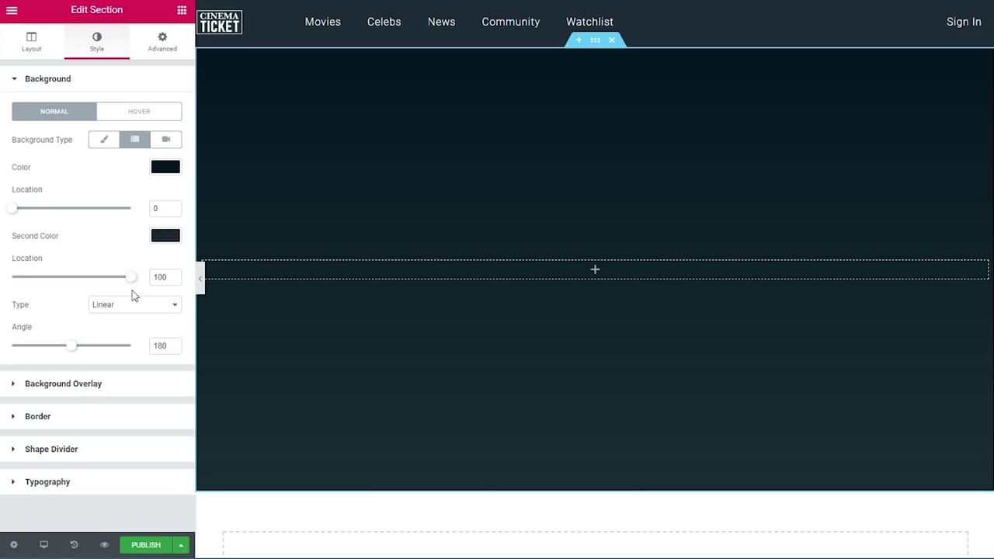
Add a Tilt shape divider to the section's bottom edge and check how it looks.
{"action": "left_click", "coordinate": [127, 448]}
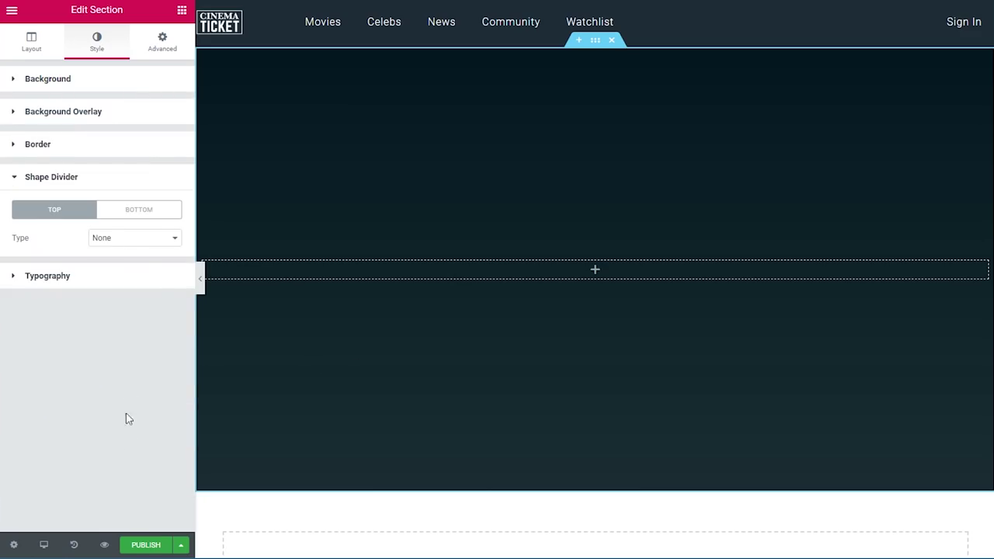
{"action": "left_click", "coordinate": [143, 218]}
{"action": "left_click", "coordinate": [138, 237]}
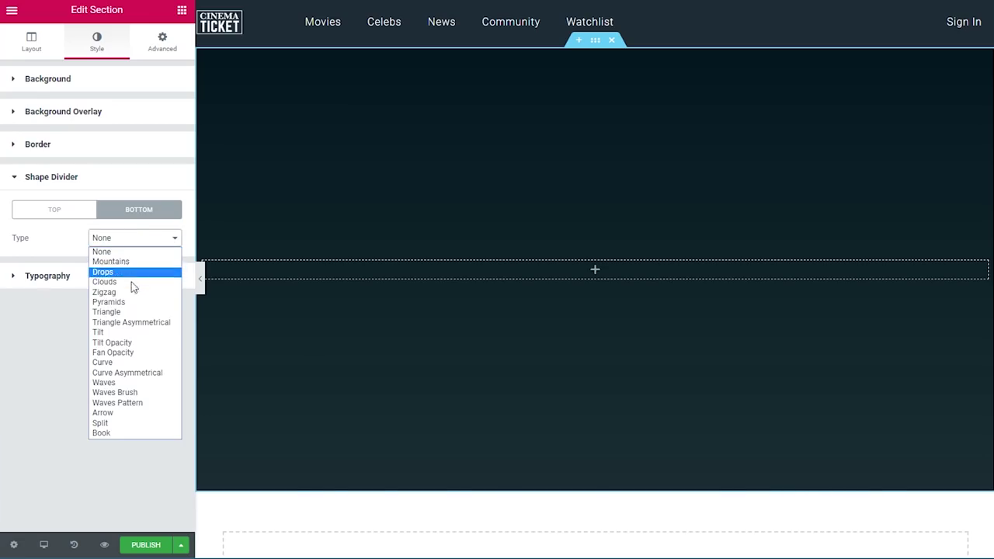
{"action": "left_click", "coordinate": [99, 332]}
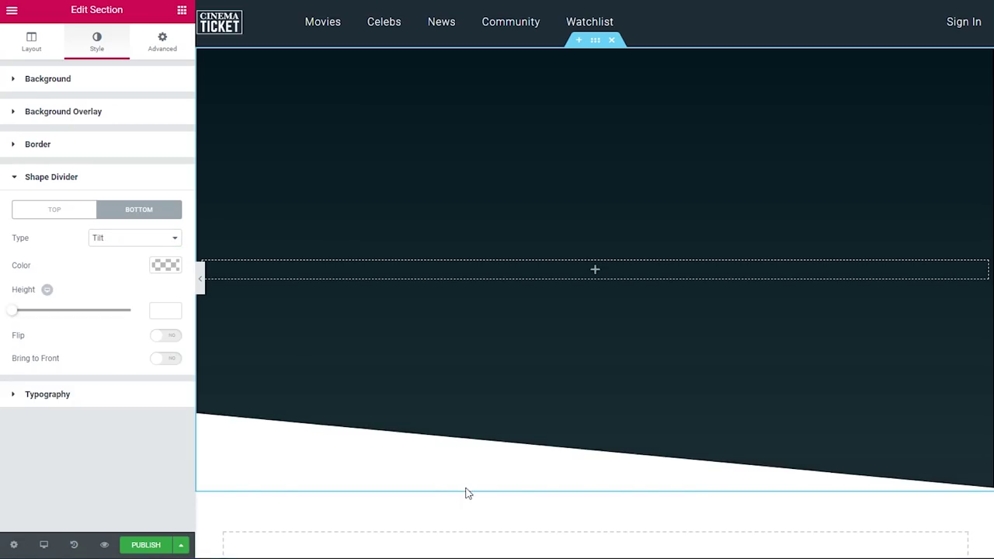
{"action": "scroll", "coordinate": [466, 494], "scroll_direction": "down", "scroll_amount": 4}
{"action": "scroll", "coordinate": [466, 494], "scroll_direction": "up", "scroll_amount": 3}
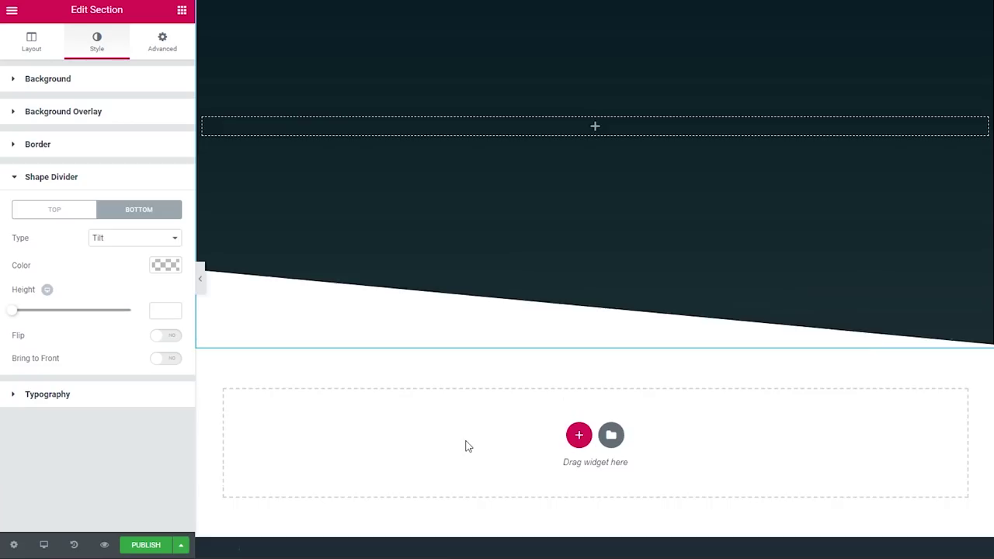
{"action": "scroll", "coordinate": [713, 232], "scroll_direction": "up", "scroll_amount": 1}
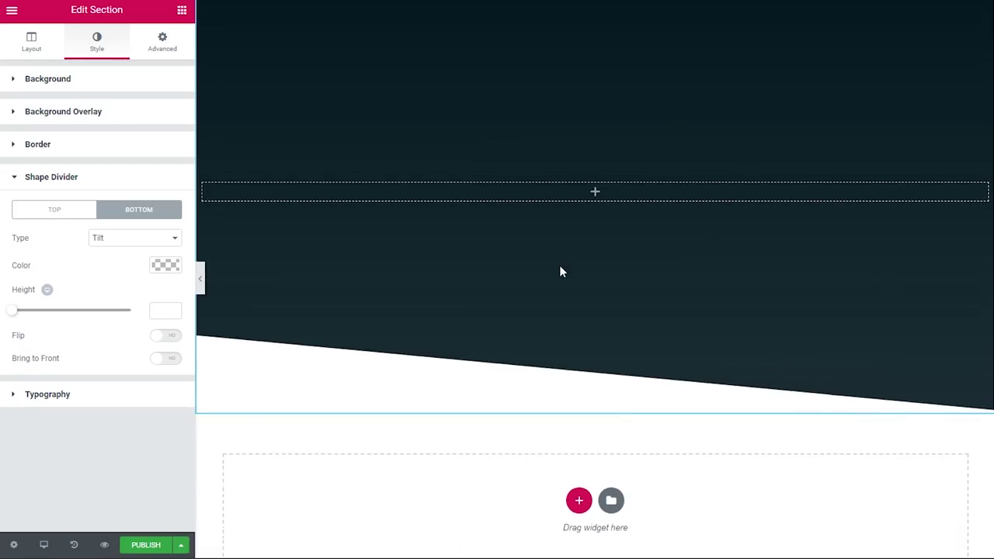
Add a section with two equal columns below the hero, with a boxed content width of 1280.
{"action": "scroll", "coordinate": [554, 269], "scroll_direction": "down", "scroll_amount": 3}
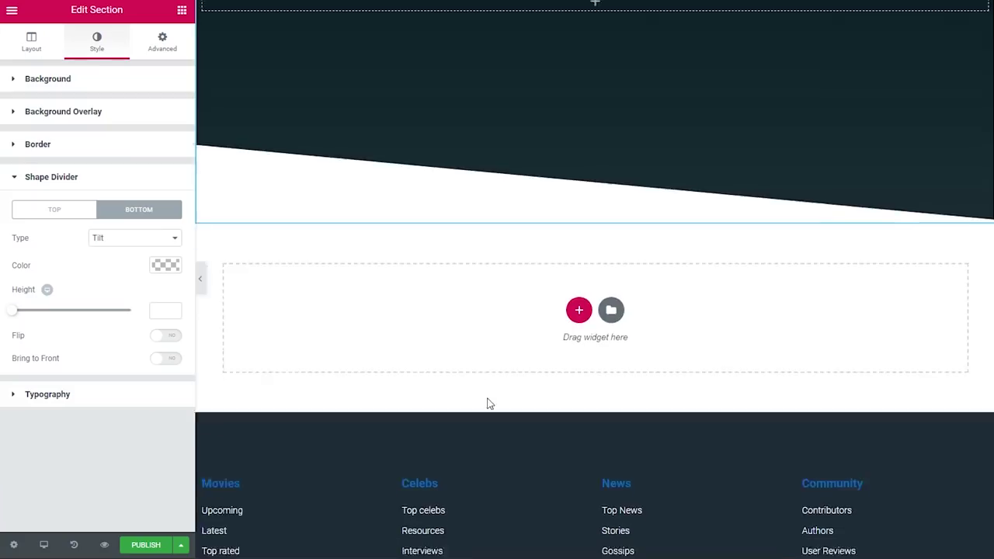
{"action": "scroll", "coordinate": [490, 403], "scroll_direction": "up", "scroll_amount": 1}
{"action": "left_click", "coordinate": [577, 371]}
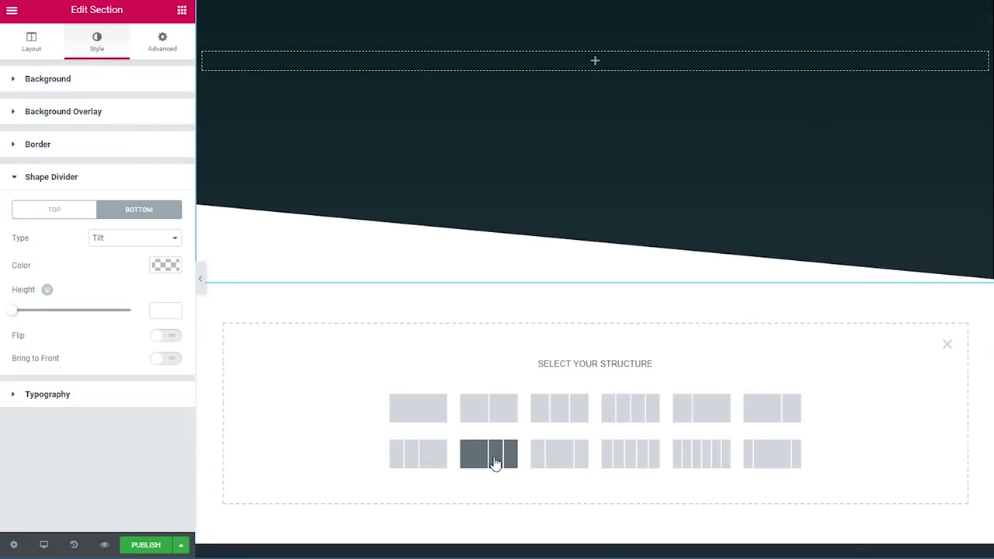
{"action": "left_click", "coordinate": [497, 410]}
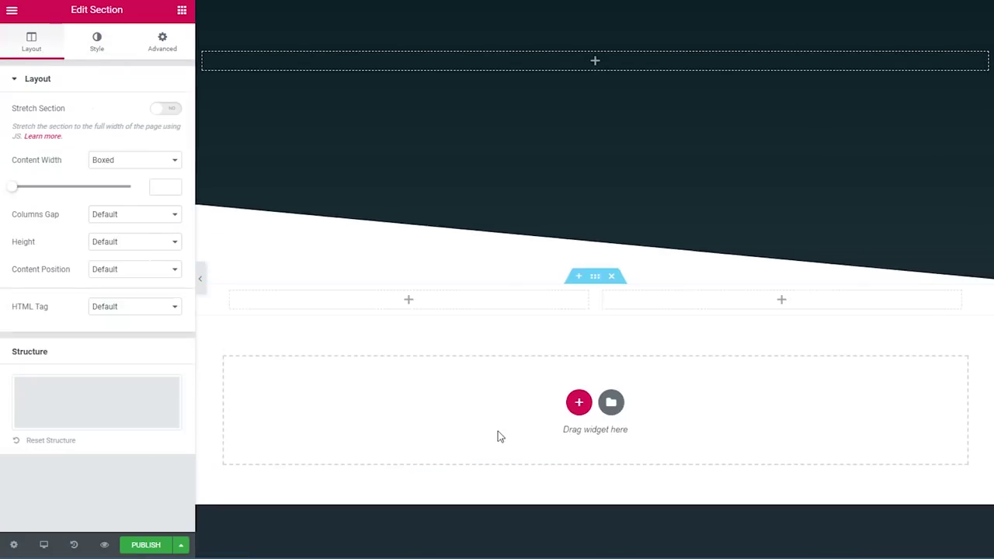
{"action": "left_click", "coordinate": [157, 190]}
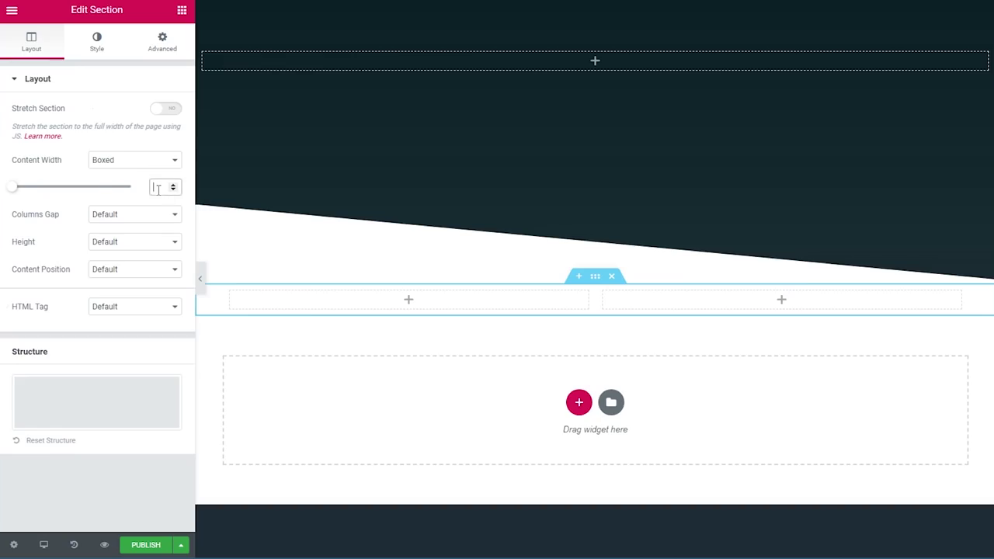
{"action": "type", "text": "280"}
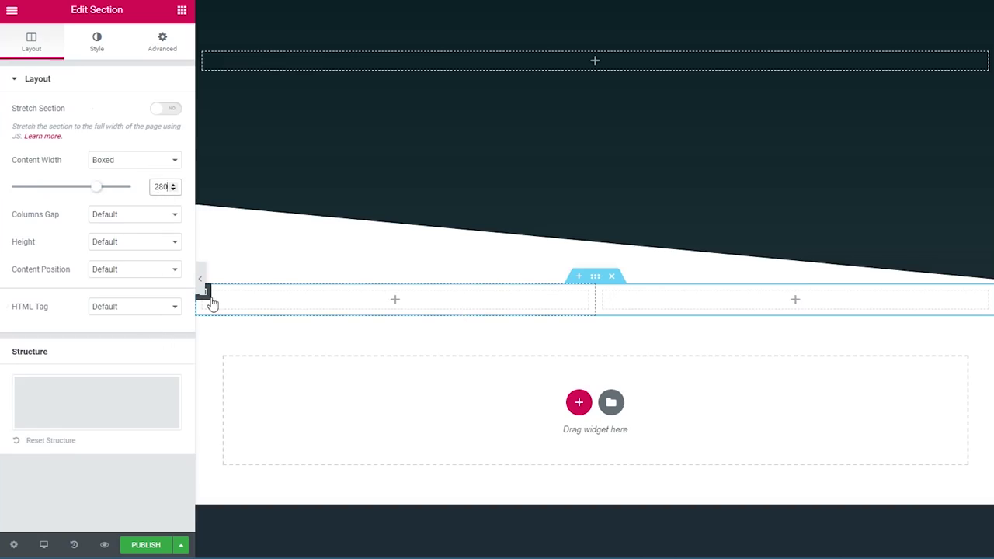
Set the first column of the new two-column section to a width of 86%.
{"action": "left_click", "coordinate": [211, 303]}
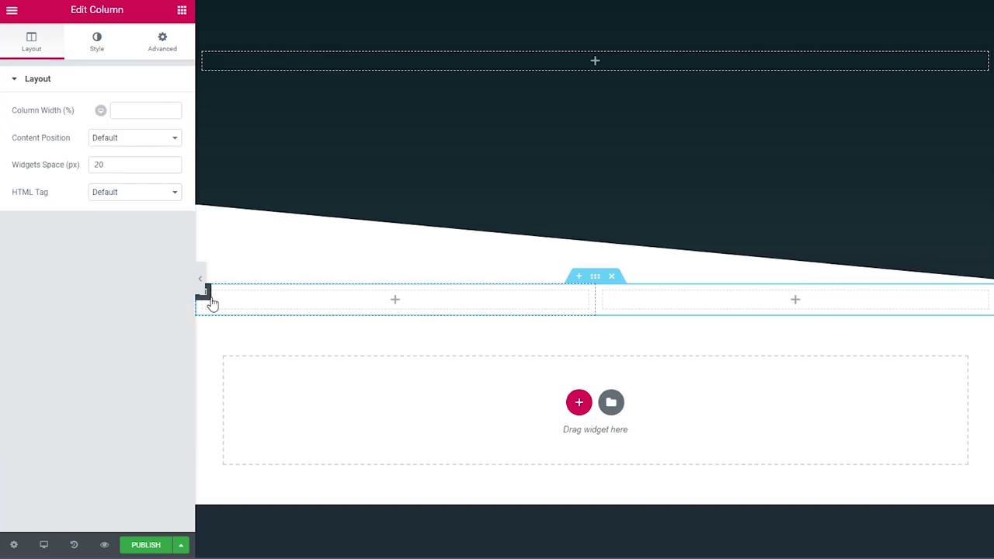
{"action": "left_click", "coordinate": [127, 110]}
{"action": "type", "text": "86"}
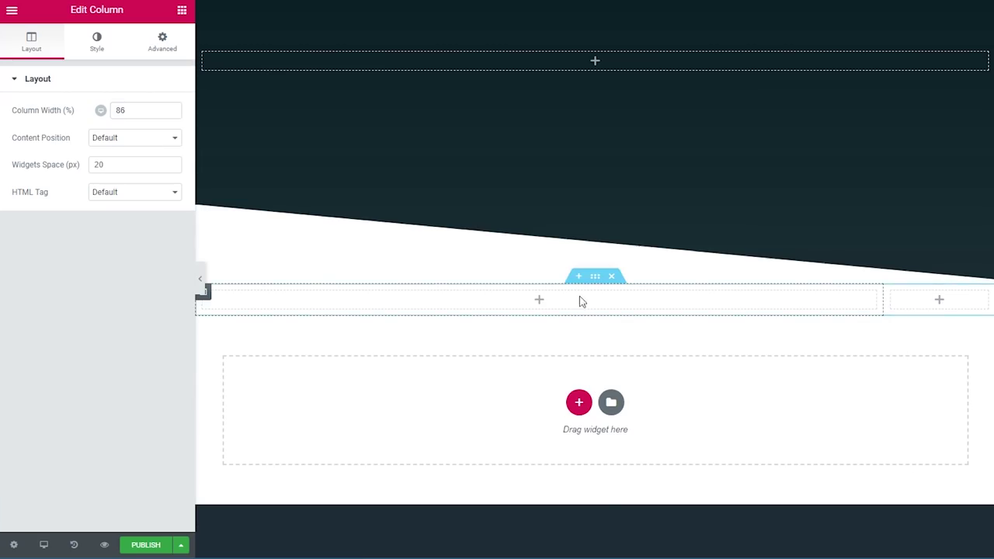
Unlink the two-column section's margins and set the top margin to -600 px and the bottom margin to 50 px.
{"action": "left_click", "coordinate": [595, 277]}
{"action": "left_click", "coordinate": [164, 42]}
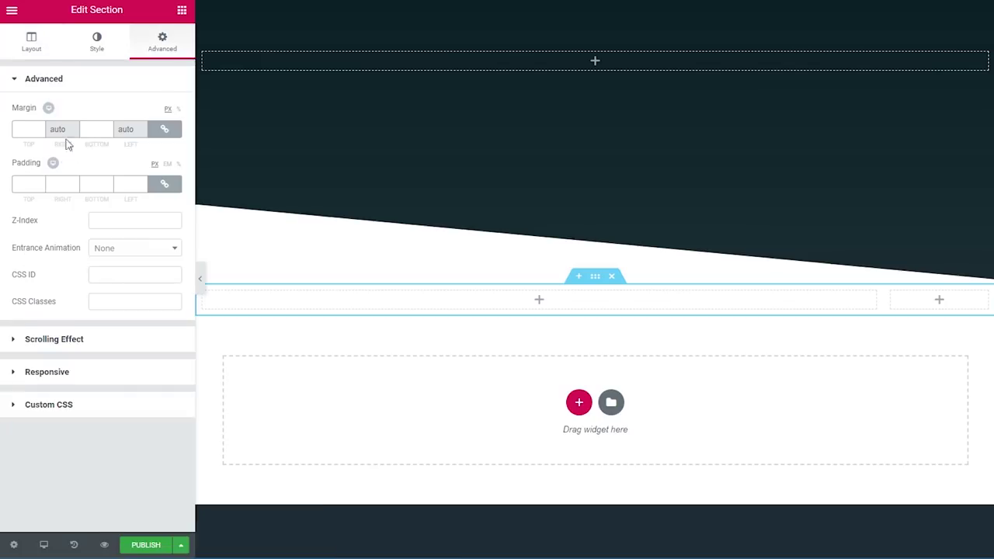
{"action": "left_click", "coordinate": [169, 132]}
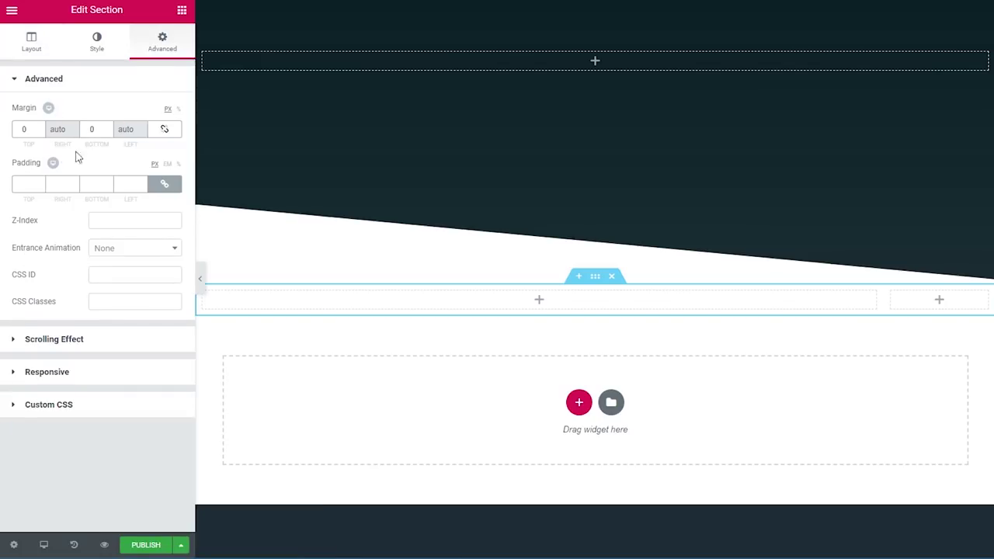
{"action": "left_click", "coordinate": [40, 133]}
{"action": "left_click", "coordinate": [40, 133]}
{"action": "left_click", "coordinate": [41, 133]}
{"action": "left_click", "coordinate": [41, 133]}
{"action": "left_click", "coordinate": [40, 132]}
{"action": "left_click", "coordinate": [40, 133]}
{"action": "type", "text": "00"}
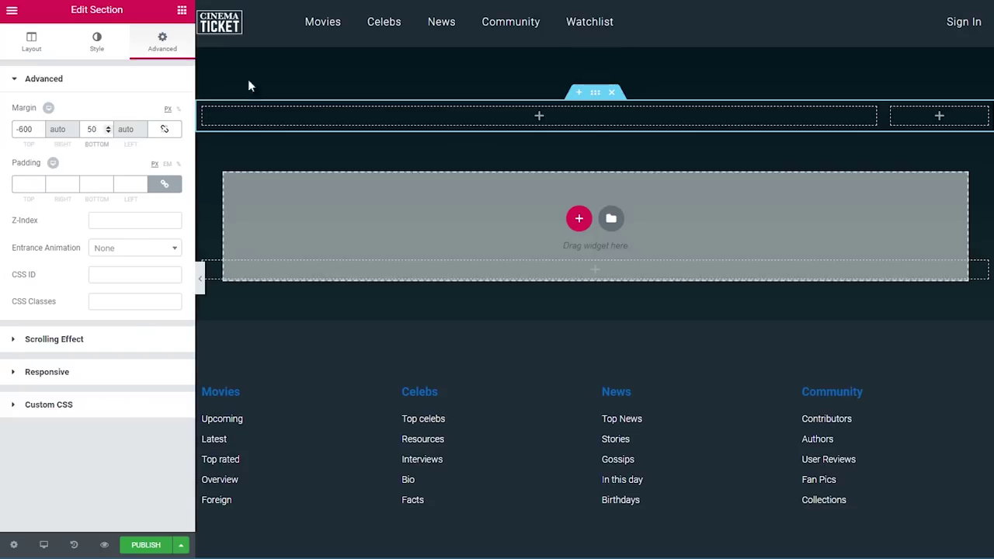
Add a Post Title widget to the section's wide column and set its text color to white.
{"action": "left_click", "coordinate": [182, 10]}
{"action": "left_click_drag", "start_coordinate": [56, 138], "coordinate": [380, 119]}
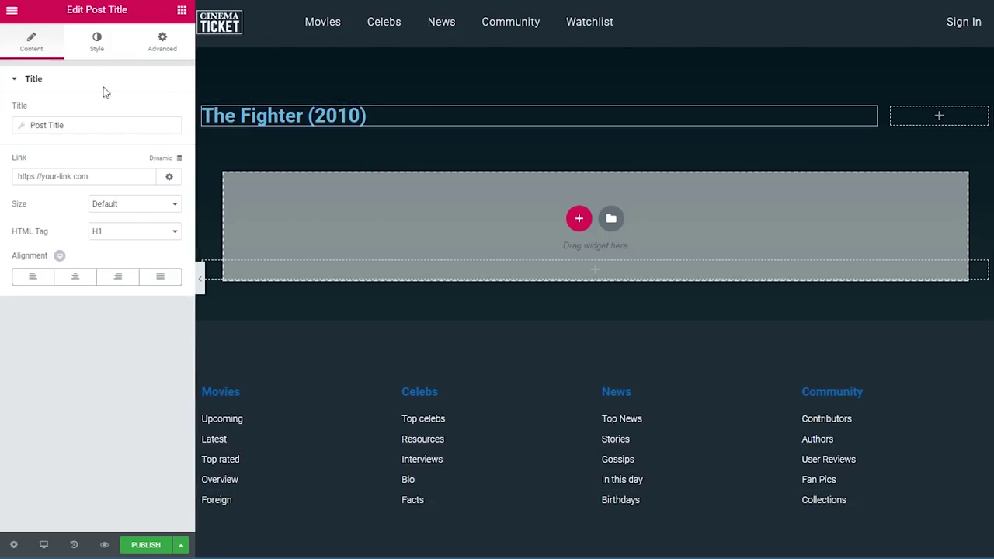
{"action": "left_click", "coordinate": [96, 43]}
{"action": "left_click", "coordinate": [163, 110]}
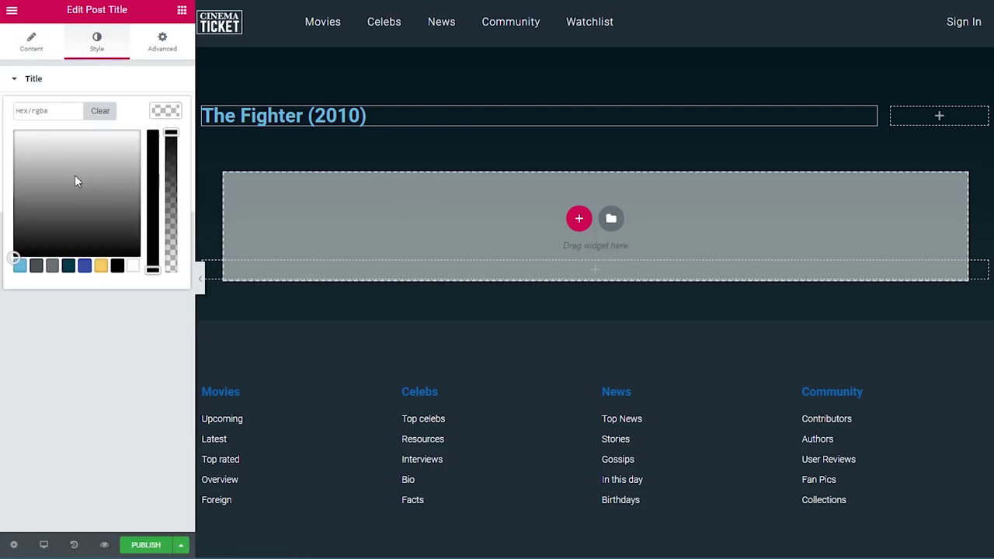
{"action": "left_click", "coordinate": [118, 379]}
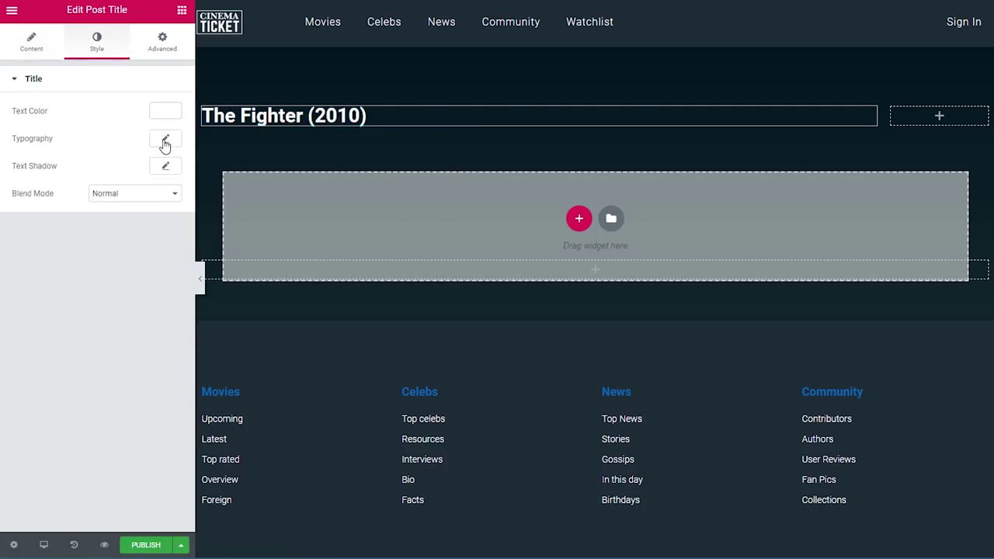
Set the post title's typography to Tahoma, size 40 px, with a line height of 1.3 em.
{"action": "left_click", "coordinate": [165, 142]}
{"action": "left_click", "coordinate": [132, 173]}
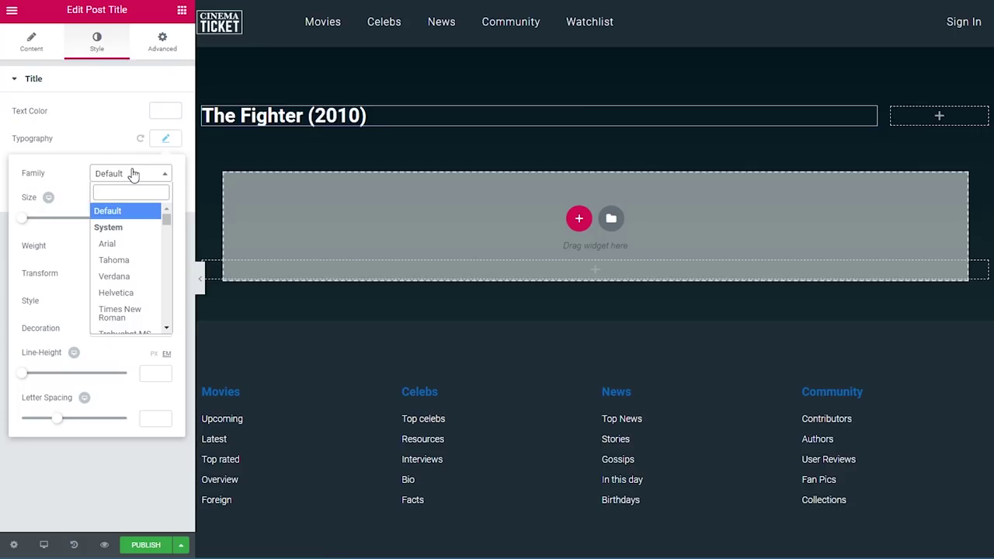
{"action": "type", "text": "taho"}
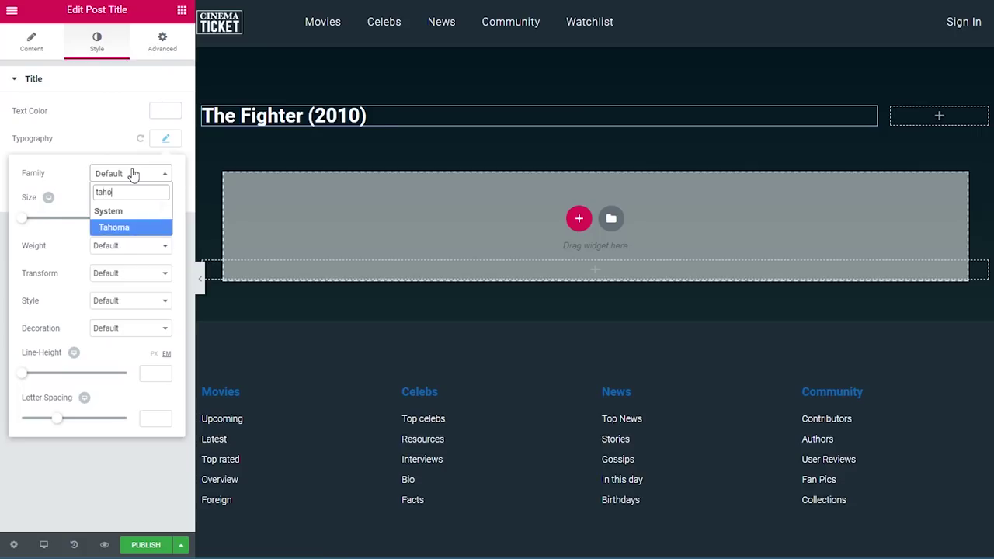
{"action": "key", "text": "Return"}
{"action": "left_click", "coordinate": [149, 218]}
{"action": "type", "text": "40"}
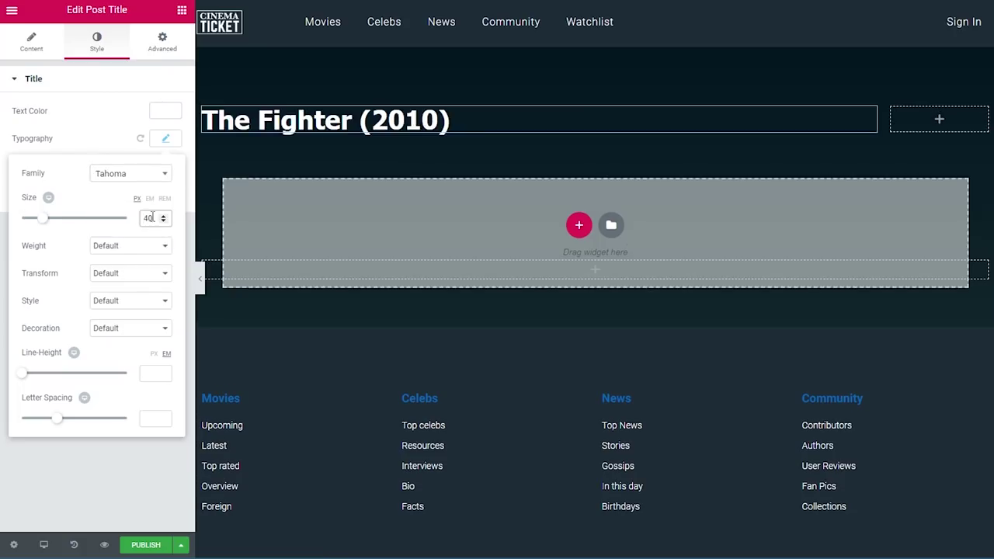
{"action": "left_click", "coordinate": [151, 374]}
{"action": "type", "text": "1.3"}
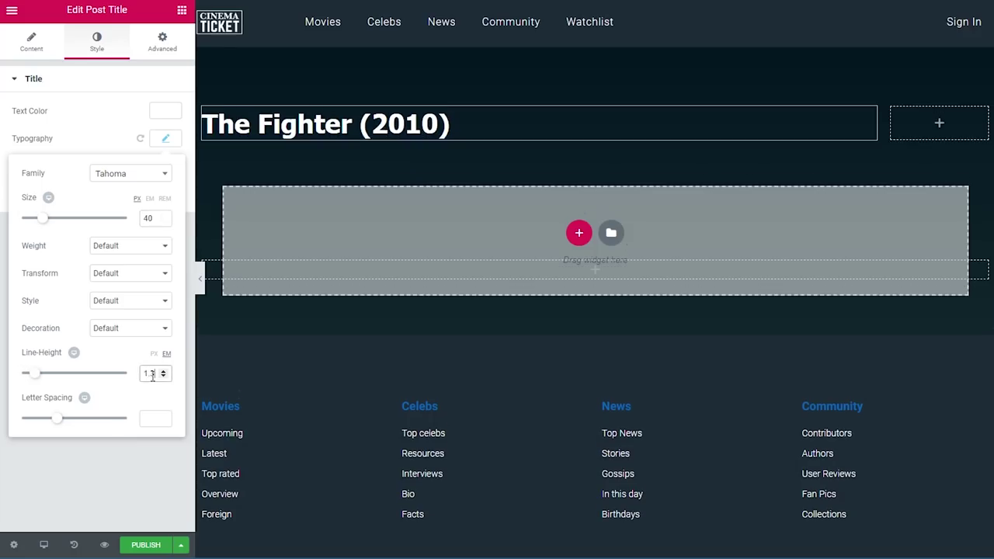
{"action": "left_click", "coordinate": [136, 470]}
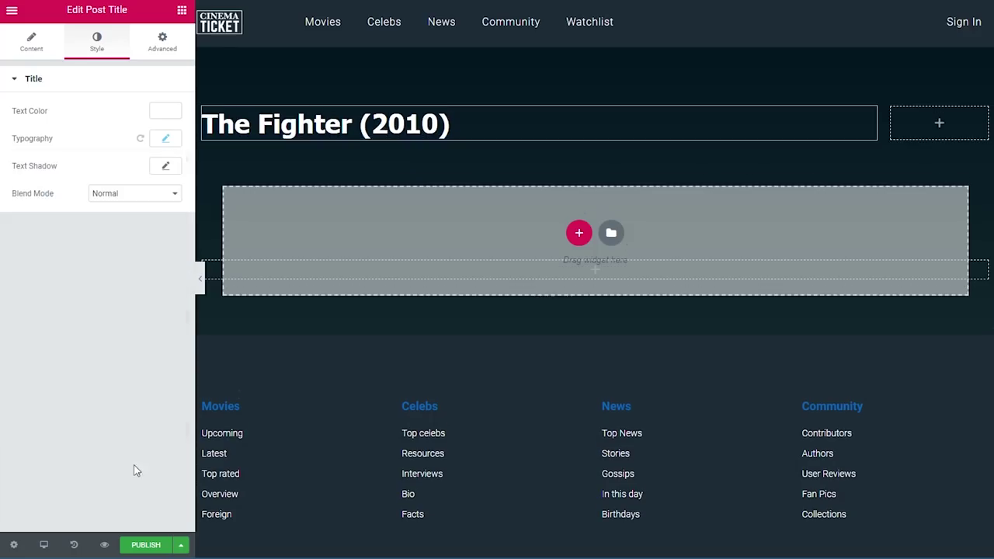
Set the post title's bottom padding to 25 px.
{"action": "left_click", "coordinate": [161, 43]}
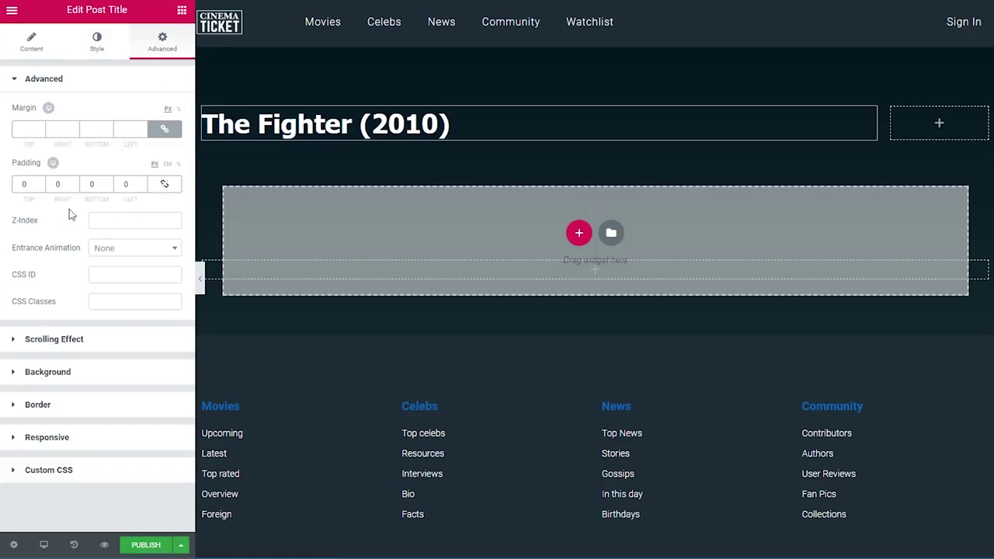
{"action": "left_click_drag", "start_coordinate": [101, 184], "coordinate": [83, 187]}
{"action": "type", "text": "25"}
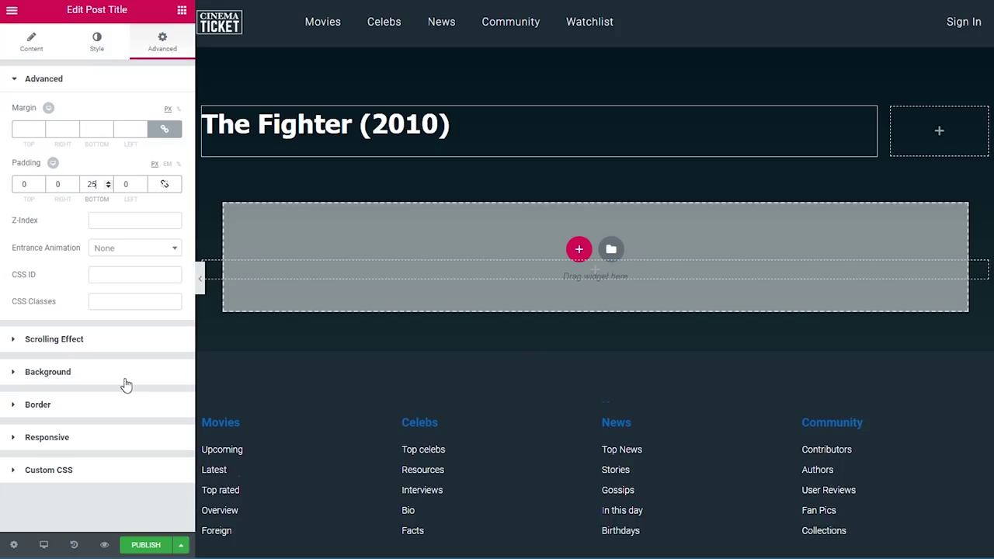
Find the Video widget and place it below the post title in the wide column.
{"action": "left_click", "coordinate": [182, 10]}
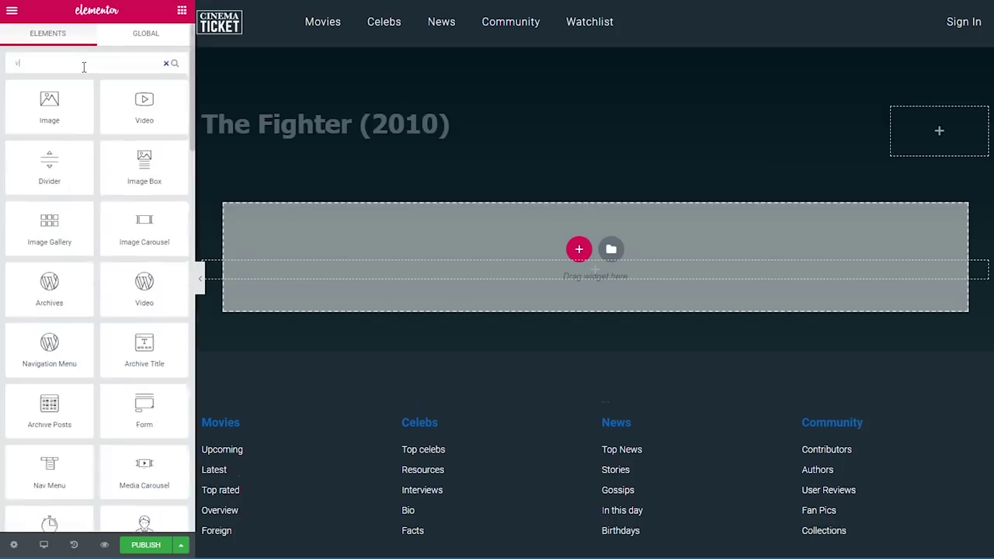
{"action": "type", "text": "video"}
{"action": "left_click_drag", "start_coordinate": [49, 105], "coordinate": [367, 138]}
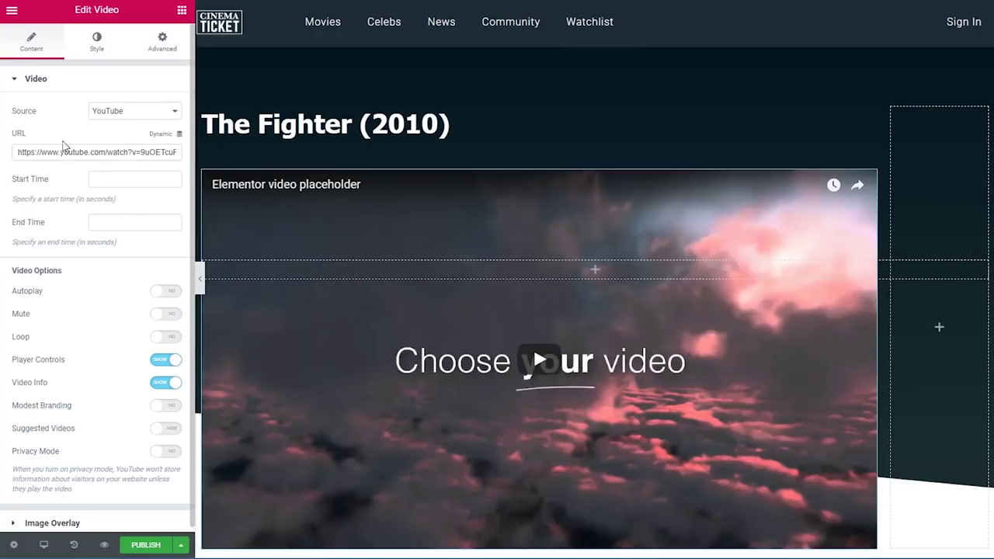
Link the video's URL dynamically to a Toolset URL Field with Trailer Link as its key.
{"action": "left_click", "coordinate": [170, 140]}
{"action": "scroll", "coordinate": [108, 215], "scroll_direction": "down", "scroll_amount": 2}
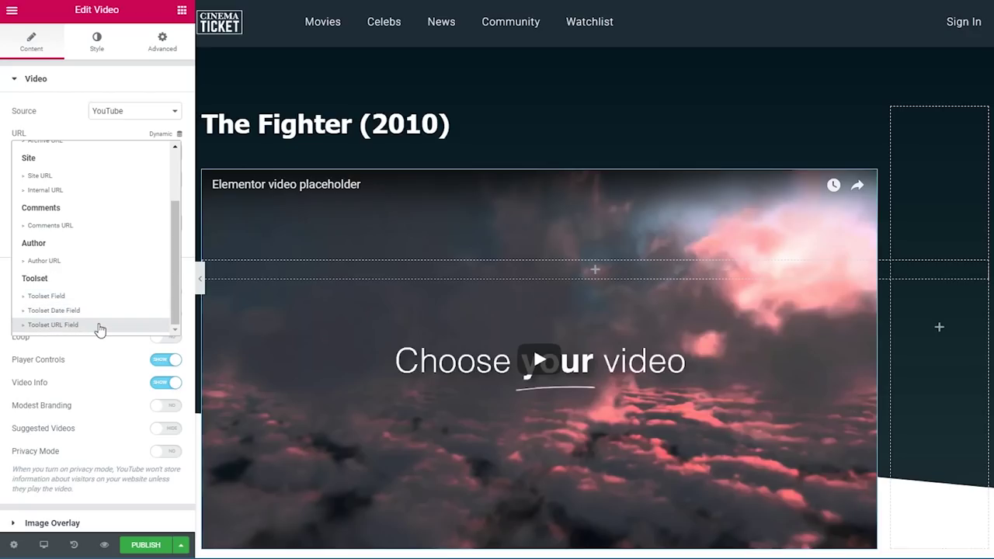
{"action": "left_click", "coordinate": [52, 325]}
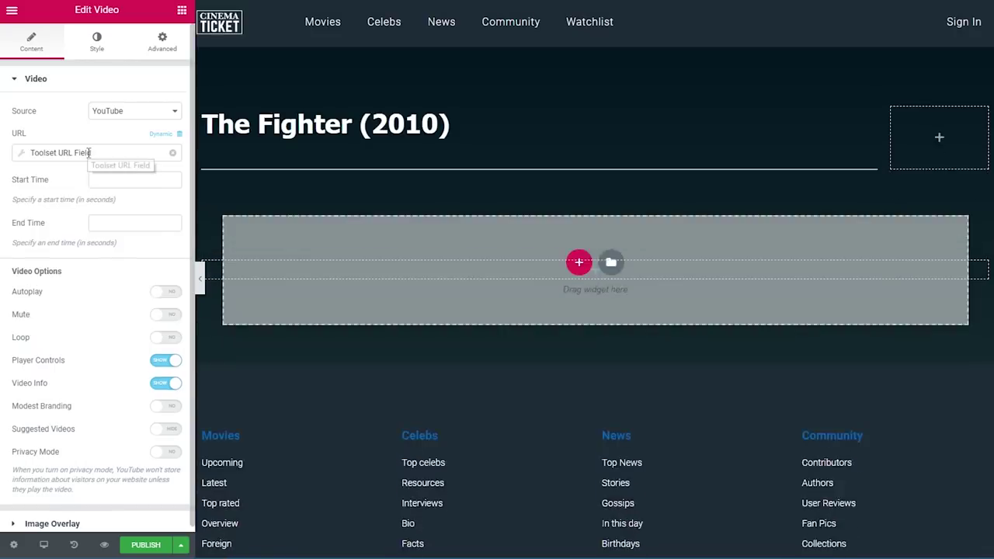
{"action": "left_click", "coordinate": [89, 152]}
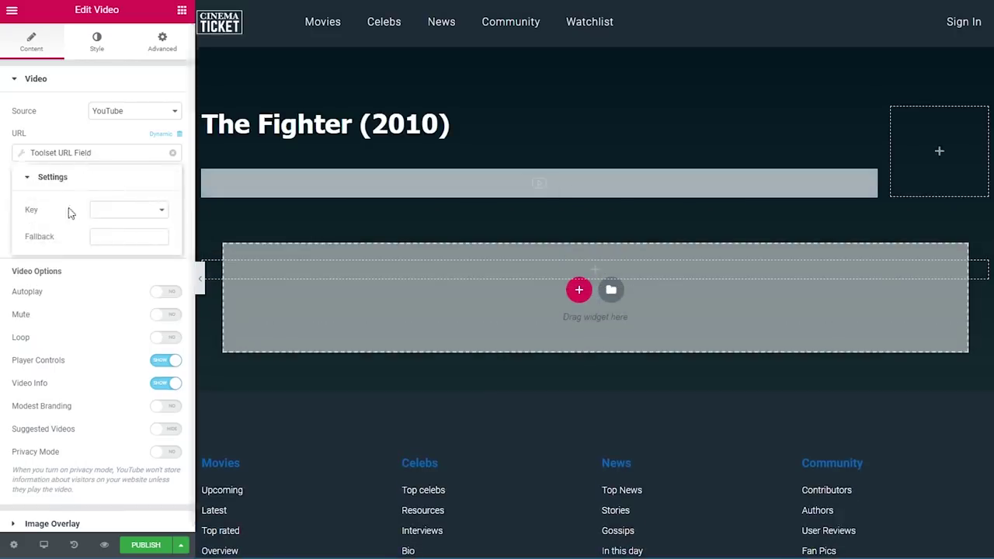
{"action": "left_click", "coordinate": [135, 214]}
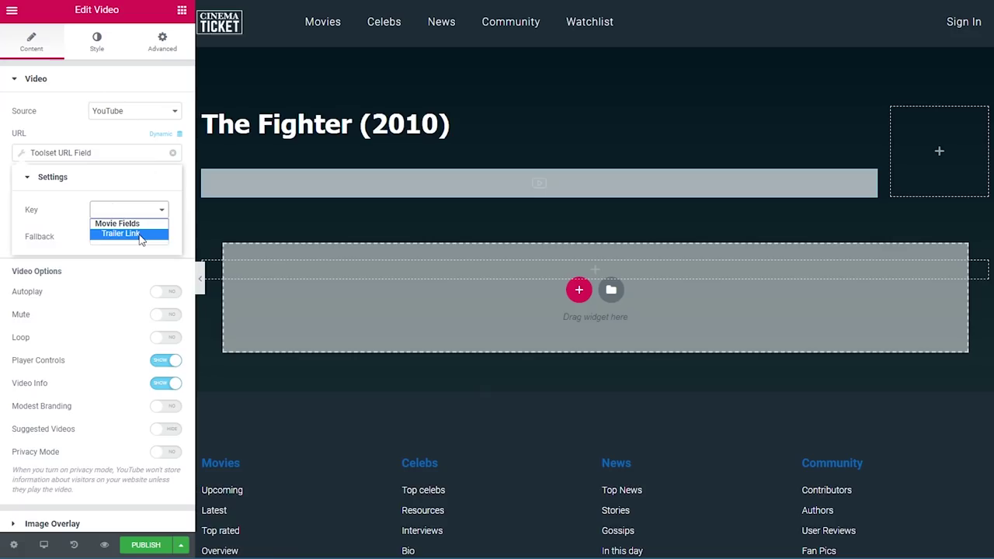
{"action": "left_click", "coordinate": [141, 234]}
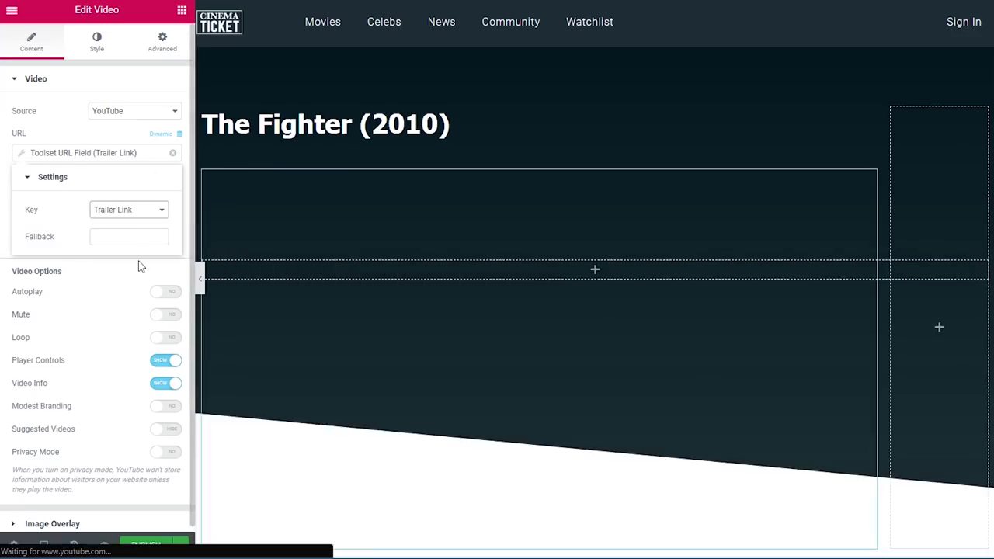
{"action": "scroll", "coordinate": [659, 312], "scroll_direction": "down", "scroll_amount": 3}
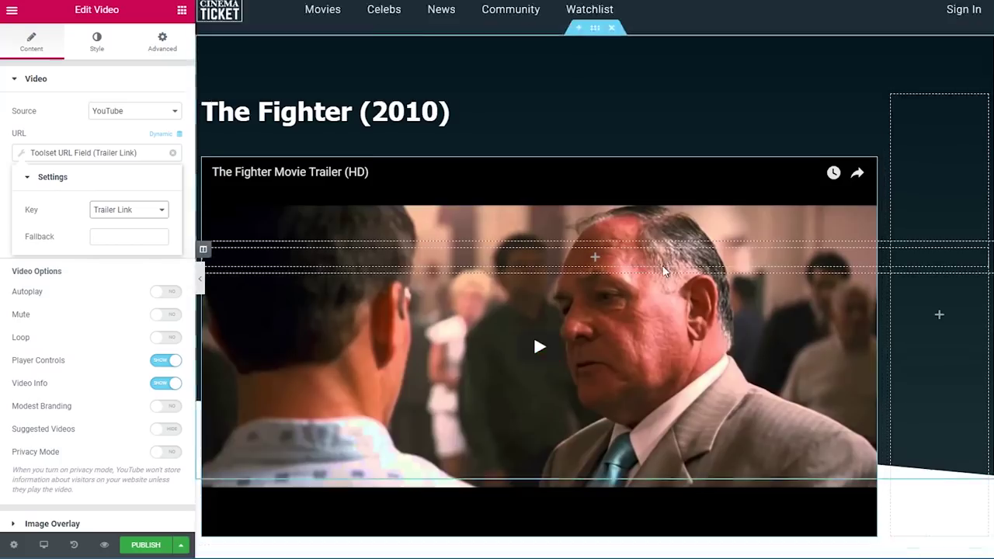
{"action": "scroll", "coordinate": [659, 311], "scroll_direction": "up", "scroll_amount": 2}
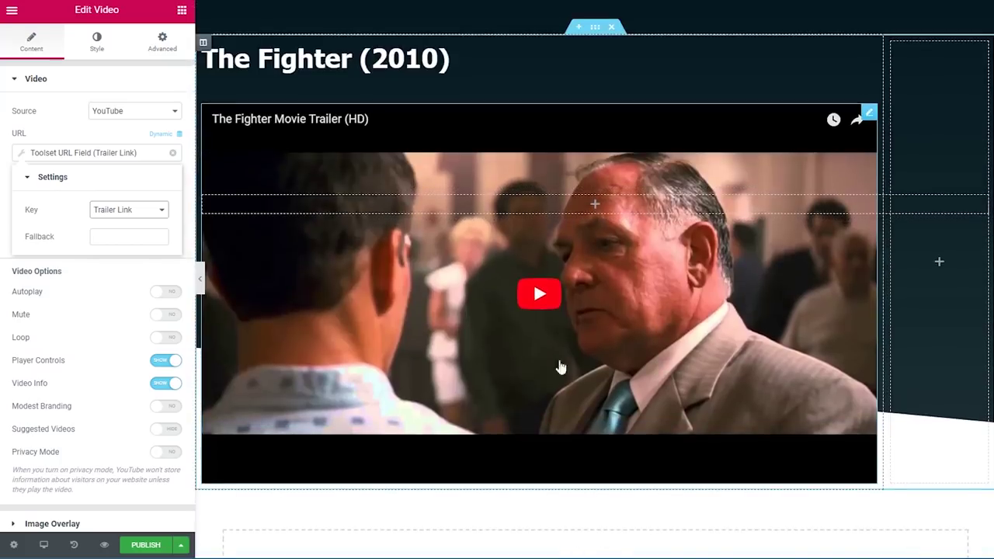
{"action": "left_click", "coordinate": [156, 82]}
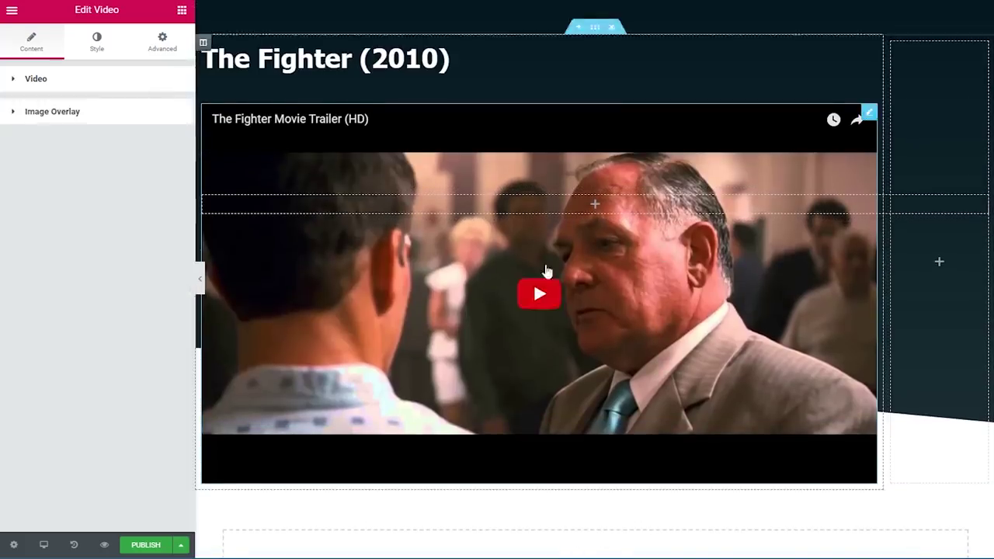
Add a two-column inner section below the video in the wide column.
{"action": "scroll", "coordinate": [556, 311], "scroll_direction": "down", "scroll_amount": 3}
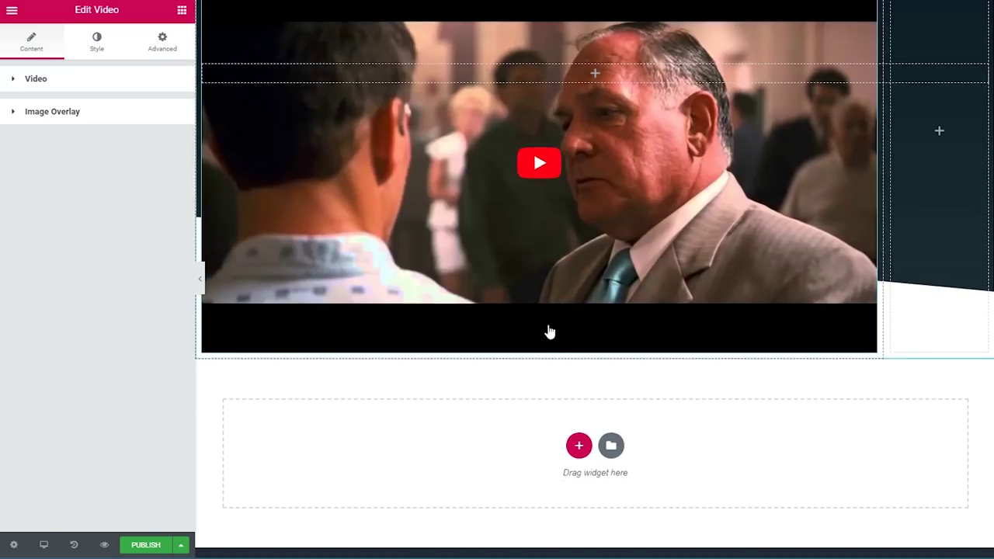
{"action": "left_click", "coordinate": [181, 11]}
{"action": "scroll", "coordinate": [31, 350], "scroll_direction": "down", "scroll_amount": 1}
{"action": "left_click_drag", "start_coordinate": [32, 349], "coordinate": [505, 411]}
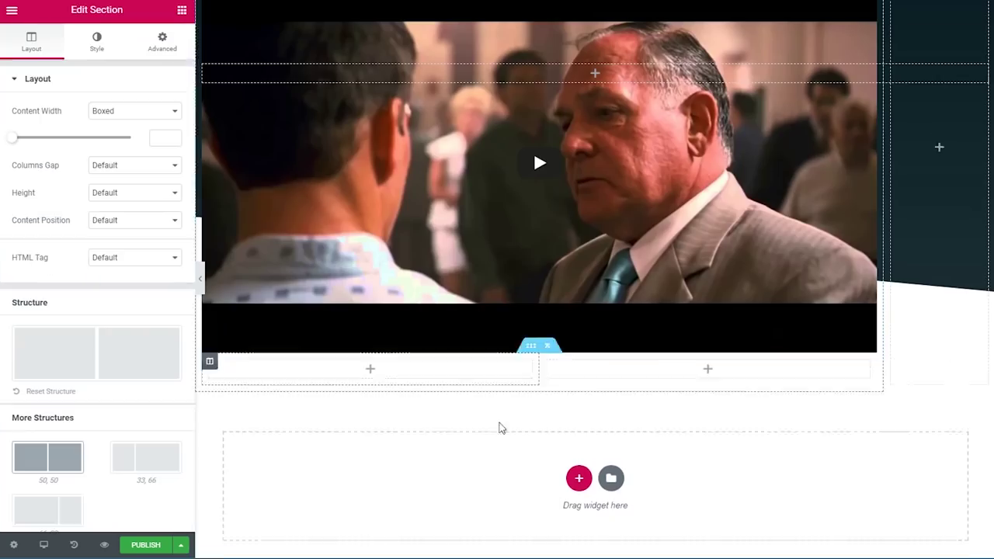
Unlink the inner section's margins and set its top margin to 50 px.
{"action": "left_click", "coordinate": [162, 43]}
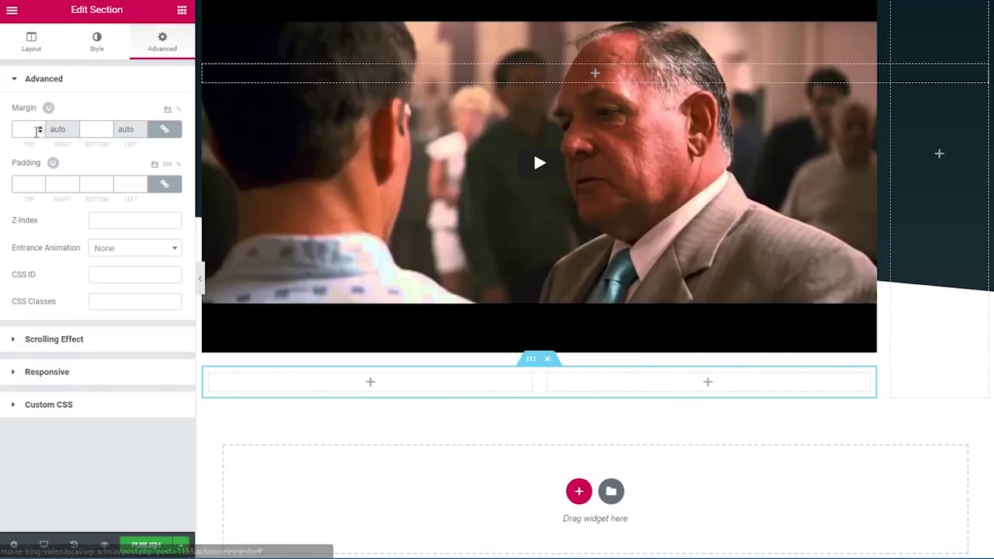
{"action": "left_click_drag", "start_coordinate": [28, 130], "coordinate": [10, 133]}
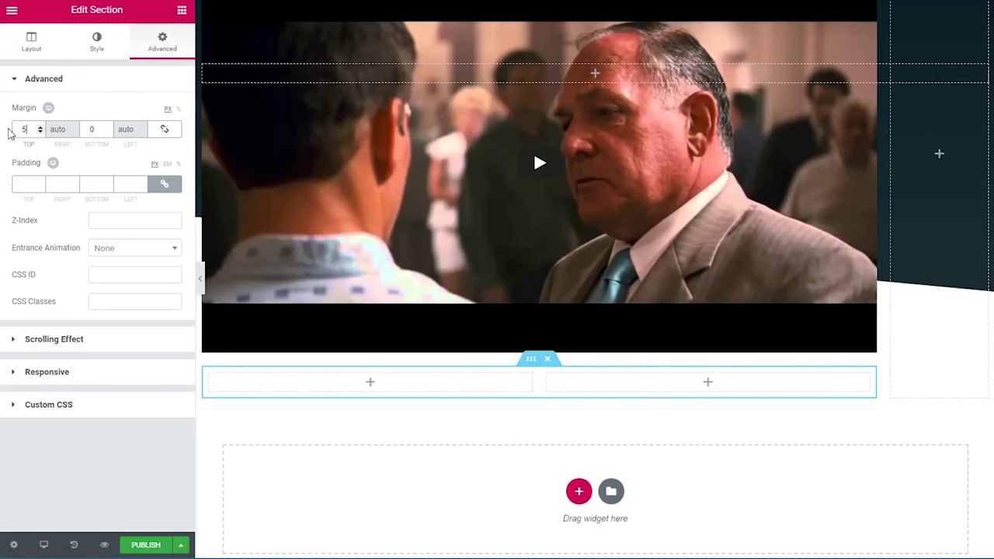
{"action": "type", "text": "50"}
{"action": "scroll", "coordinate": [490, 287], "scroll_direction": "down", "scroll_amount": 1}
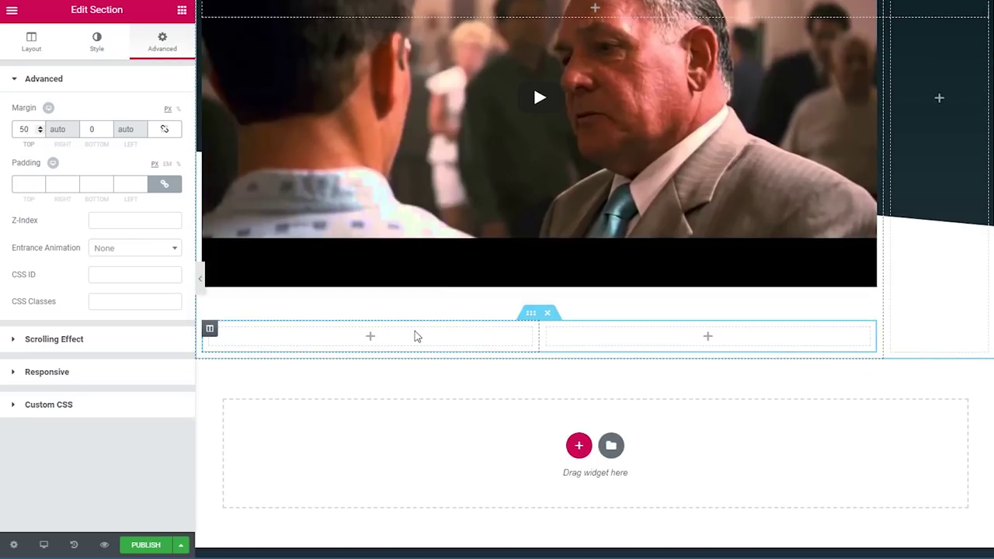
Set the inner section's first column to a width of 70%.
{"action": "left_click", "coordinate": [210, 330]}
{"action": "left_click", "coordinate": [128, 107]}
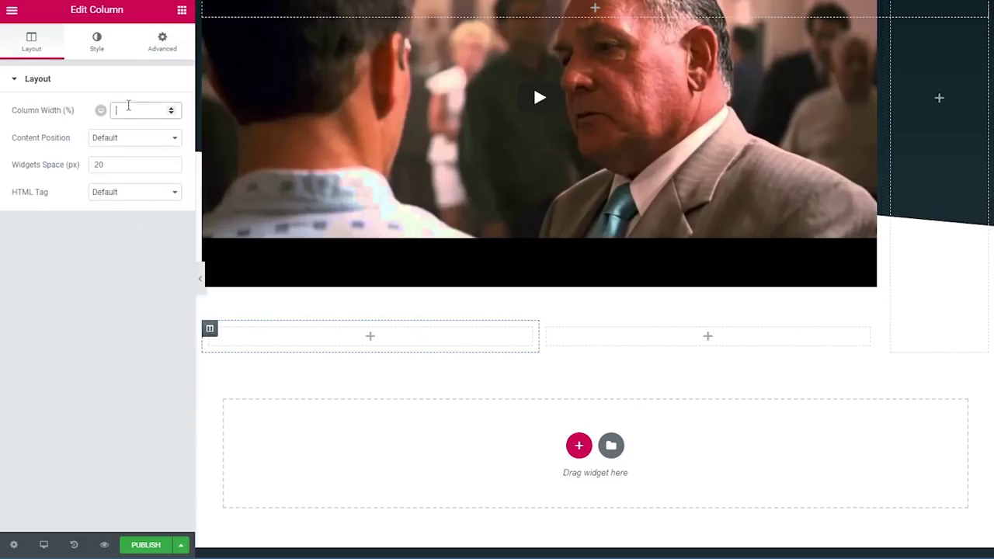
{"action": "type", "text": "70"}
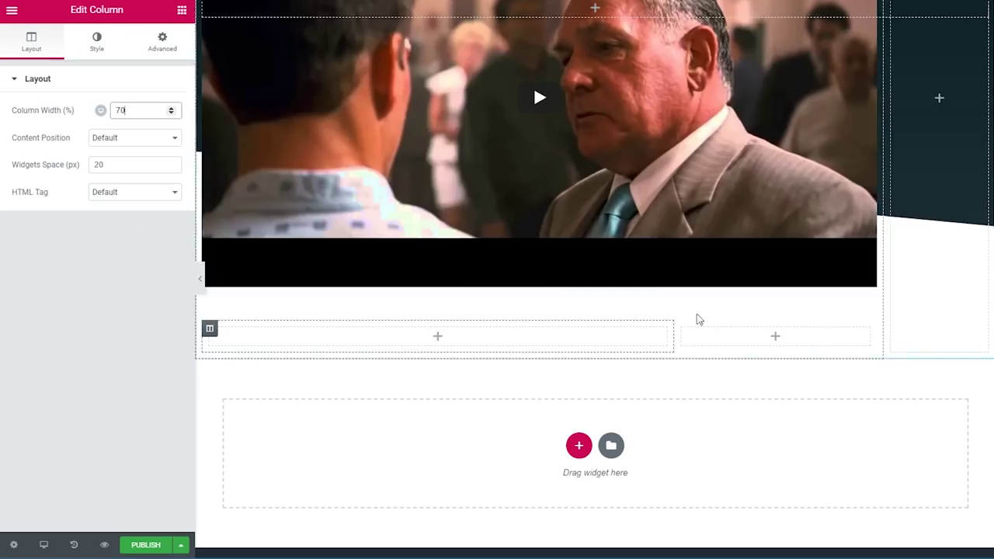
Find the Heading widget and place it in the inner section's first column.
{"action": "left_click", "coordinate": [688, 396]}
{"action": "left_click", "coordinate": [90, 63]}
{"action": "type", "text": "headi"}
{"action": "left_click_drag", "start_coordinate": [49, 114], "coordinate": [406, 347]}
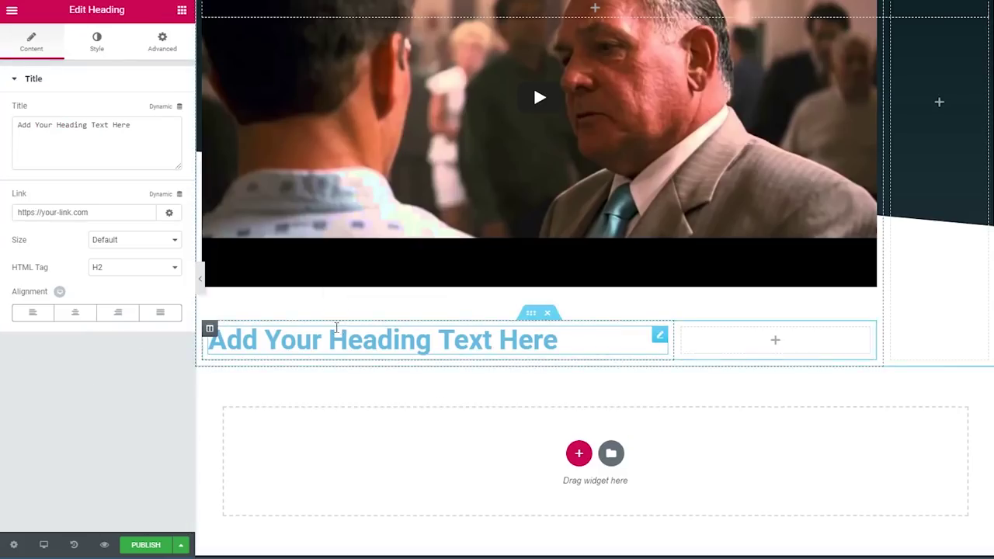
Link the heading's title dynamically to the Toolset Field with the Plot key.
{"action": "left_click", "coordinate": [162, 109]}
{"action": "scroll", "coordinate": [135, 178], "scroll_direction": "down", "scroll_amount": 6}
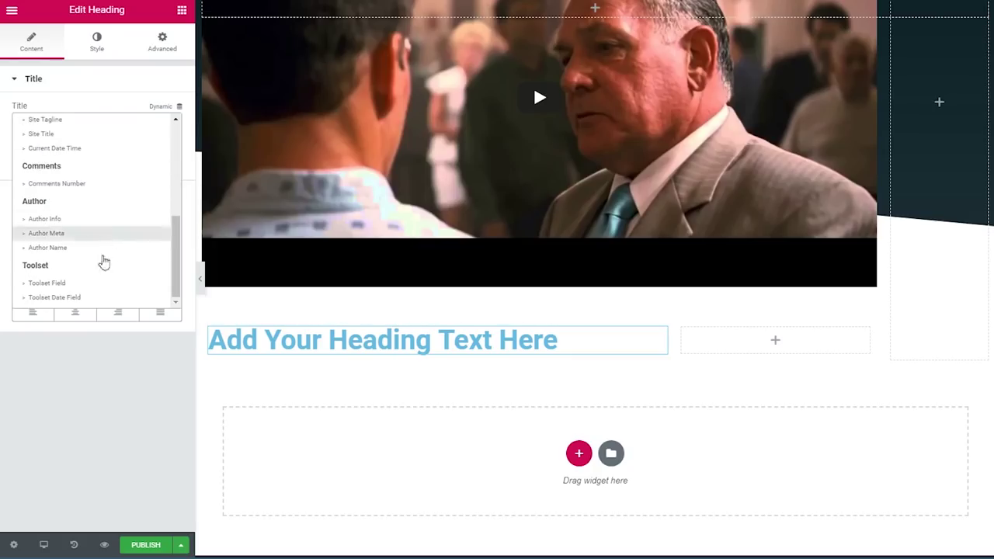
{"action": "left_click", "coordinate": [72, 284]}
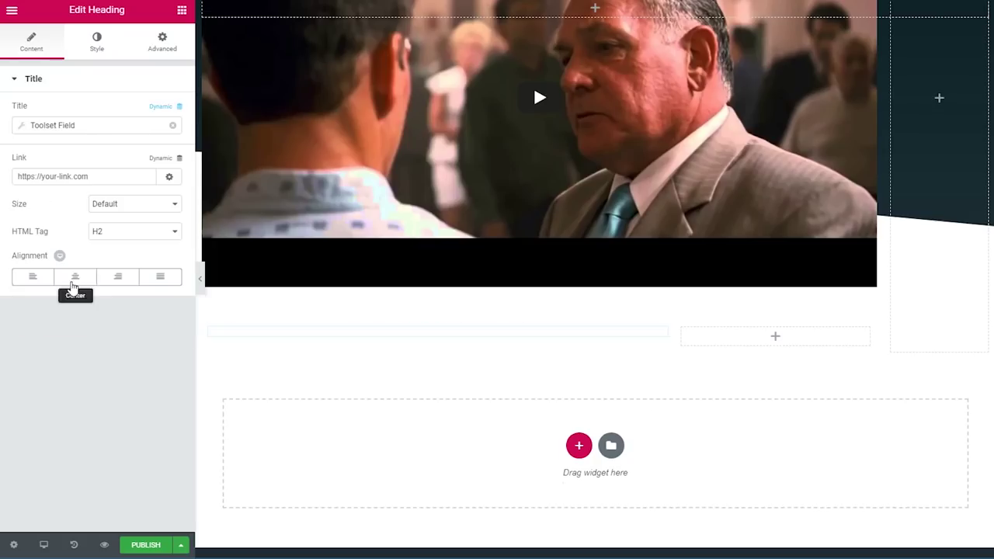
{"action": "left_click", "coordinate": [76, 129]}
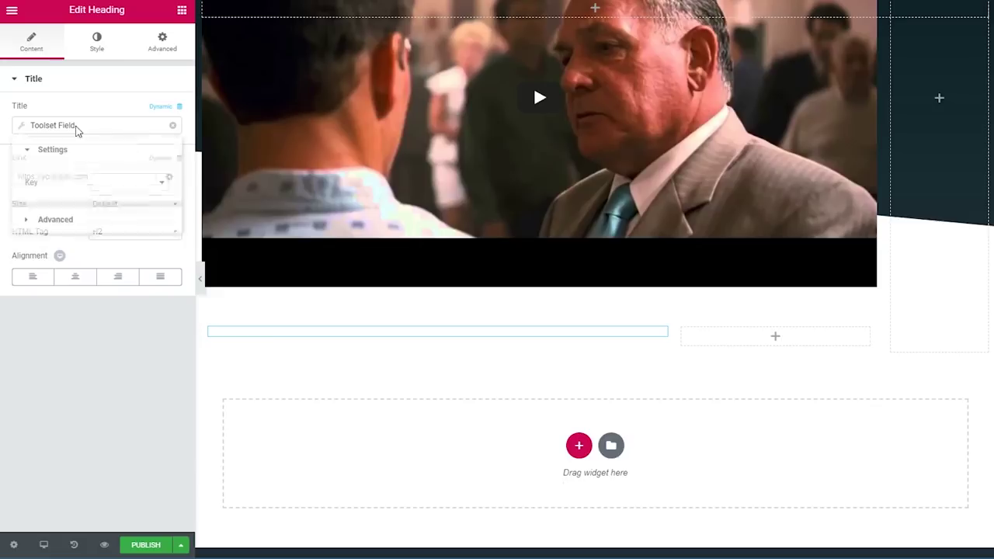
{"action": "left_click", "coordinate": [100, 190]}
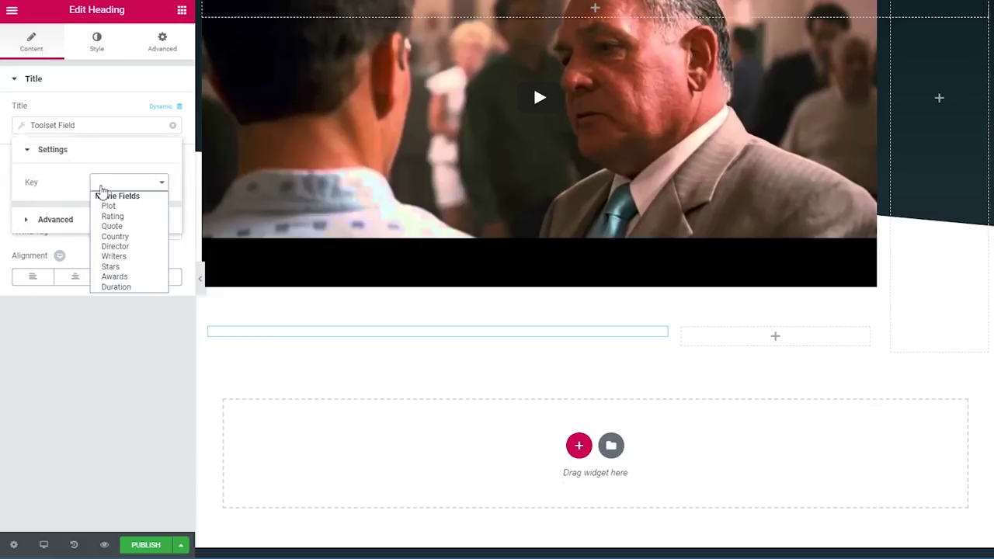
{"action": "left_click", "coordinate": [125, 207]}
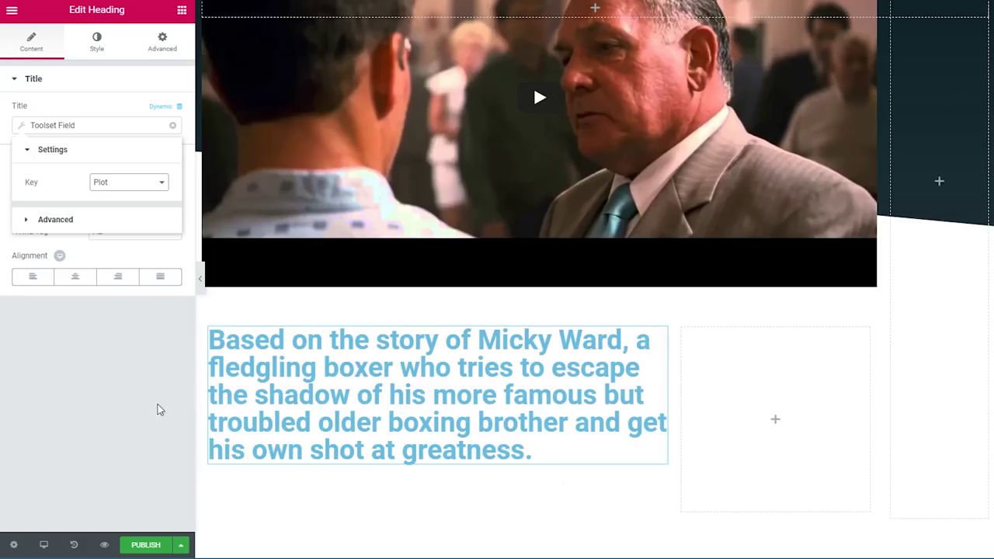
{"action": "left_click", "coordinate": [111, 85]}
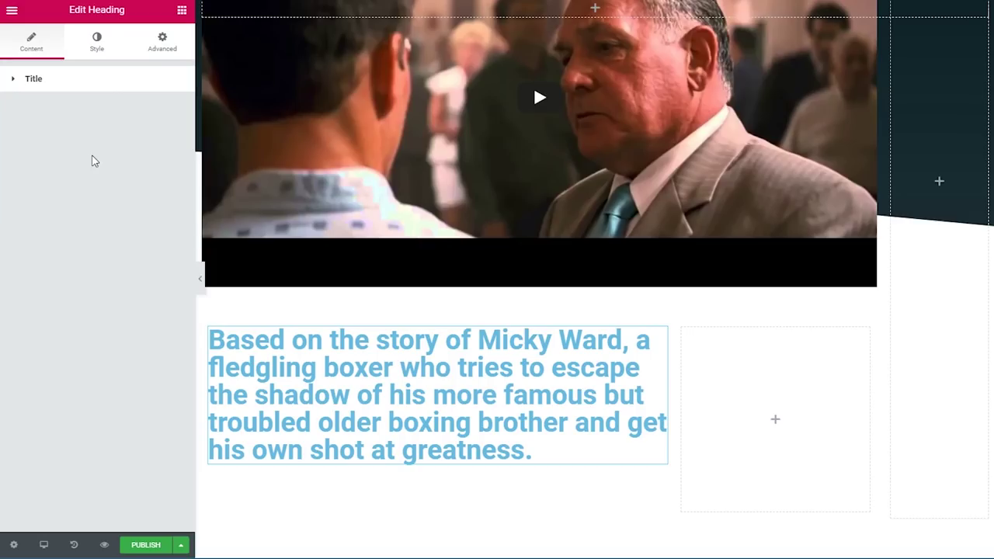
Set the plot heading's text color to #54595f.
{"action": "left_click", "coordinate": [98, 43]}
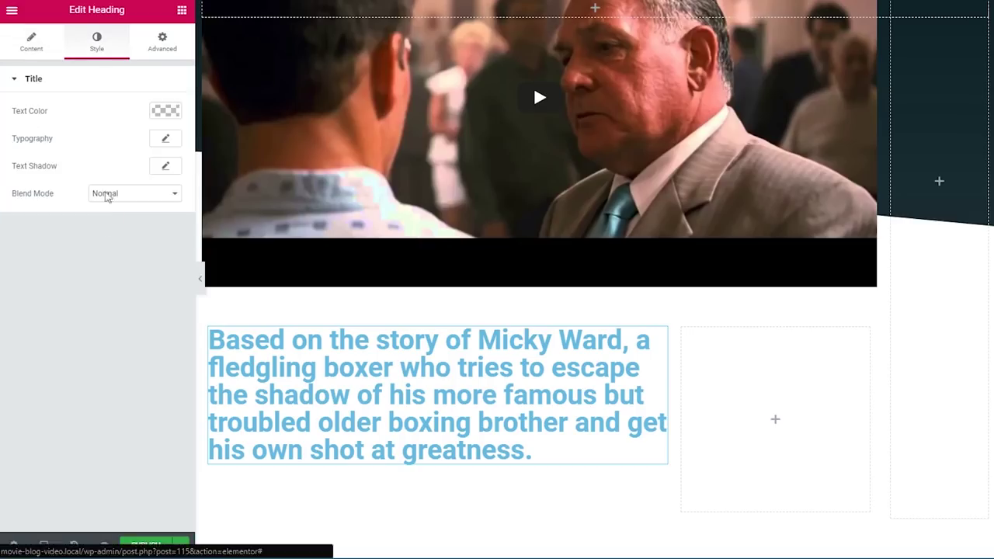
{"action": "left_click", "coordinate": [165, 111]}
{"action": "left_click", "coordinate": [51, 110]}
{"action": "type", "text": "54595"}
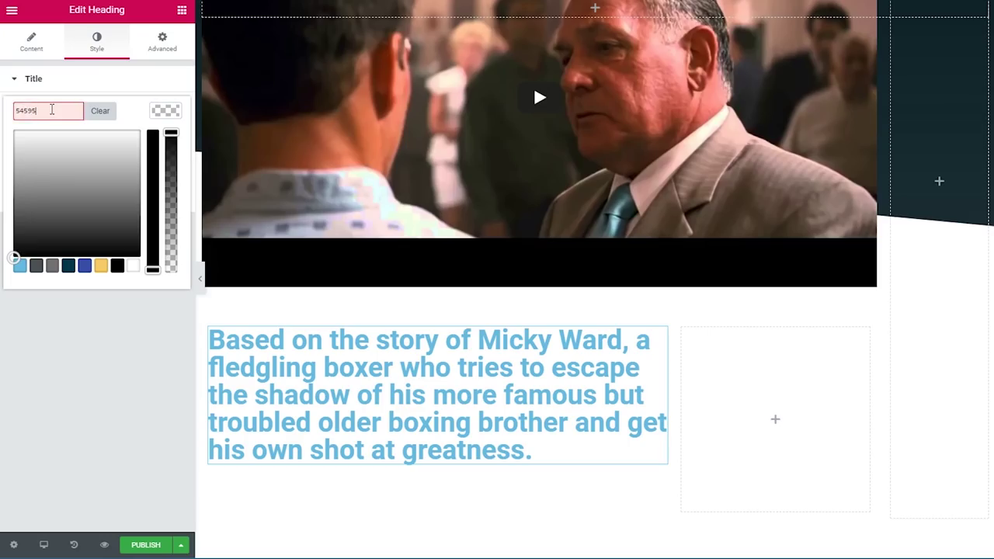
{"action": "type", "text": "f"}
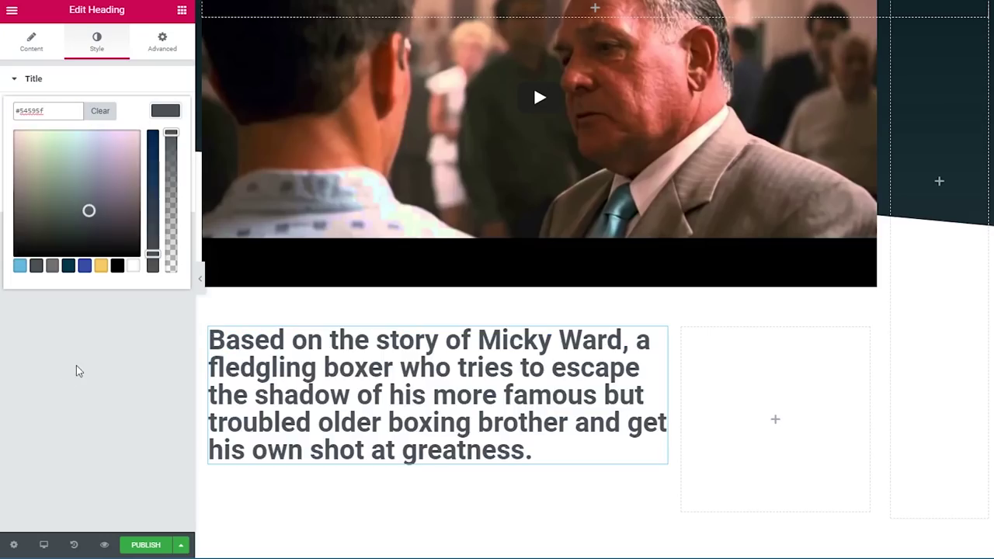
{"action": "left_click", "coordinate": [102, 266]}
Set the plot heading's typography to size 17 px, weight 300 and Italic style.
{"action": "left_click", "coordinate": [163, 139]}
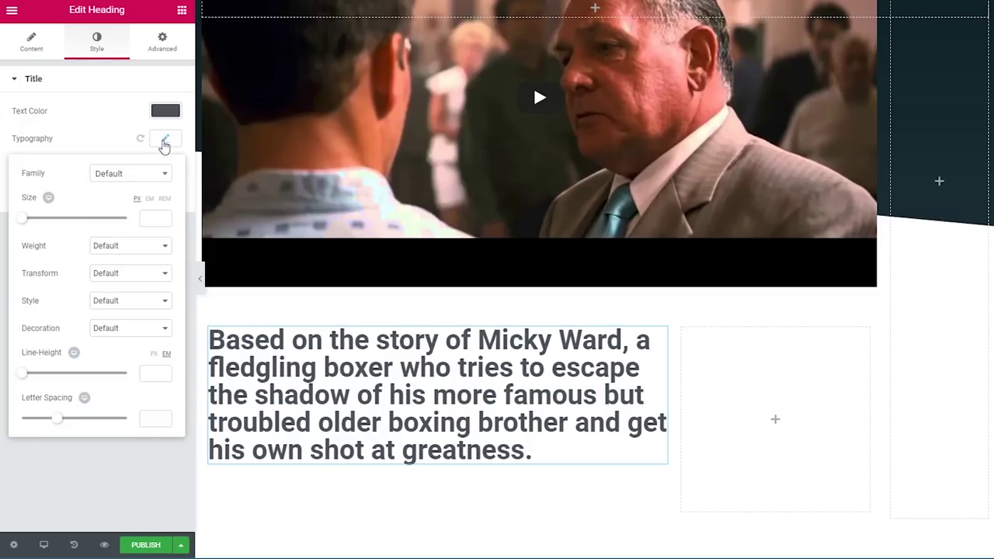
{"action": "left_click", "coordinate": [143, 218]}
{"action": "type", "text": "17"}
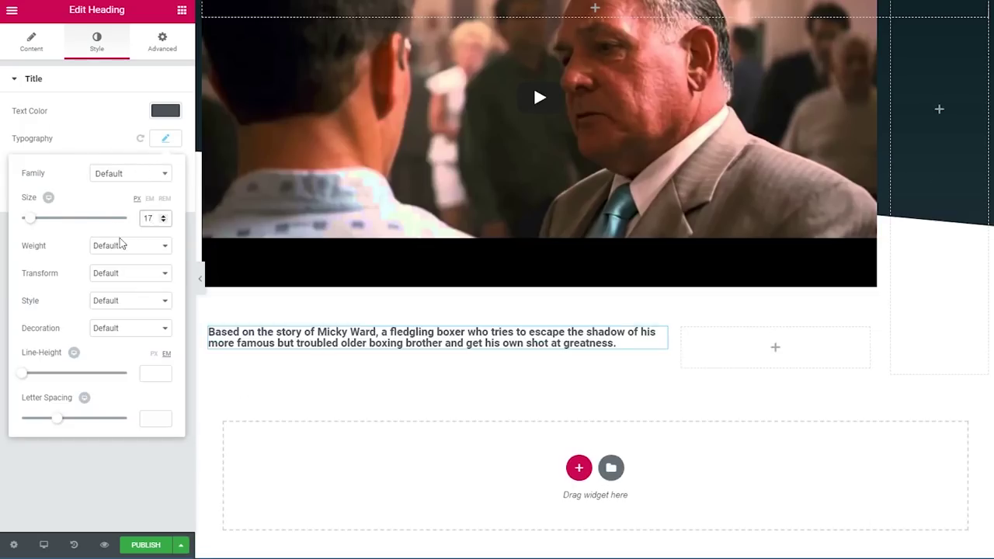
{"action": "left_click", "coordinate": [118, 246]}
{"action": "left_click", "coordinate": [113, 270]}
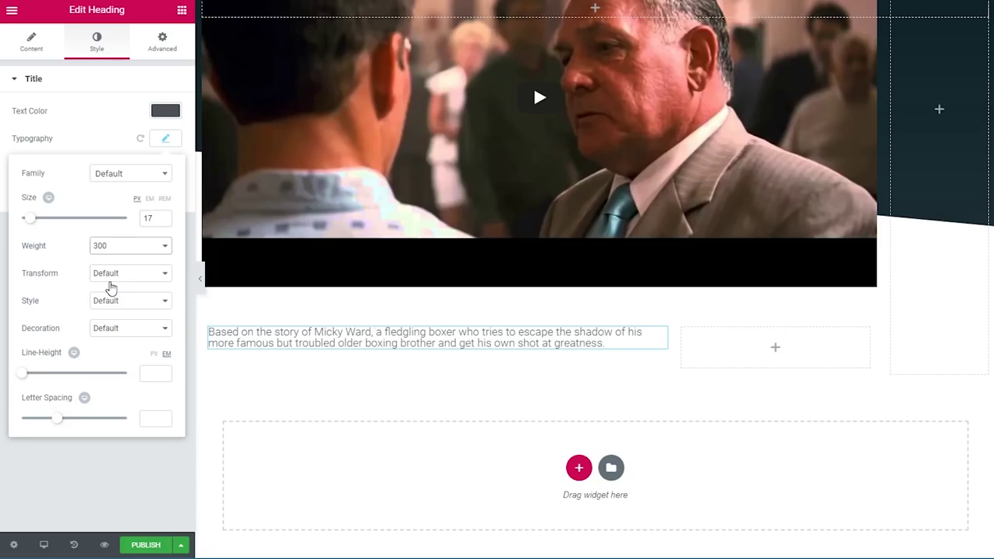
{"action": "left_click", "coordinate": [109, 301]}
{"action": "left_click", "coordinate": [105, 332]}
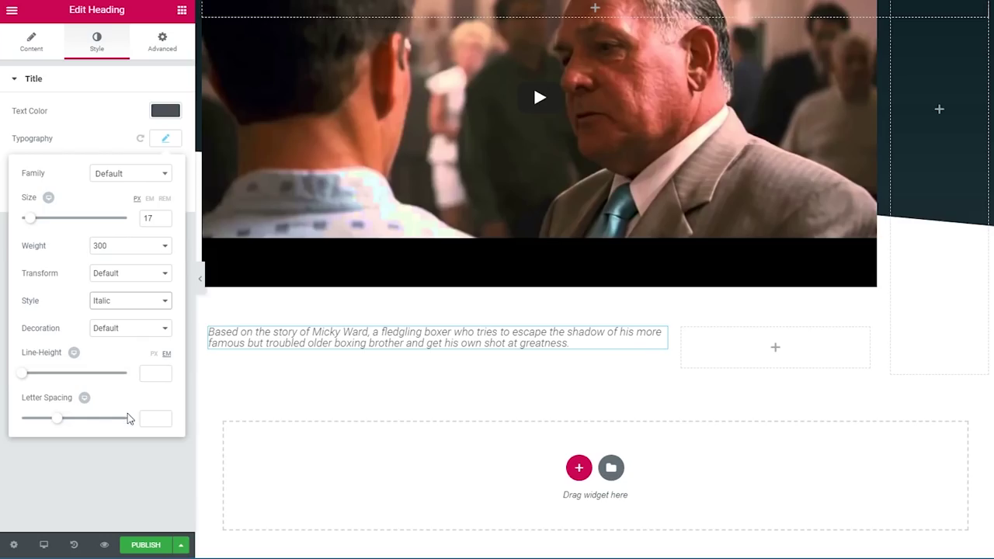
Set the plot heading's line height to 1.6 em and its letter spacing to 0.5.
{"action": "left_click", "coordinate": [157, 374]}
{"action": "type", "text": "1.6"}
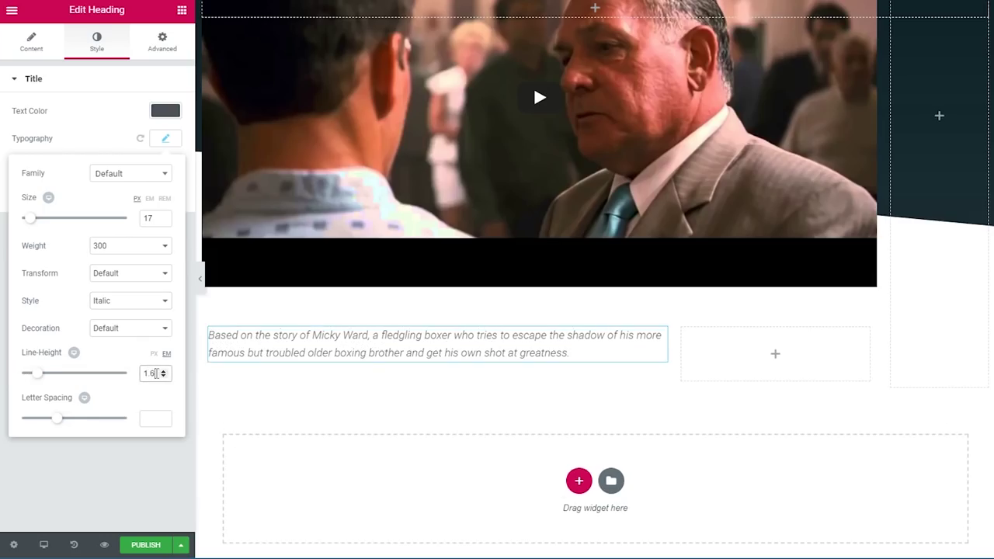
{"action": "left_click", "coordinate": [149, 418]}
{"action": "type", "text": "0.5"}
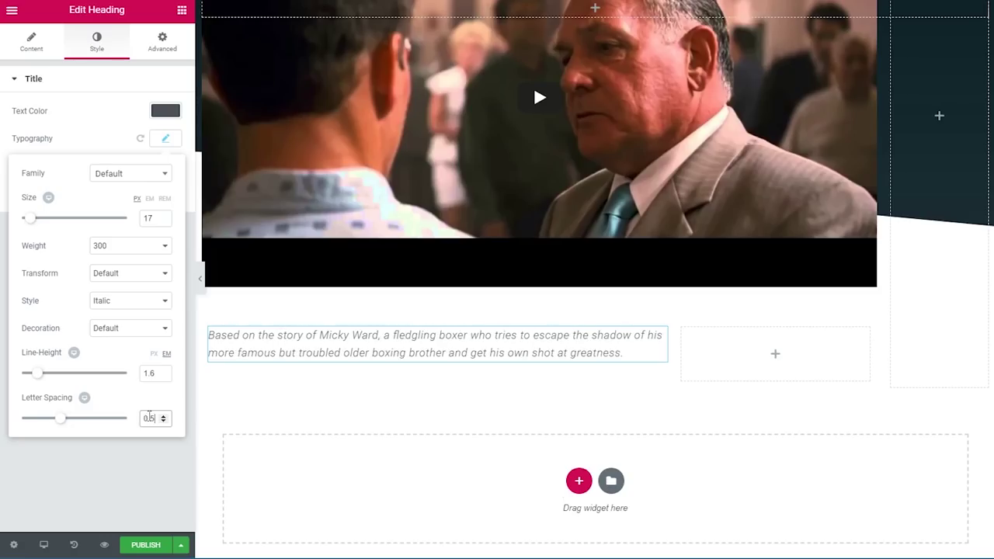
{"action": "left_click", "coordinate": [170, 357]}
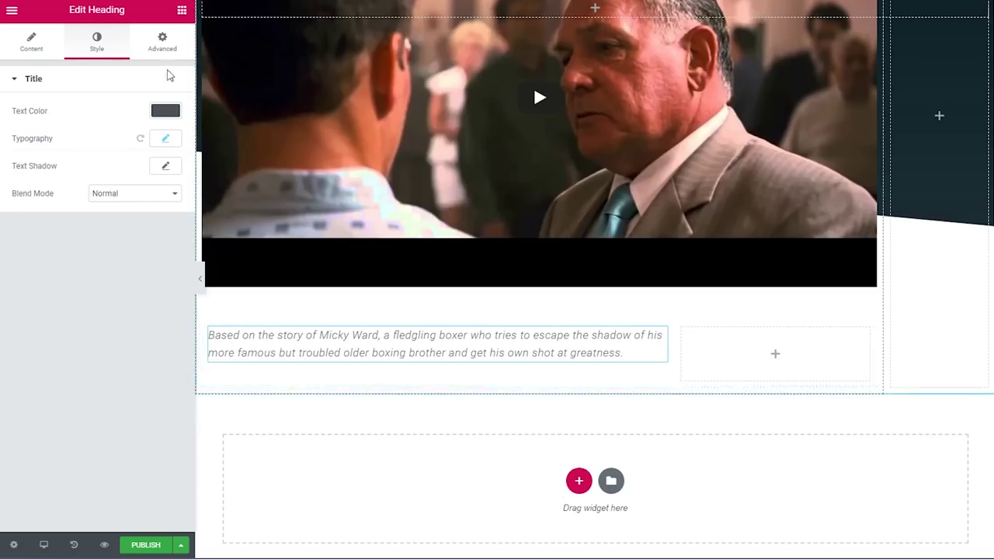
Find the Icon Box widget and place it in the inner section's second column.
{"action": "left_click", "coordinate": [180, 9]}
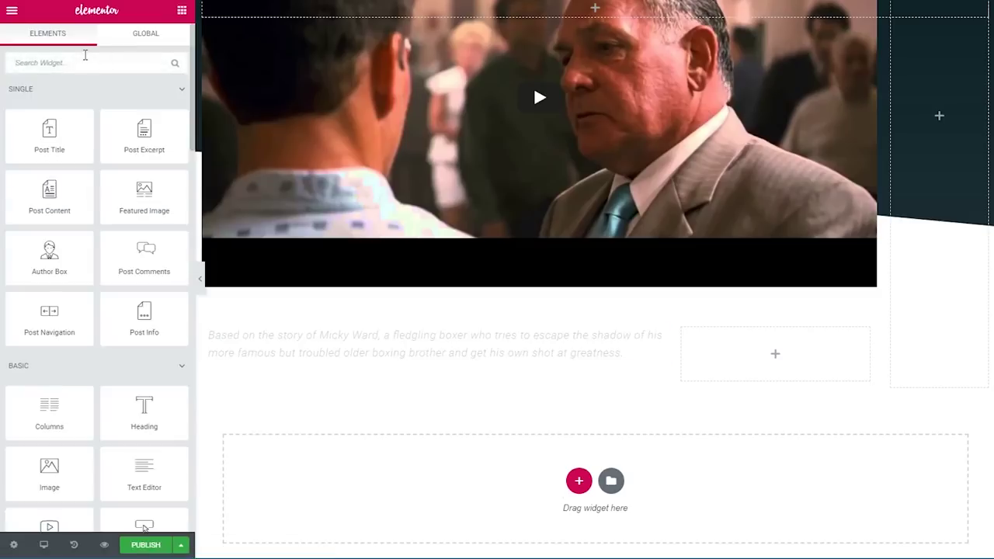
{"action": "type", "text": "icon"}
{"action": "left_click_drag", "start_coordinate": [136, 105], "coordinate": [729, 357]}
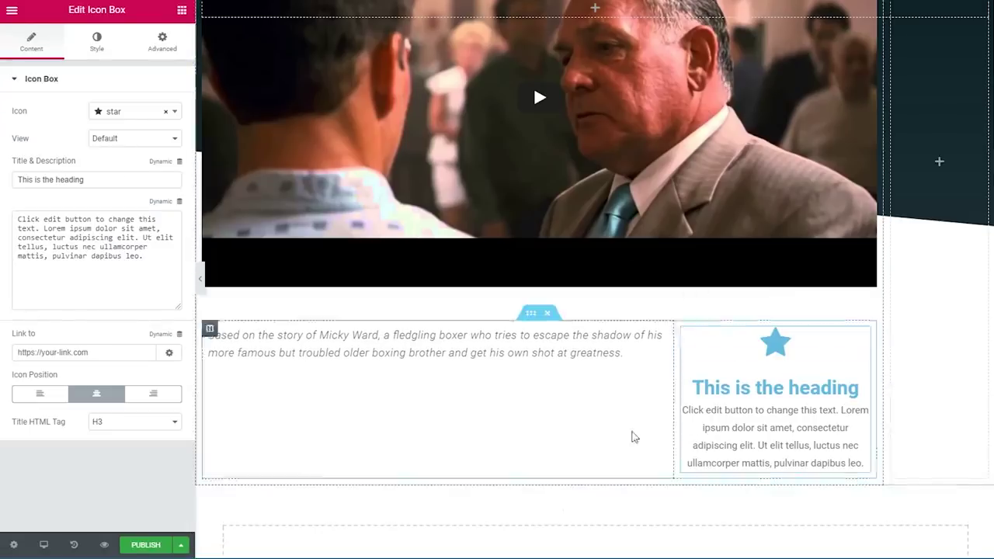
Change the icon box's icon to imdb and clear its description text.
{"action": "left_click", "coordinate": [122, 117]}
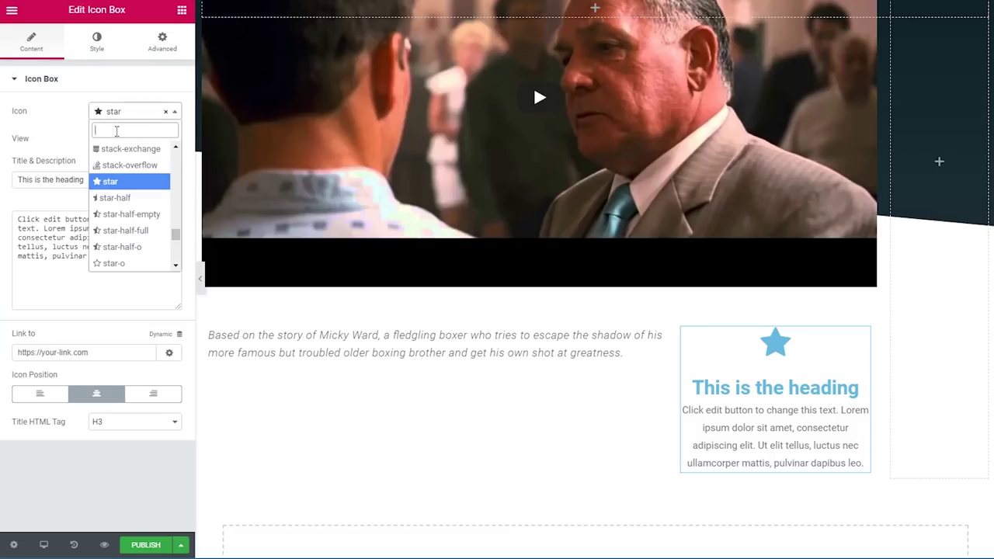
{"action": "type", "text": "imd"}
{"action": "left_click", "coordinate": [110, 153]}
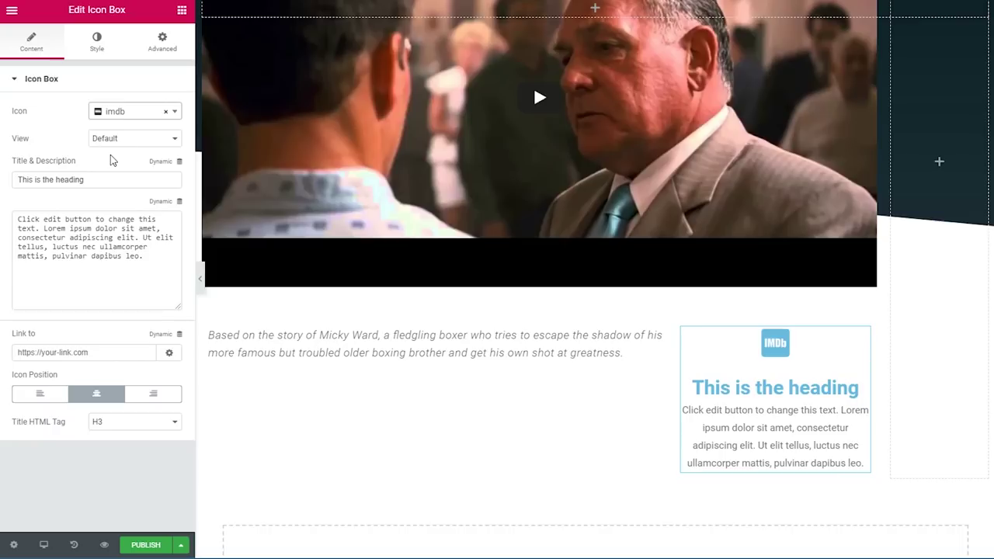
{"action": "left_click_drag", "start_coordinate": [39, 259], "coordinate": [18, 219]}
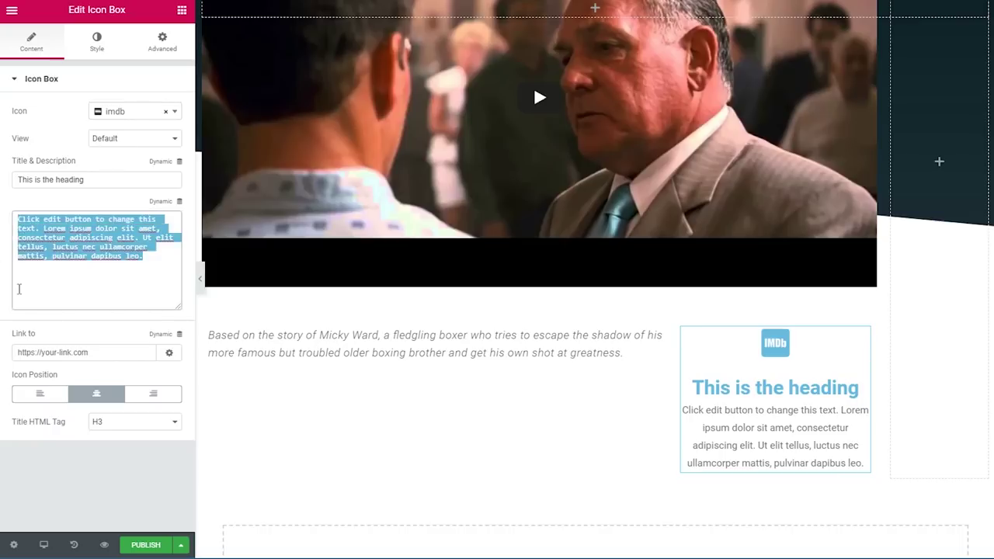
{"action": "key", "text": "BackSpace"}
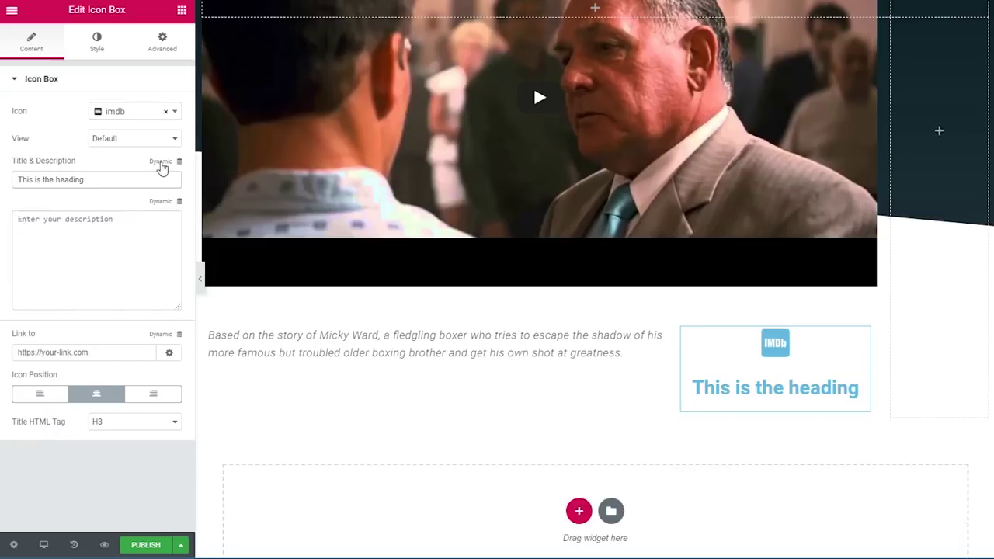
Link the icon box's title dynamically to the Toolset Field with the Rating key.
{"action": "left_click", "coordinate": [160, 163]}
{"action": "scroll", "coordinate": [125, 264], "scroll_direction": "down", "scroll_amount": 5}
{"action": "left_click", "coordinate": [111, 338]}
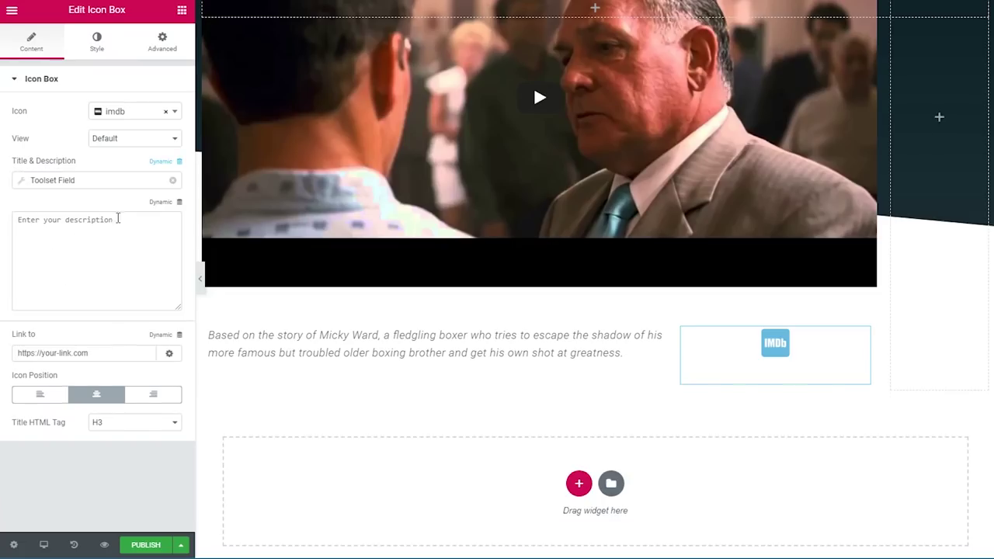
{"action": "left_click", "coordinate": [101, 184]}
{"action": "left_click", "coordinate": [111, 239]}
{"action": "left_click", "coordinate": [132, 272]}
{"action": "left_click", "coordinate": [122, 305]}
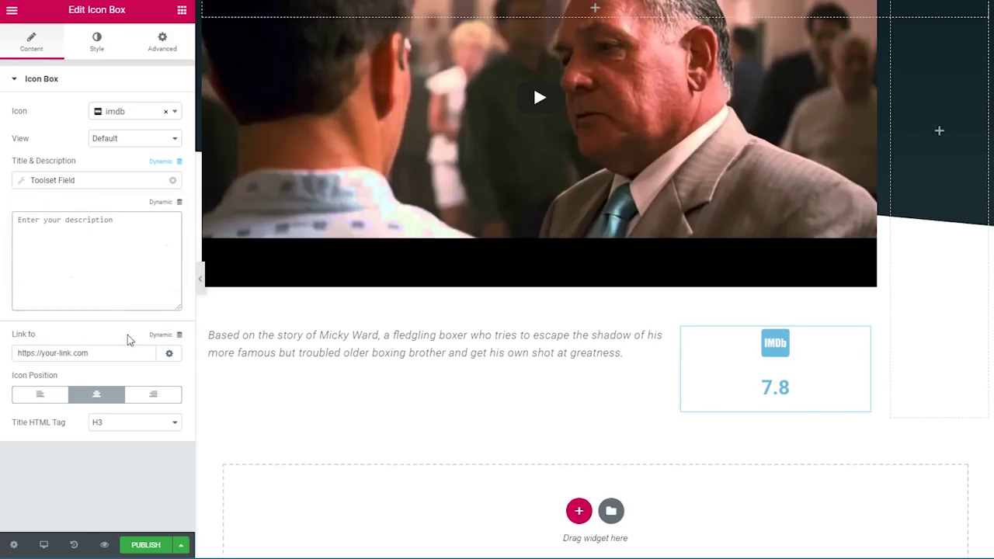
Position the icon to the right of the rating and set its primary color to #003c54.
{"action": "left_click", "coordinate": [165, 400]}
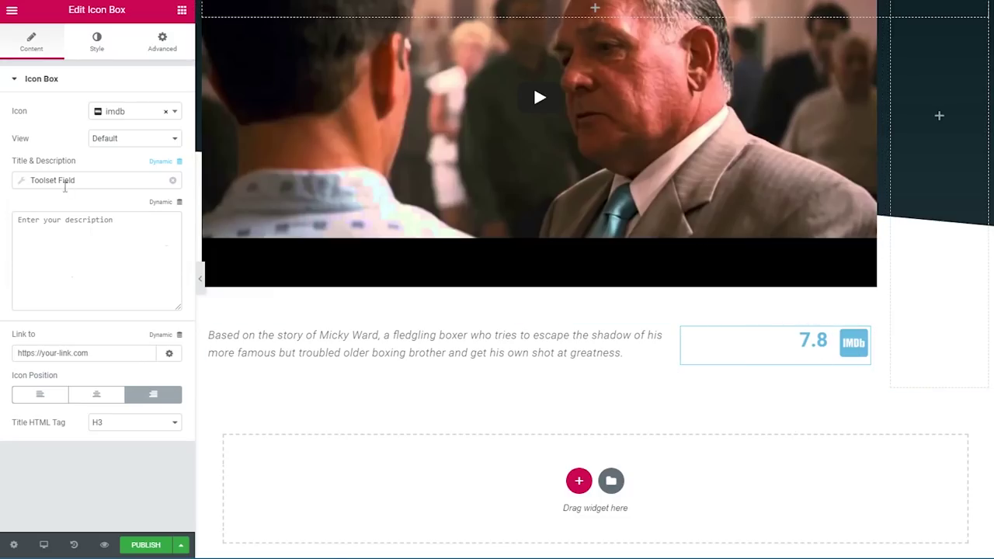
{"action": "left_click", "coordinate": [97, 42]}
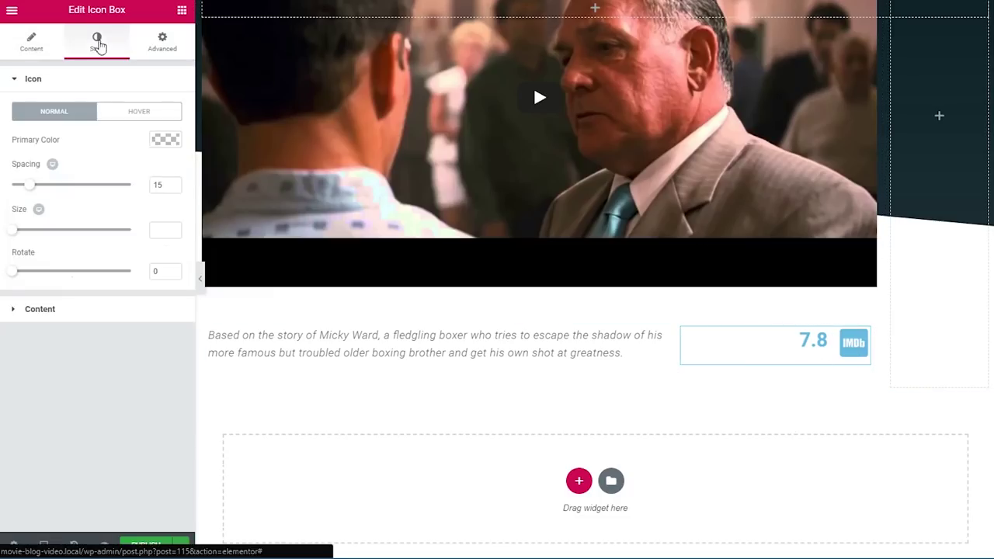
{"action": "left_click", "coordinate": [155, 141]}
{"action": "left_click", "coordinate": [68, 295]}
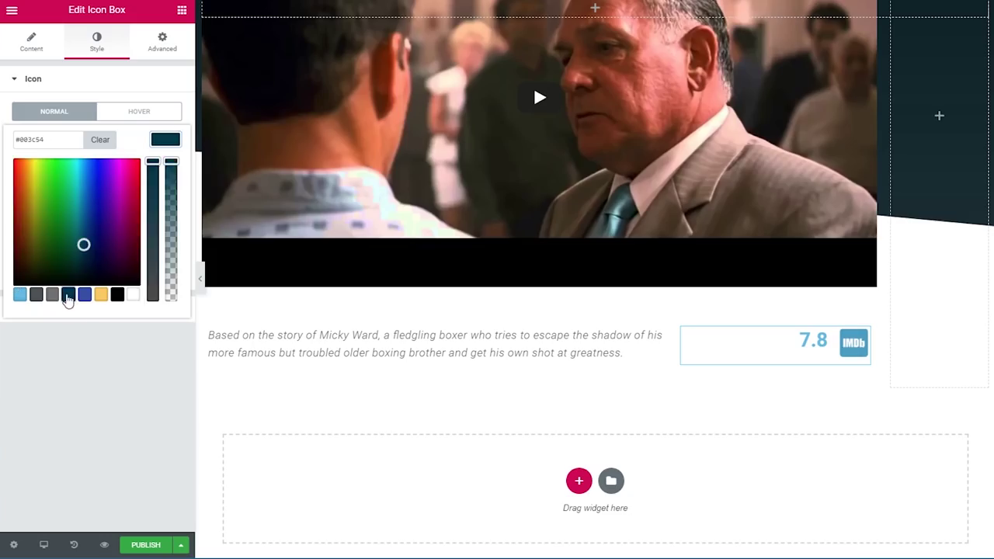
{"action": "left_click", "coordinate": [111, 370]}
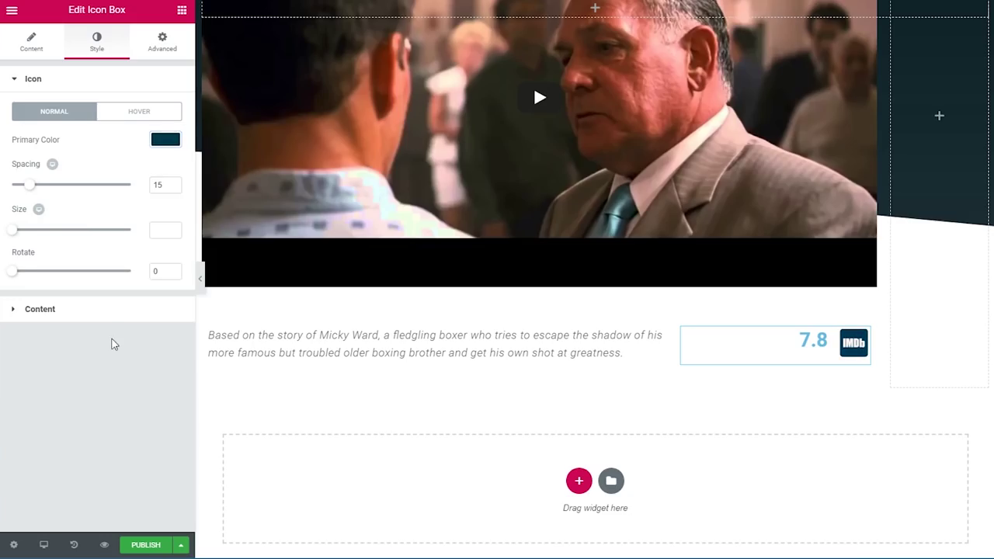
Increase the spacing of the IMDb icon slightly and set its size to 55.
{"action": "left_click", "coordinate": [173, 181]}
{"action": "left_click", "coordinate": [173, 181]}
{"action": "left_click", "coordinate": [173, 182]}
{"action": "left_click", "coordinate": [173, 181]}
{"action": "left_click", "coordinate": [159, 231]}
{"action": "type", "text": "55"}
Color the icon box's rating title with the same dark teal swatch as the icon.
{"action": "left_click", "coordinate": [133, 312]}
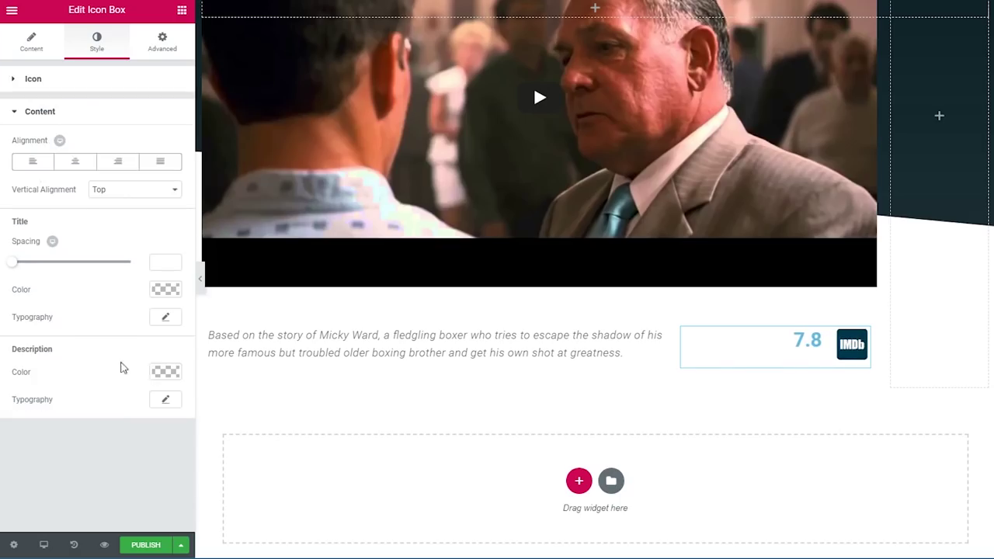
{"action": "left_click", "coordinate": [166, 289]}
{"action": "left_click", "coordinate": [76, 443]}
{"action": "left_click", "coordinate": [93, 487]}
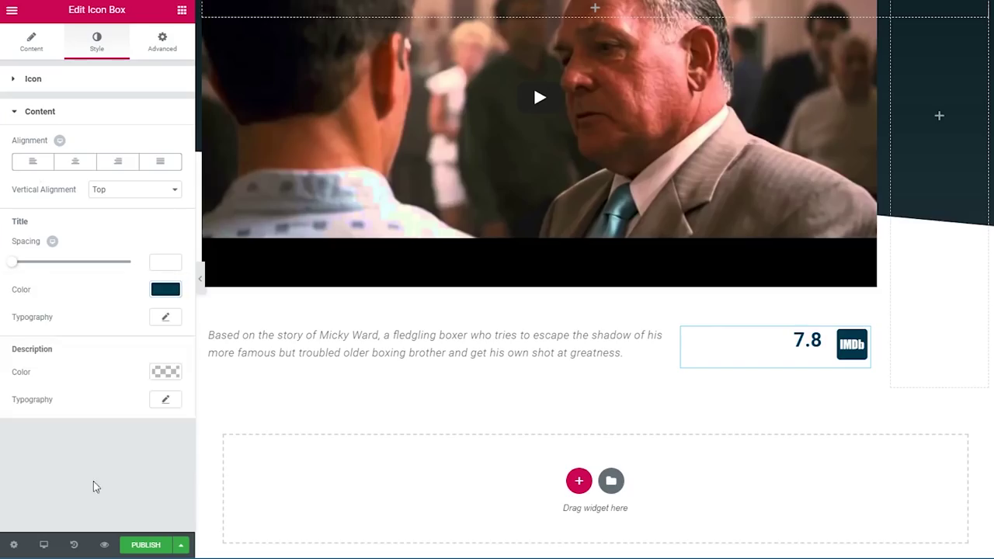
Set the line height of the icon box's title typography to 1.8 em.
{"action": "left_click", "coordinate": [165, 317]}
{"action": "scroll", "coordinate": [121, 487], "scroll_direction": "down", "scroll_amount": 1}
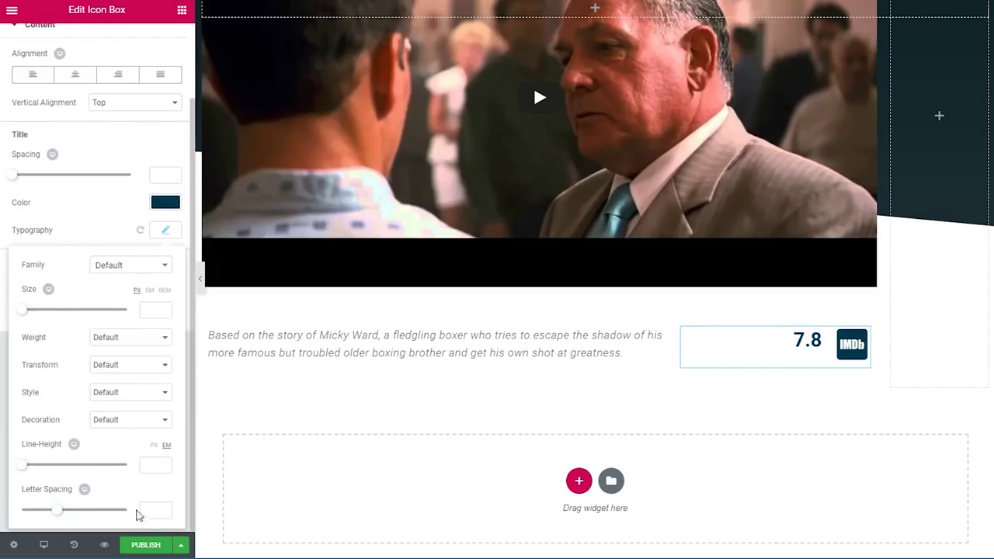
{"action": "left_click", "coordinate": [149, 463]}
{"action": "type", "text": "1.8"}
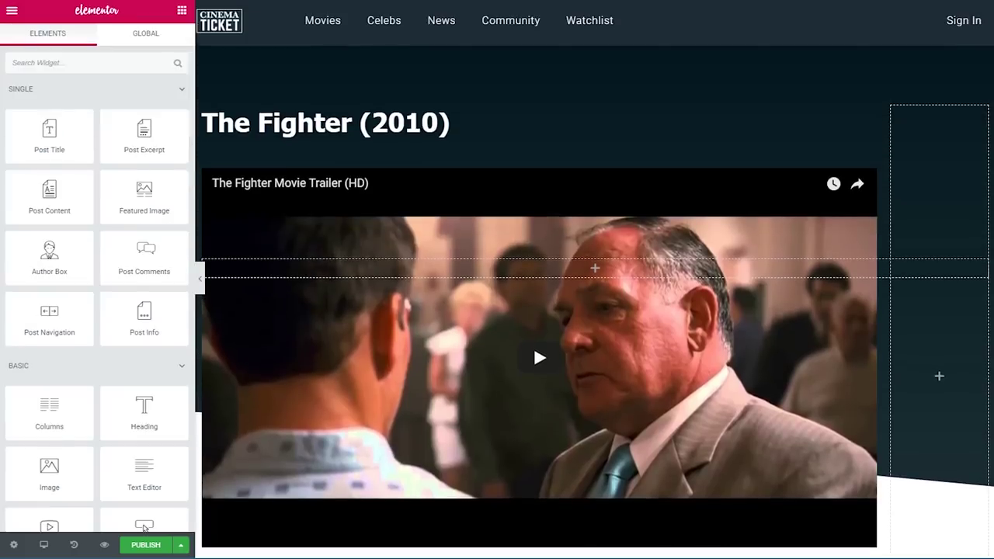
Find the Share Buttons widget and place it in the narrow column beside the movie title.
{"action": "left_click", "coordinate": [23, 58]}
{"action": "type", "text": "sha"}
{"action": "left_click_drag", "start_coordinate": [49, 105], "coordinate": [939, 381]}
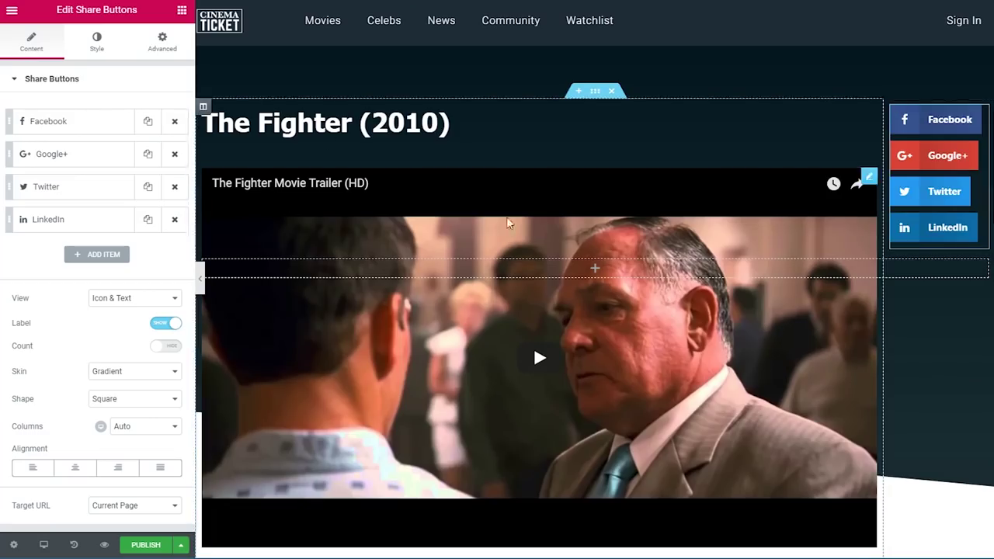
Remove LinkedIn from the share buttons and set their view to Icon.
{"action": "left_click", "coordinate": [175, 220]}
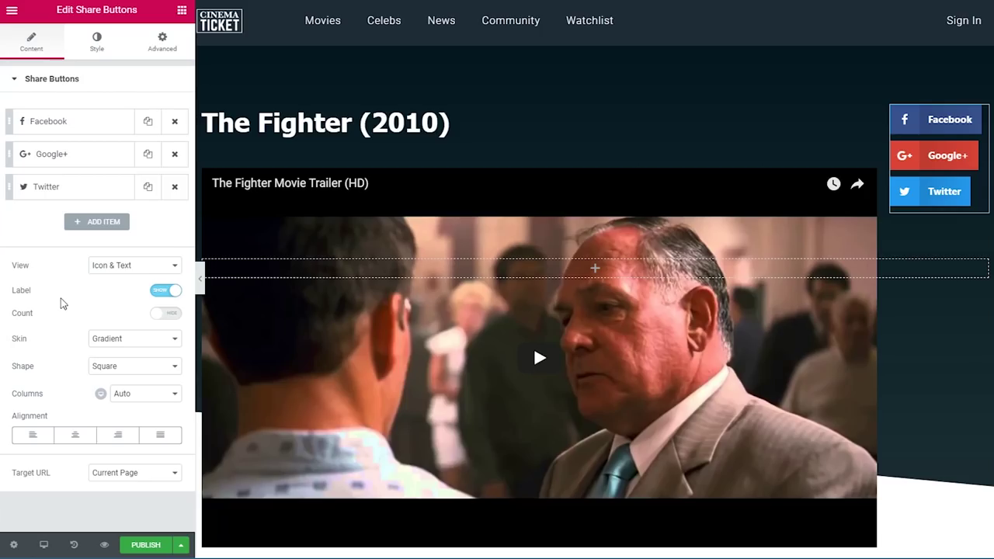
{"action": "left_click", "coordinate": [109, 265]}
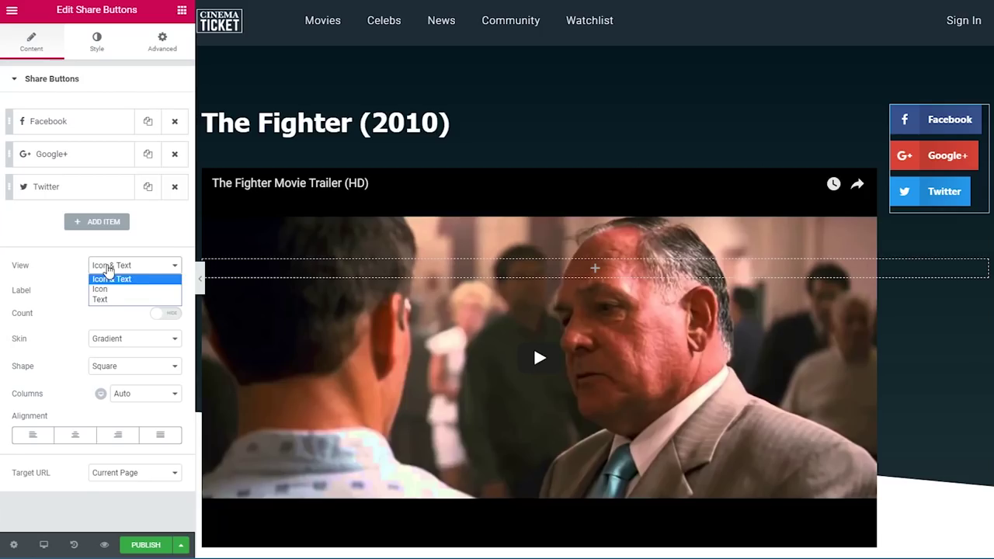
{"action": "left_click", "coordinate": [109, 287]}
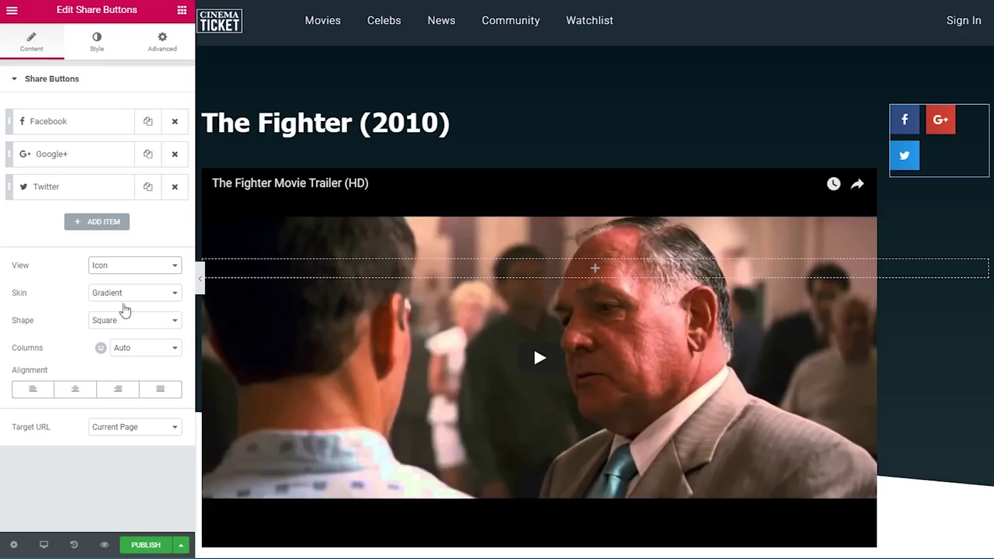
Set the share buttons' shape to Circle and arrange them in 1 column.
{"action": "left_click", "coordinate": [134, 322]}
{"action": "left_click", "coordinate": [121, 356]}
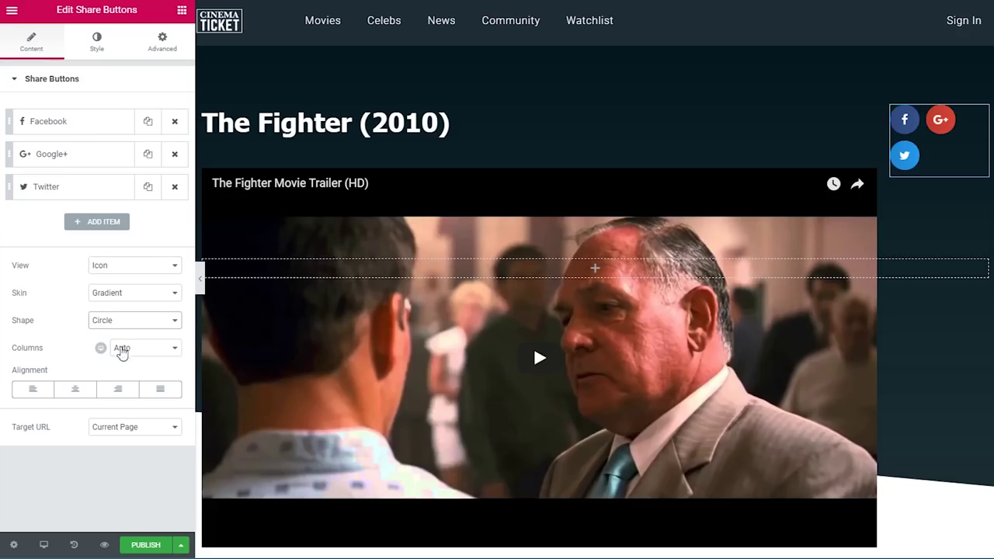
{"action": "left_click", "coordinate": [129, 349]}
{"action": "left_click", "coordinate": [132, 381]}
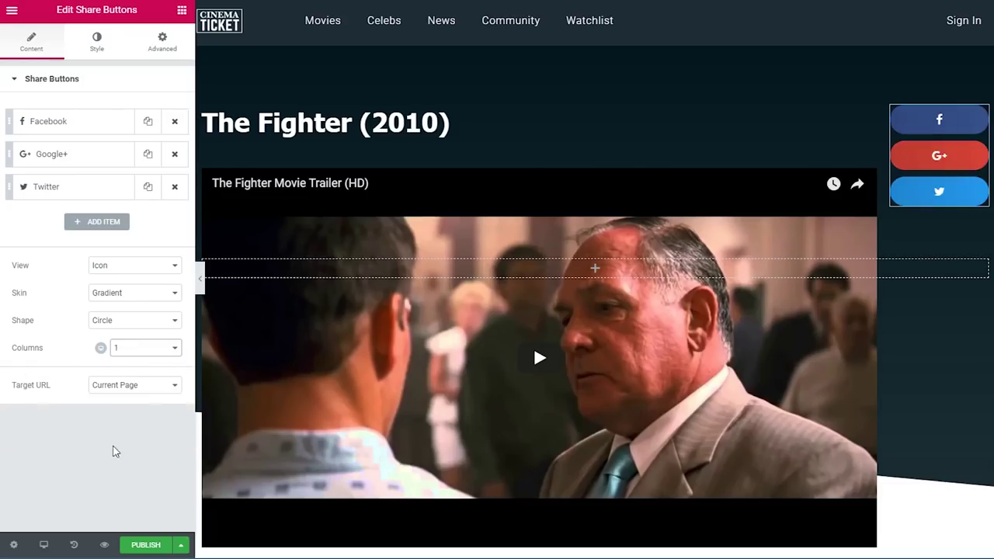
Unlink the share buttons' margin values and set the top margin to 100 px.
{"action": "left_click", "coordinate": [89, 45]}
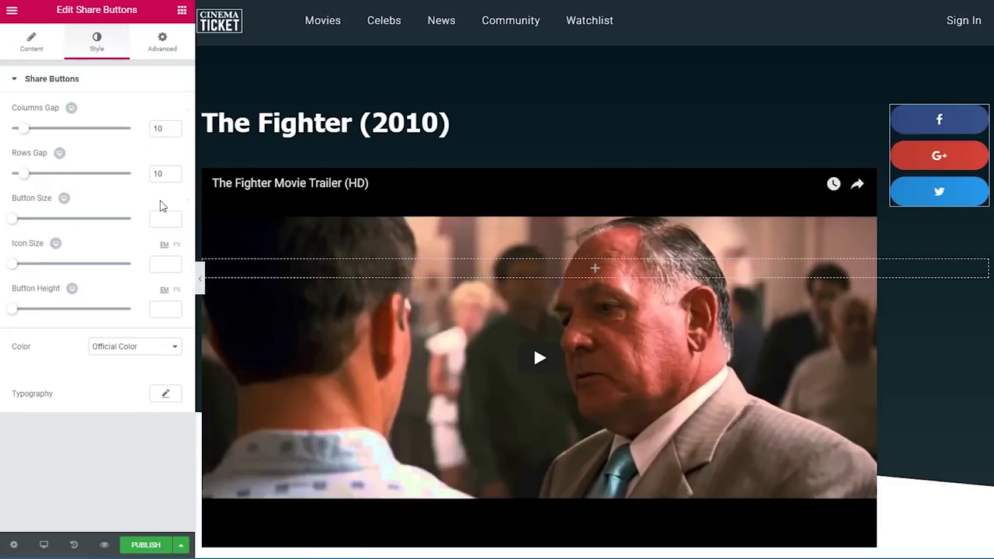
{"action": "left_click", "coordinate": [175, 43]}
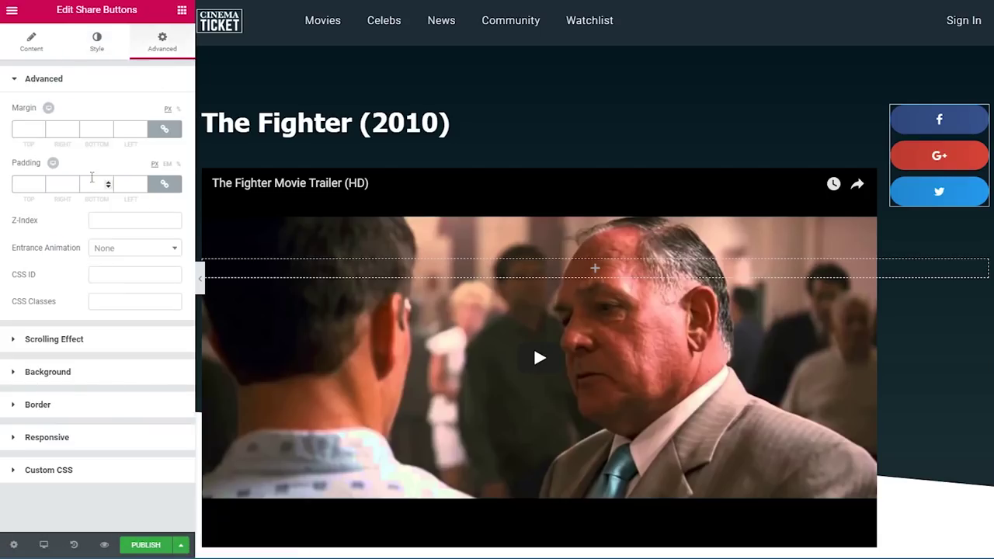
{"action": "left_click", "coordinate": [164, 130]}
{"action": "double_click", "coordinate": [24, 130]}
{"action": "type", "text": "100"}
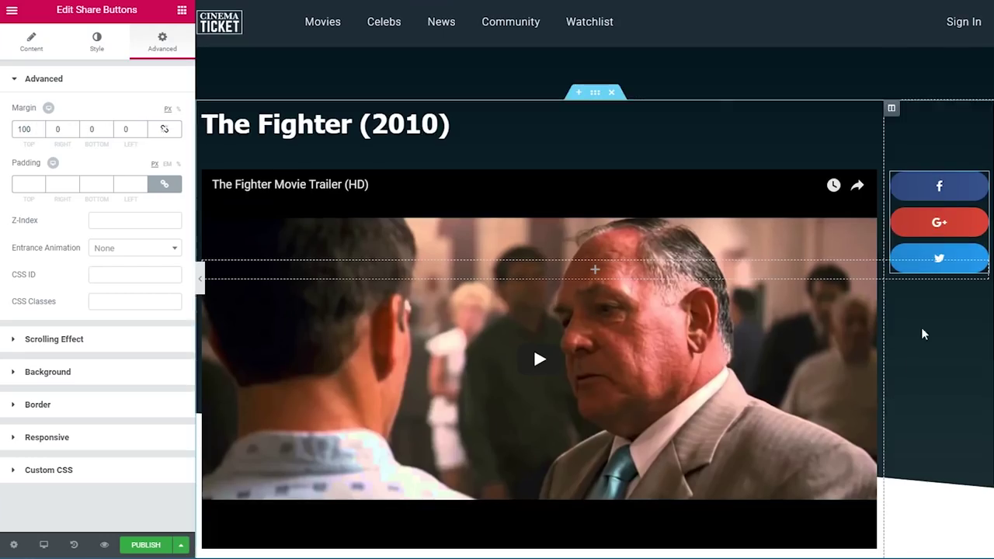
Set the left margin of the column holding the share buttons to 100 px.
{"action": "left_click", "coordinate": [892, 109]}
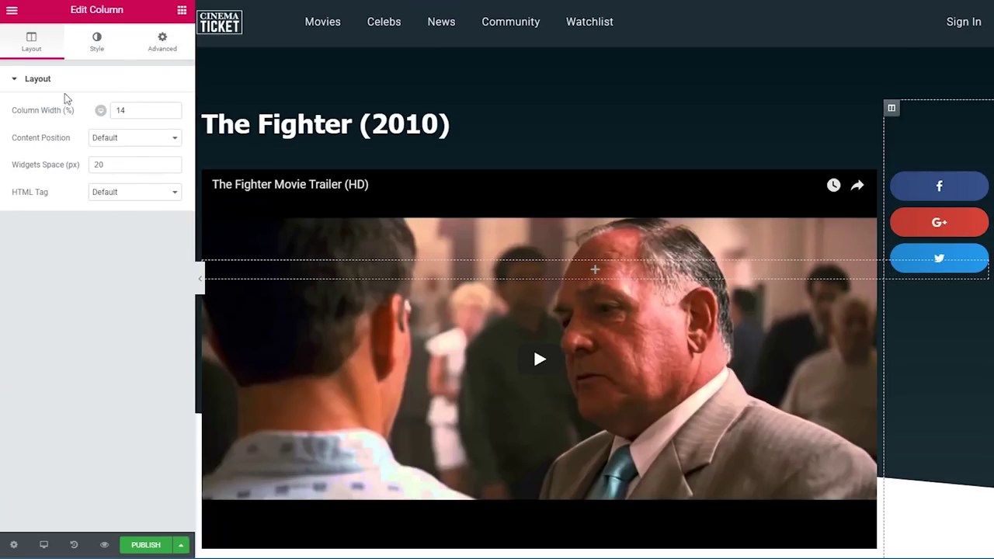
{"action": "left_click", "coordinate": [158, 49]}
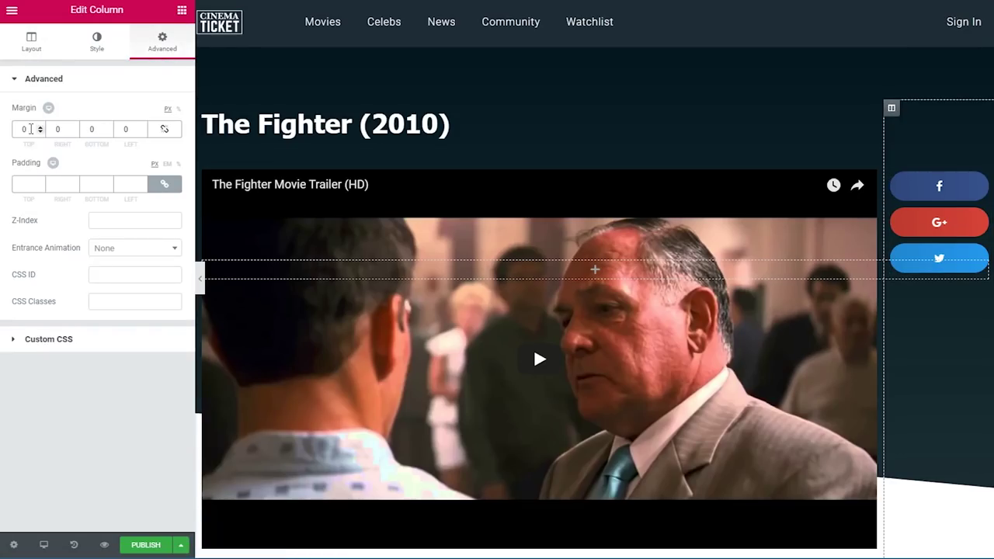
{"action": "double_click", "coordinate": [138, 129]}
{"action": "type", "text": "100"}
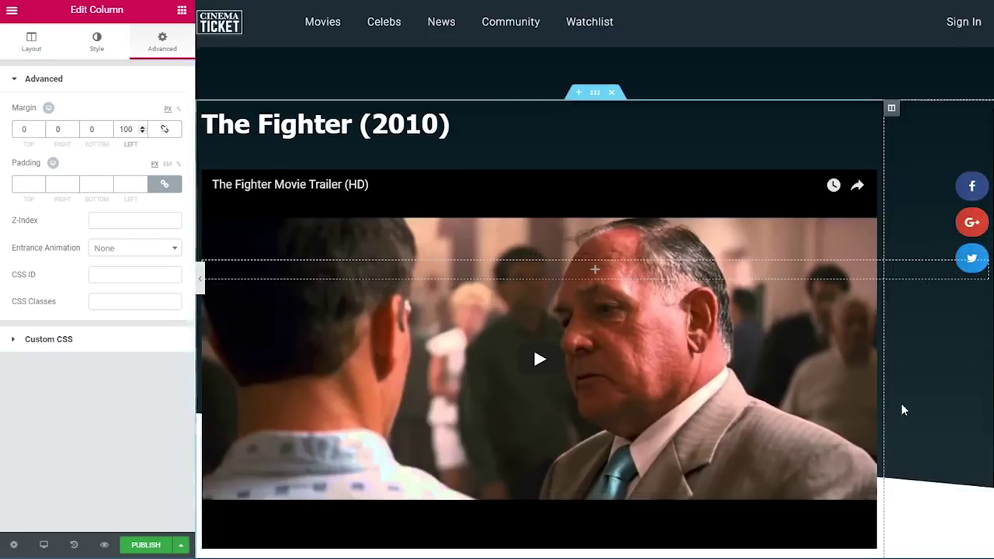
Add a single-column section below the plot and rating, with a boxed content width of 1280.
{"action": "scroll", "coordinate": [906, 378], "scroll_direction": "down", "scroll_amount": 4}
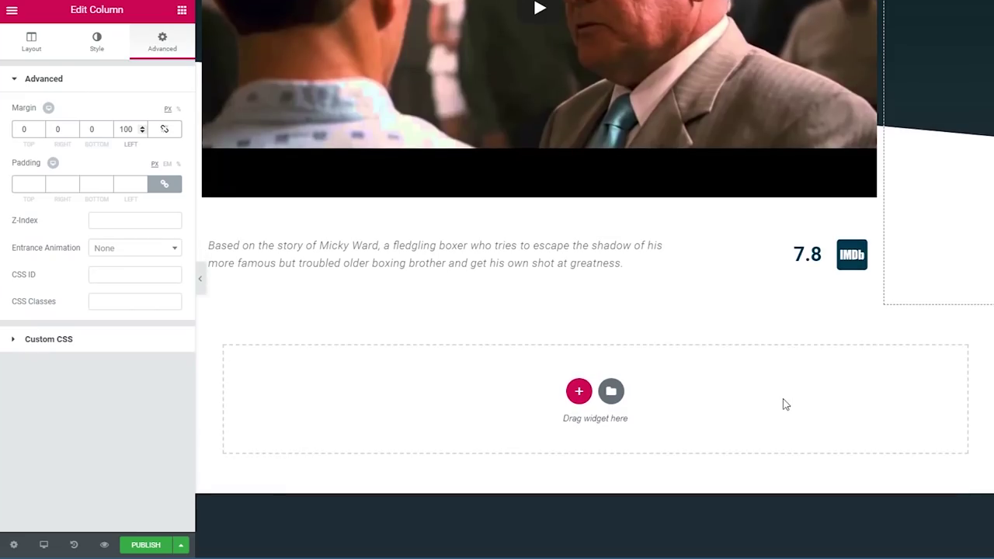
{"action": "left_click", "coordinate": [578, 391]}
{"action": "left_click", "coordinate": [420, 435]}
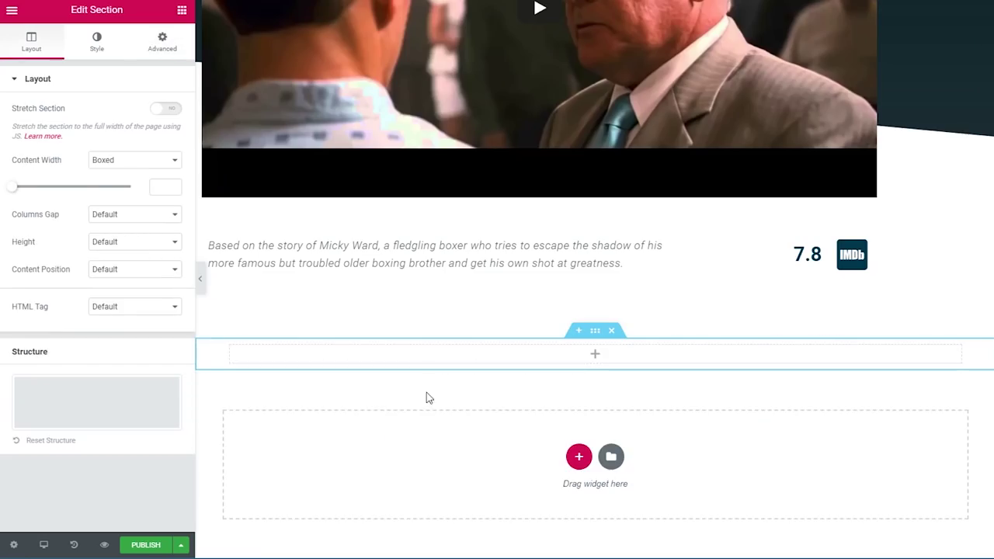
{"action": "left_click", "coordinate": [162, 193]}
{"action": "type", "text": "1280"}
Find the Divider widget and place it in the new single-column section.
{"action": "left_click", "coordinate": [182, 10]}
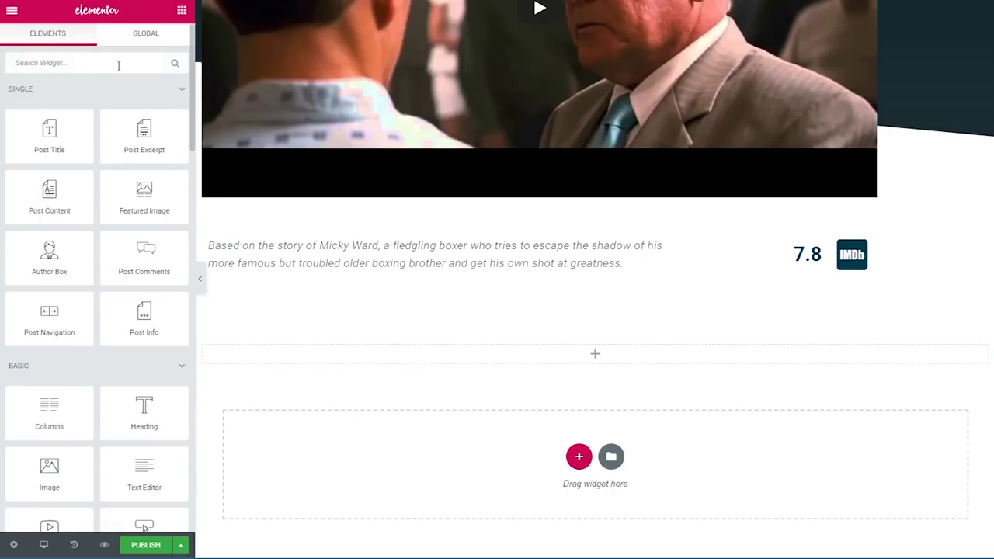
{"action": "type", "text": "div"}
{"action": "left_click_drag", "start_coordinate": [49, 105], "coordinate": [502, 356]}
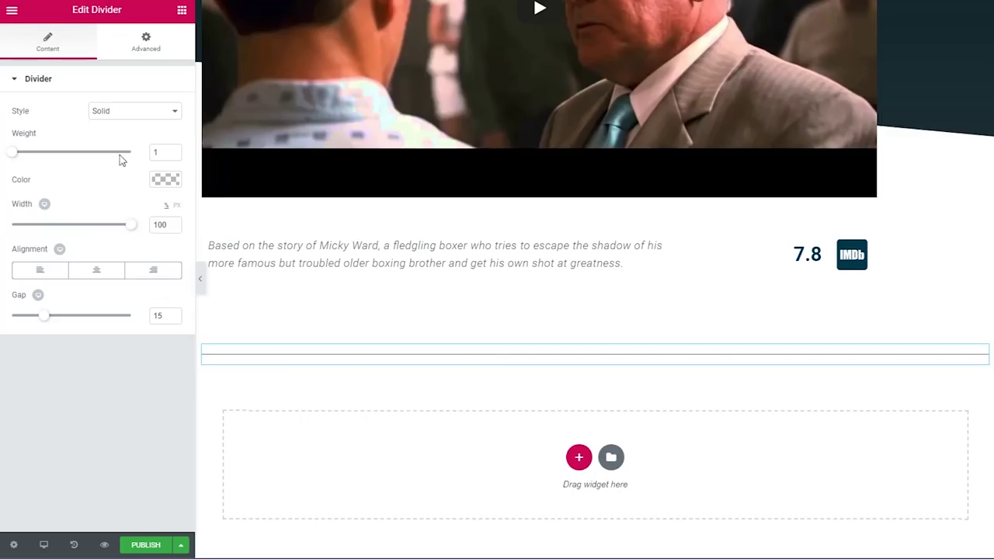
Set the divider's style to Dotted and its color to black.
{"action": "left_click", "coordinate": [124, 114]}
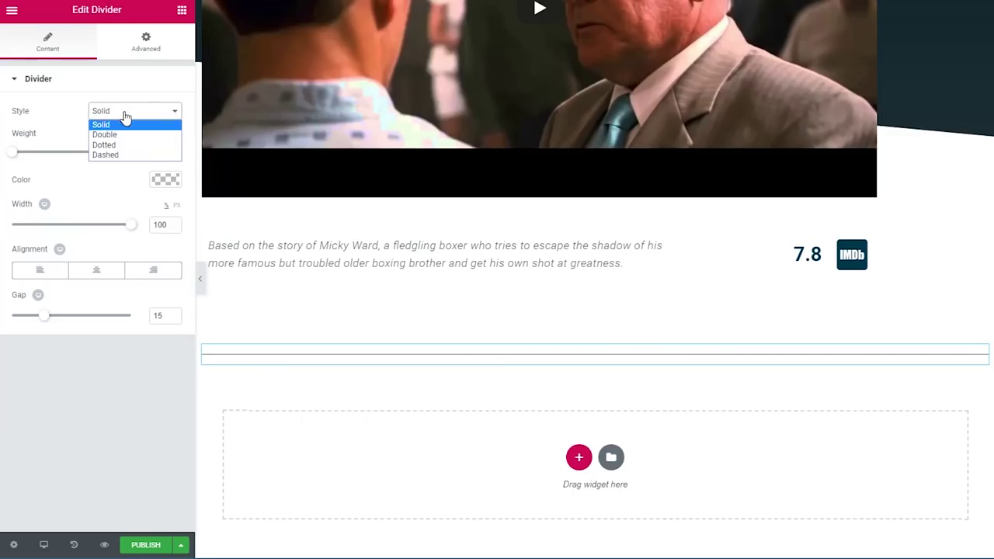
{"action": "left_click", "coordinate": [117, 145]}
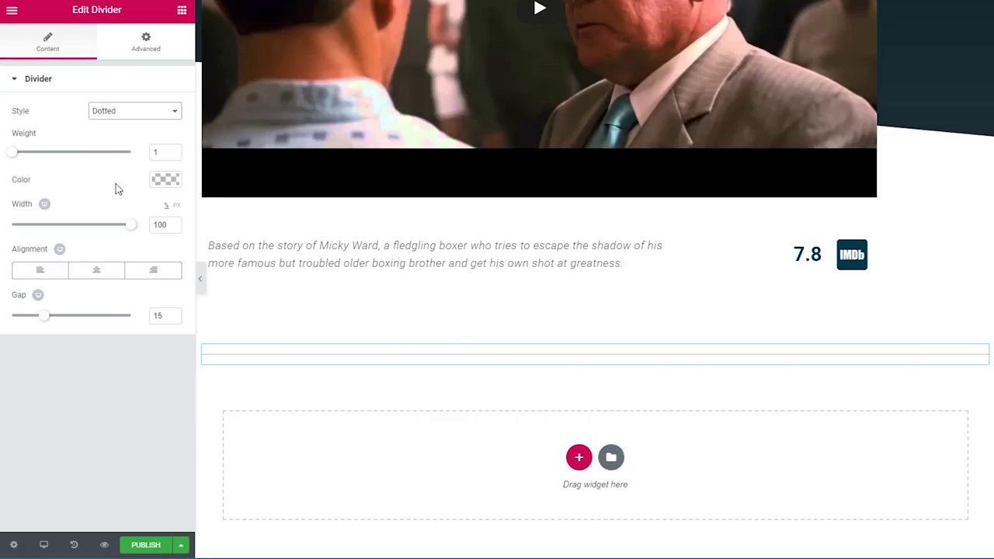
{"action": "left_click", "coordinate": [165, 179]}
{"action": "left_click", "coordinate": [17, 320]}
{"action": "left_click", "coordinate": [93, 422]}
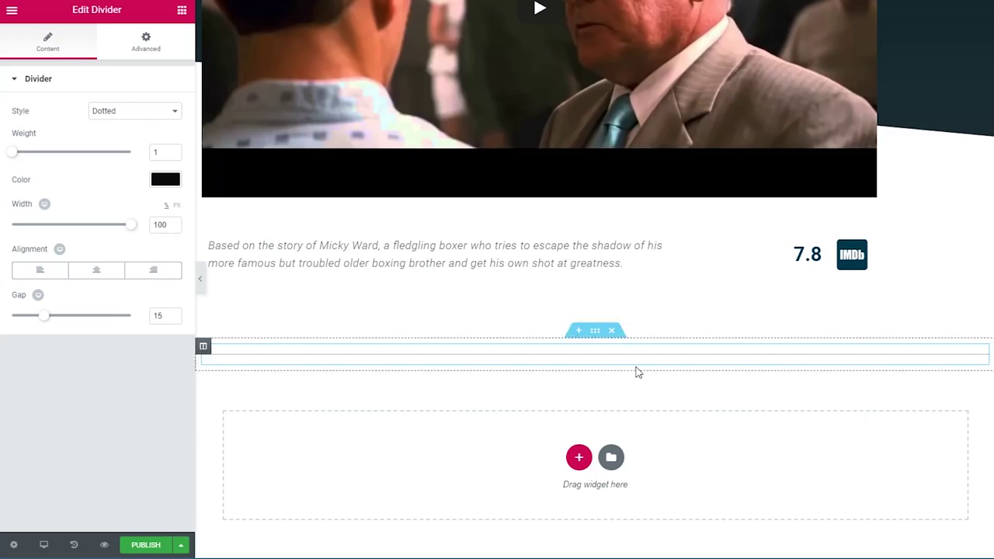
Add a section with two equal columns below the divider and set its content width to 1280.
{"action": "scroll", "coordinate": [498, 393], "scroll_direction": "down", "scroll_amount": 1}
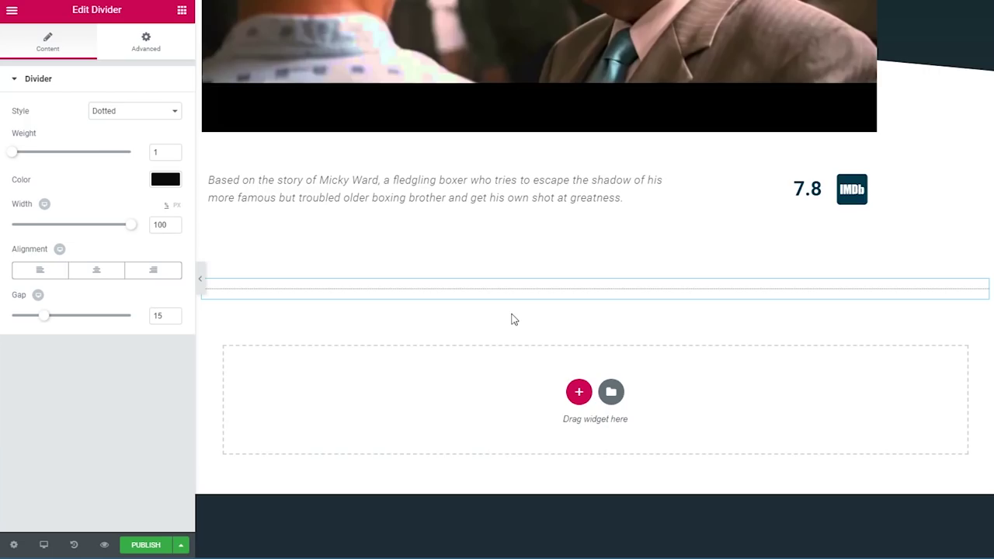
{"action": "left_click", "coordinate": [579, 391]}
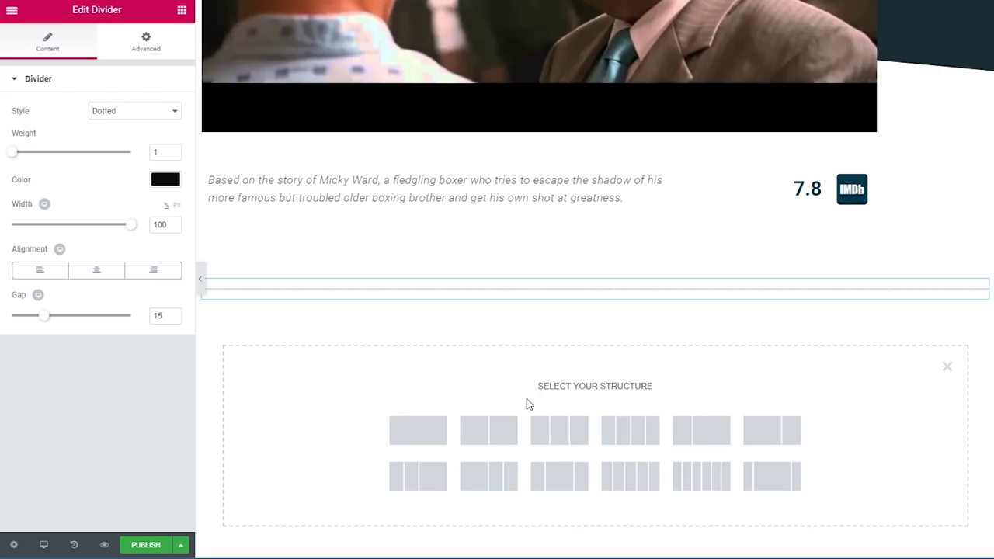
{"action": "left_click", "coordinate": [495, 433]}
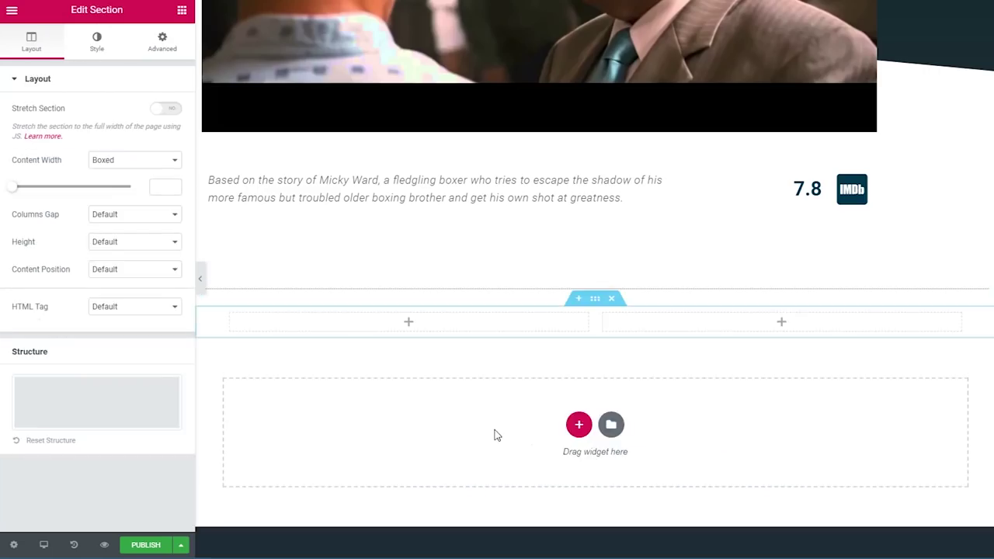
{"action": "left_click", "coordinate": [164, 187]}
{"action": "type", "text": "1280"}
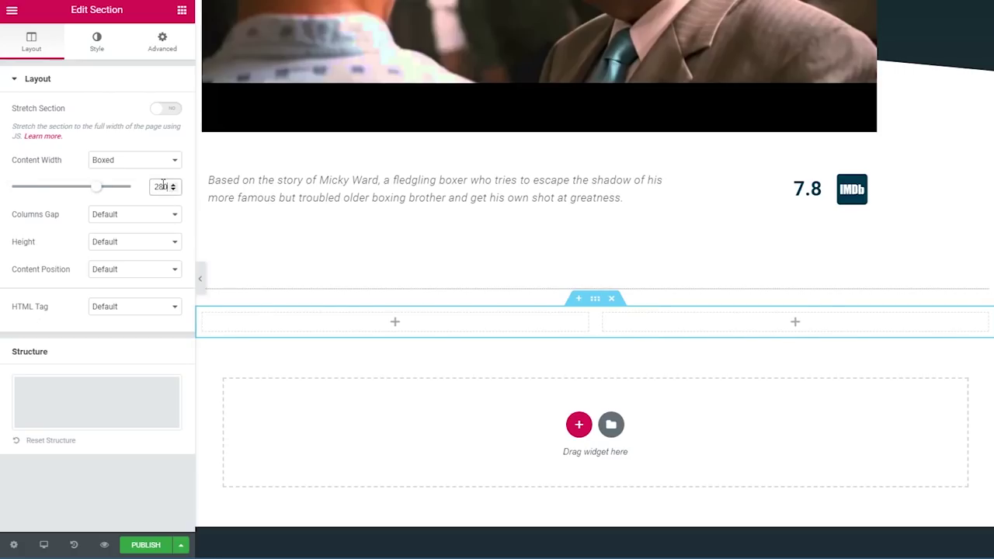
Unlink the two-column section's padding values and set the top padding to 45 px.
{"action": "left_click", "coordinate": [170, 49]}
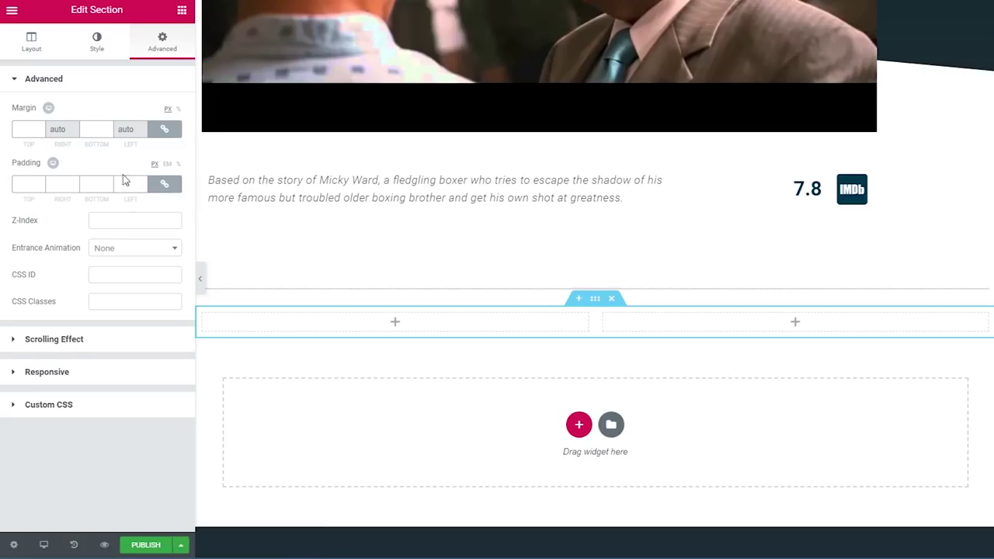
{"action": "left_click", "coordinate": [164, 183]}
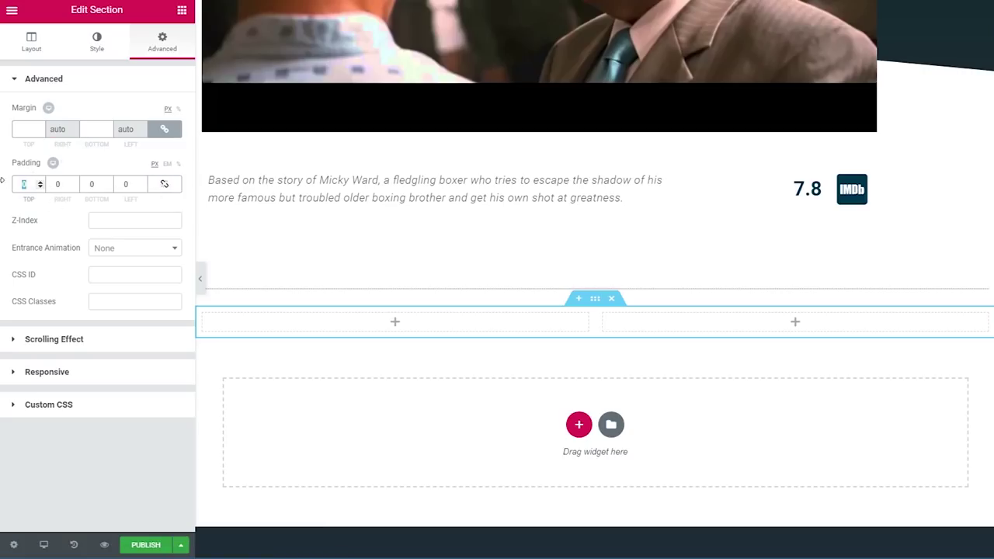
{"action": "type", "text": "45"}
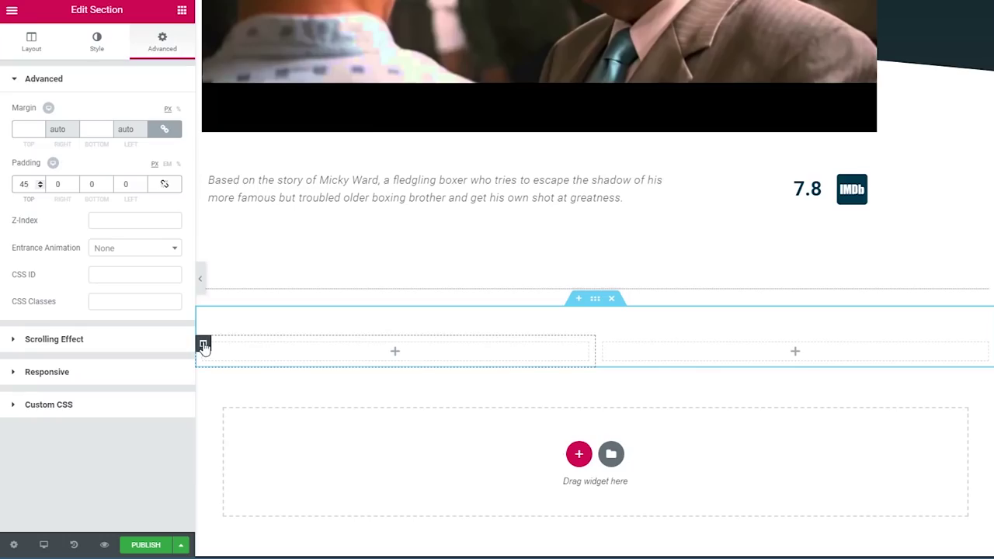
Set the width of the first column in the two-column section to 70%.
{"action": "left_click", "coordinate": [202, 344]}
{"action": "left_click", "coordinate": [129, 104]}
{"action": "type", "text": "70"}
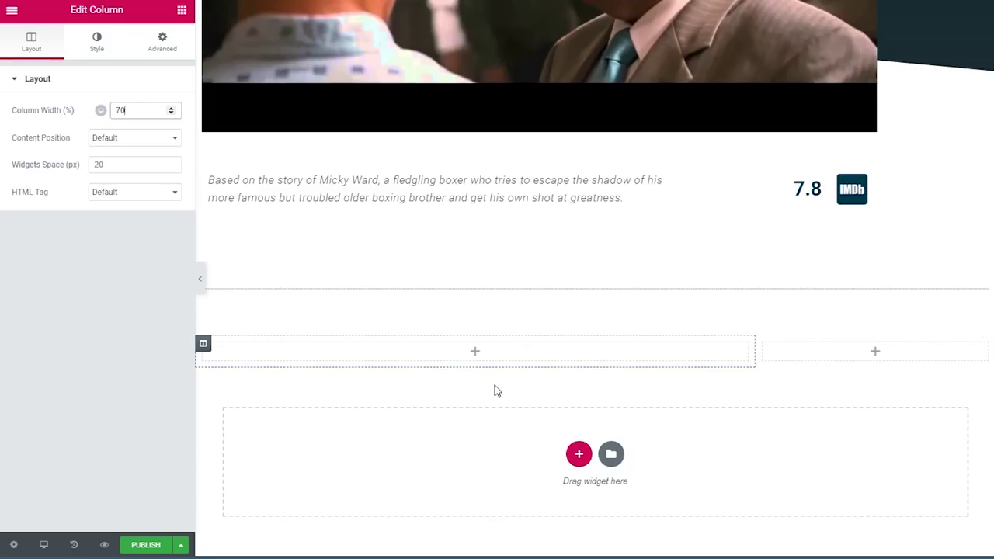
Find the Heading widget and place it in the wide column below the divider.
{"action": "scroll", "coordinate": [497, 391], "scroll_direction": "down", "scroll_amount": 2}
{"action": "scroll", "coordinate": [601, 291], "scroll_direction": "up", "scroll_amount": 1}
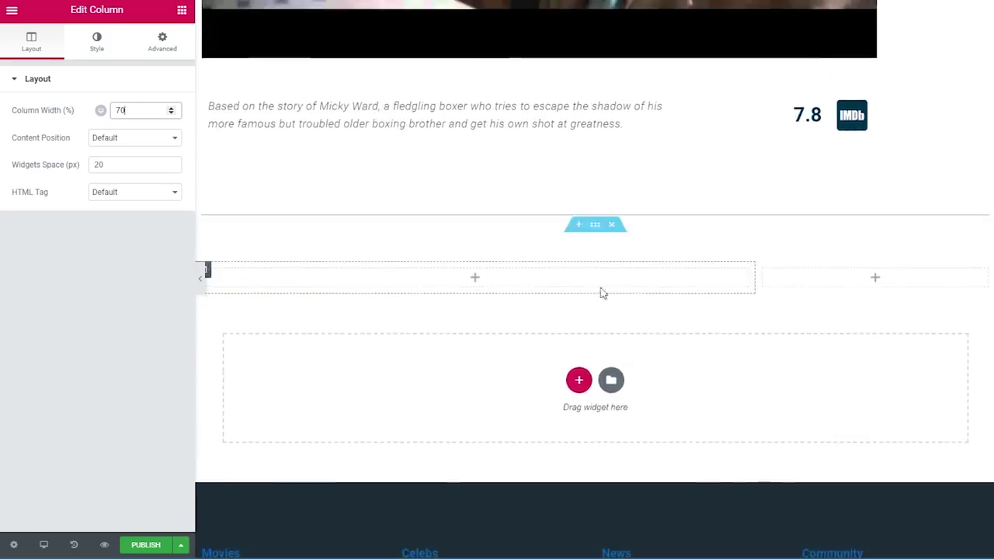
{"action": "left_click", "coordinate": [182, 10]}
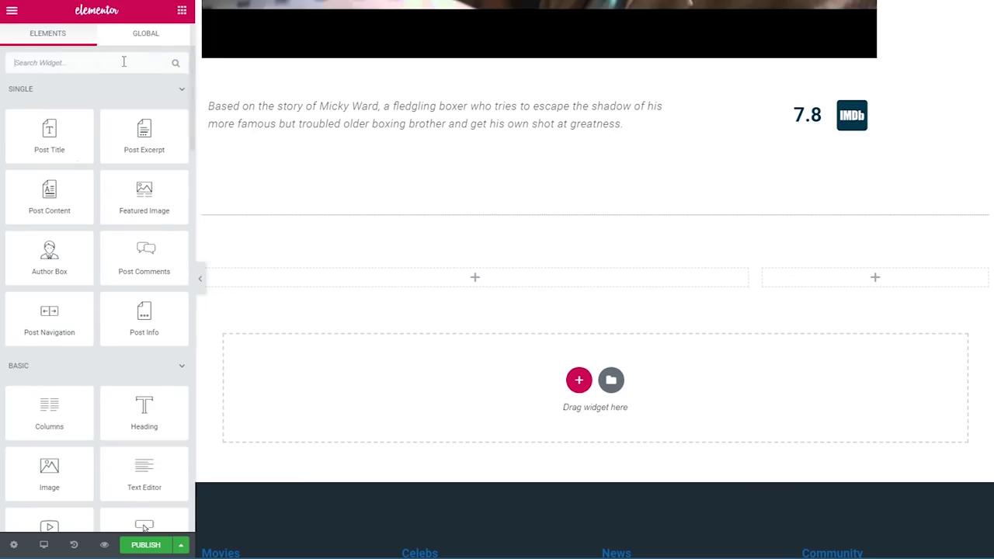
{"action": "left_click", "coordinate": [79, 63]}
{"action": "type", "text": "hea"}
{"action": "left_click_drag", "start_coordinate": [49, 107], "coordinate": [357, 281]}
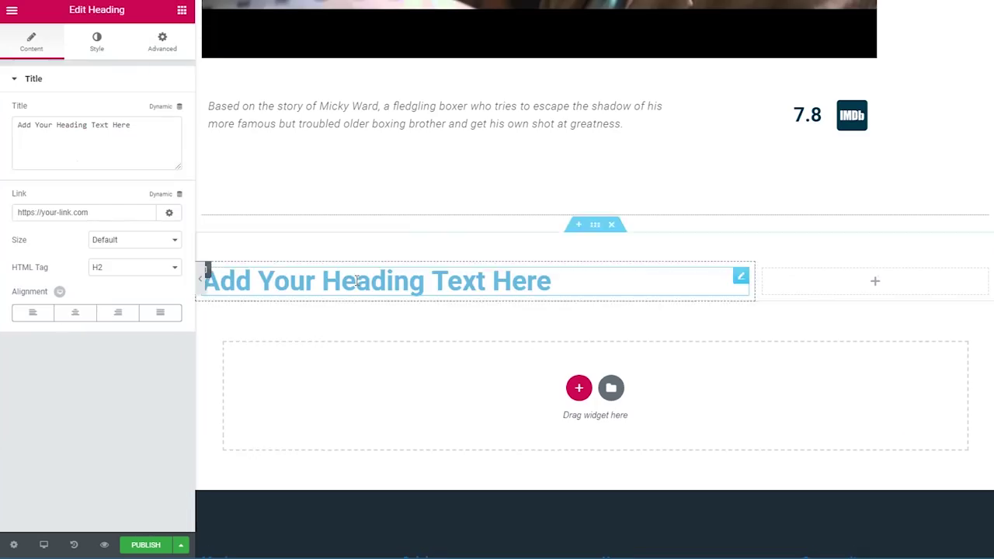
Make the heading's title dynamic with a Toolset Field using the Quote key.
{"action": "left_click", "coordinate": [164, 110]}
{"action": "left_click", "coordinate": [66, 284]}
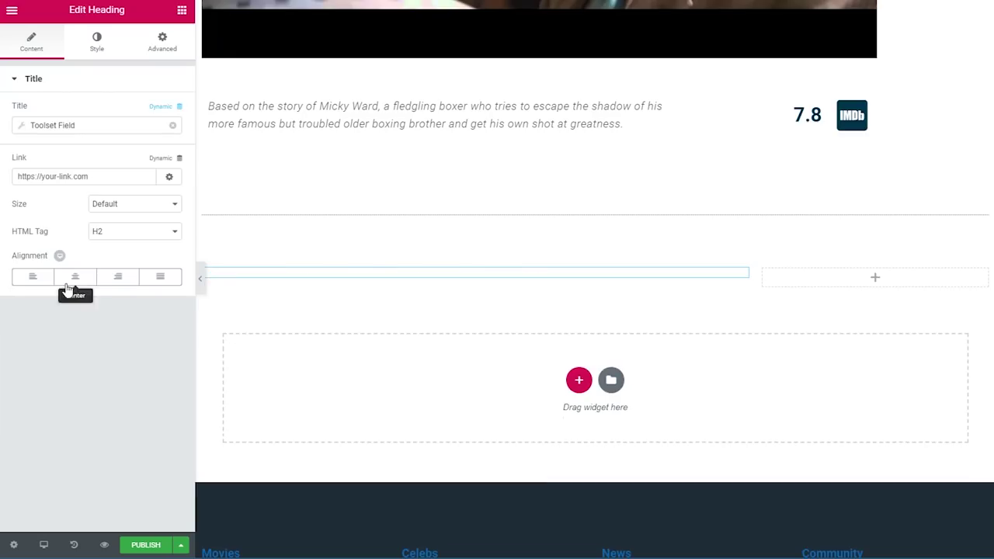
{"action": "left_click", "coordinate": [93, 128]}
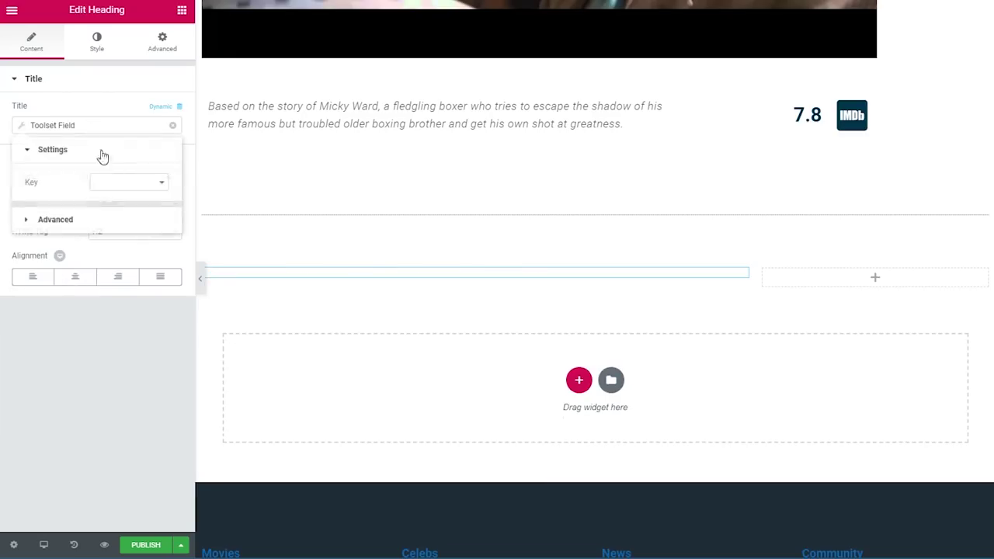
{"action": "left_click", "coordinate": [116, 184]}
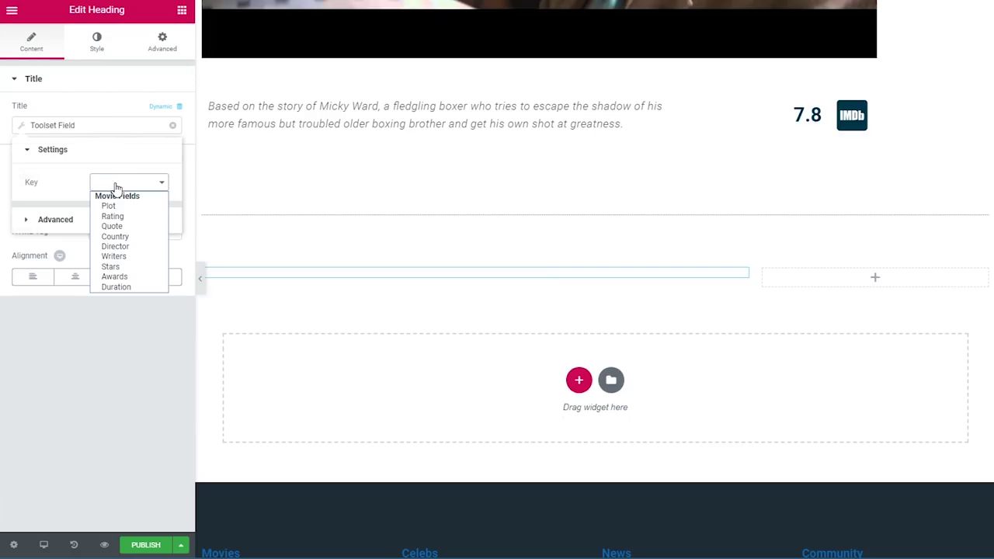
{"action": "left_click", "coordinate": [126, 227]}
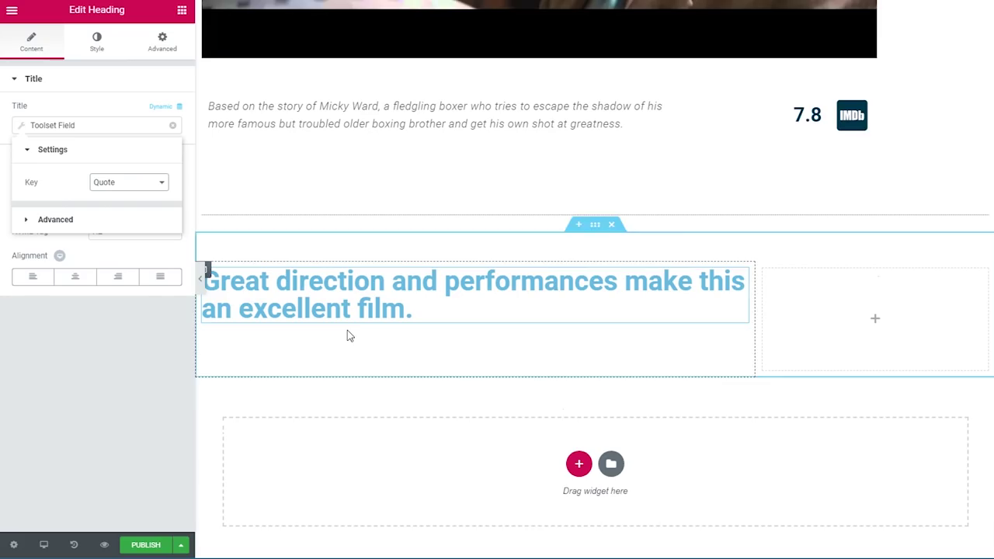
Color the quote heading's text with the dark teal swatch.
{"action": "left_click", "coordinate": [97, 49]}
{"action": "left_click", "coordinate": [167, 111]}
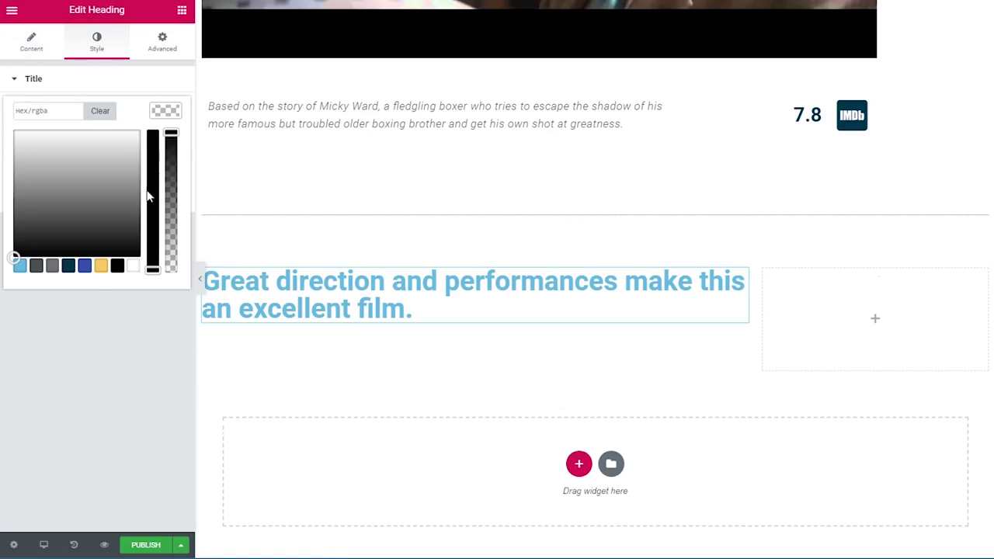
{"action": "left_click", "coordinate": [68, 267]}
{"action": "left_click", "coordinate": [100, 342]}
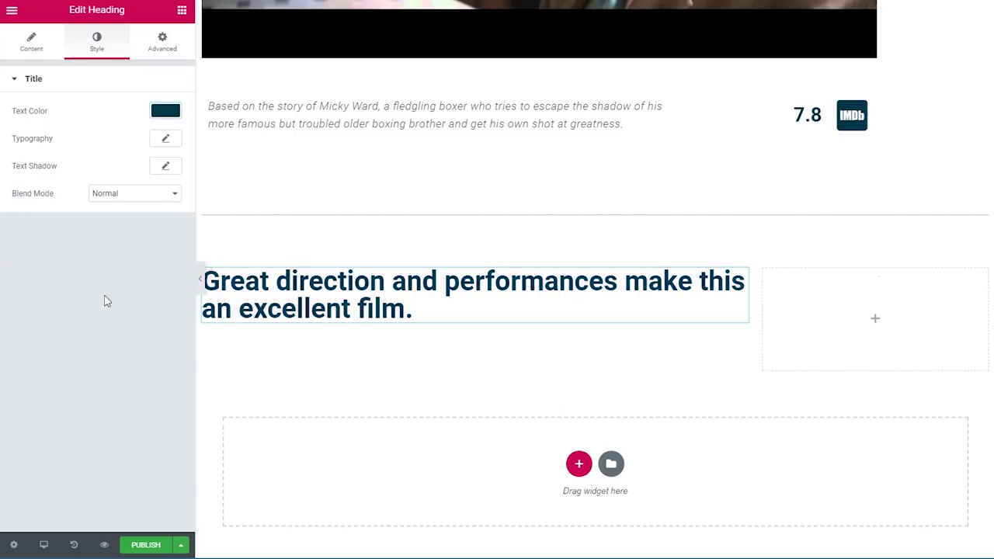
Set the quote heading's typography to Lato, 56 px, weight 900, with a line height of 1.2 em.
{"action": "left_click", "coordinate": [165, 138]}
{"action": "left_click", "coordinate": [113, 178]}
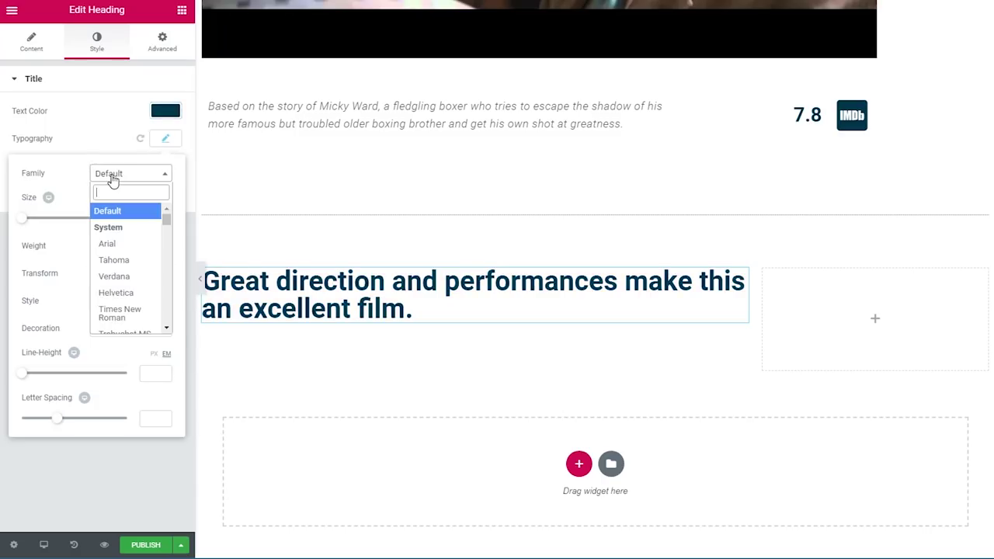
{"action": "type", "text": "lato"}
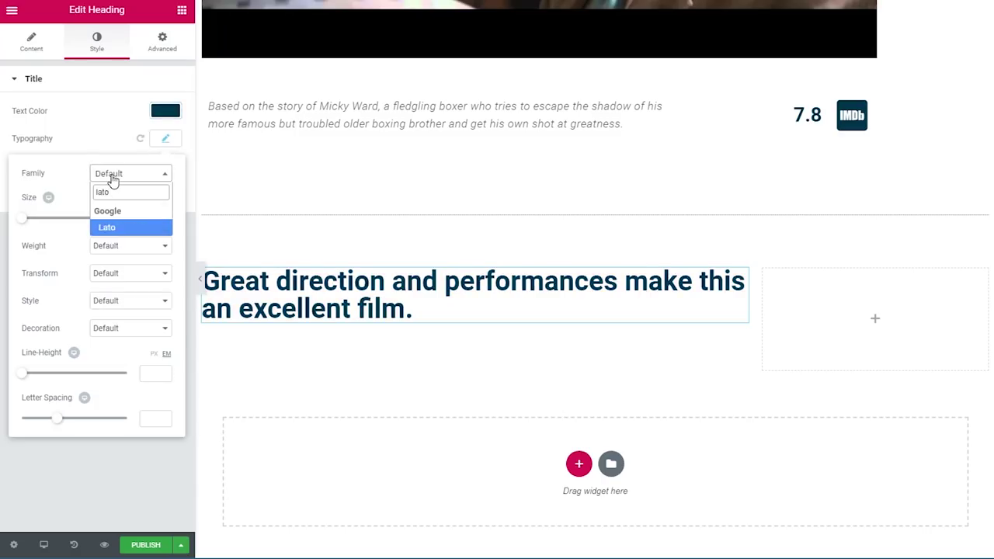
{"action": "key", "text": "Return"}
{"action": "type", "text": "5"}
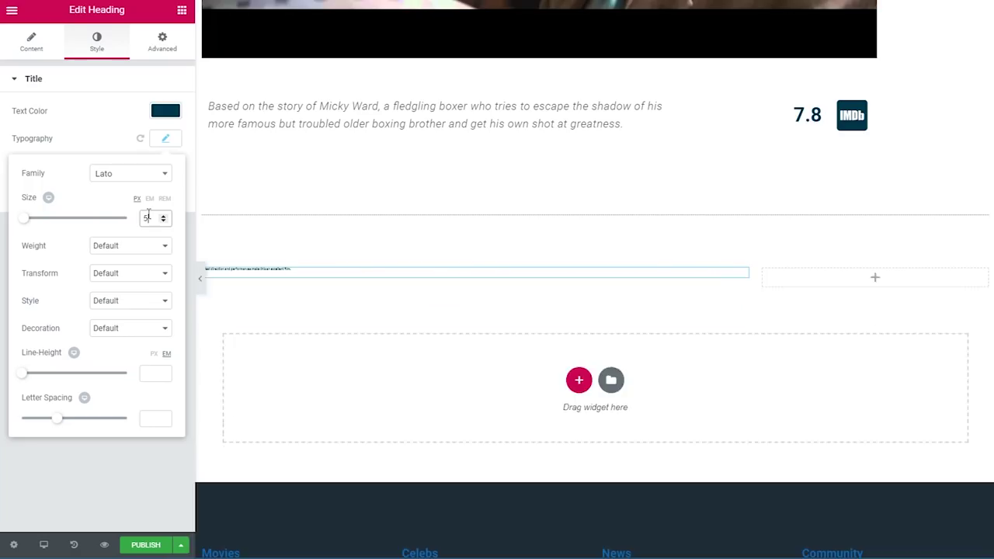
{"action": "type", "text": "6"}
{"action": "left_click", "coordinate": [126, 247]}
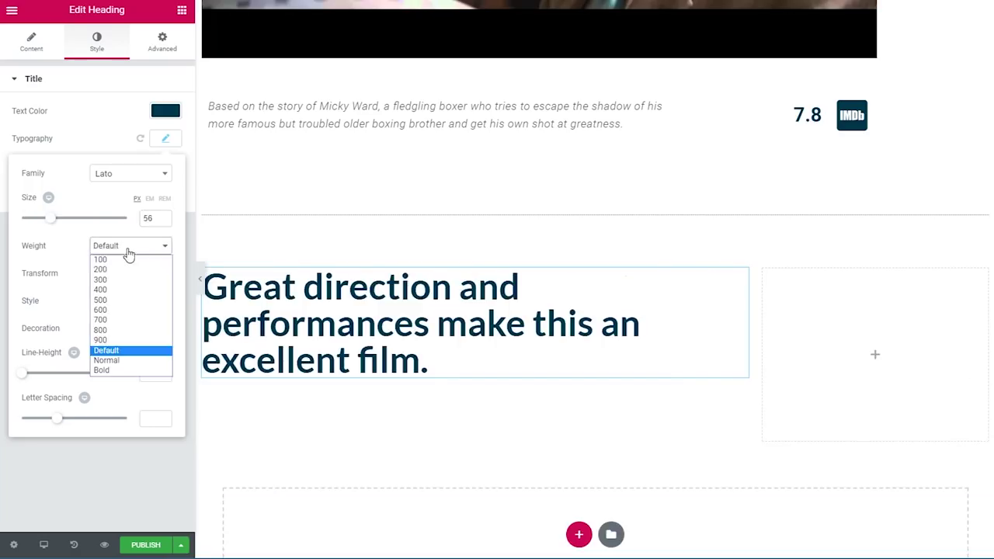
{"action": "left_click", "coordinate": [114, 341]}
{"action": "left_click", "coordinate": [149, 373]}
{"action": "type", "text": "1.2"}
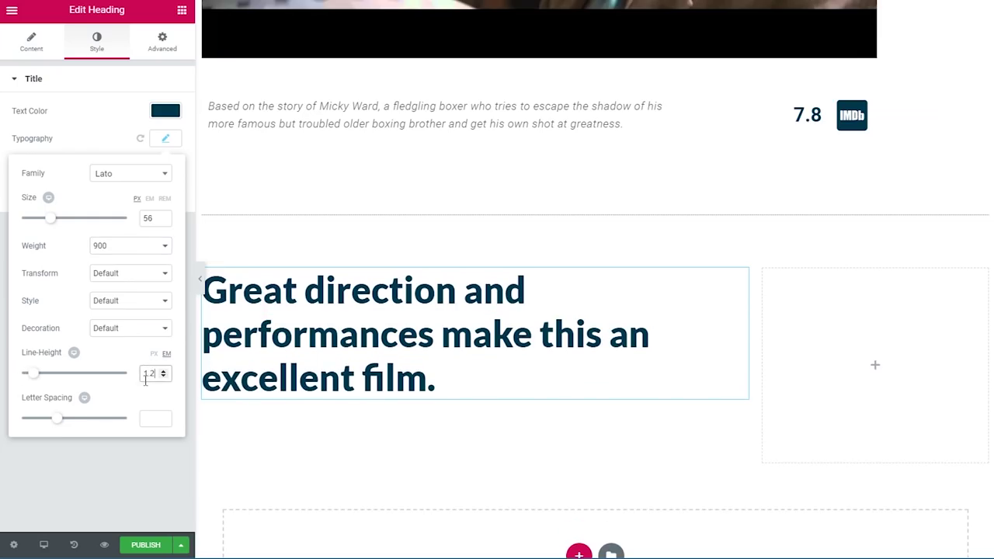
{"action": "left_click", "coordinate": [129, 488]}
Unlink the quote heading's margins and set only its bottom margin to 30 px.
{"action": "left_click", "coordinate": [163, 45]}
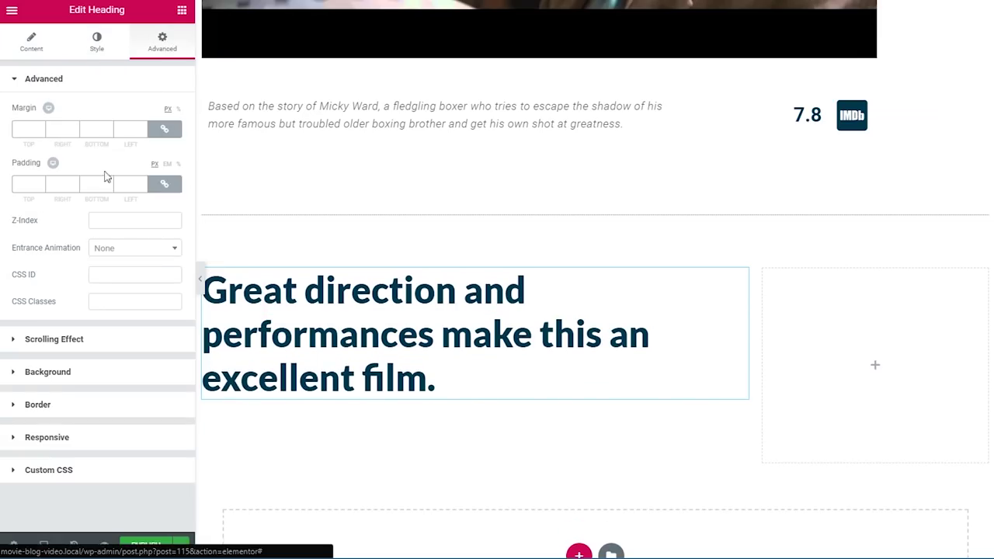
{"action": "left_click", "coordinate": [164, 129]}
{"action": "double_click", "coordinate": [89, 129]}
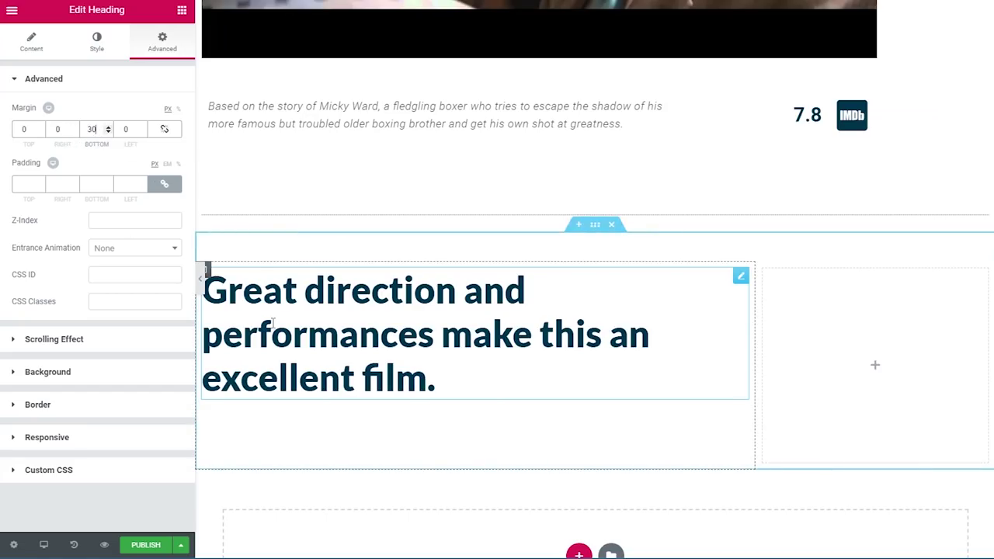
Place the Post Content widget below the quote heading in the wide column.
{"action": "left_click", "coordinate": [181, 9]}
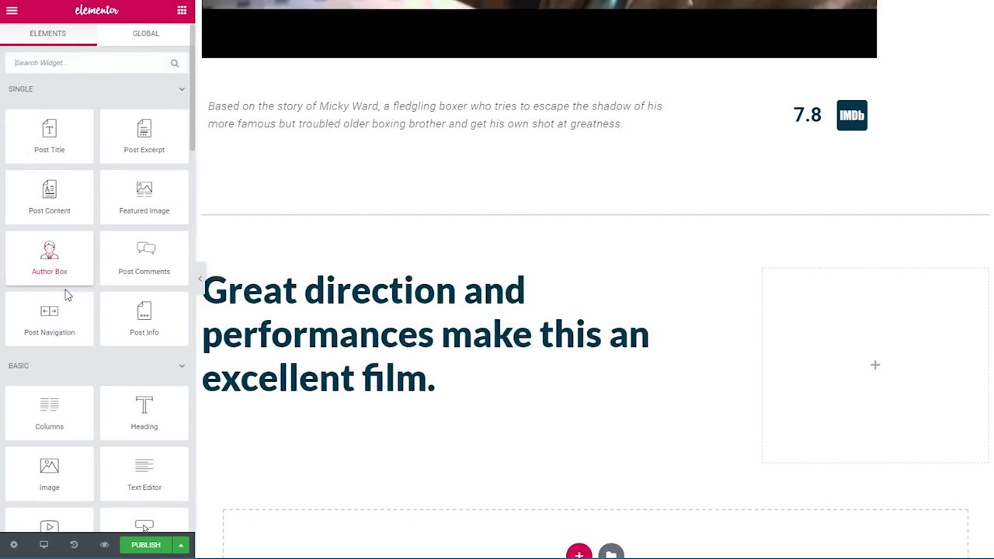
{"action": "left_click_drag", "start_coordinate": [70, 193], "coordinate": [392, 423]}
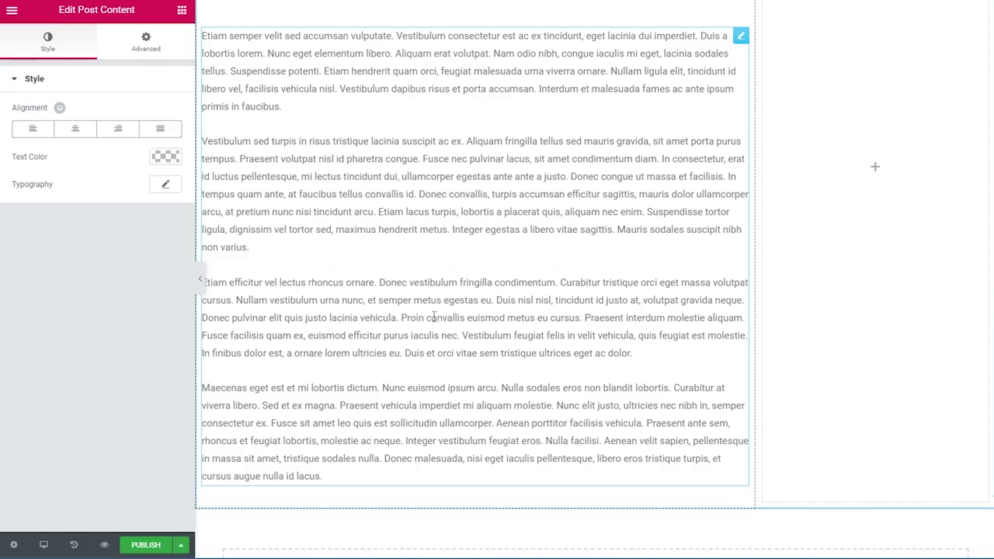
{"action": "scroll", "coordinate": [433, 346], "scroll_direction": "down", "scroll_amount": 1}
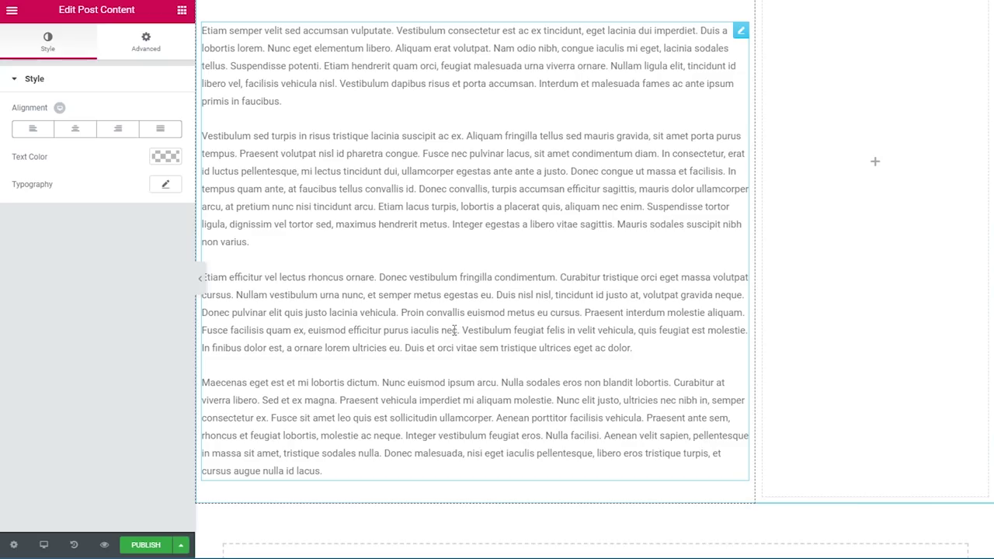
Insert a Columns inner section below the post content and set its first column's width to 25%.
{"action": "left_click", "coordinate": [180, 10]}
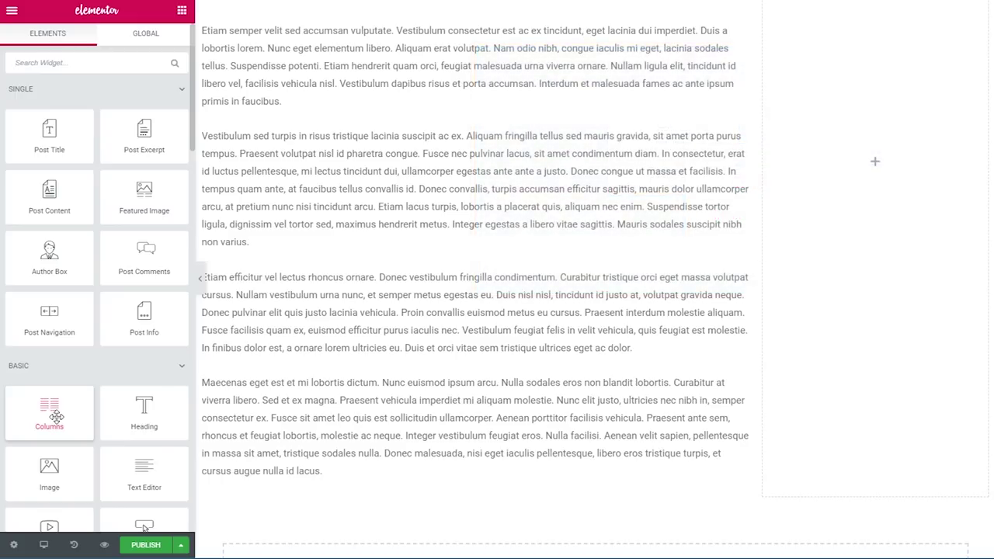
{"action": "left_click_drag", "start_coordinate": [56, 417], "coordinate": [383, 435]}
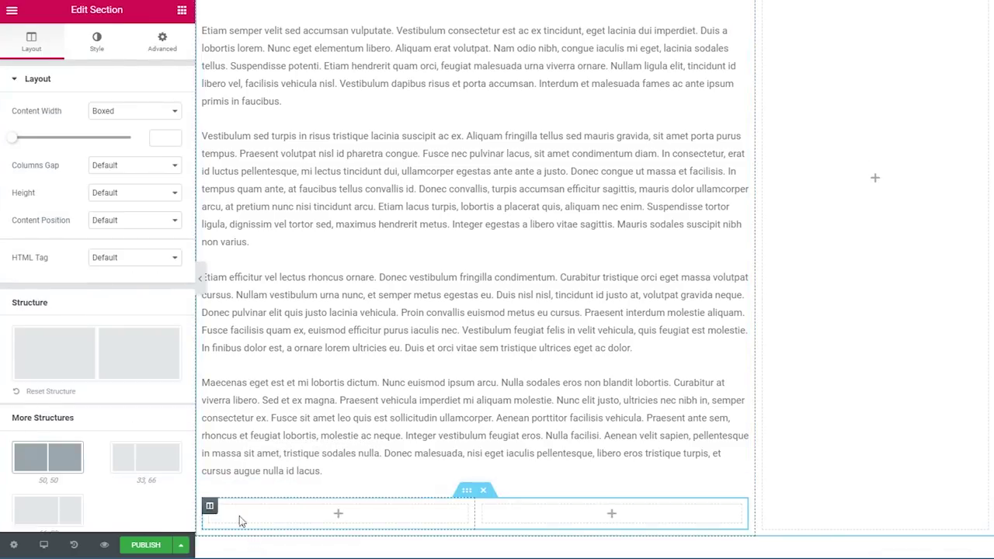
{"action": "left_click", "coordinate": [209, 507]}
{"action": "left_click", "coordinate": [134, 111]}
{"action": "type", "text": "25"}
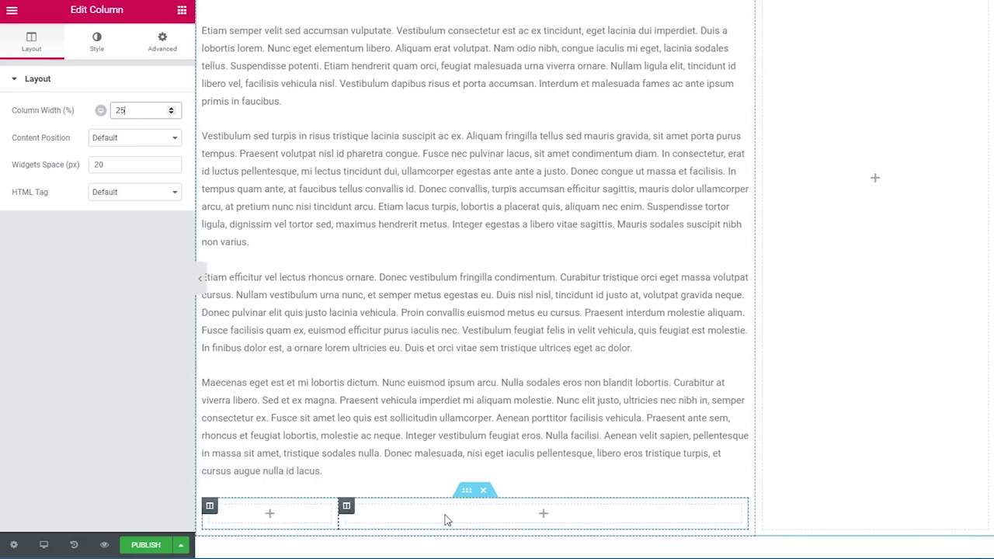
Remove the columns gap of the inner section below the post content.
{"action": "scroll", "coordinate": [447, 520], "scroll_direction": "down", "scroll_amount": 3}
{"action": "left_click", "coordinate": [467, 359]}
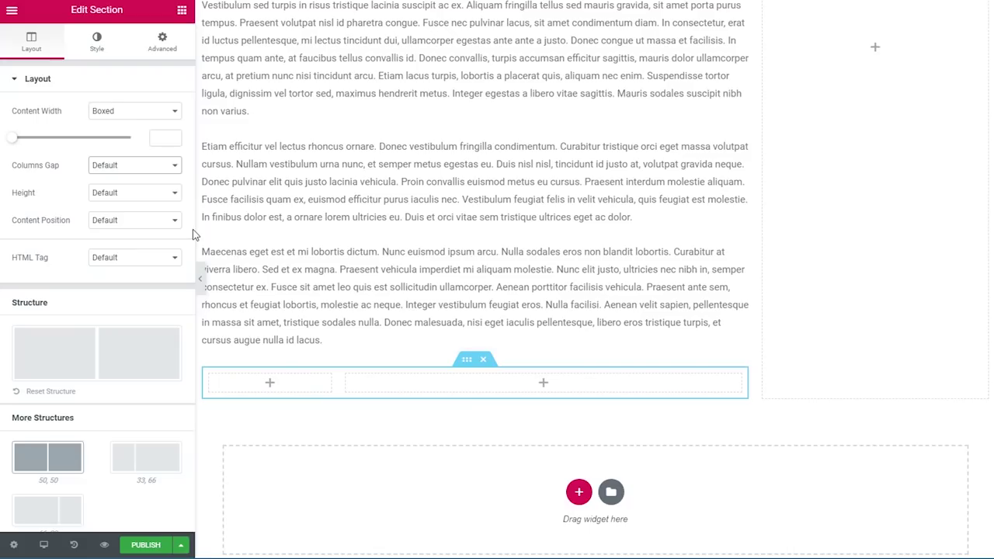
{"action": "left_click", "coordinate": [126, 168]}
{"action": "left_click", "coordinate": [125, 190]}
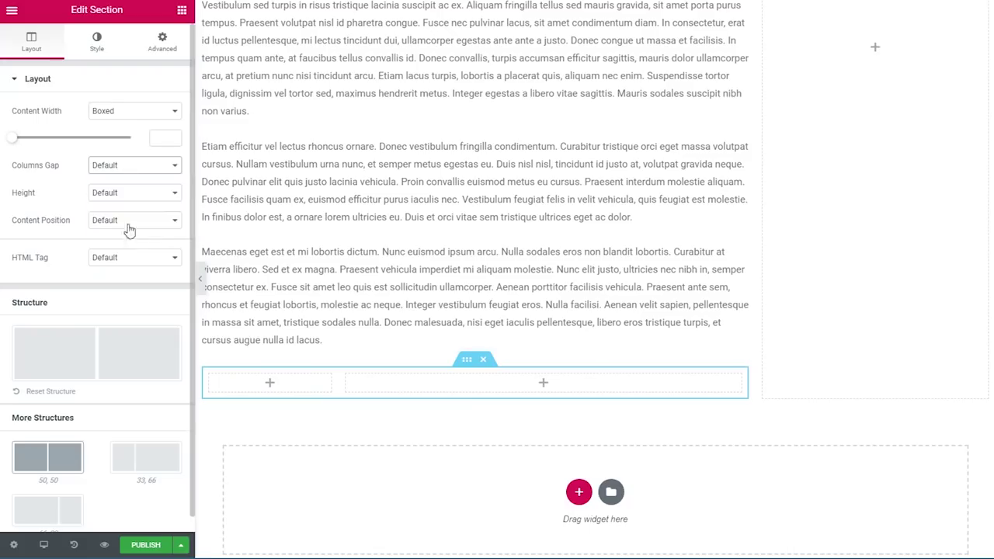
Give the inner section 40 px top and bottom margins and 4% padding on all sides.
{"action": "left_click", "coordinate": [161, 43]}
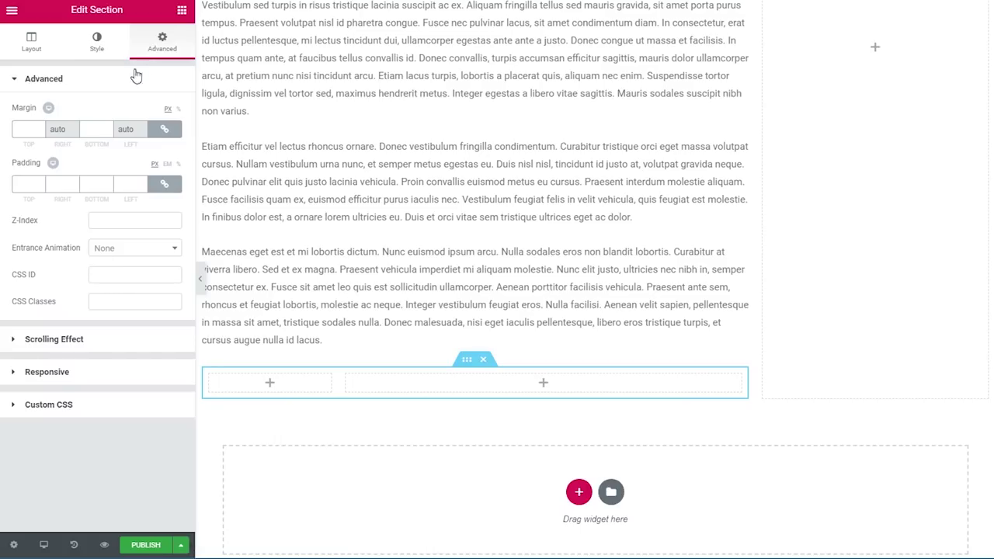
{"action": "left_click", "coordinate": [28, 130]}
{"action": "type", "text": "40"}
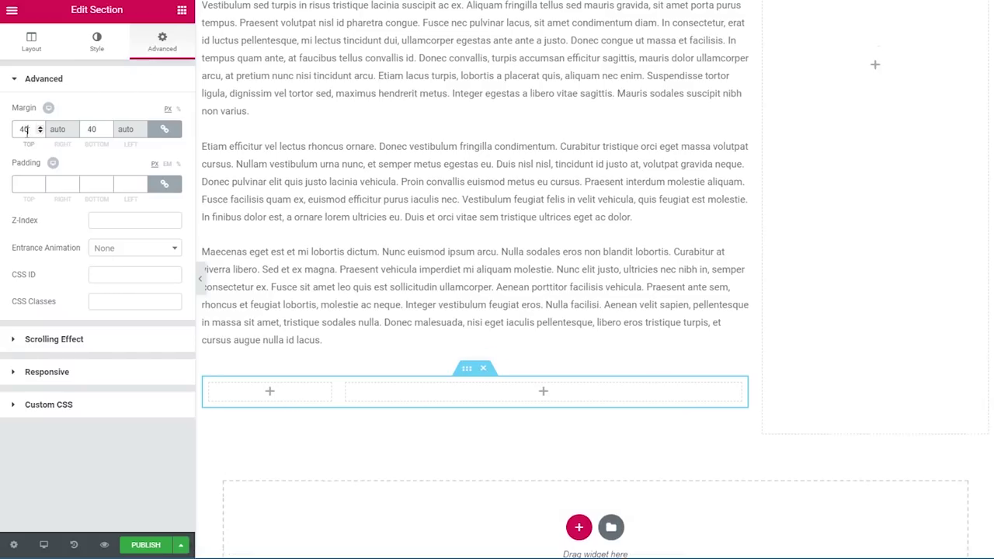
{"action": "left_click", "coordinate": [28, 184]}
{"action": "type", "text": "4"}
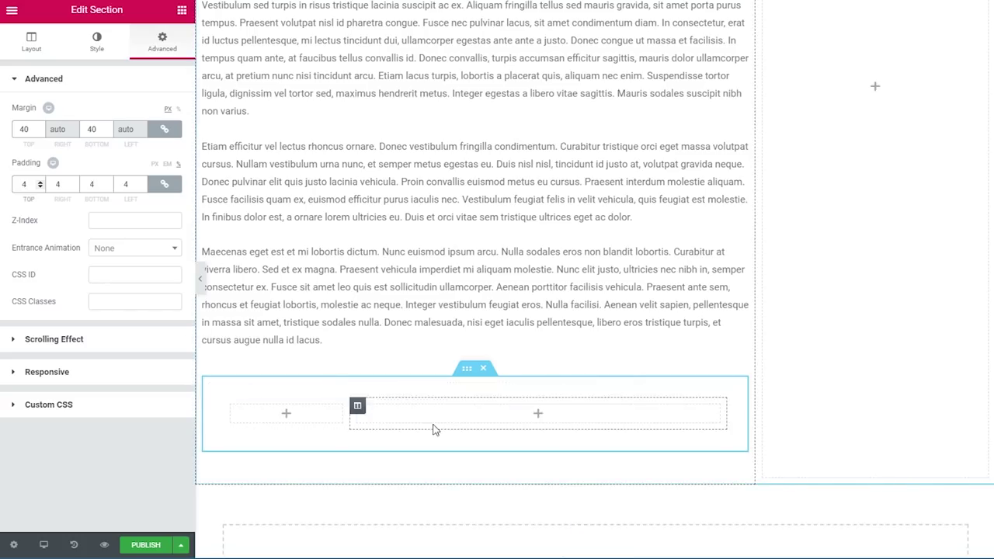
Give the inner section a classic background with the color #efefef.
{"action": "left_click", "coordinate": [96, 41]}
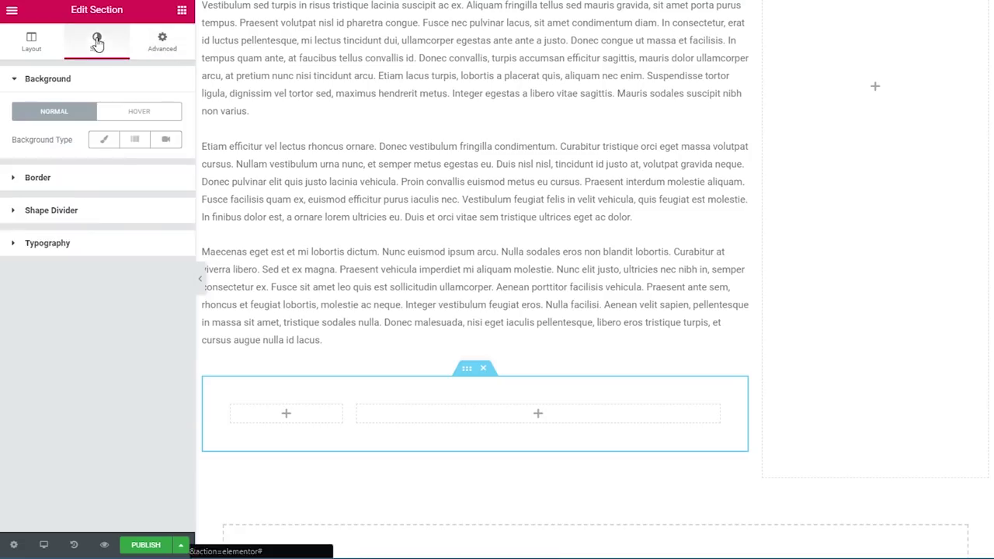
{"action": "left_click", "coordinate": [104, 143]}
{"action": "left_click", "coordinate": [159, 172]}
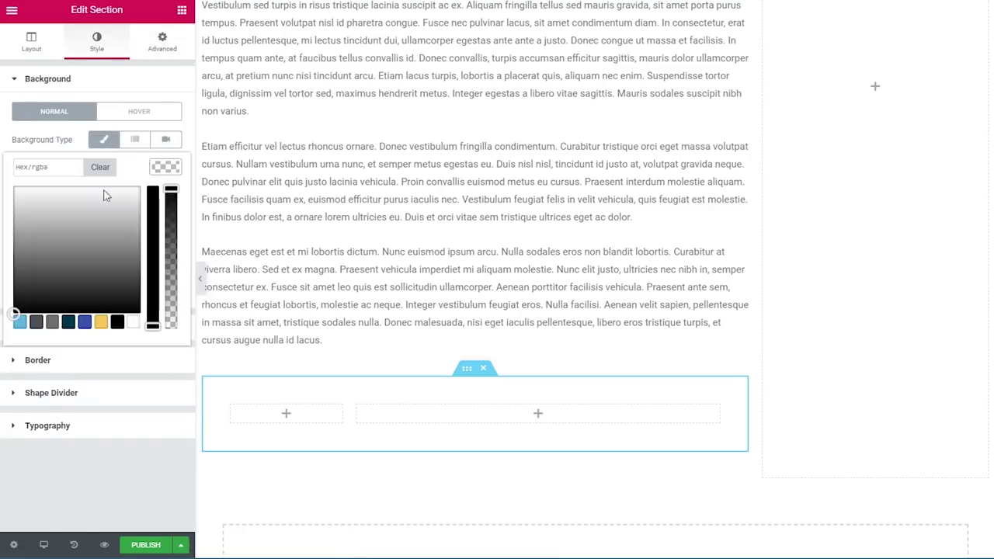
{"action": "left_click", "coordinate": [70, 168]}
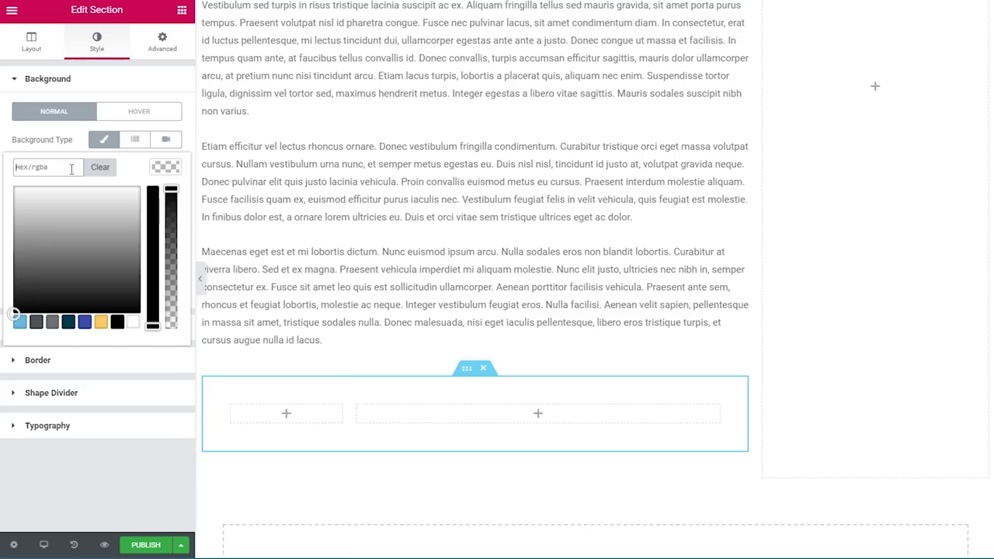
{"action": "type", "text": "#efefef"}
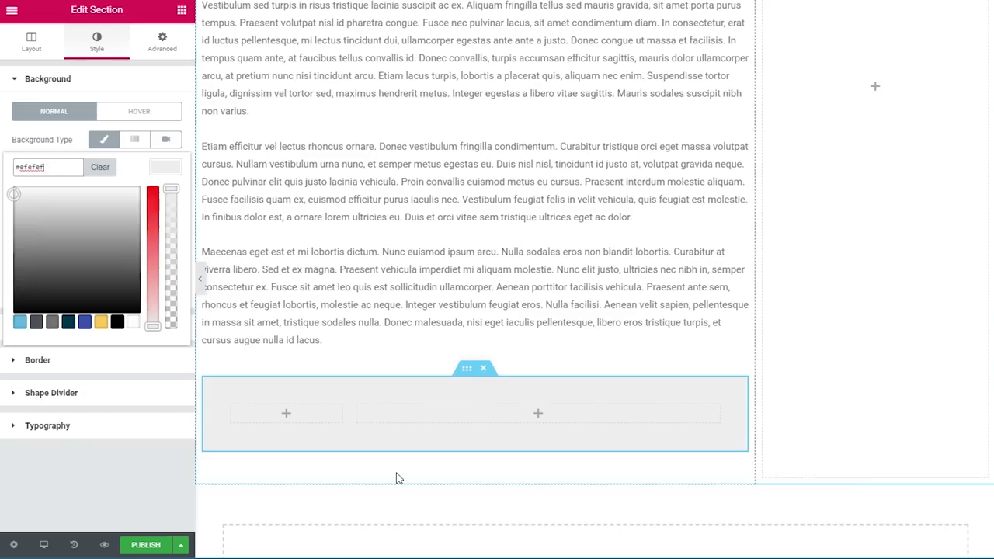
{"action": "left_click", "coordinate": [120, 370]}
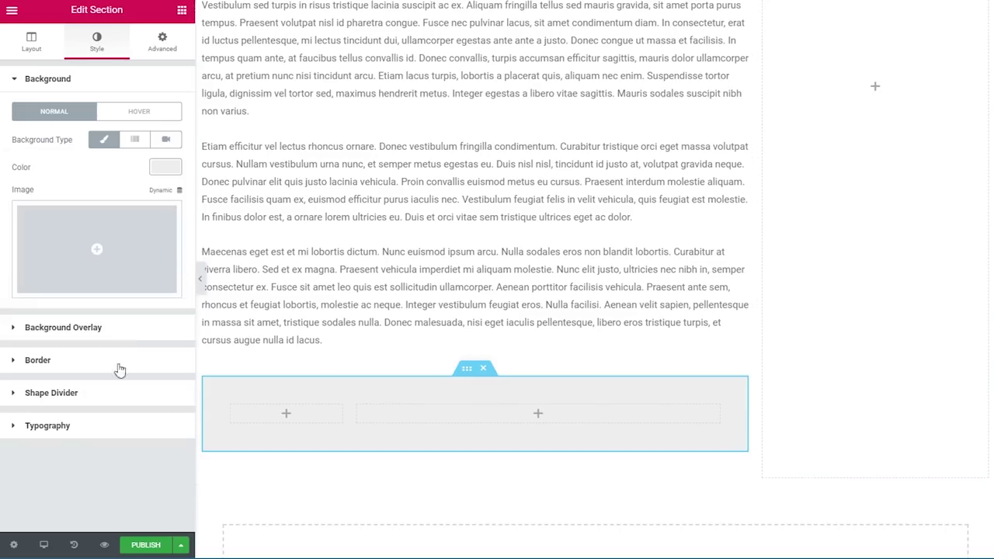
Add a solid border only along the inner section's bottom edge, 2 px wide, in the dark teal swatch.
{"action": "left_click", "coordinate": [55, 363]}
{"action": "left_click", "coordinate": [125, 208]}
{"action": "left_click", "coordinate": [116, 224]}
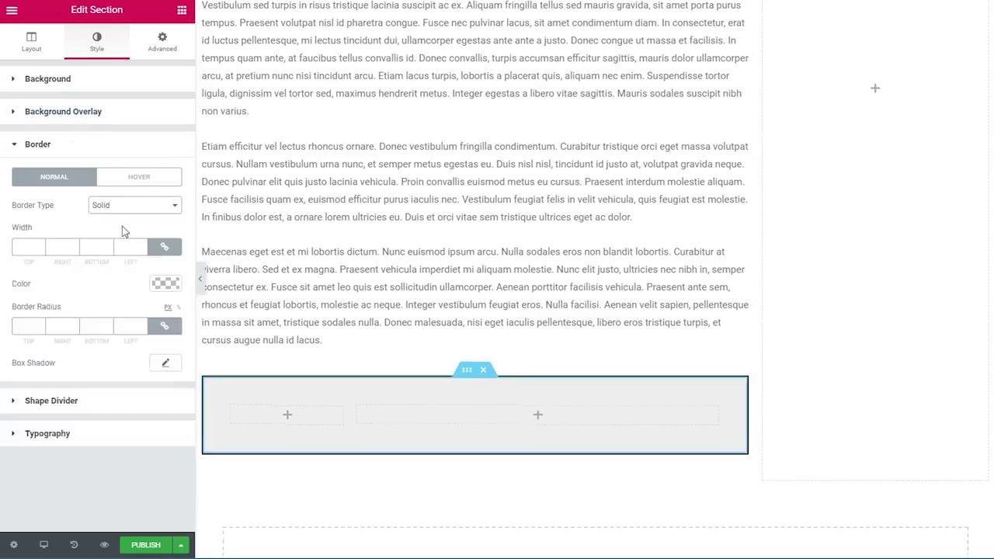
{"action": "left_click", "coordinate": [166, 249]}
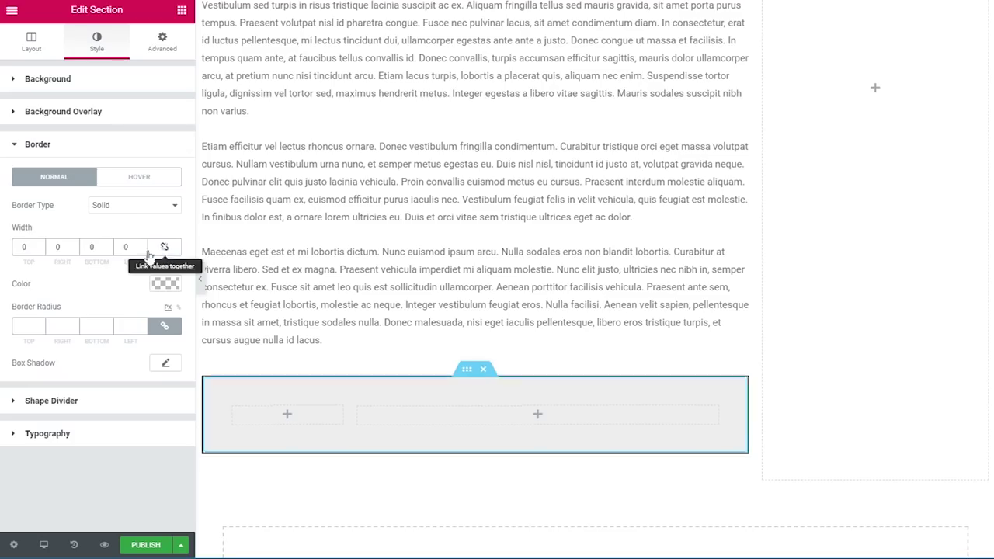
{"action": "left_click", "coordinate": [108, 244]}
{"action": "left_click", "coordinate": [108, 245]}
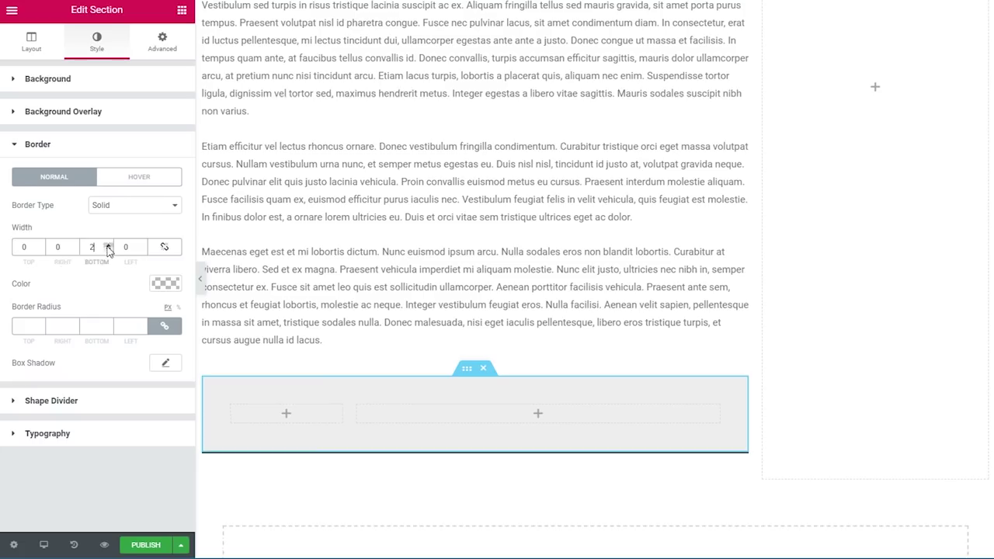
{"action": "left_click", "coordinate": [164, 284]}
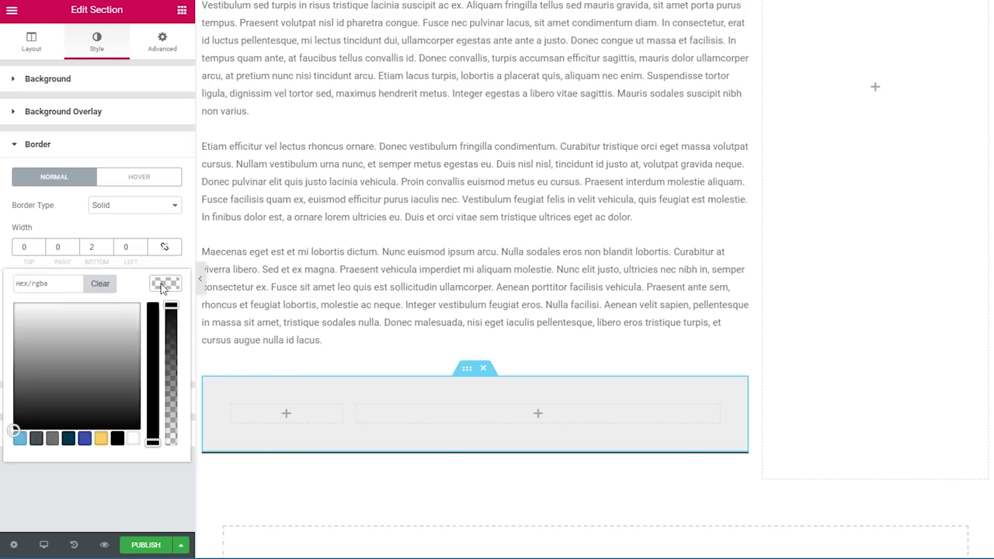
{"action": "left_click", "coordinate": [69, 441]}
{"action": "left_click", "coordinate": [113, 488]}
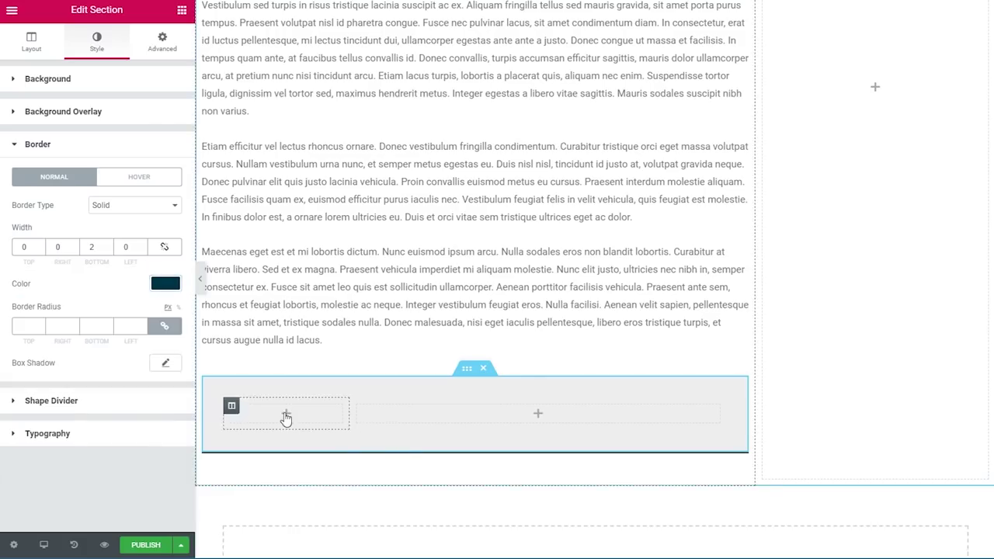
{"action": "left_click", "coordinate": [410, 448]}
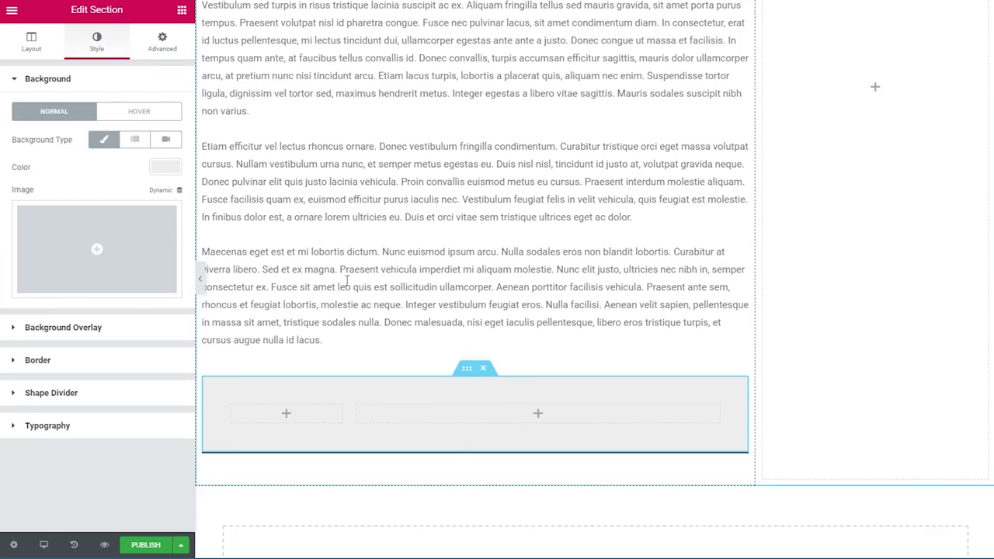
Place the Featured Image widget in the narrow column of the gray inner section.
{"action": "left_click", "coordinate": [181, 11]}
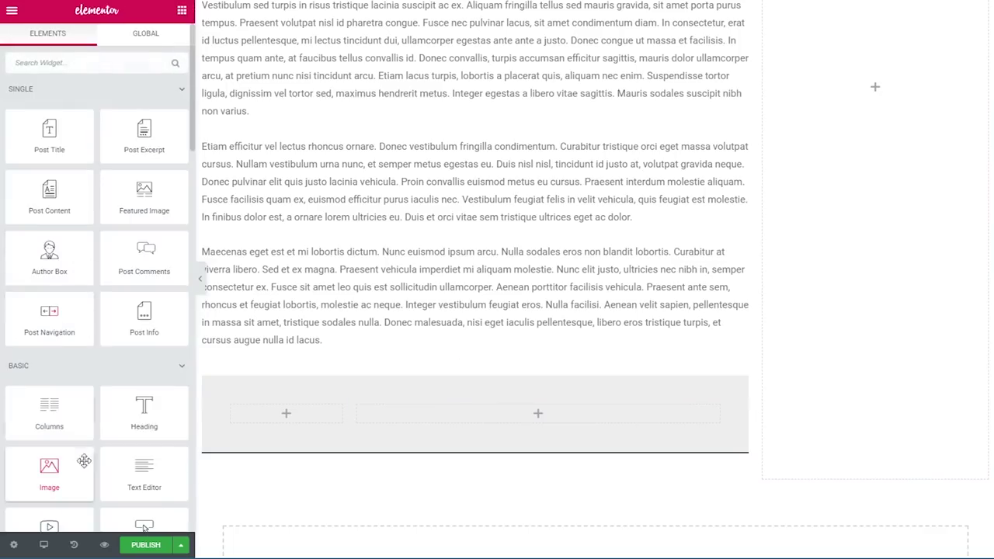
{"action": "left_click_drag", "start_coordinate": [142, 198], "coordinate": [286, 415]}
{"action": "scroll", "coordinate": [626, 467], "scroll_direction": "down", "scroll_amount": 2}
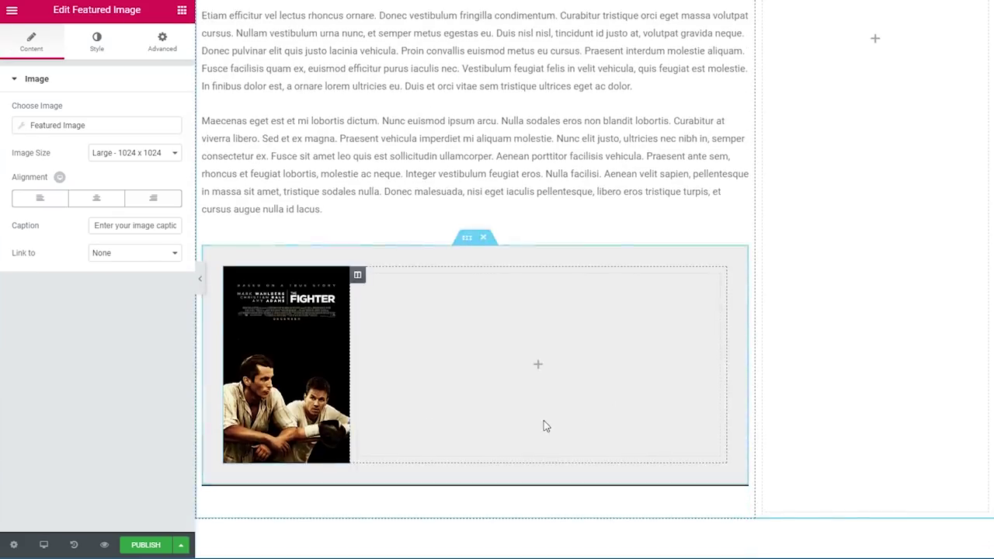
Add a Heading widget to the wide column beside the featured image and color its text with the dark teal swatch.
{"action": "left_click", "coordinate": [182, 9]}
{"action": "left_click_drag", "start_coordinate": [144, 408], "coordinate": [458, 411]}
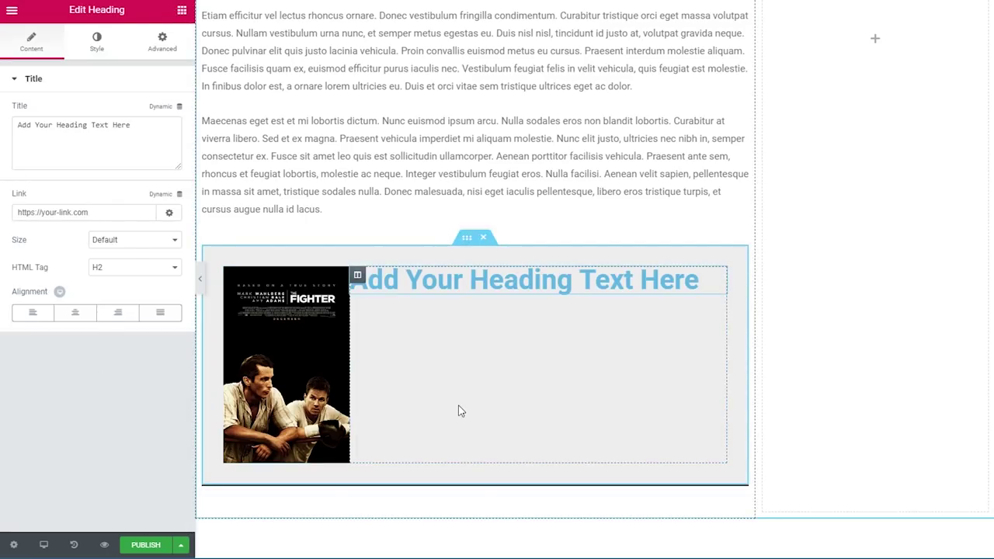
{"action": "left_click", "coordinate": [91, 45]}
{"action": "left_click", "coordinate": [164, 110]}
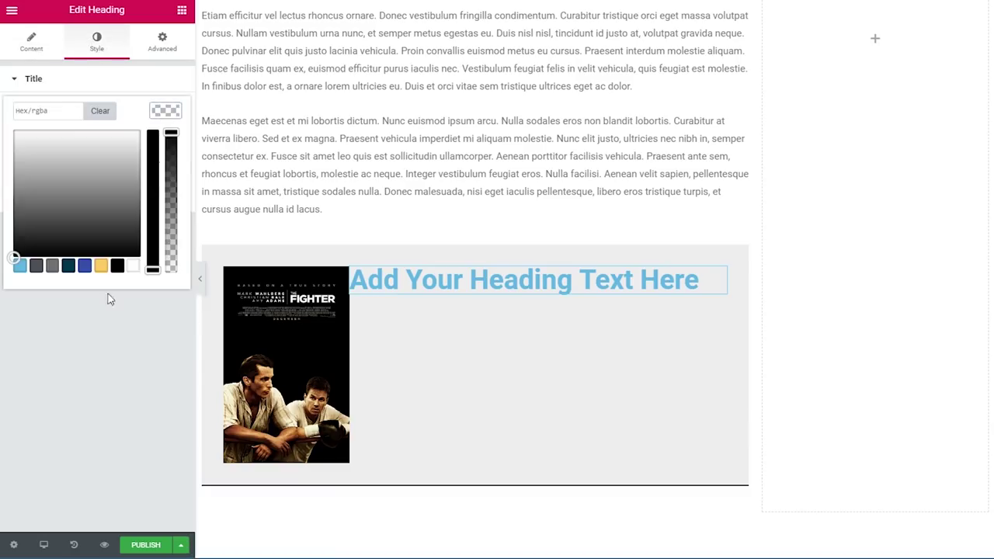
{"action": "left_click", "coordinate": [68, 266]}
{"action": "left_click", "coordinate": [85, 336]}
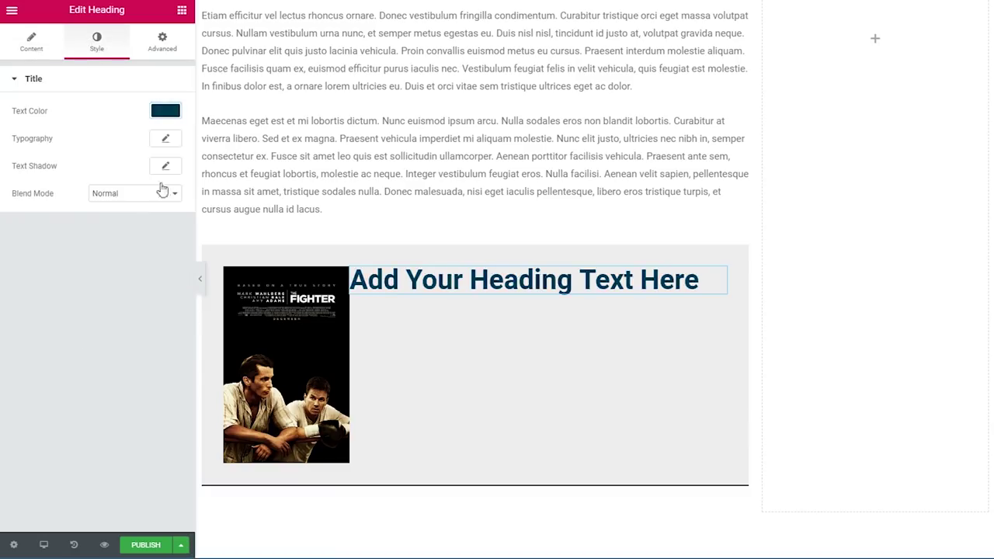
Set the heading's typography to Lato, 19 px, weight 700, with a line height of 1.4 em.
{"action": "left_click", "coordinate": [166, 139]}
{"action": "left_click", "coordinate": [104, 174]}
{"action": "type", "text": "lato"}
{"action": "left_click", "coordinate": [101, 227]}
{"action": "left_click", "coordinate": [151, 219]}
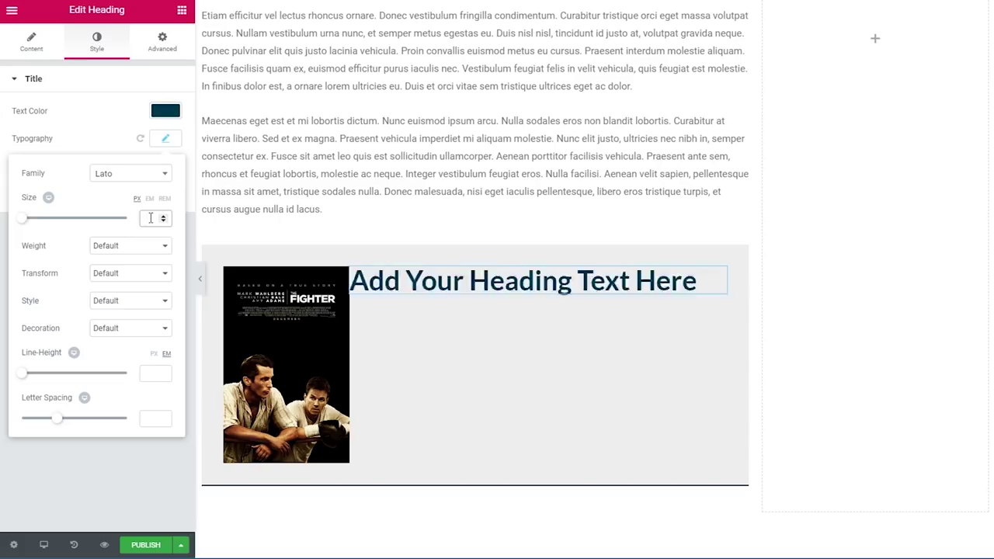
{"action": "type", "text": "15"}
{"action": "left_click", "coordinate": [129, 247]}
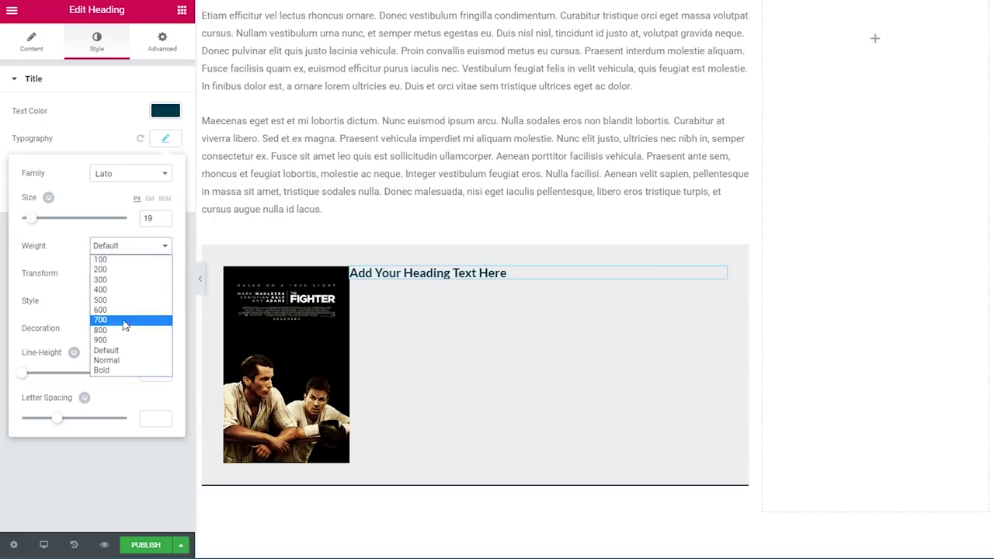
{"action": "left_click", "coordinate": [124, 329]}
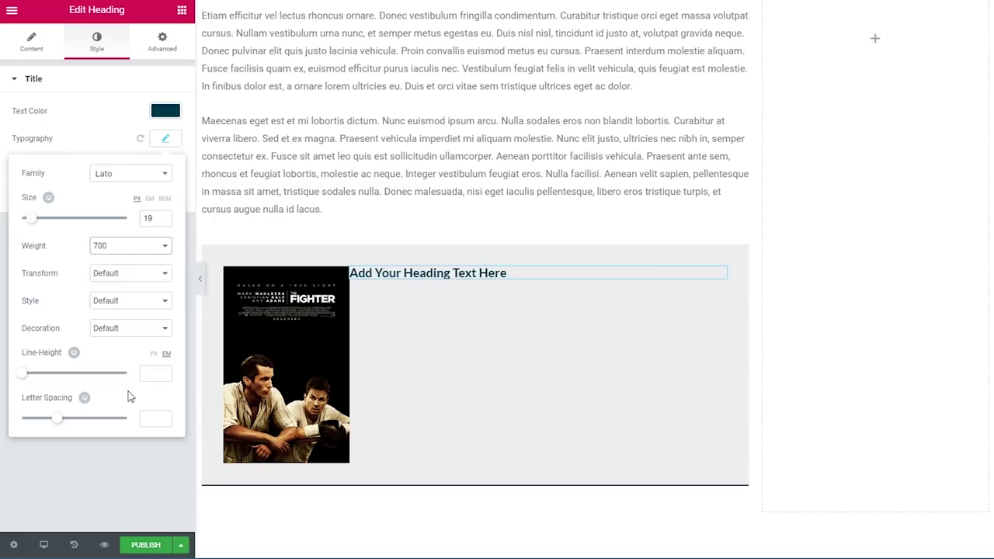
{"action": "left_click", "coordinate": [151, 370]}
{"action": "type", "text": "1.4"}
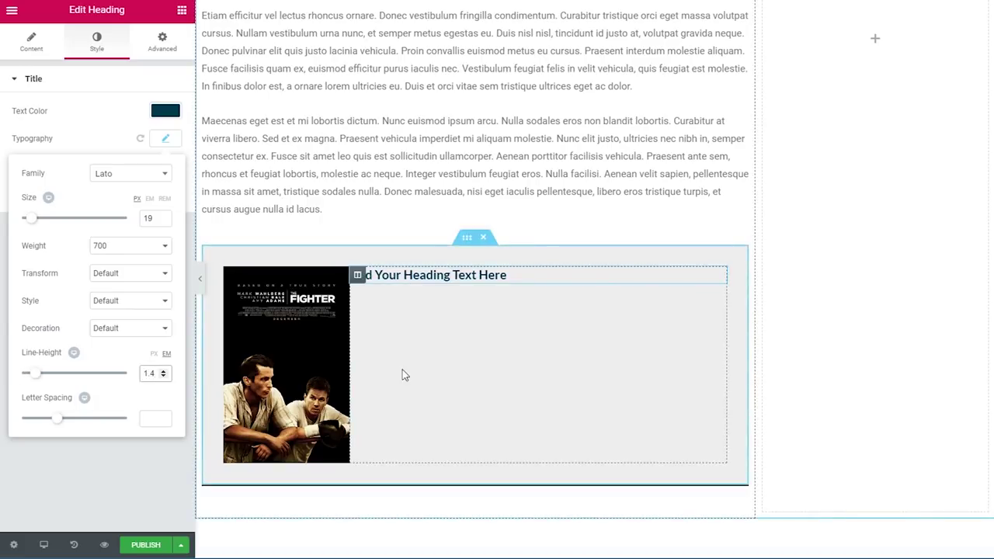
Position the wide column's content in the middle and give the column a left padding of 30 px, with 0 on the other sides.
{"action": "left_click", "coordinate": [358, 277]}
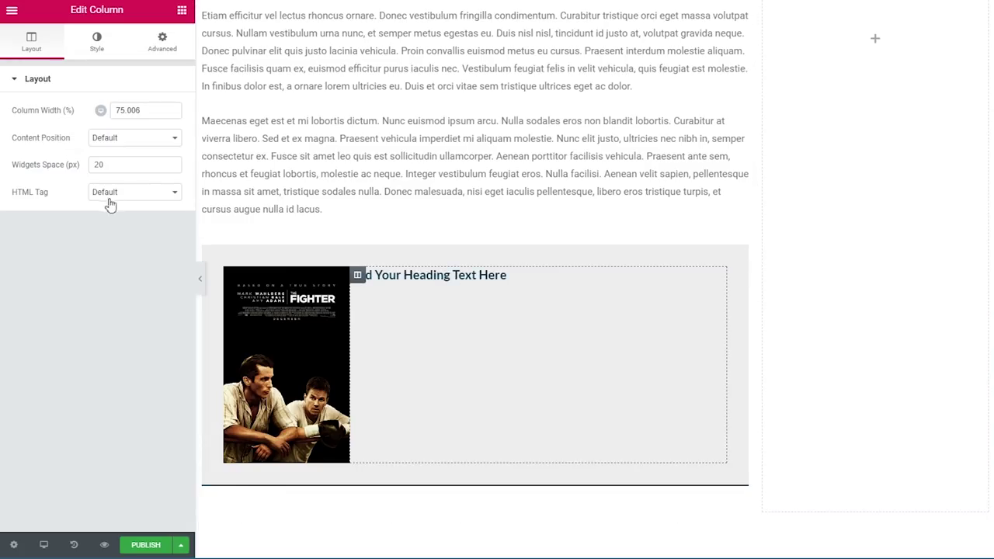
{"action": "left_click", "coordinate": [130, 141]}
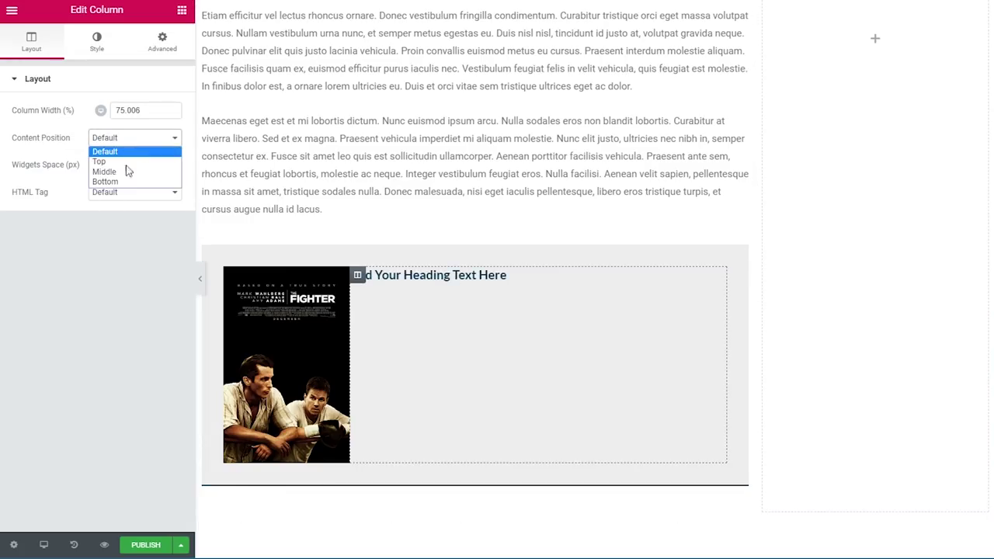
{"action": "left_click", "coordinate": [129, 172]}
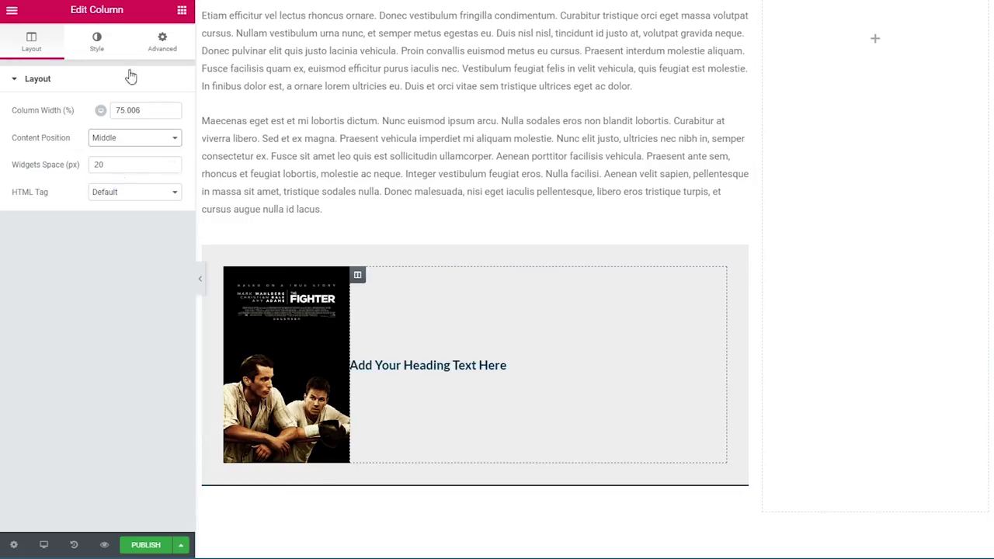
{"action": "left_click", "coordinate": [162, 45]}
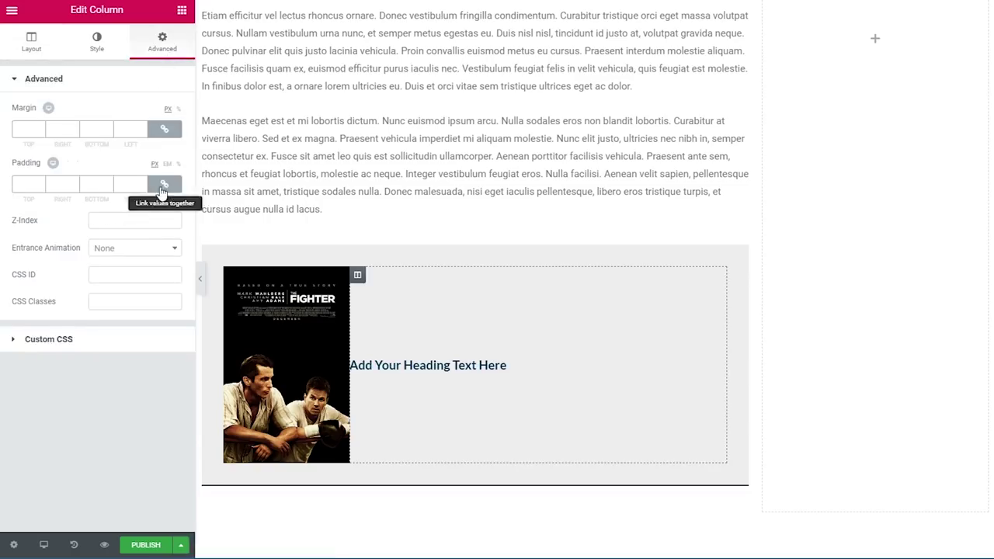
{"action": "double_click", "coordinate": [125, 184]}
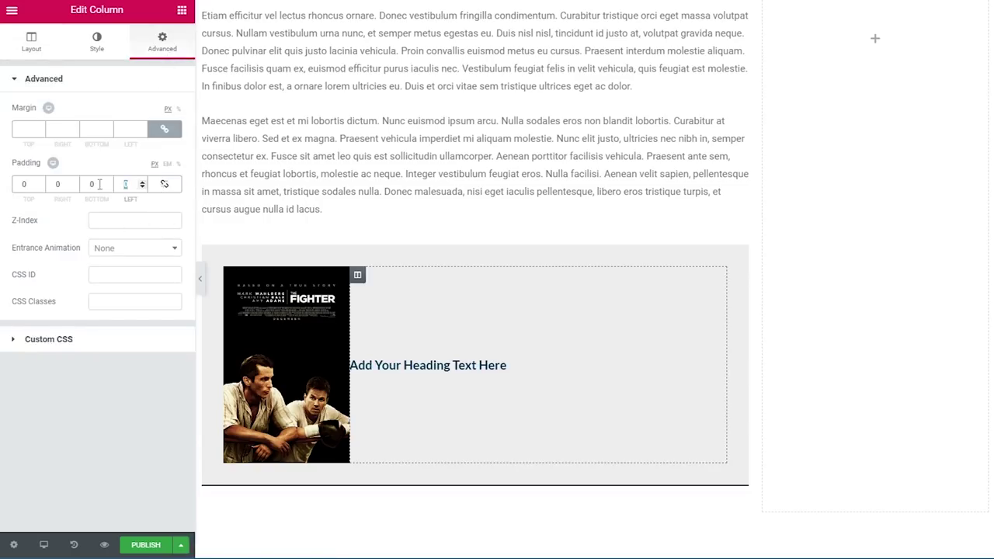
{"action": "type", "text": "30"}
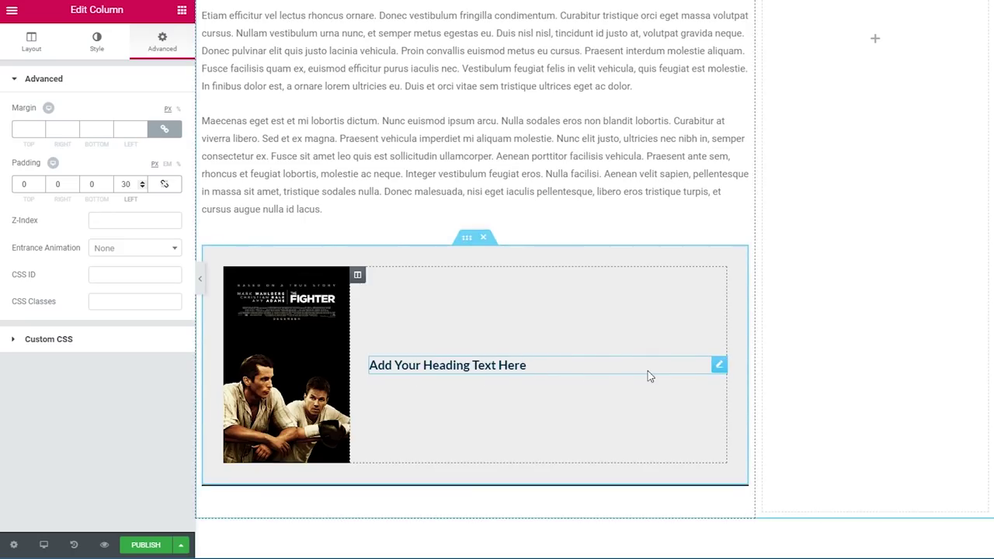
Duplicate the heading six times so that seven identical headings are stacked beside the poster.
{"action": "right_click", "coordinate": [720, 369]}
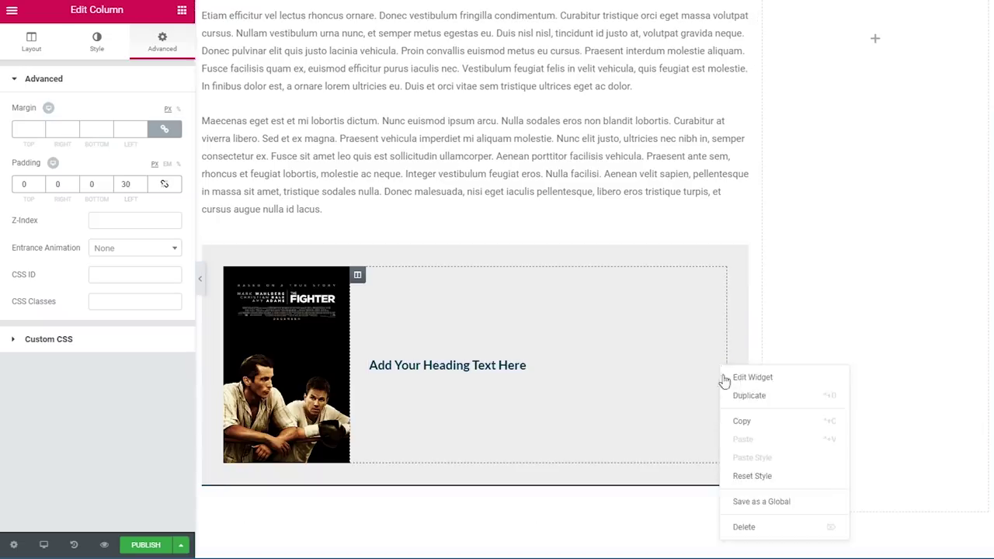
{"action": "left_click", "coordinate": [730, 394]}
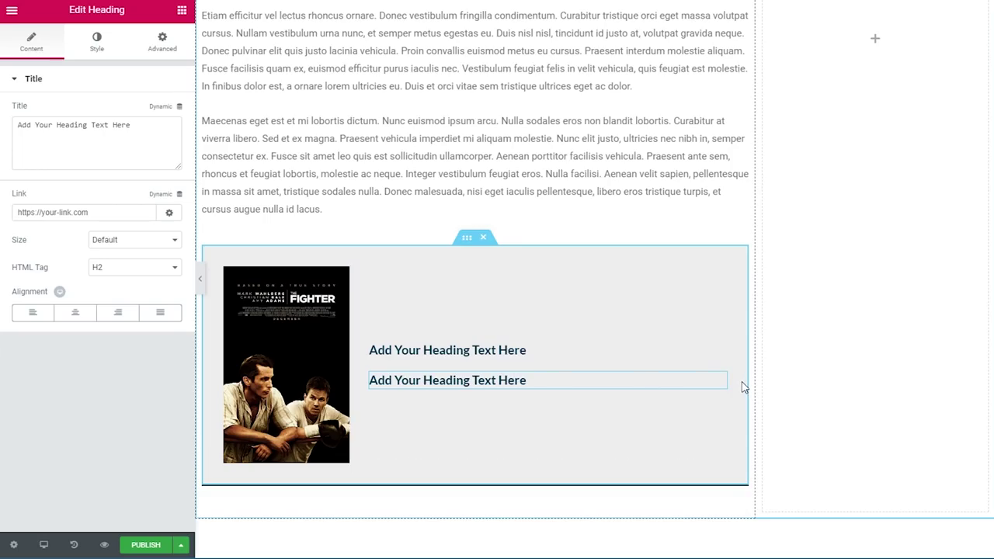
{"action": "key", "text": "ctrl+d"}
{"action": "key", "text": "ctrl+d"}
{"action": "key", "text": "ctrl+d"}
{"action": "key", "text": "ctrl+d"}
{"action": "key", "text": "ctrl+d"}
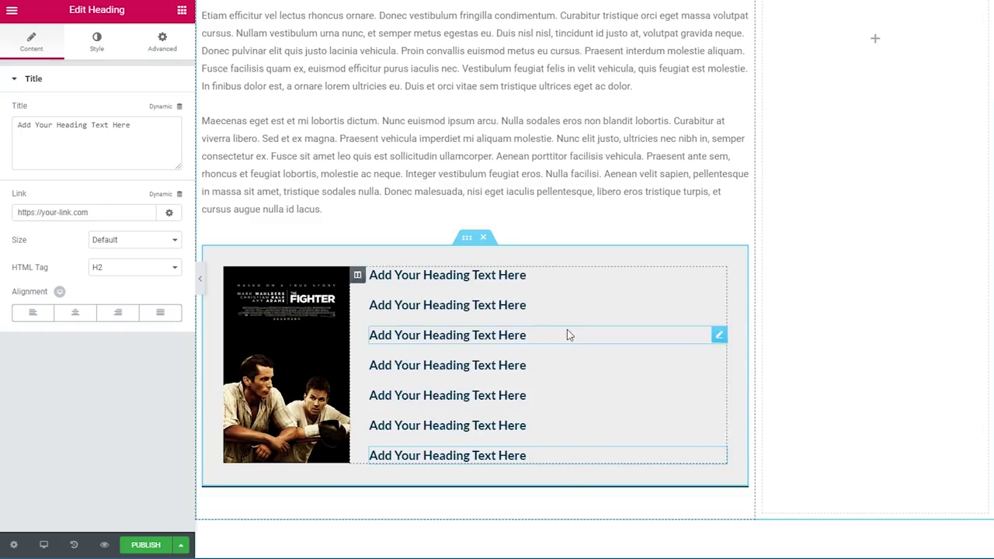
Make the first heading's title a dynamic Toolset Field with the key Country.
{"action": "left_click", "coordinate": [719, 275]}
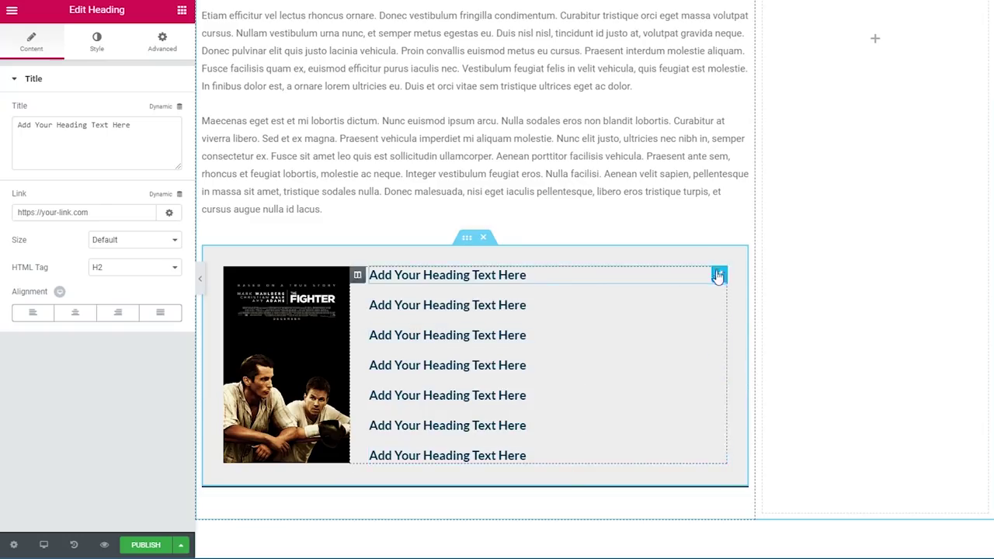
{"action": "left_click", "coordinate": [177, 109]}
{"action": "scroll", "coordinate": [117, 168], "scroll_direction": "down", "scroll_amount": 5}
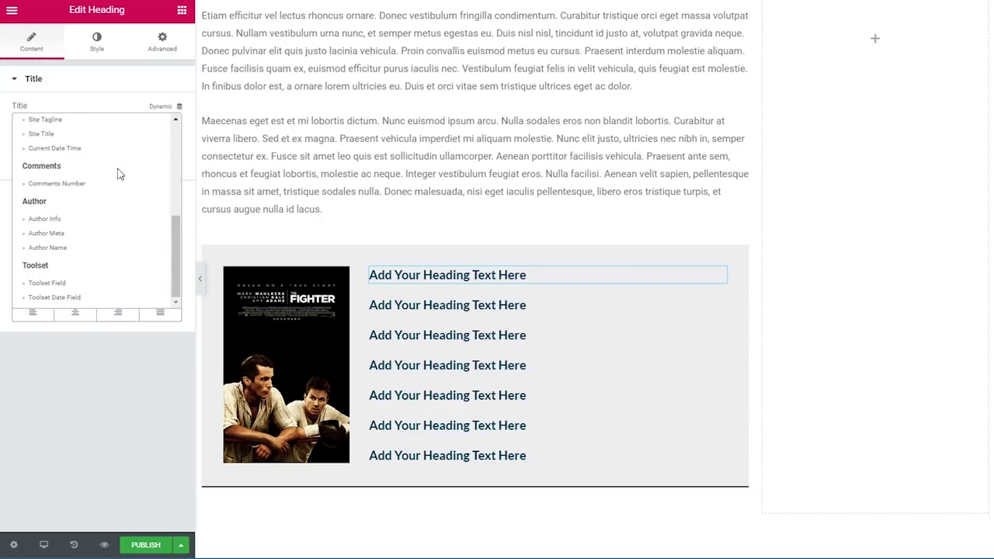
{"action": "left_click", "coordinate": [73, 283]}
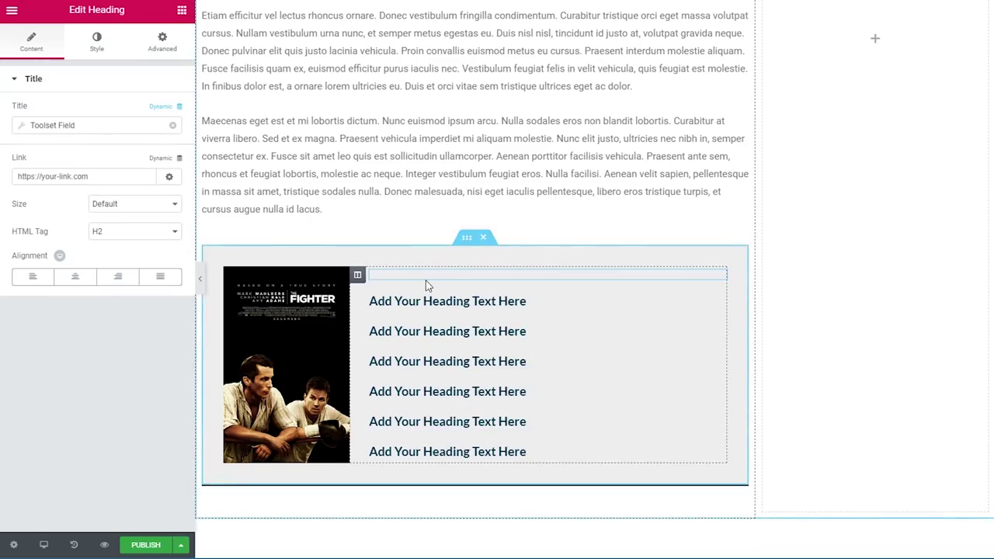
{"action": "left_click", "coordinate": [85, 126]}
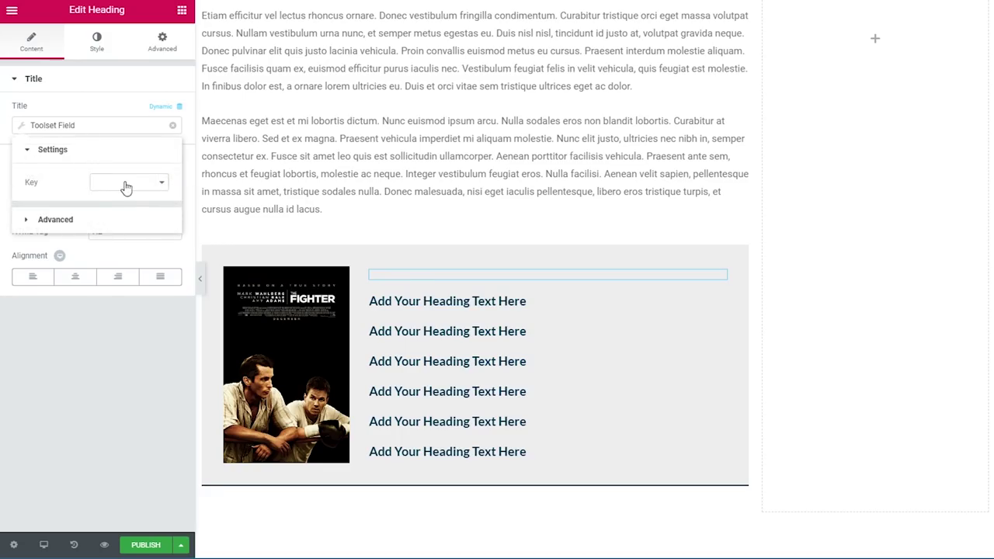
{"action": "left_click", "coordinate": [126, 188]}
{"action": "left_click", "coordinate": [125, 235]}
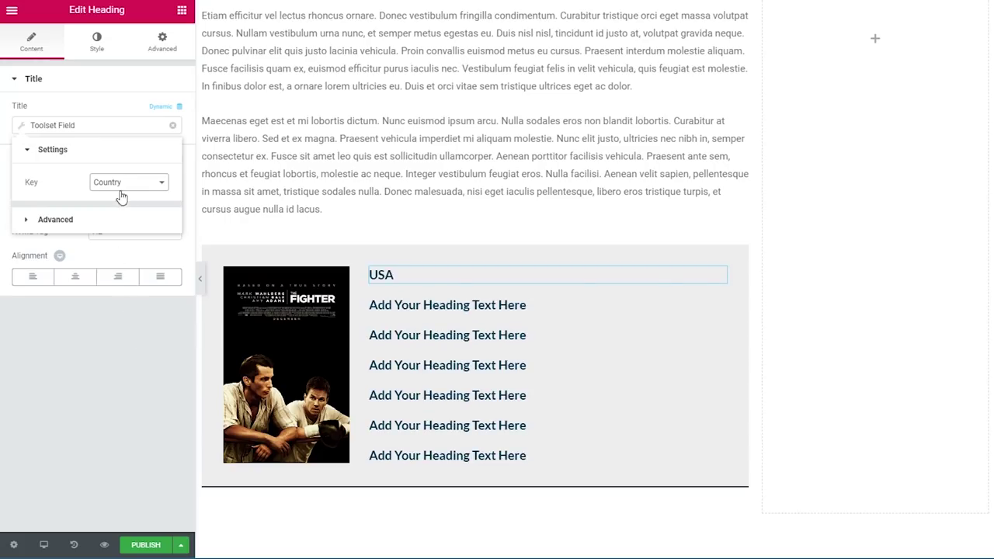
Add the text "Country:" before the first heading's dynamic value.
{"action": "left_click", "coordinate": [35, 223]}
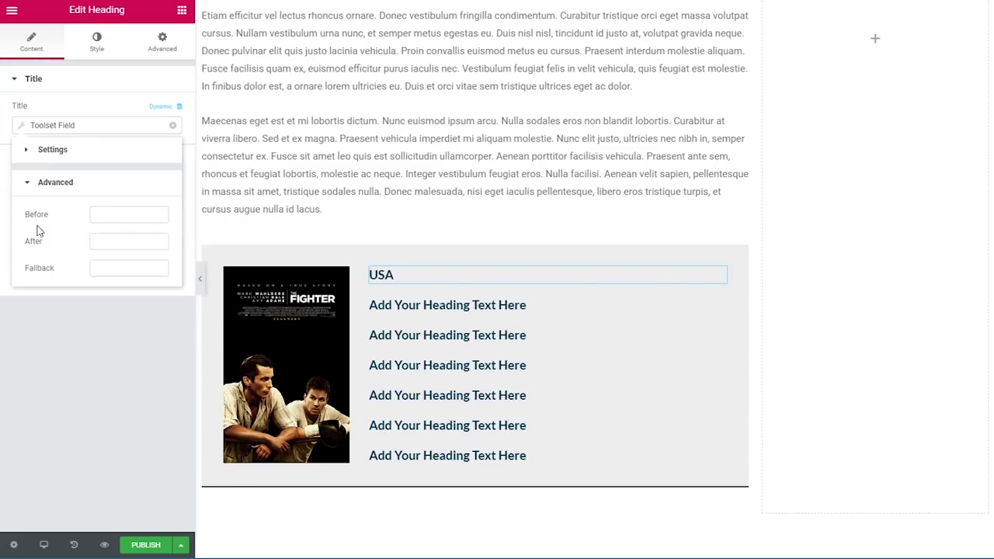
{"action": "left_click", "coordinate": [118, 221]}
{"action": "type", "text": "Cou"}
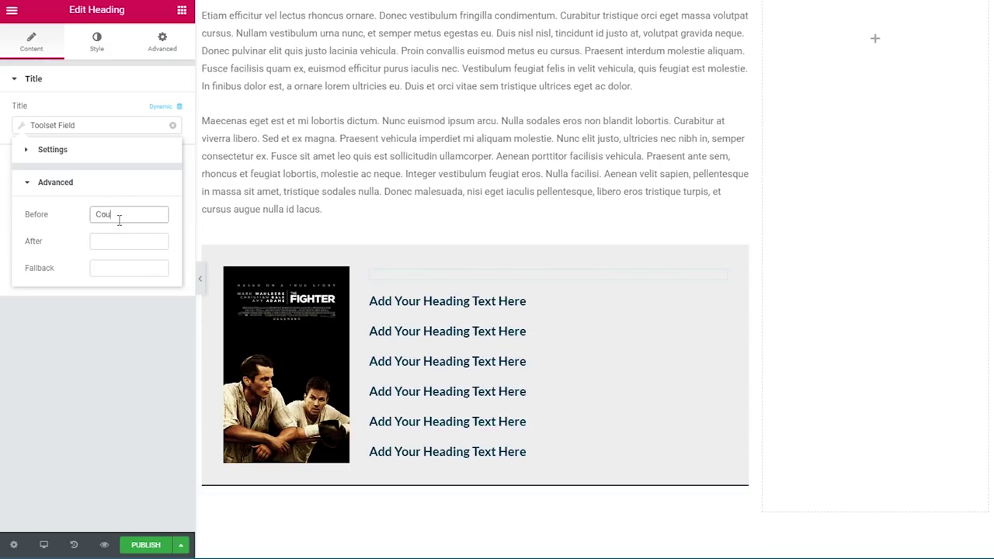
{"action": "type", "text": "ntry:"}
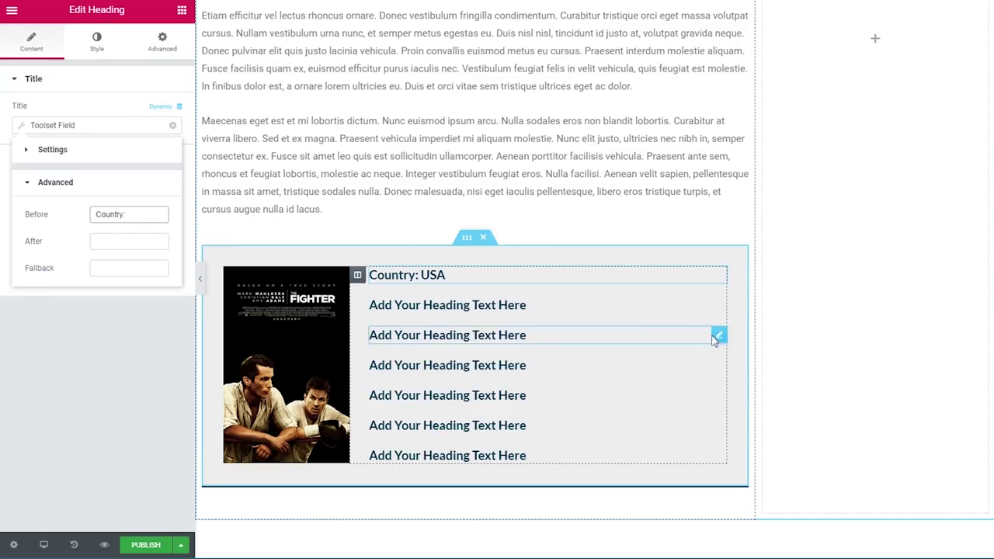
Make the third heading's title a dynamic Toolset Field with the key Director.
{"action": "left_click", "coordinate": [719, 335]}
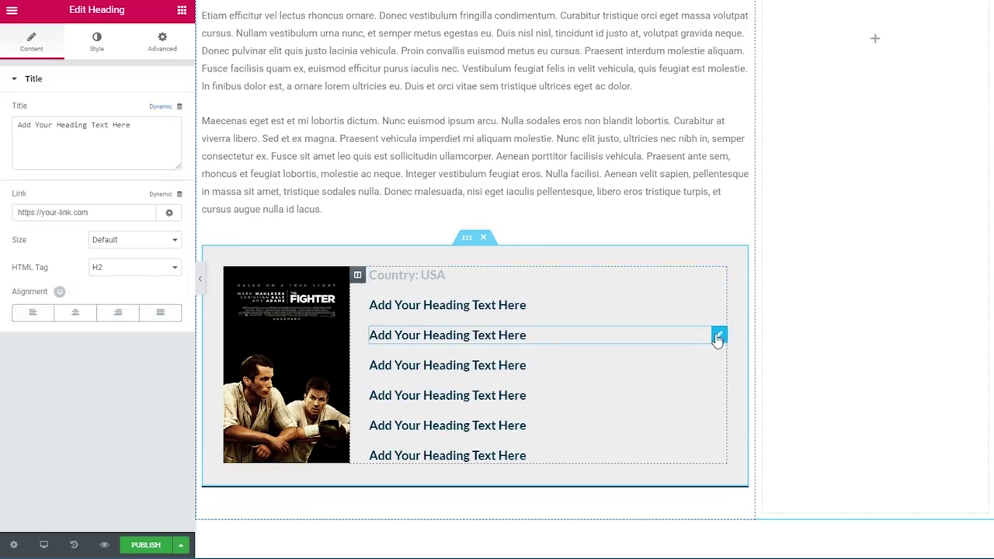
{"action": "left_click", "coordinate": [160, 108]}
{"action": "scroll", "coordinate": [100, 222], "scroll_direction": "down", "scroll_amount": 5}
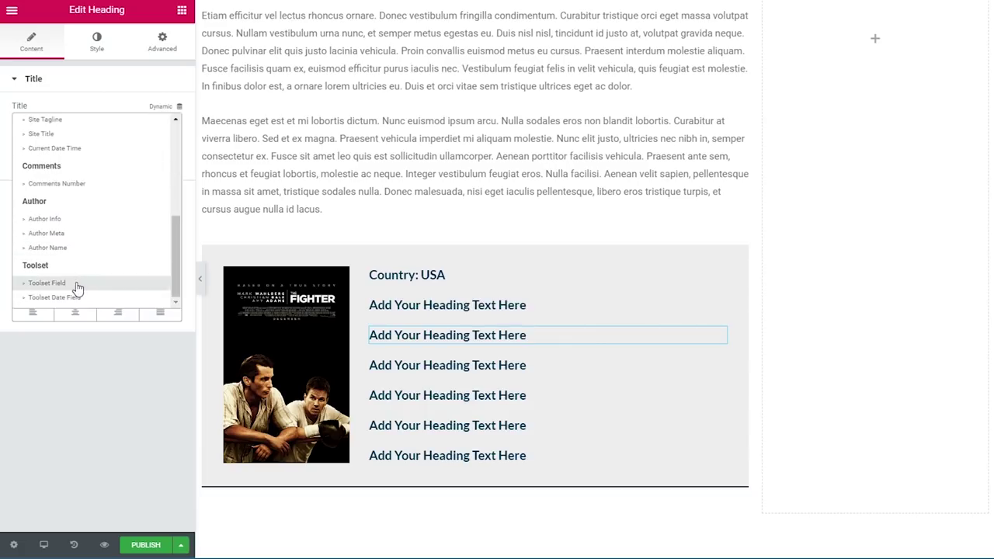
{"action": "left_click", "coordinate": [78, 287]}
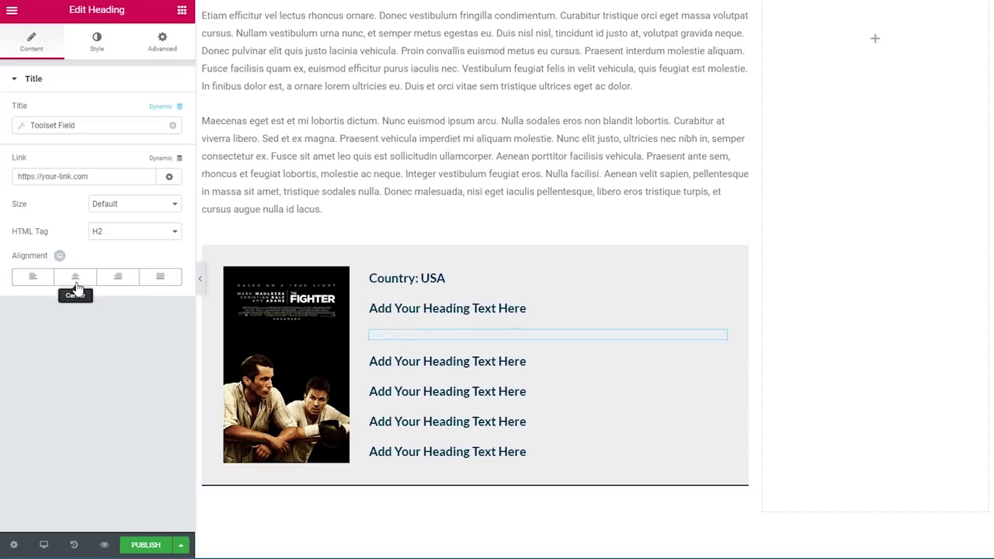
{"action": "left_click", "coordinate": [92, 127]}
{"action": "left_click", "coordinate": [115, 185]}
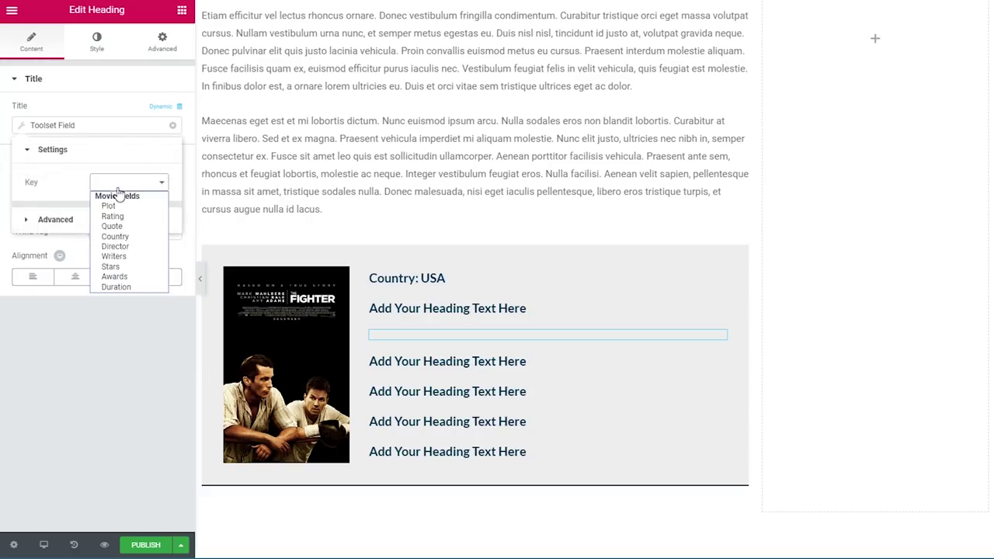
{"action": "left_click", "coordinate": [136, 248]}
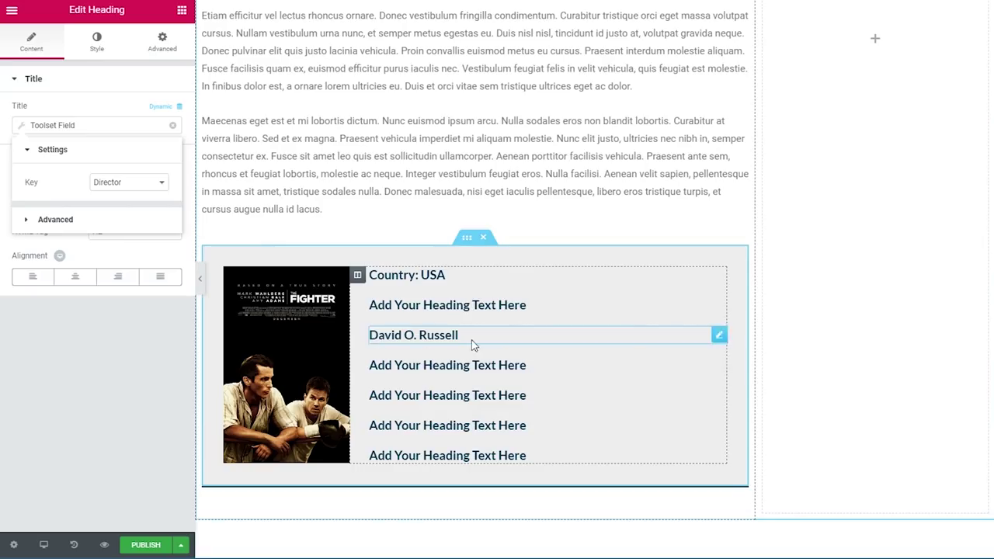
Add the text "Director:" before the third heading's dynamic value.
{"action": "left_click", "coordinate": [87, 220]}
{"action": "left_click", "coordinate": [110, 212]}
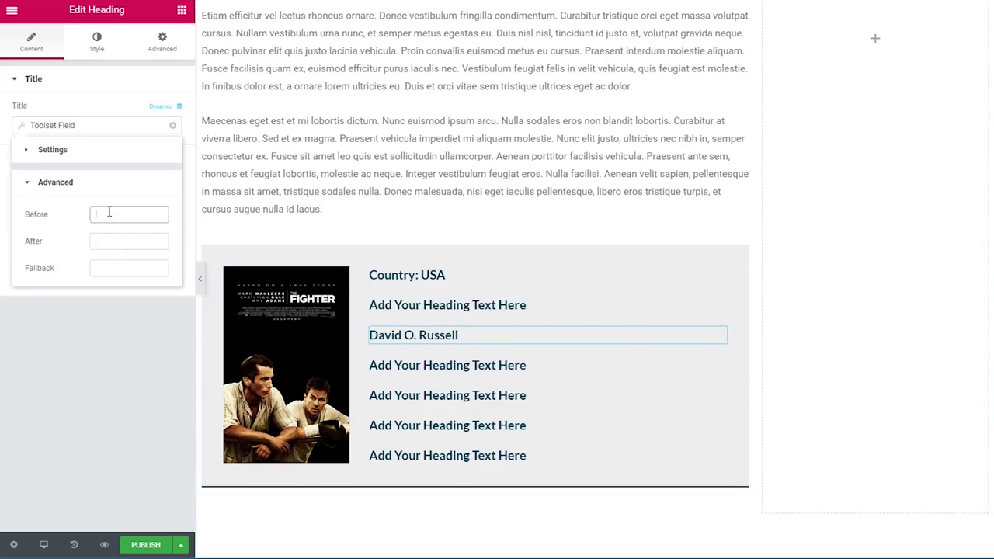
{"action": "type", "text": "Director:"}
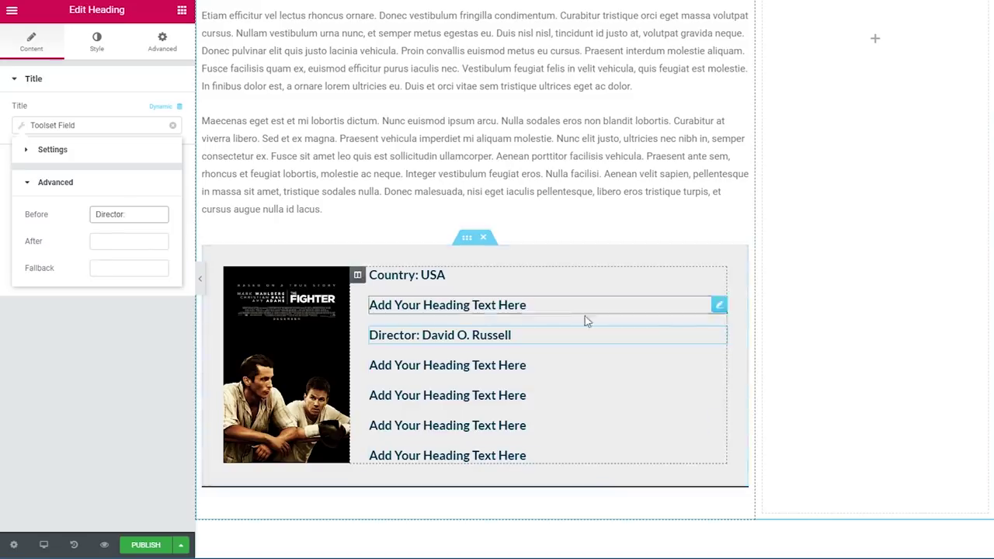
Fill the four headings below the director line with the Toolset fields Writers, Stars, Awards and Duration, each preceded by its label.
{"action": "left_click", "coordinate": [614, 365]}
{"action": "left_click", "coordinate": [165, 106]}
{"action": "scroll", "coordinate": [82, 269], "scroll_direction": "down", "scroll_amount": 5}
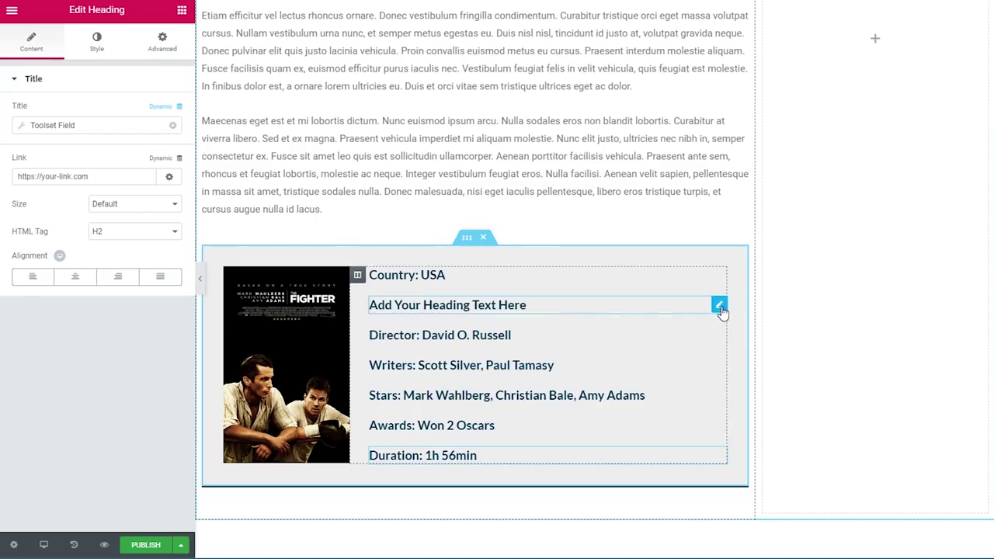
Make the second heading in the info box a dynamic Post Terms title using the Movie Genres taxonomy.
{"action": "left_click", "coordinate": [712, 315]}
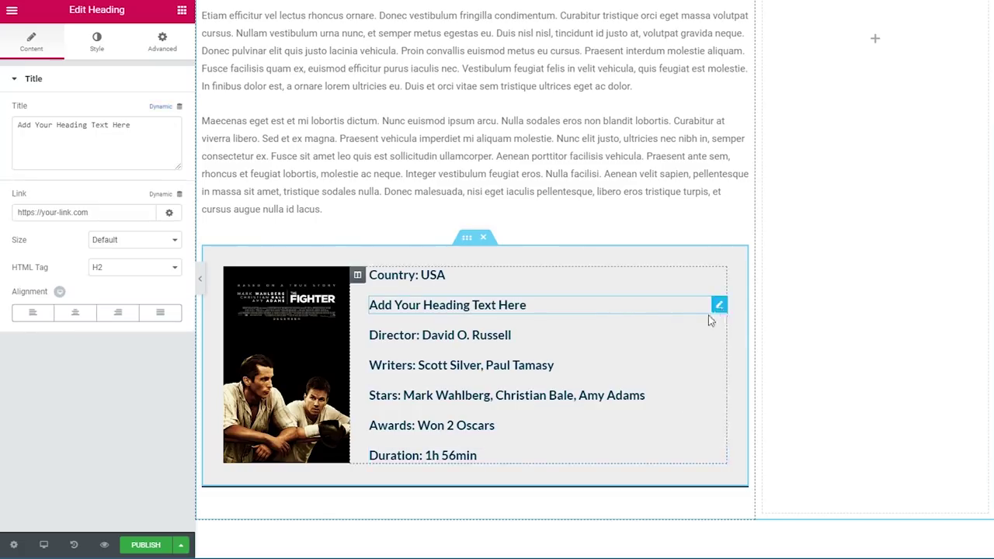
{"action": "left_click", "coordinate": [157, 106]}
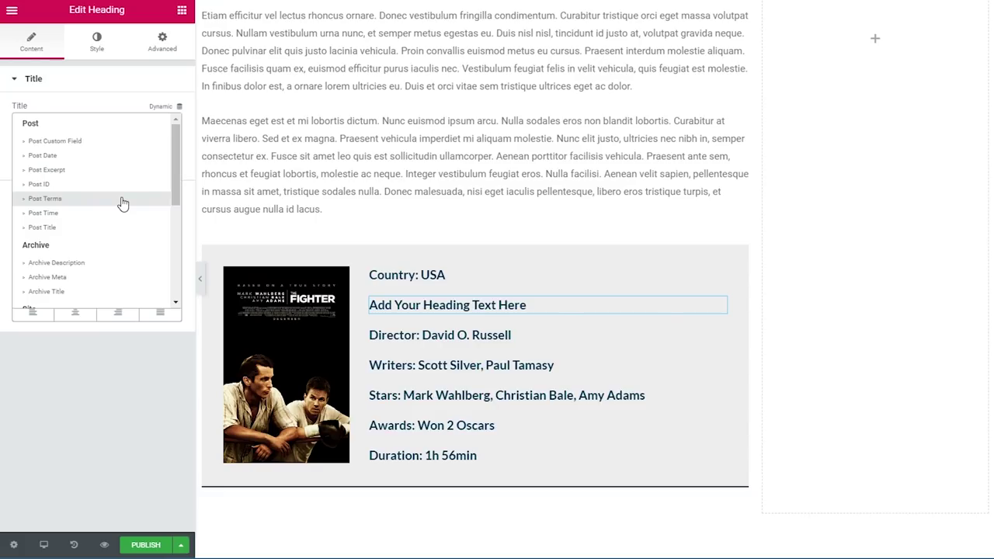
{"action": "scroll", "coordinate": [122, 203], "scroll_direction": "down", "scroll_amount": 3}
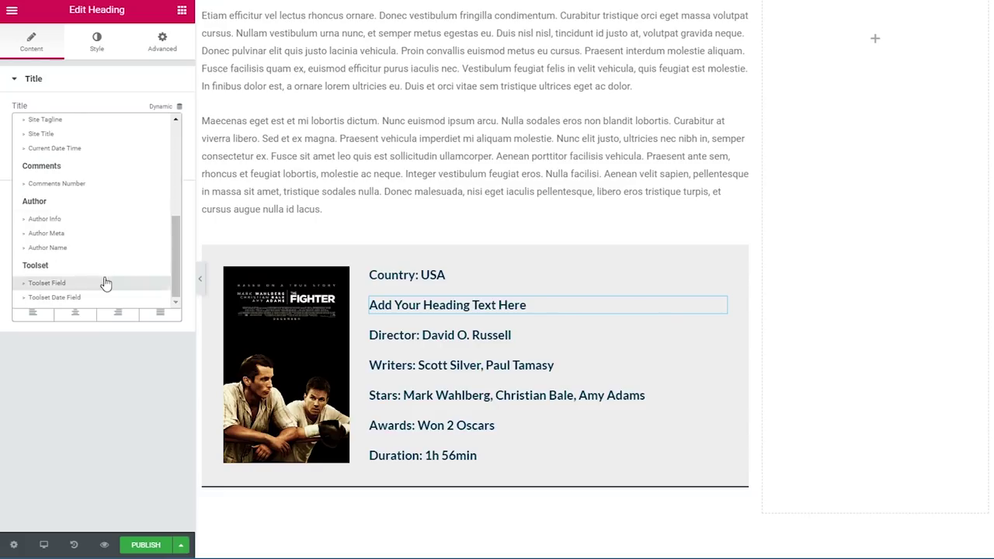
{"action": "scroll", "coordinate": [106, 284], "scroll_direction": "up", "scroll_amount": 3}
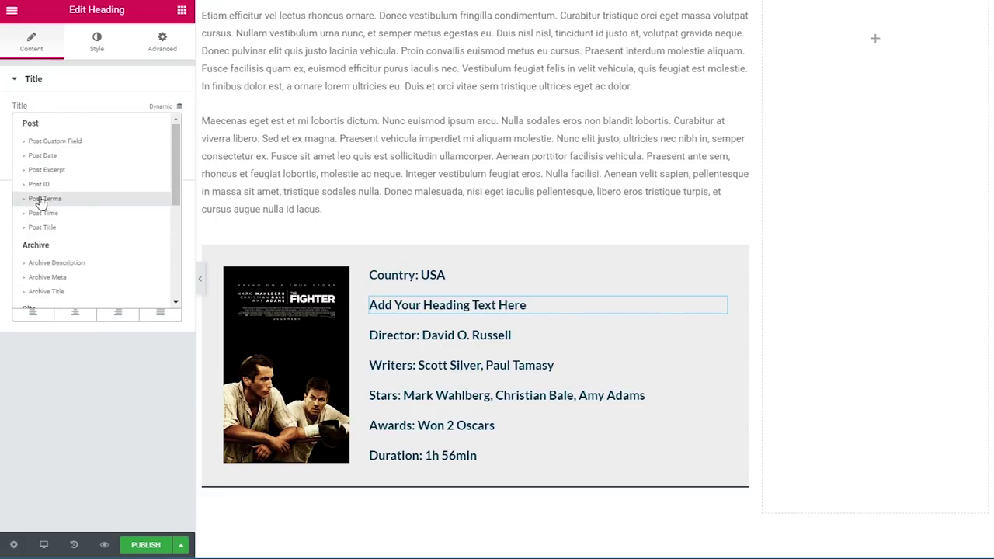
{"action": "left_click", "coordinate": [79, 201]}
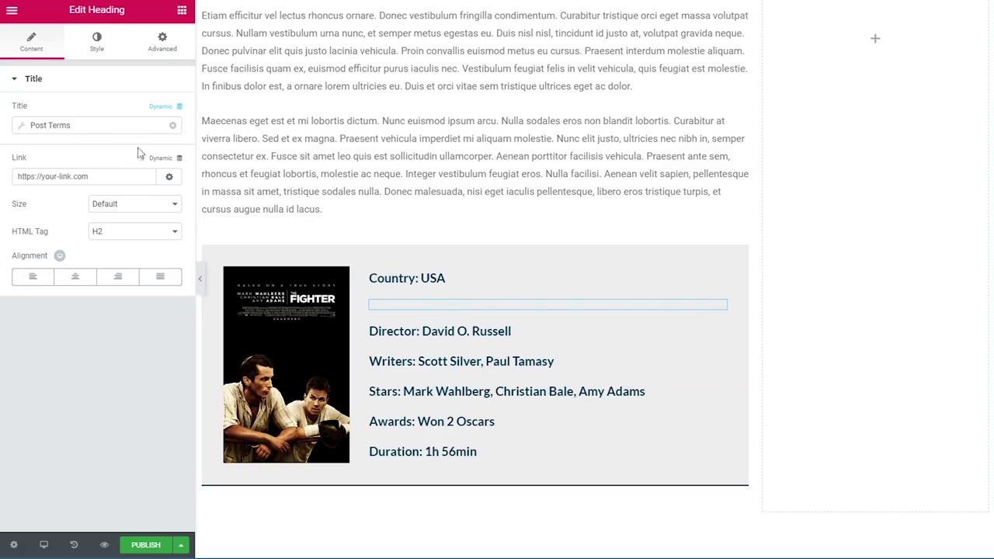
{"action": "left_click", "coordinate": [80, 130]}
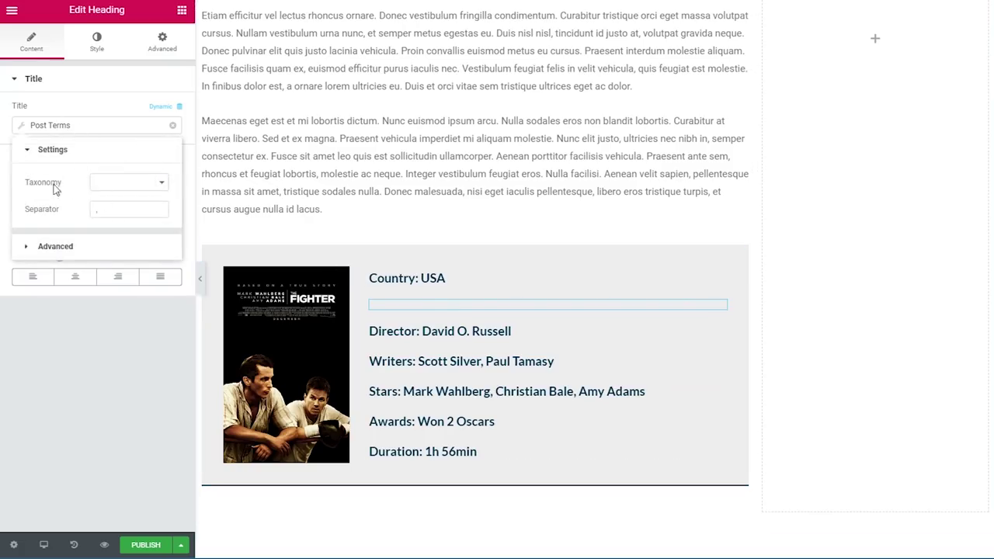
{"action": "left_click", "coordinate": [126, 186]}
{"action": "left_click", "coordinate": [125, 199]}
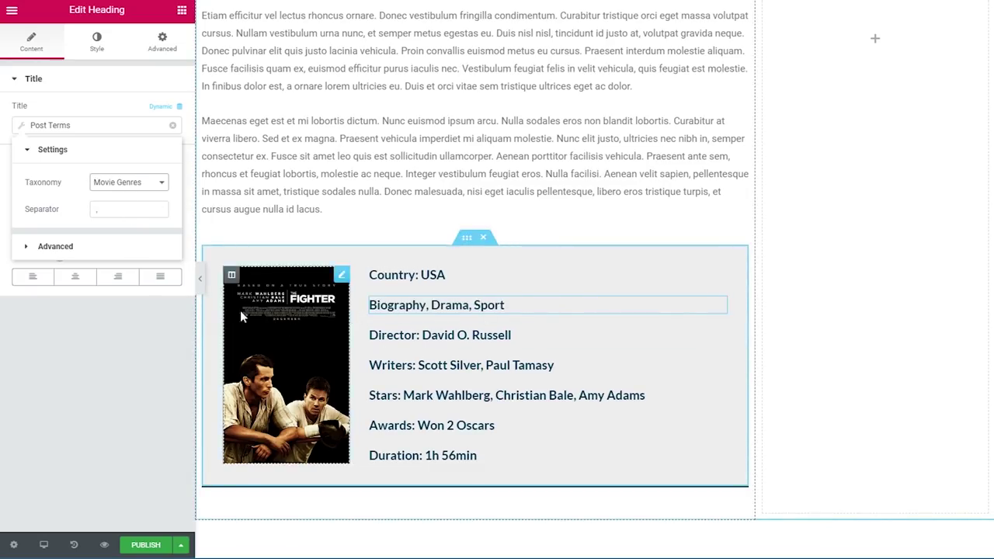
Replace the comma separator between the heading's genre terms with " | ".
{"action": "left_click", "coordinate": [118, 208]}
{"action": "double_click", "coordinate": [91, 208]}
{"action": "key", "text": "BackSpace"}
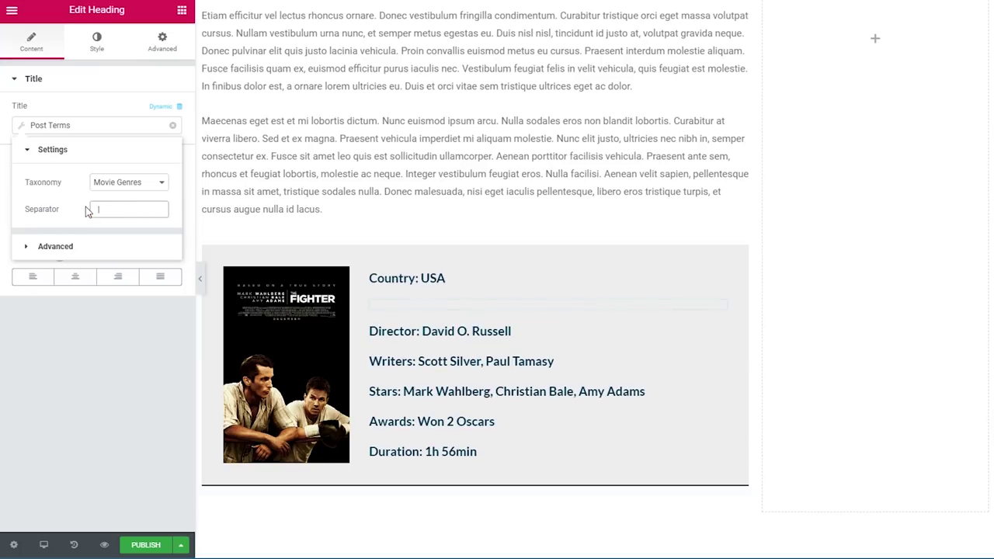
{"action": "type", "text": "|"}
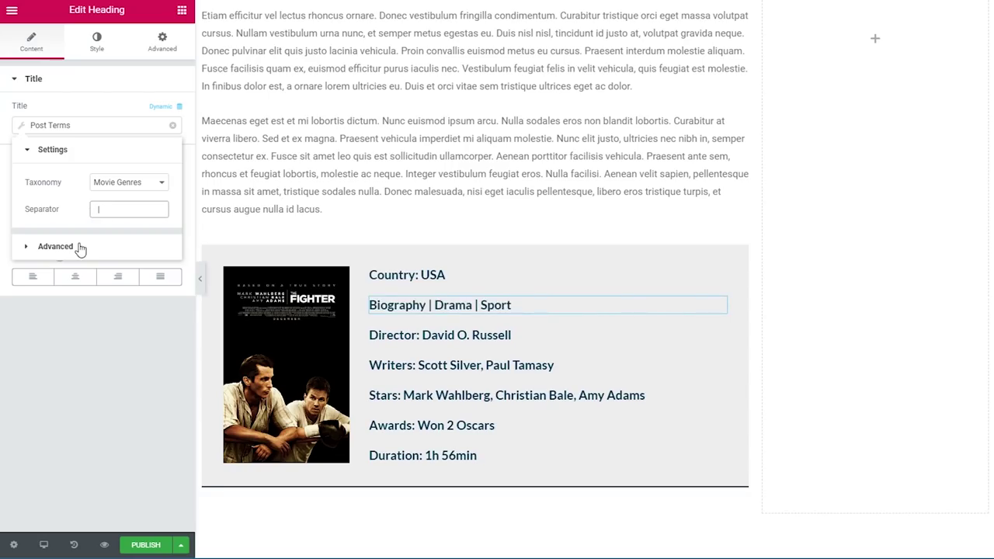
Add the text "Gernes:" before the genre heading's dynamic value.
{"action": "left_click", "coordinate": [81, 247]}
{"action": "left_click", "coordinate": [104, 218]}
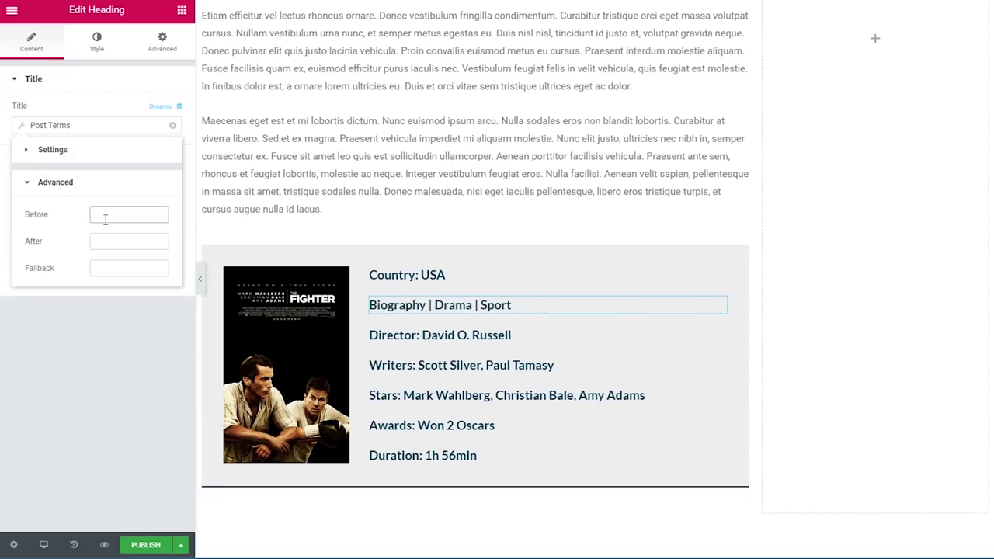
{"action": "type", "text": "Ge"}
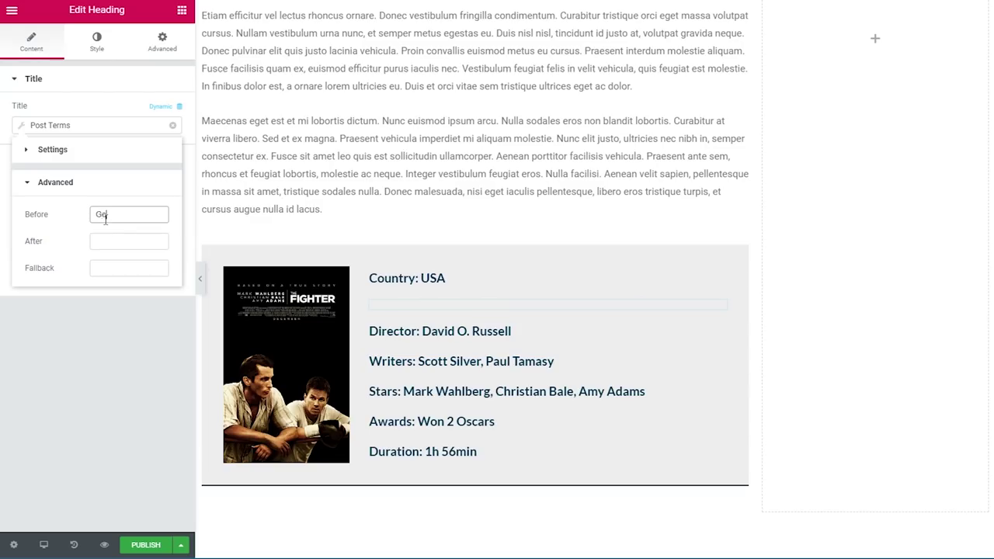
{"action": "type", "text": "rnes:"}
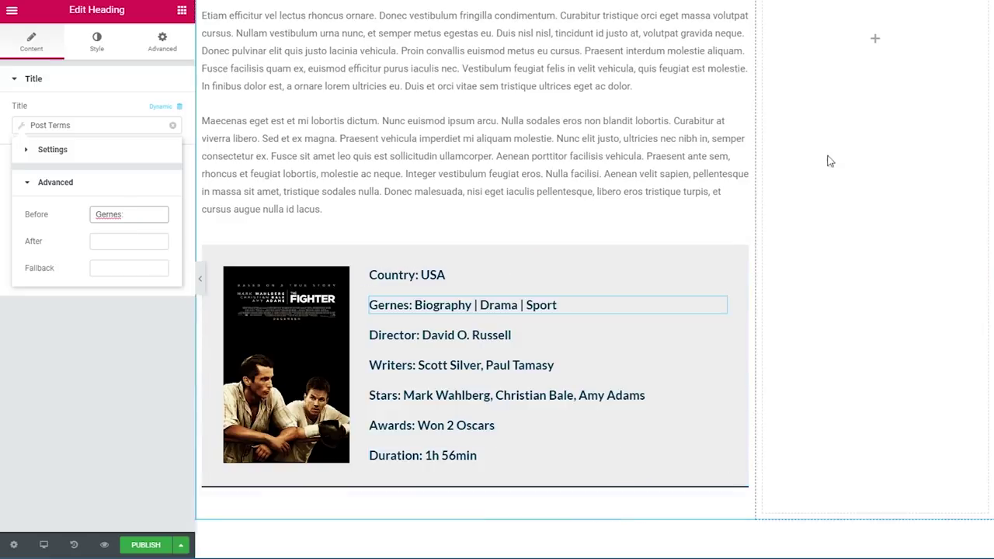
Unlink the padding values of the column holding the review and set its right padding to 40 px.
{"action": "scroll", "coordinate": [830, 323], "scroll_direction": "up", "scroll_amount": 10}
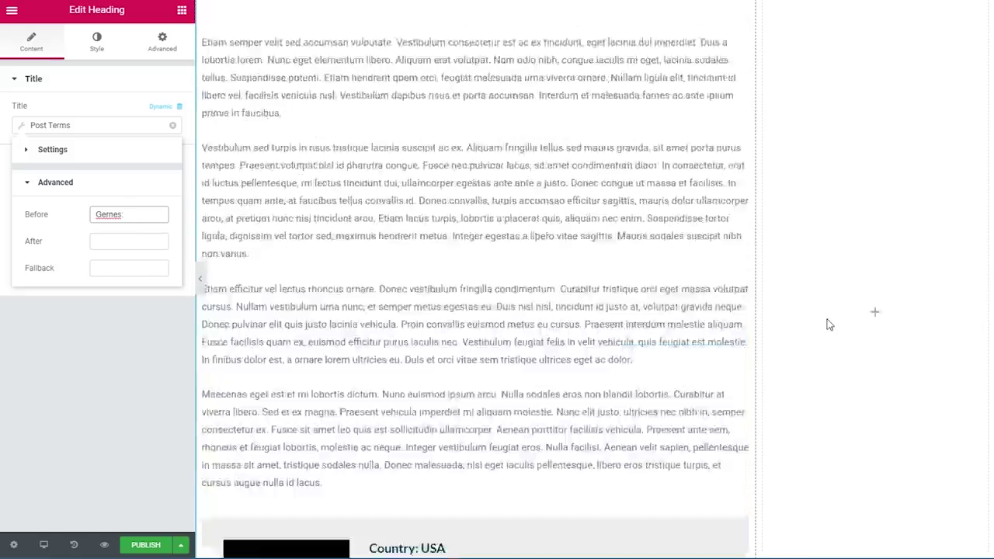
{"action": "scroll", "coordinate": [823, 327], "scroll_direction": "down", "scroll_amount": 2}
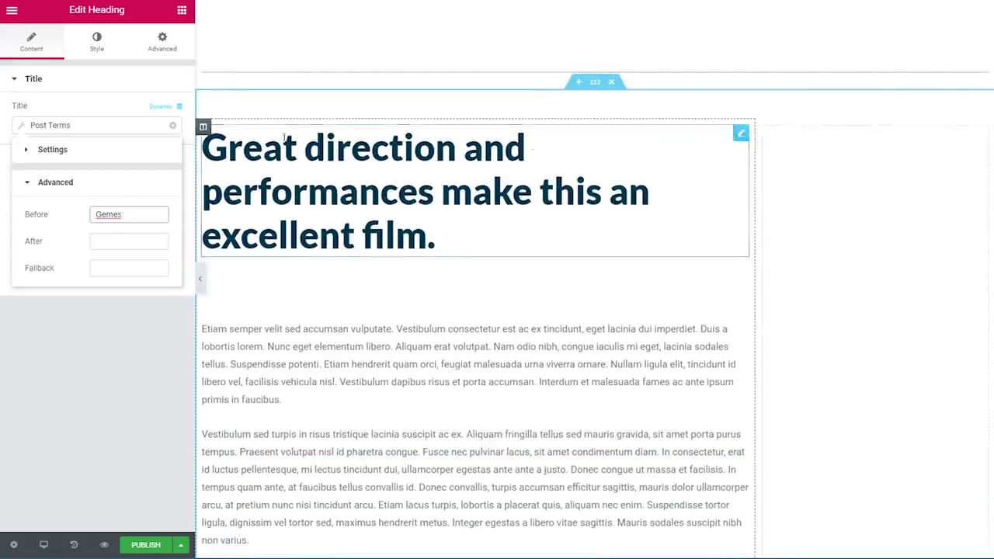
{"action": "left_click", "coordinate": [203, 126]}
{"action": "left_click", "coordinate": [160, 54]}
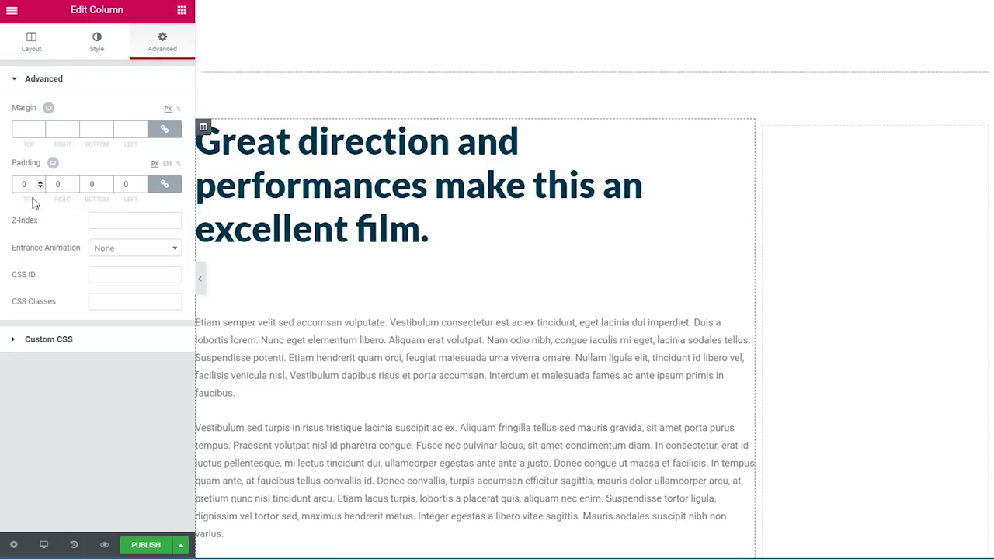
{"action": "left_click", "coordinate": [164, 186]}
{"action": "double_click", "coordinate": [70, 187]}
{"action": "type", "text": "40"}
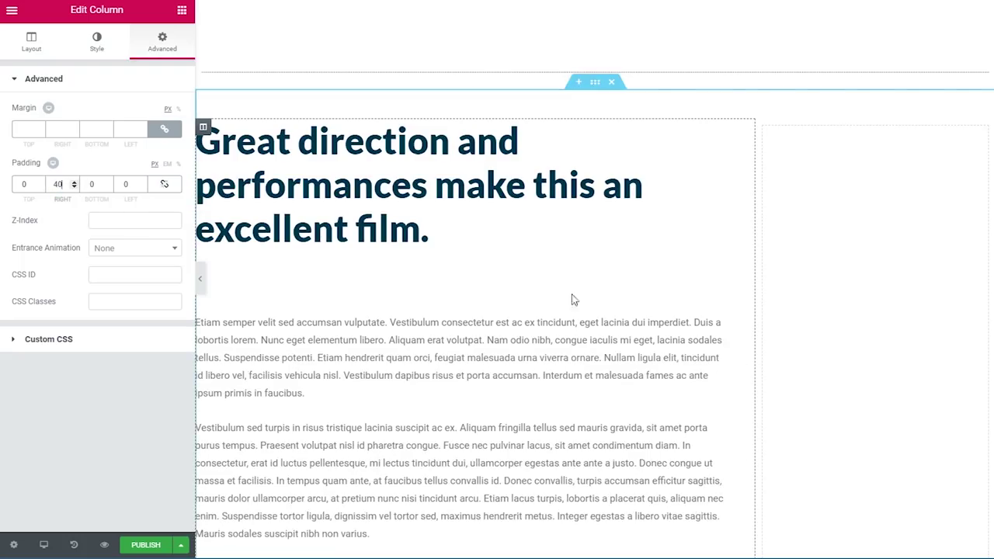
Set the left padding of the empty 30% column beside the review to 90 px.
{"action": "left_click", "coordinate": [763, 127]}
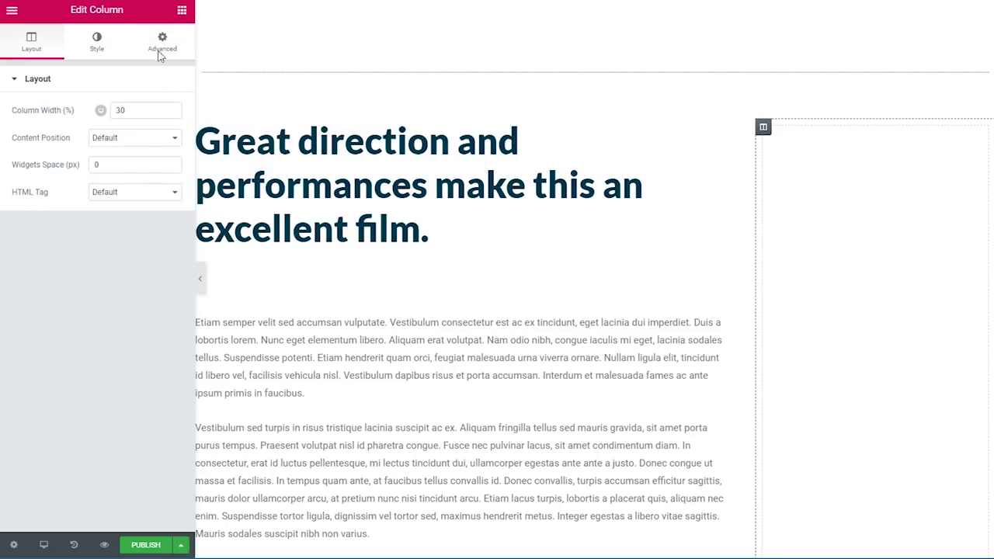
{"action": "left_click", "coordinate": [162, 43]}
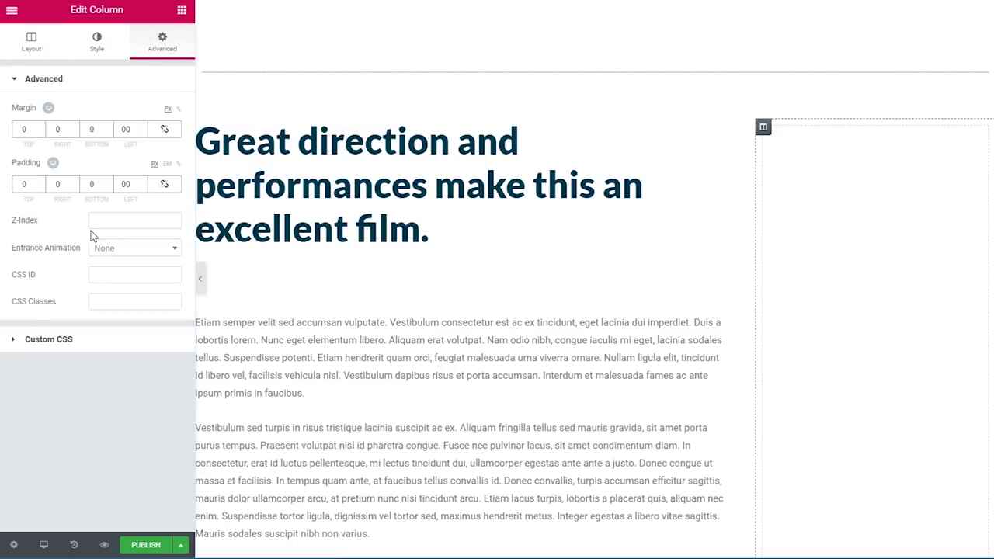
{"action": "double_click", "coordinate": [126, 184]}
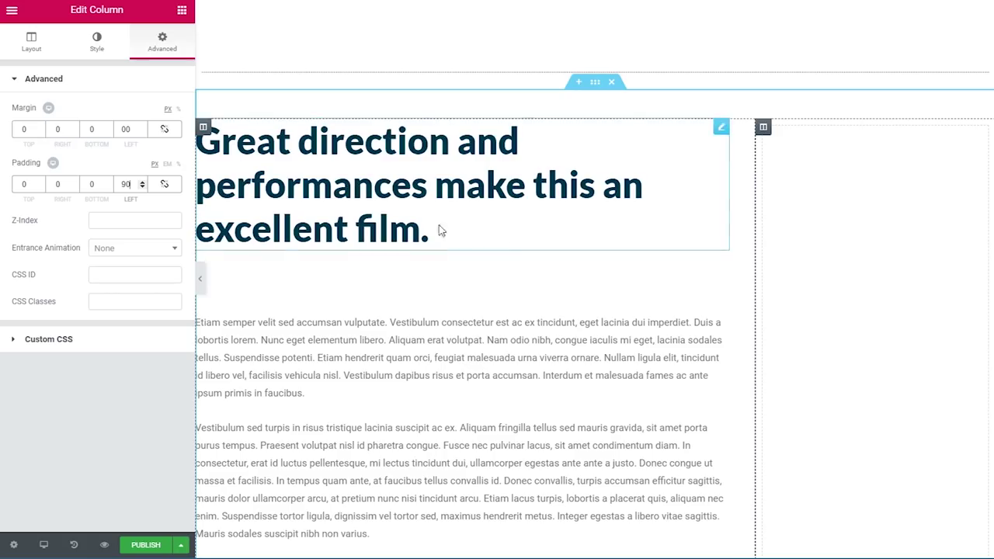
Add a Heading widget to the empty column beside the review and title it "Latest Movies:".
{"action": "left_click", "coordinate": [181, 10]}
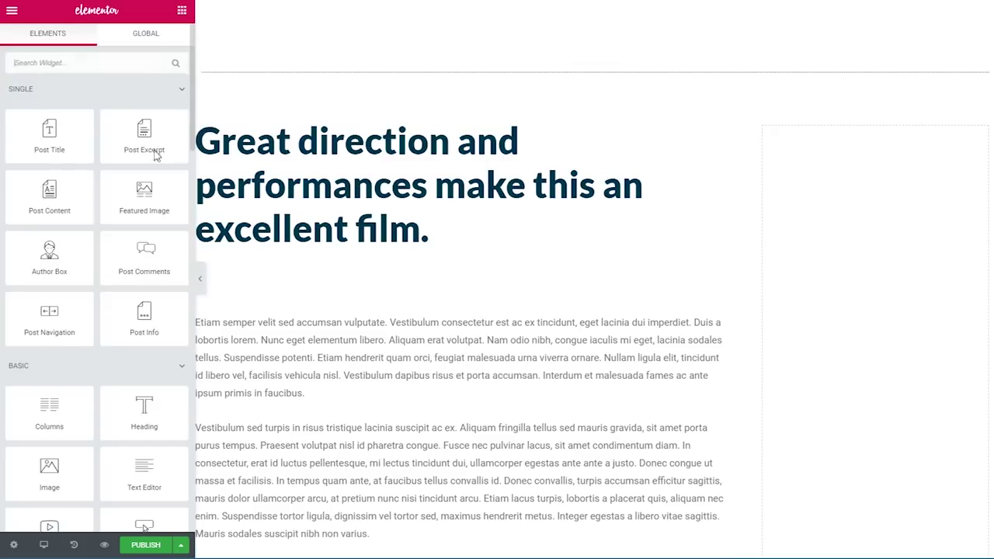
{"action": "left_click_drag", "start_coordinate": [147, 408], "coordinate": [862, 330]}
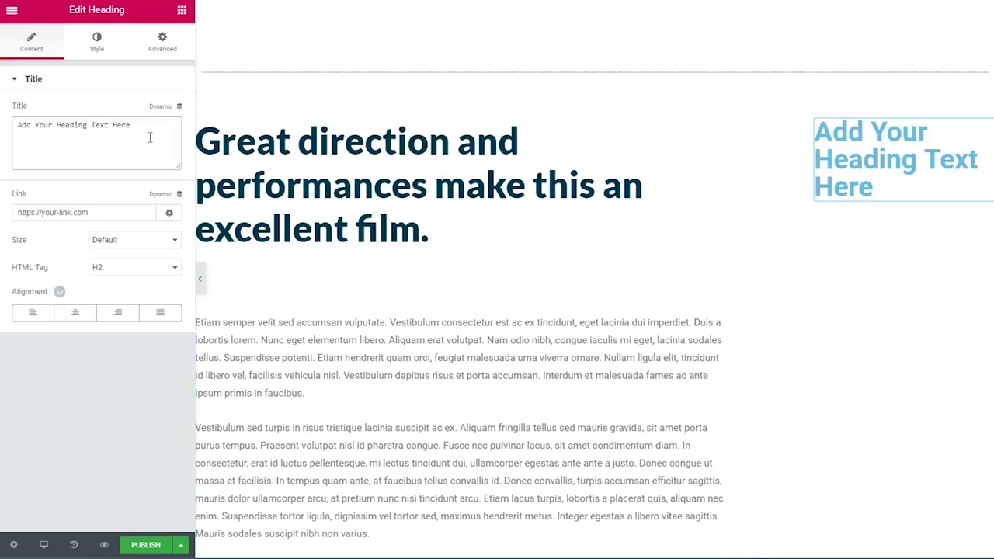
{"action": "left_click_drag", "start_coordinate": [160, 159], "coordinate": [2, 148]}
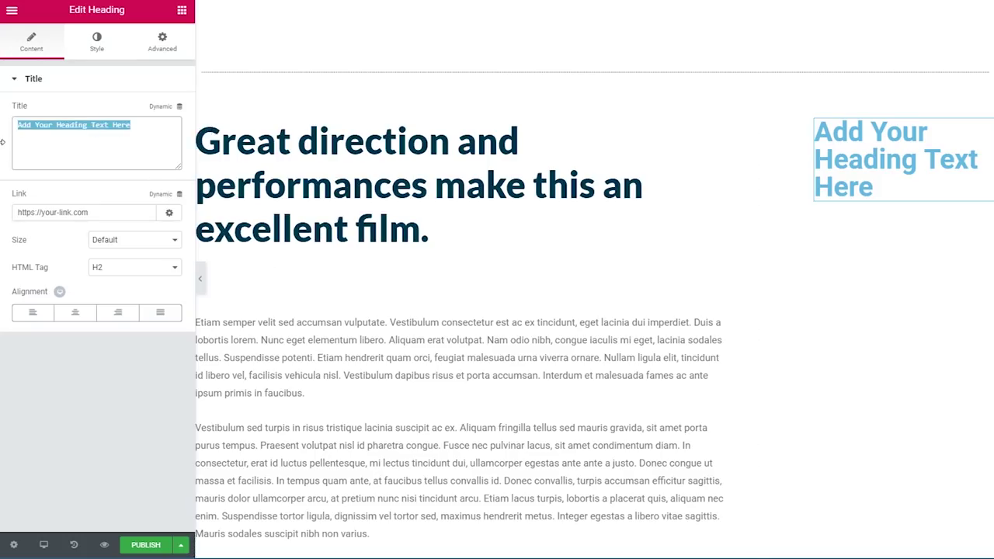
{"action": "type", "text": "Latest "}
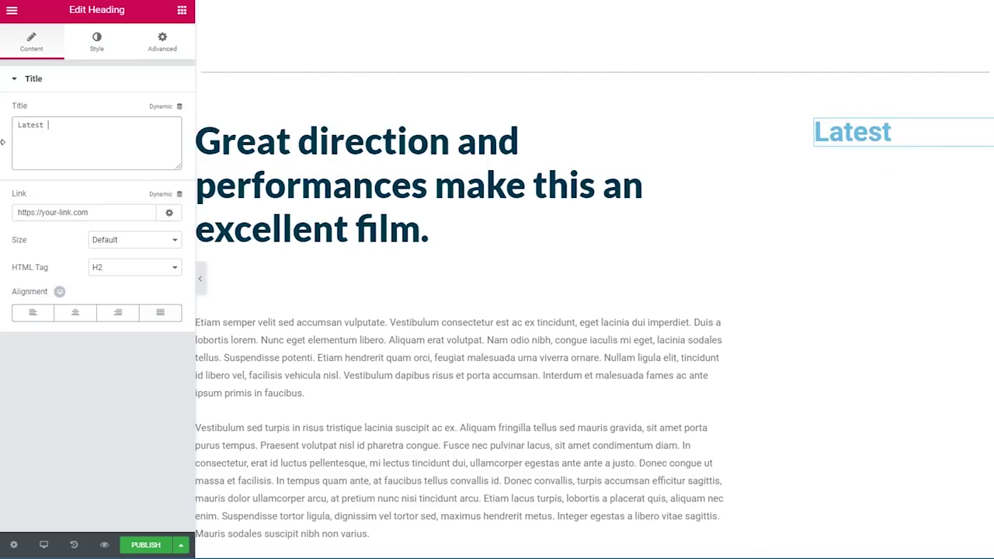
{"action": "type", "text": "Movies:"}
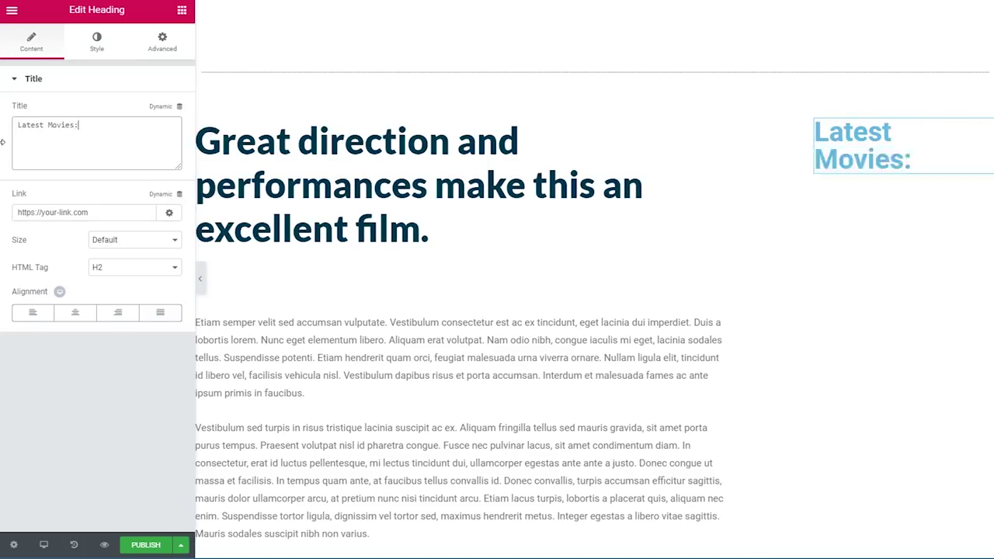
Change the "Latest Movies:" heading's text color to the dark navy preset.
{"action": "left_click", "coordinate": [95, 44]}
{"action": "left_click", "coordinate": [159, 120]}
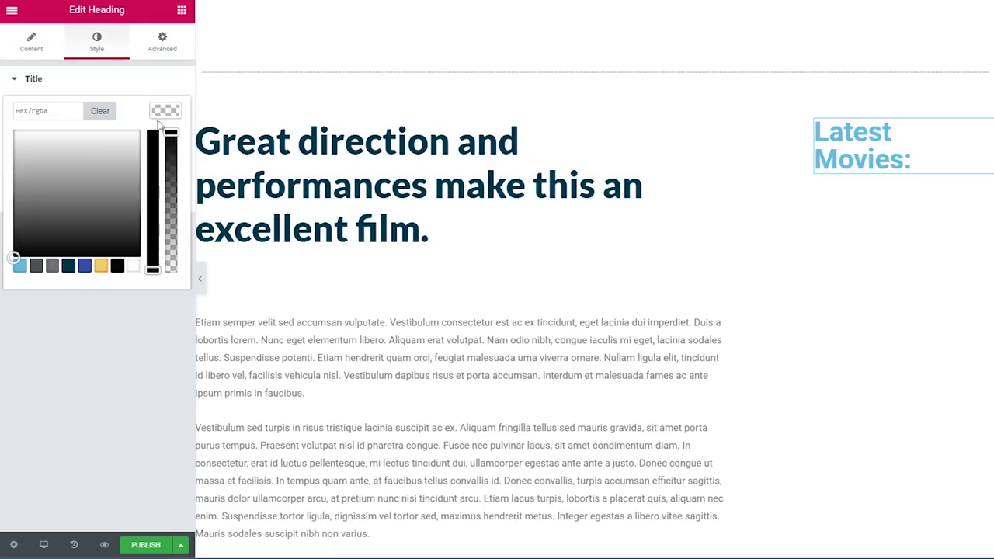
{"action": "left_click", "coordinate": [68, 267]}
{"action": "left_click", "coordinate": [87, 335]}
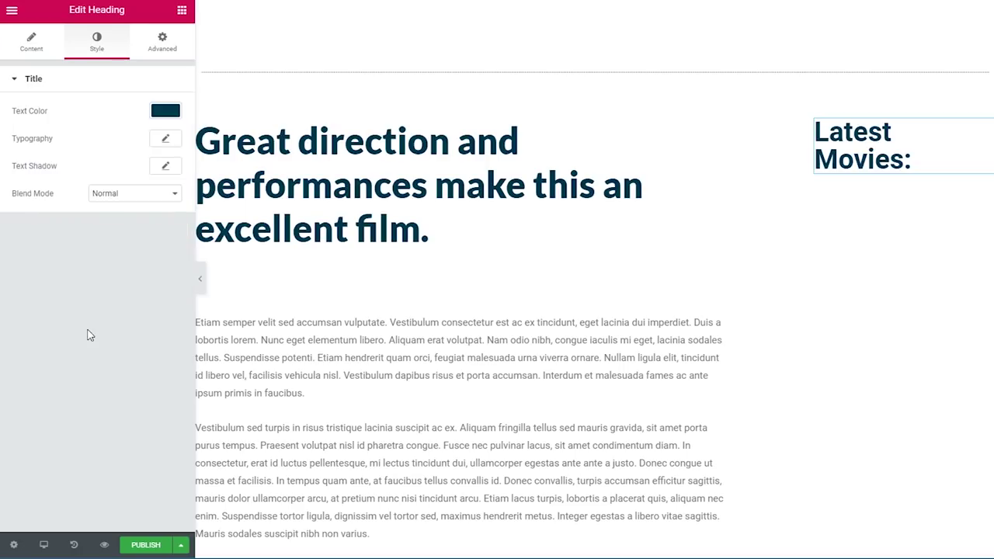
Set the "Latest Movies:" heading's typography to the Tahoma font family at 40 px.
{"action": "left_click", "coordinate": [161, 141]}
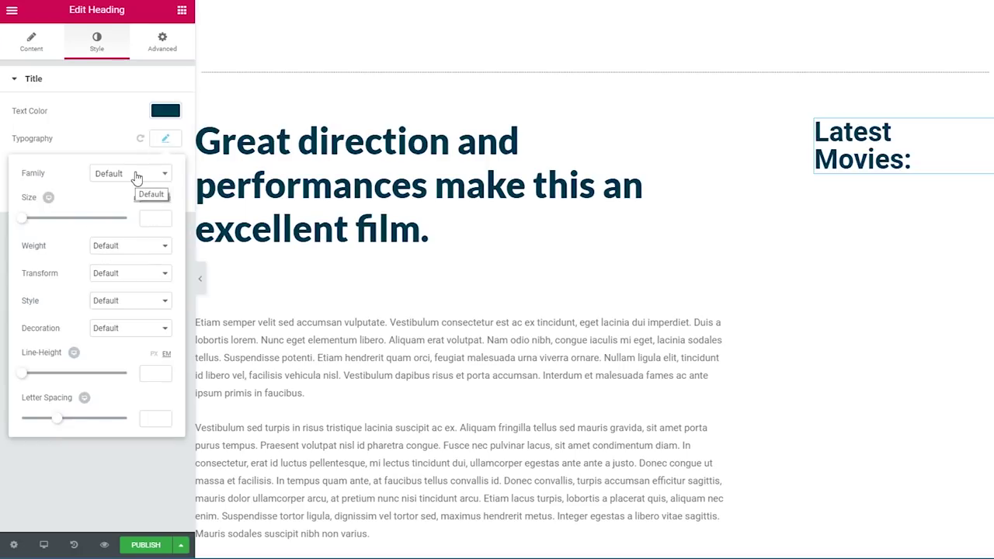
{"action": "left_click", "coordinate": [135, 174]}
{"action": "type", "text": "tahoma"}
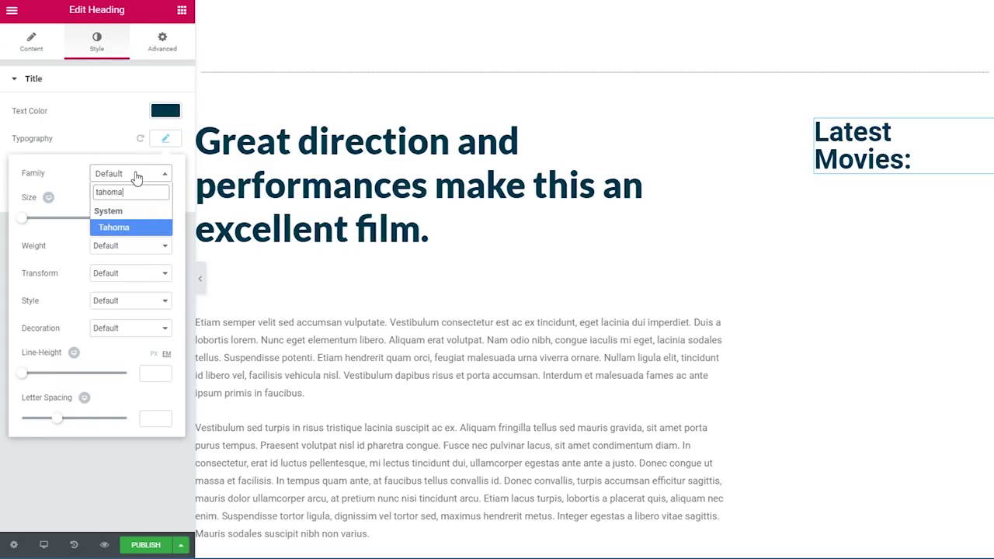
{"action": "left_click", "coordinate": [131, 226]}
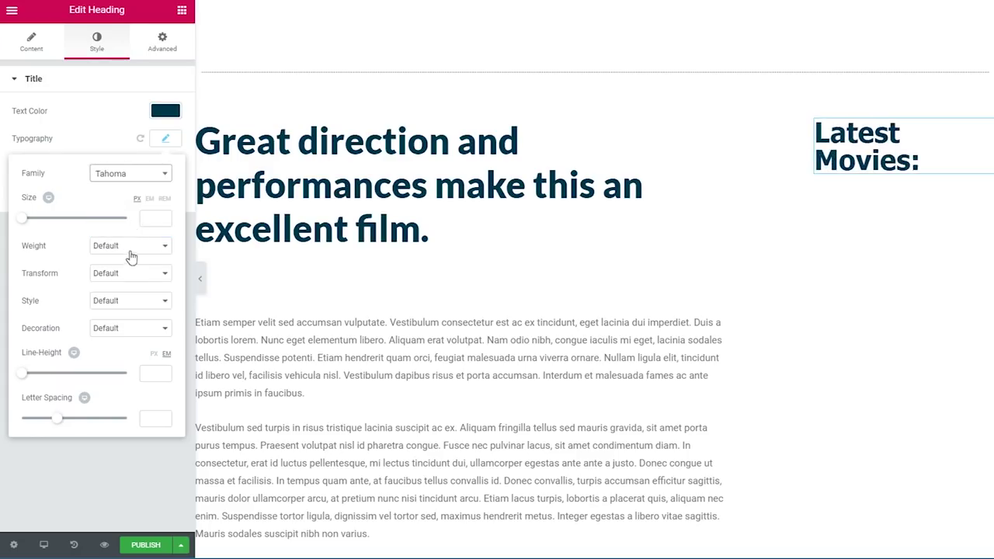
{"action": "left_click", "coordinate": [148, 219]}
{"action": "type", "text": "40"}
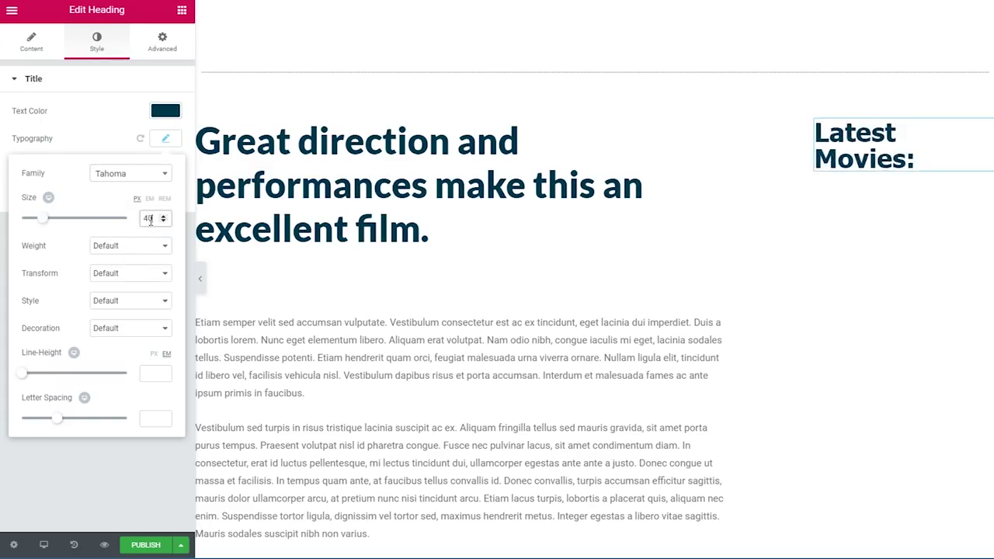
Unlink the "Latest Movies:" heading's padding values and set its bottom padding to 10 px.
{"action": "left_click", "coordinate": [161, 56]}
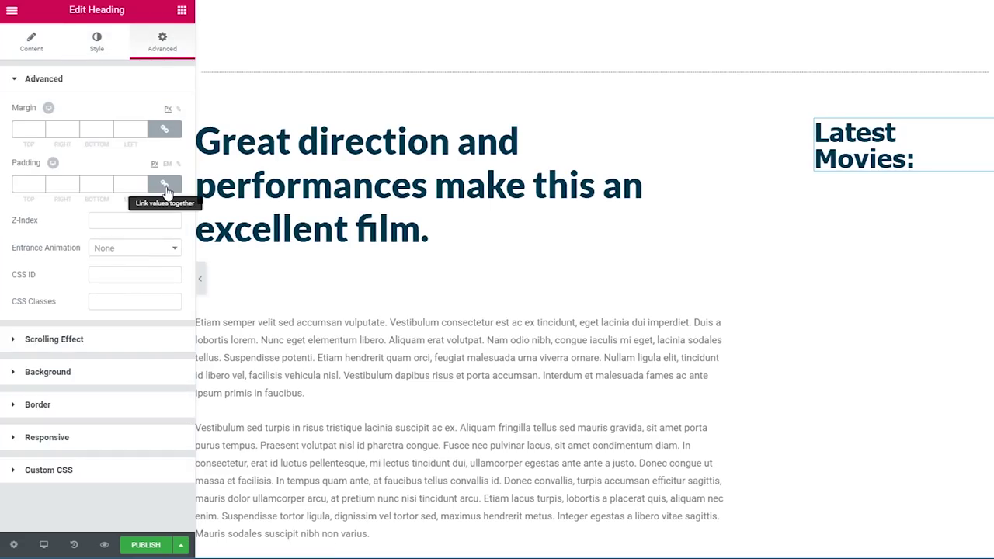
{"action": "left_click", "coordinate": [165, 184]}
{"action": "left_click", "coordinate": [93, 184]}
{"action": "type", "text": "10"}
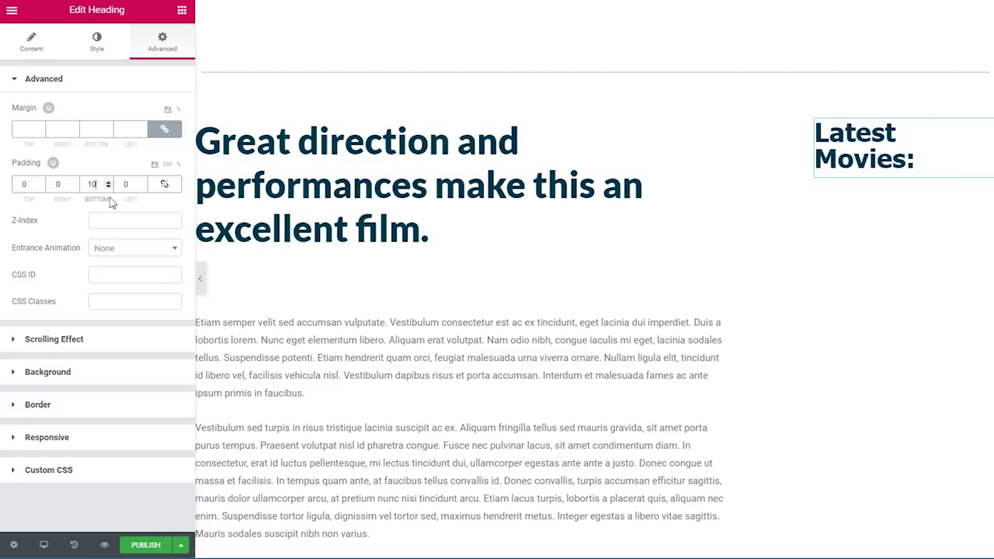
Find the Posts widget by searching for "post" and place it below the "Latest Movies:" heading.
{"action": "left_click", "coordinate": [181, 10]}
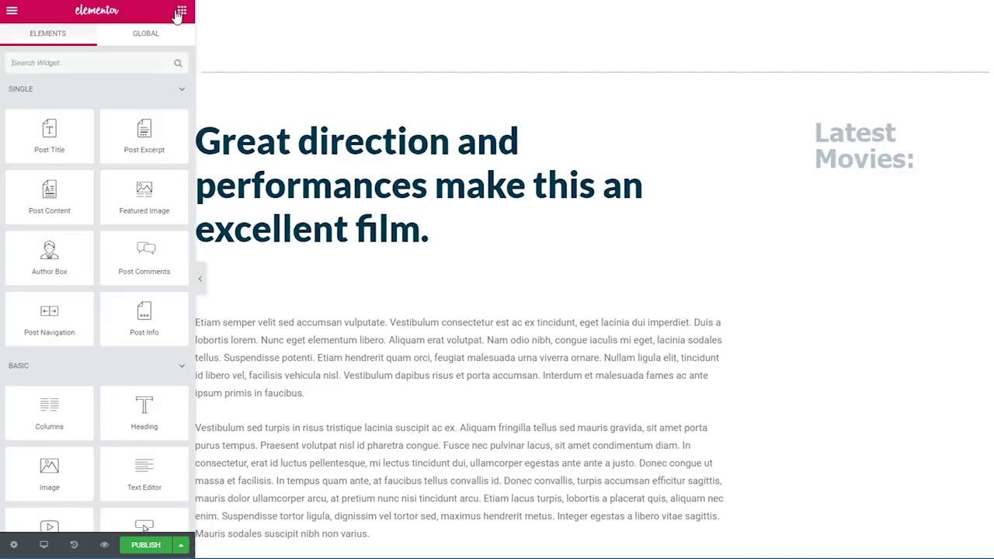
{"action": "left_click", "coordinate": [88, 66]}
{"action": "type", "text": "post"}
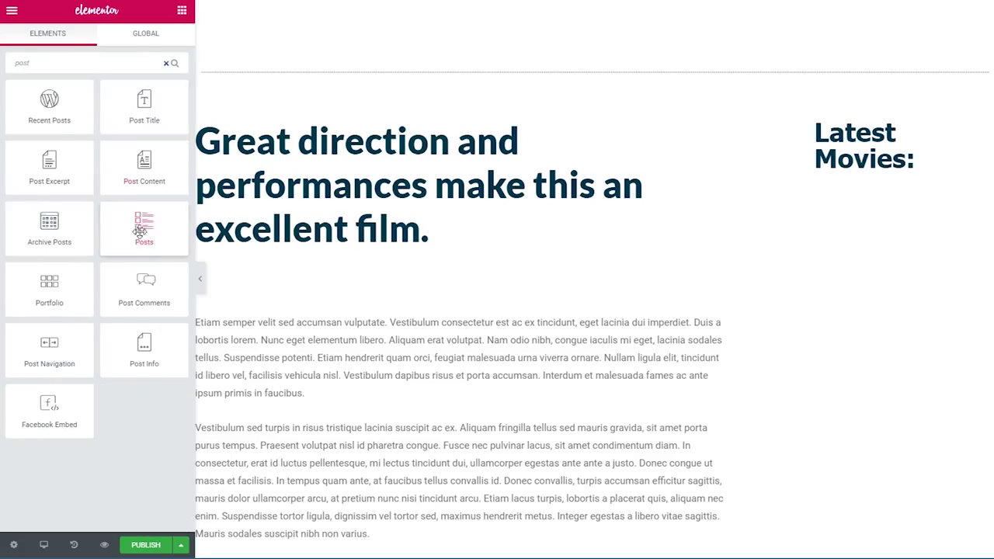
{"action": "left_click_drag", "start_coordinate": [145, 233], "coordinate": [871, 179]}
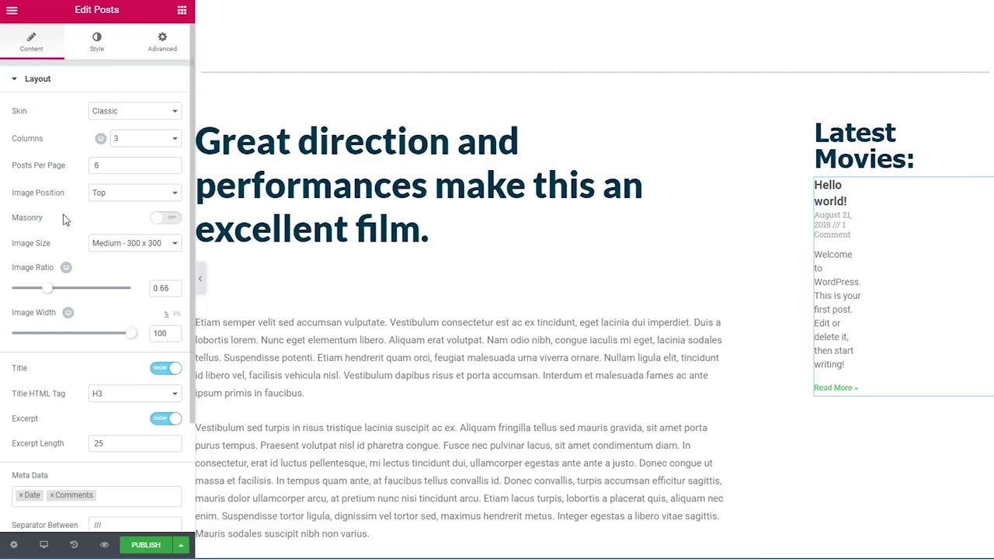
Set the Posts widget's query source to Movies, exclude the current post, and enable avoiding duplicates.
{"action": "scroll", "coordinate": [65, 220], "scroll_direction": "down", "scroll_amount": 3}
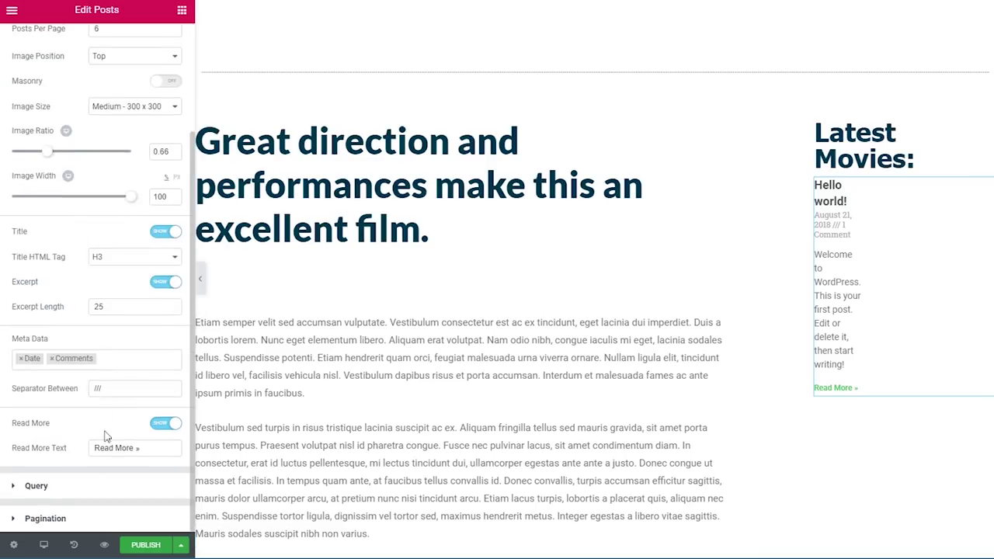
{"action": "left_click", "coordinate": [50, 493]}
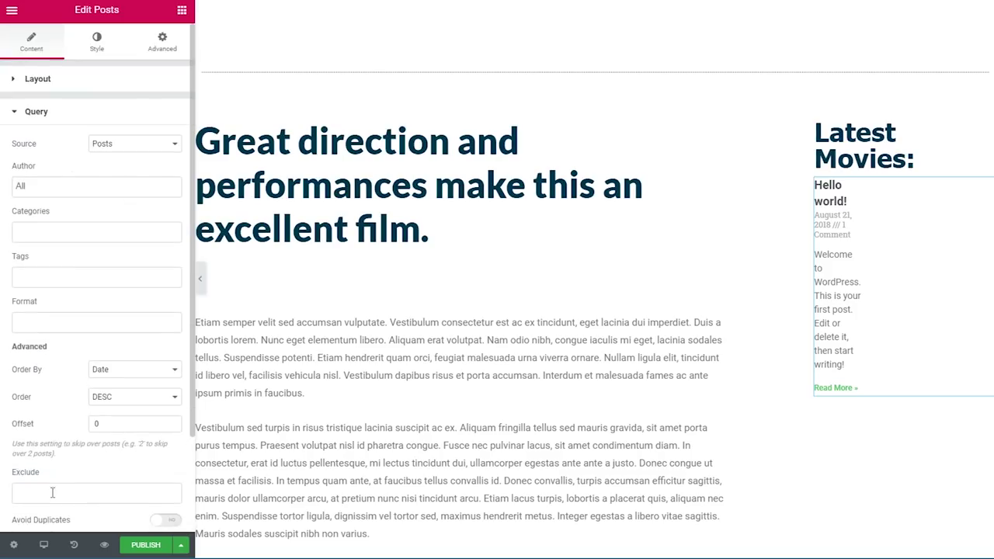
{"action": "left_click", "coordinate": [114, 148]}
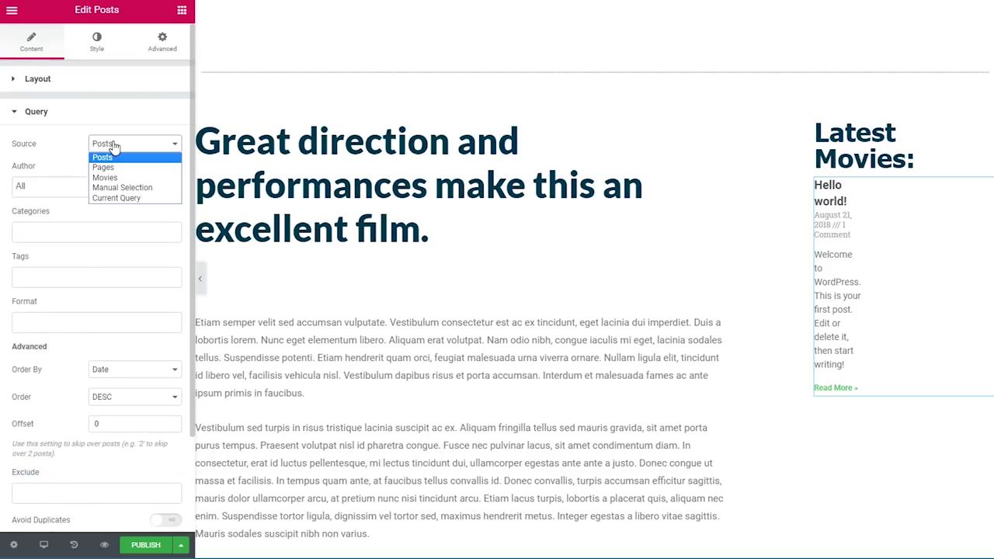
{"action": "left_click", "coordinate": [115, 178]}
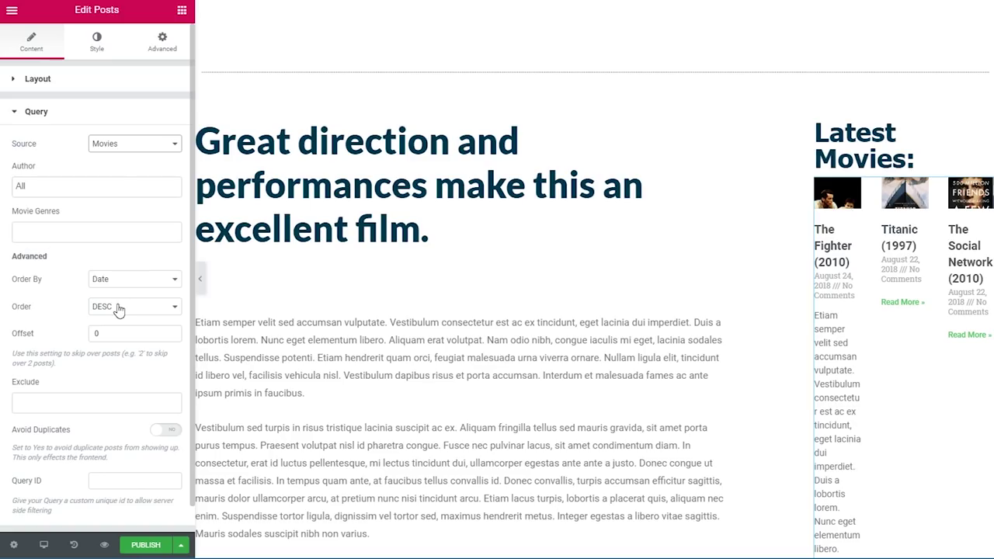
{"action": "left_click", "coordinate": [99, 404]}
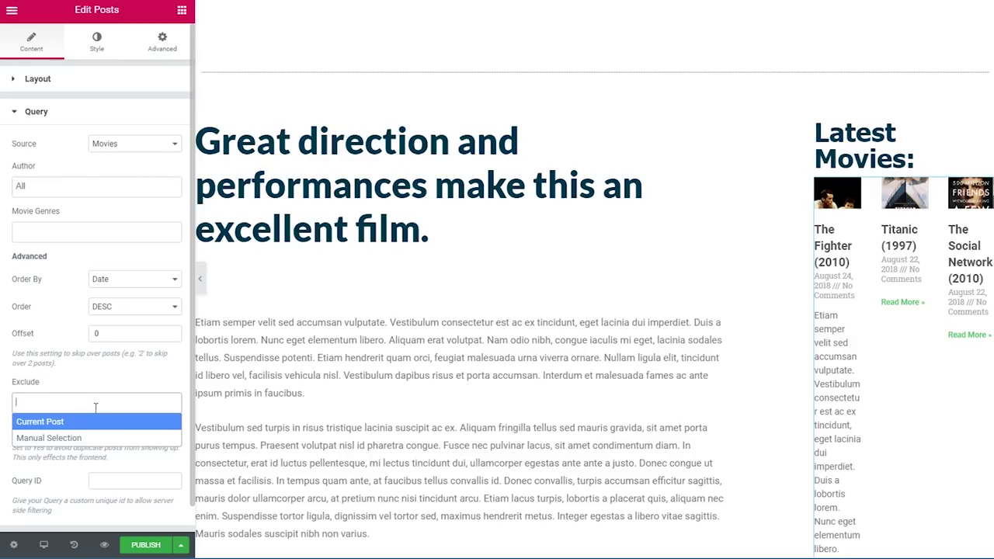
{"action": "left_click", "coordinate": [82, 420]}
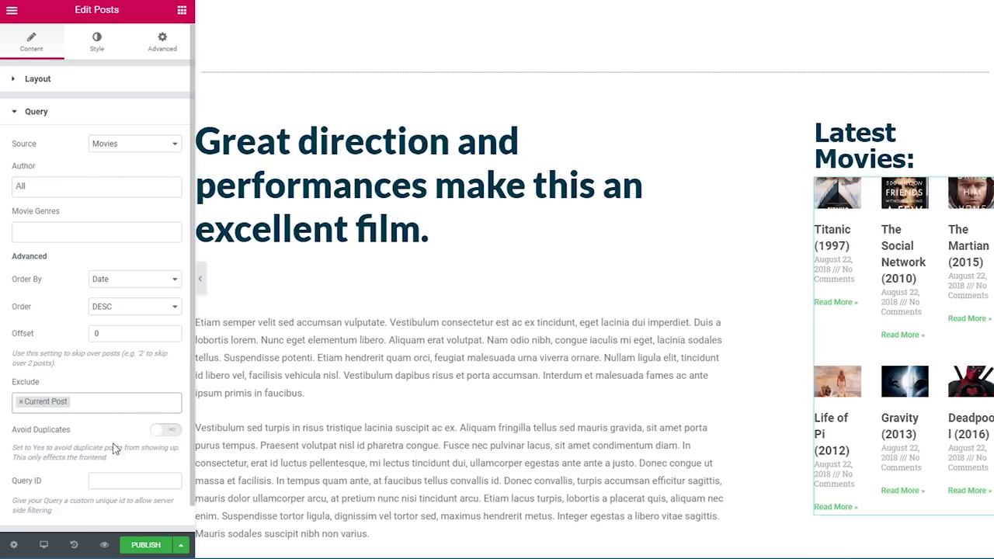
{"action": "left_click", "coordinate": [166, 431]}
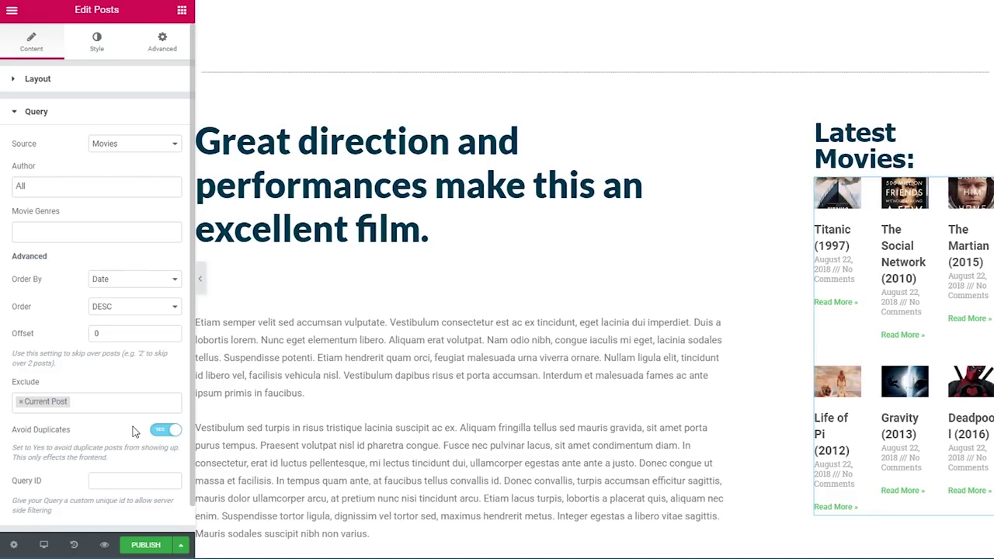
Set the Posts widget's layout to 1 column with 3 posts per page.
{"action": "left_click", "coordinate": [81, 89]}
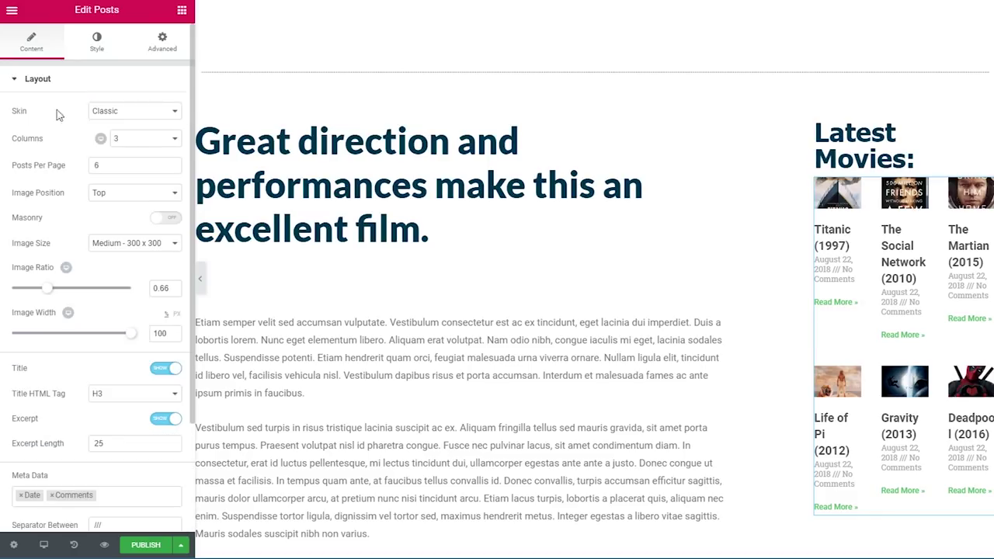
{"action": "left_click", "coordinate": [139, 138]}
{"action": "left_click", "coordinate": [145, 154]}
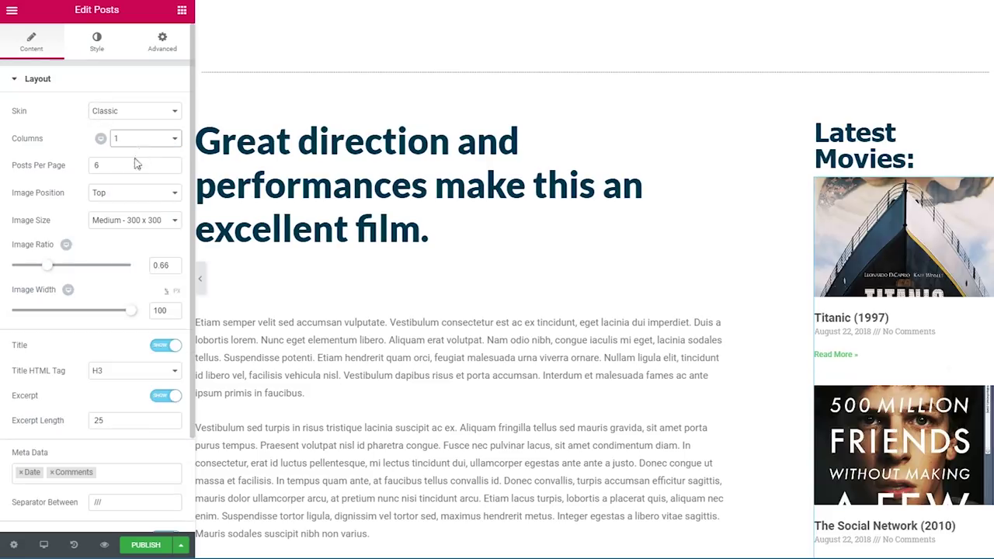
{"action": "double_click", "coordinate": [167, 166]}
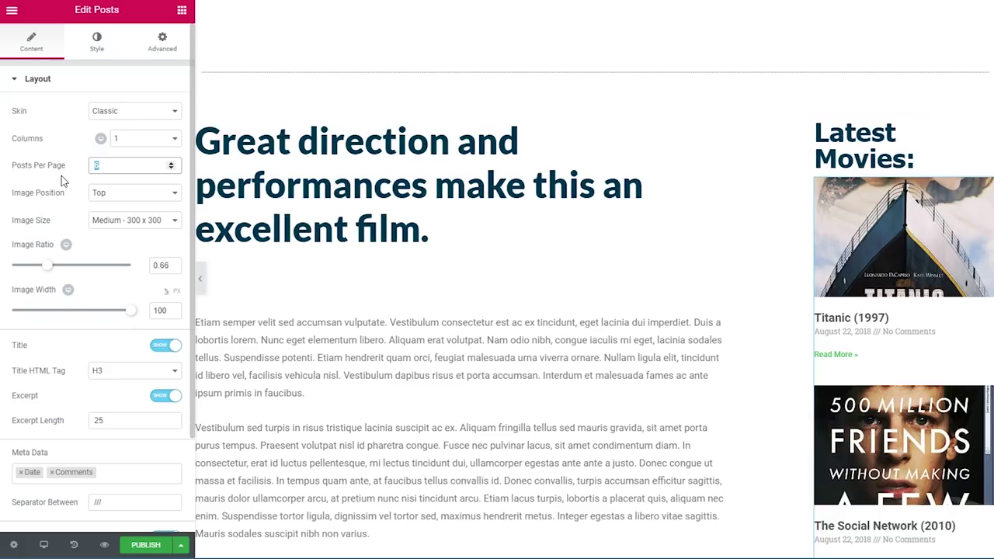
{"action": "type", "text": "3"}
Set the Posts widget's image size to Medium Large and its image ratio to 1.52.
{"action": "left_click", "coordinate": [132, 224]}
{"action": "left_click", "coordinate": [132, 254]}
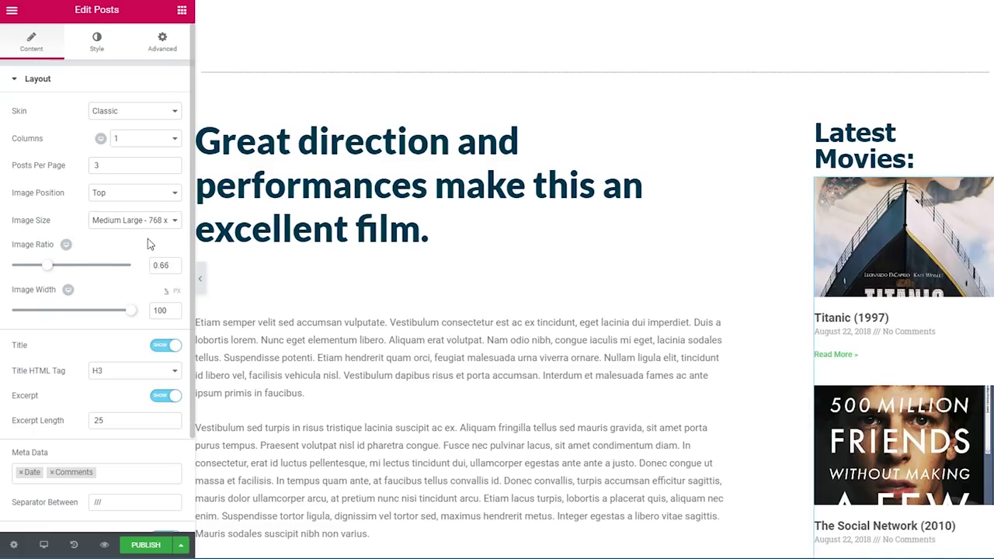
{"action": "left_click", "coordinate": [171, 268]}
{"action": "left_click_drag", "start_coordinate": [172, 268], "coordinate": [146, 269]}
{"action": "type", "text": "1.52"}
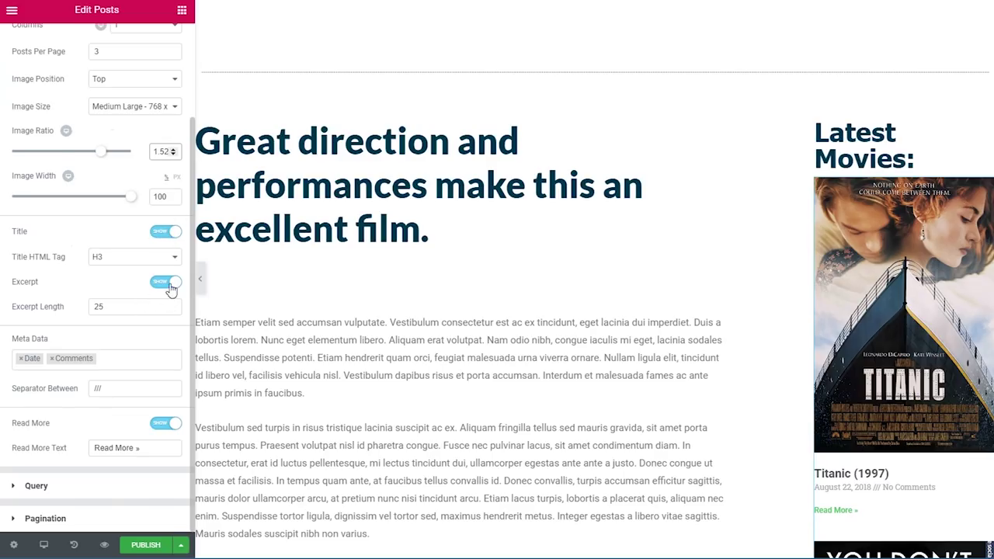
Hide the excerpt and Read More link in the Posts widget, and remove the Date and Comments metadata.
{"action": "left_click", "coordinate": [166, 282]}
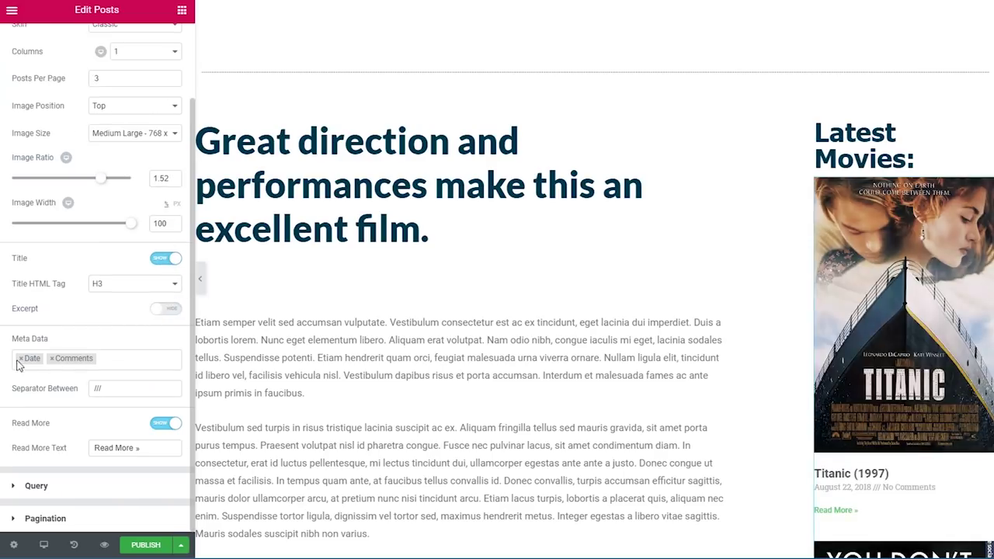
{"action": "left_click", "coordinate": [21, 359]}
{"action": "left_click", "coordinate": [21, 358]}
{"action": "left_click", "coordinate": [85, 366]}
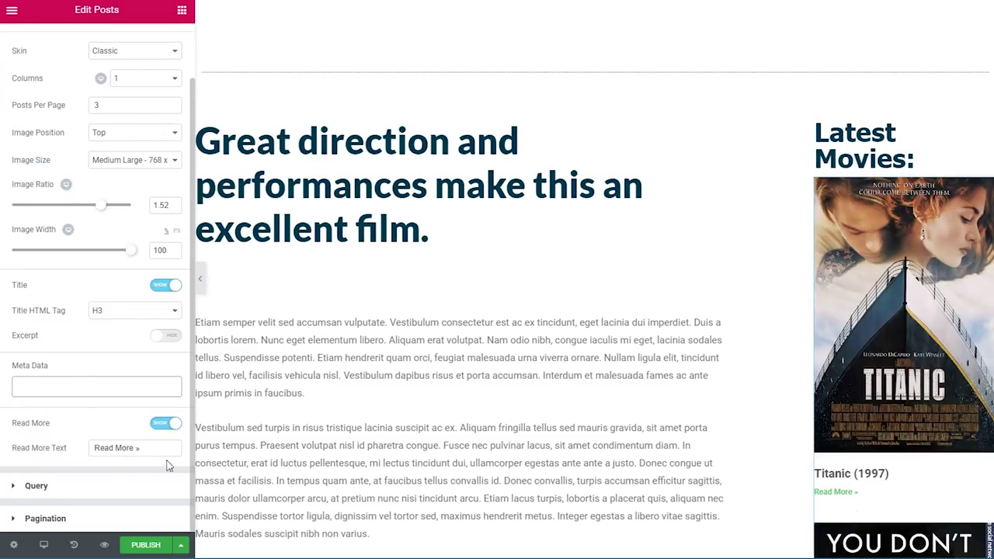
{"action": "left_click", "coordinate": [165, 424]}
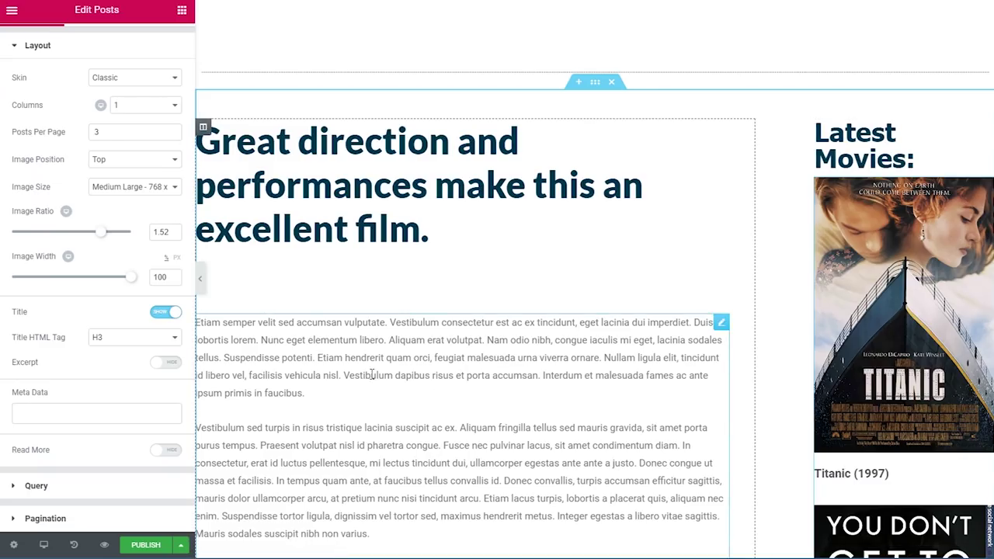
Change the Posts widget's title color to the dark navy preset.
{"action": "scroll", "coordinate": [147, 275], "scroll_direction": "up", "scroll_amount": 1}
{"action": "left_click", "coordinate": [97, 42]}
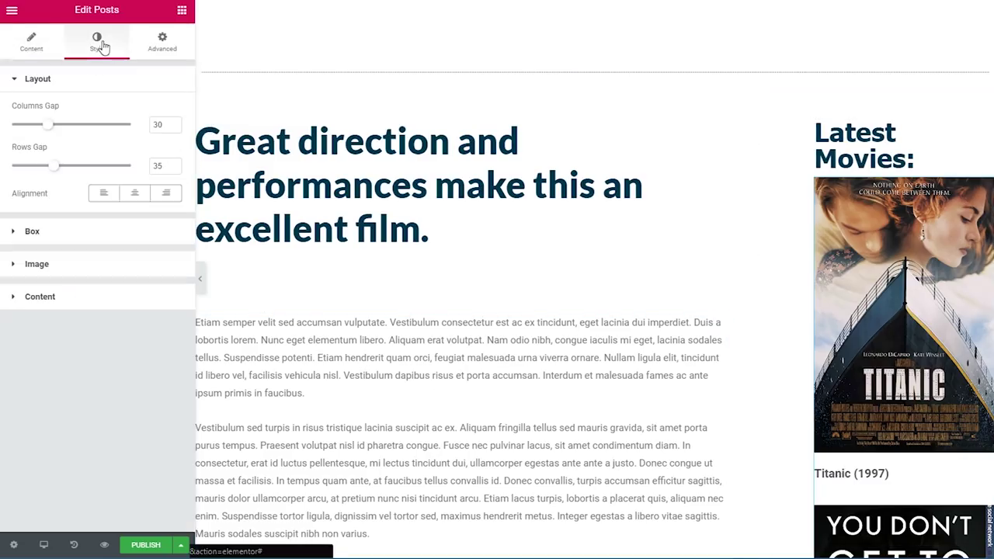
{"action": "left_click", "coordinate": [114, 297]}
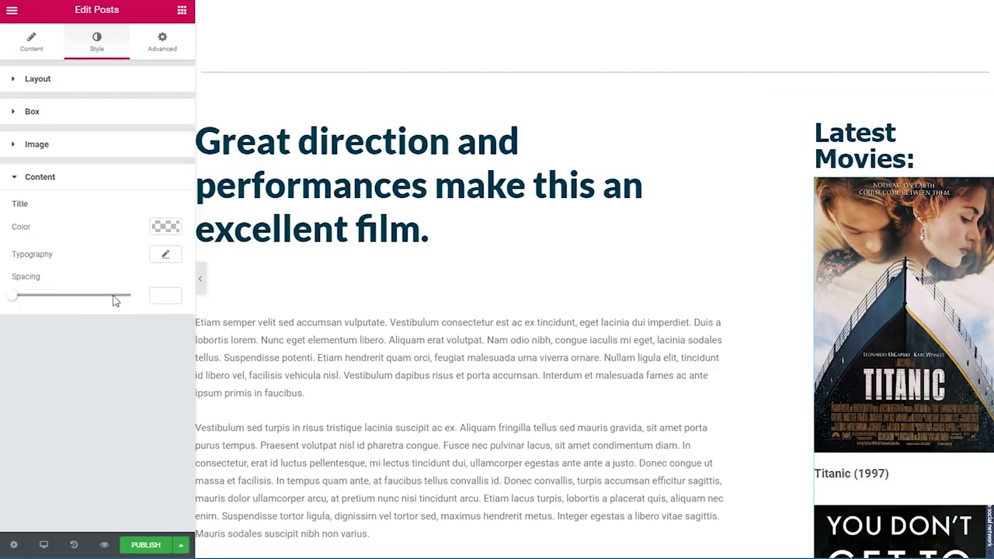
{"action": "left_click", "coordinate": [165, 227]}
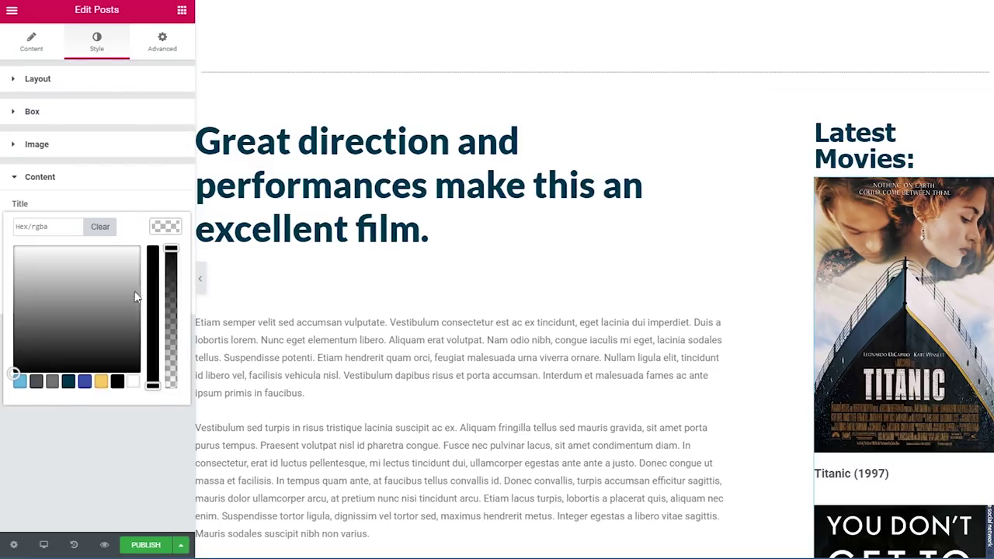
{"action": "left_click", "coordinate": [69, 382]}
{"action": "left_click", "coordinate": [107, 435]}
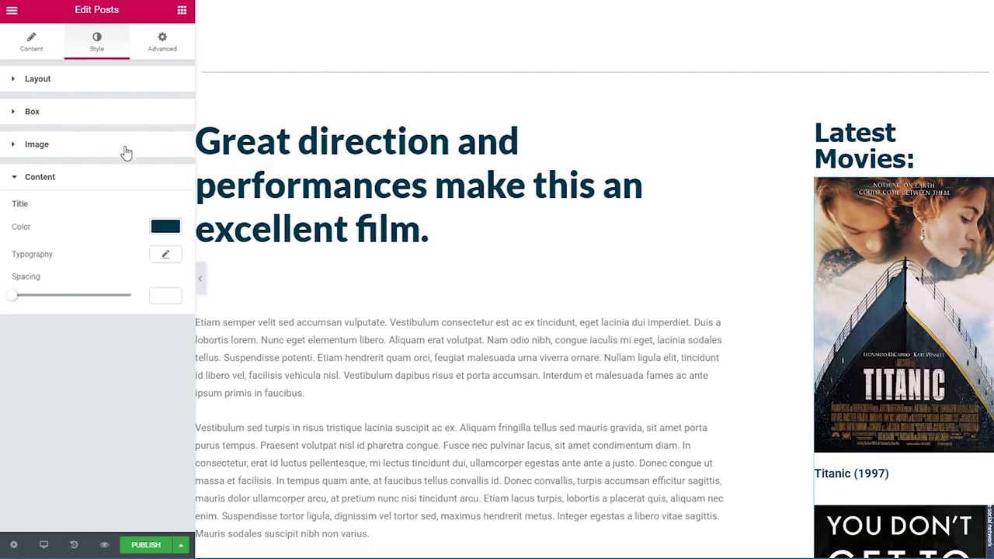
Set the Posts widget's rows gap to 30.
{"action": "left_click", "coordinate": [124, 87]}
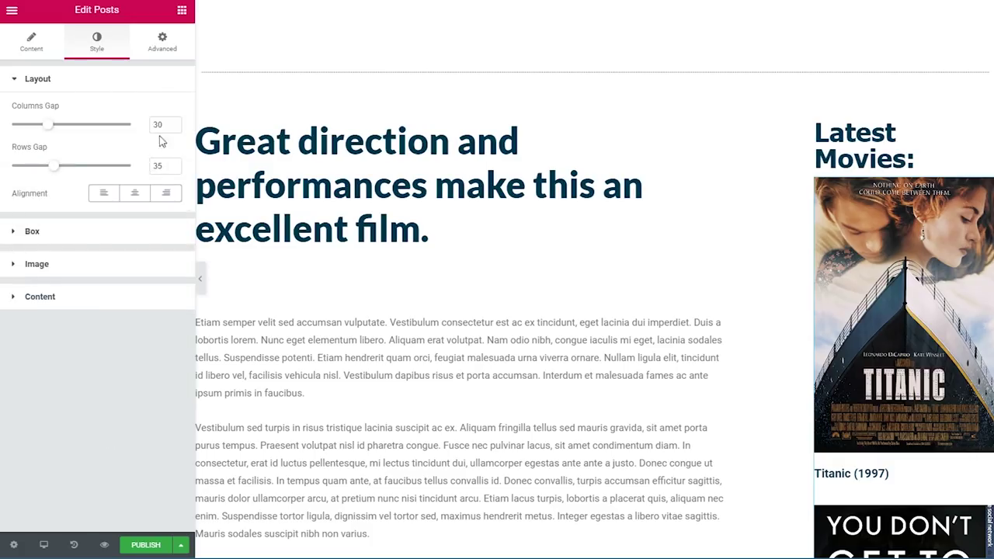
{"action": "double_click", "coordinate": [160, 166]}
{"action": "type", "text": "30"}
{"action": "scroll", "coordinate": [326, 269], "scroll_direction": "down", "scroll_amount": 7}
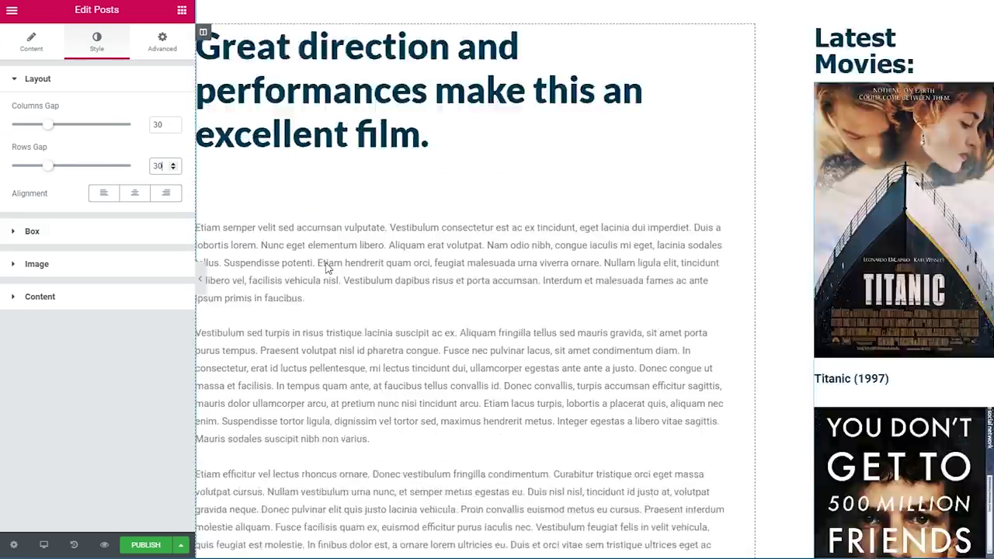
{"action": "scroll", "coordinate": [383, 427], "scroll_direction": "down", "scroll_amount": 3}
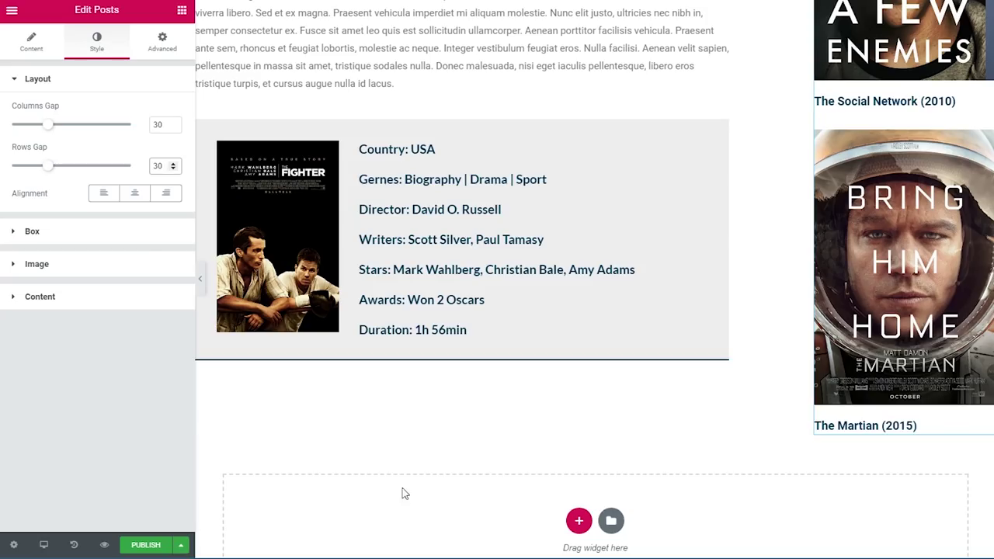
Find the Facebook Comments widget by searching for "face" and place it below the movie info box.
{"action": "left_click", "coordinate": [183, 12]}
{"action": "left_click", "coordinate": [118, 62]}
{"action": "type", "text": "face"}
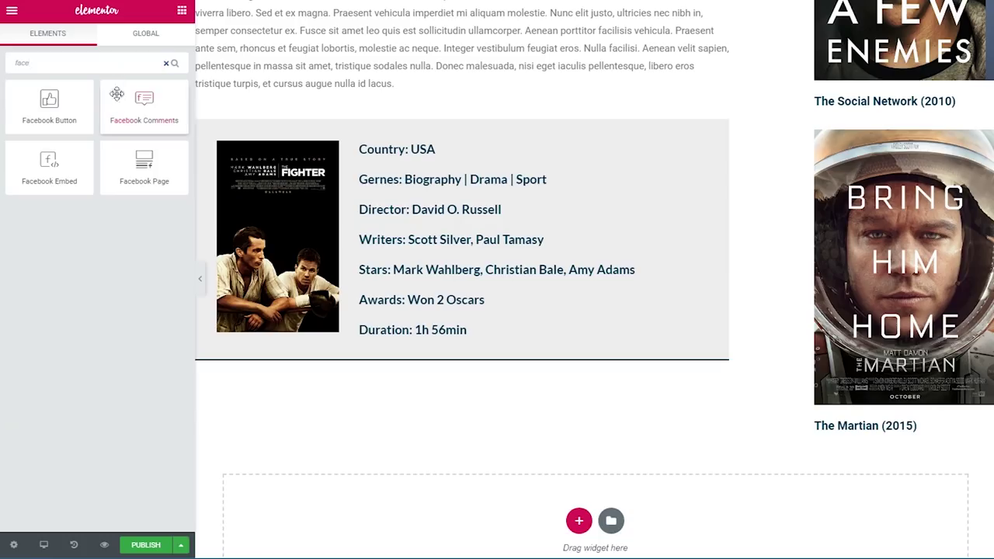
{"action": "left_click_drag", "start_coordinate": [125, 101], "coordinate": [466, 78]}
{"action": "left_click_drag", "start_coordinate": [722, 121], "coordinate": [548, 435]}
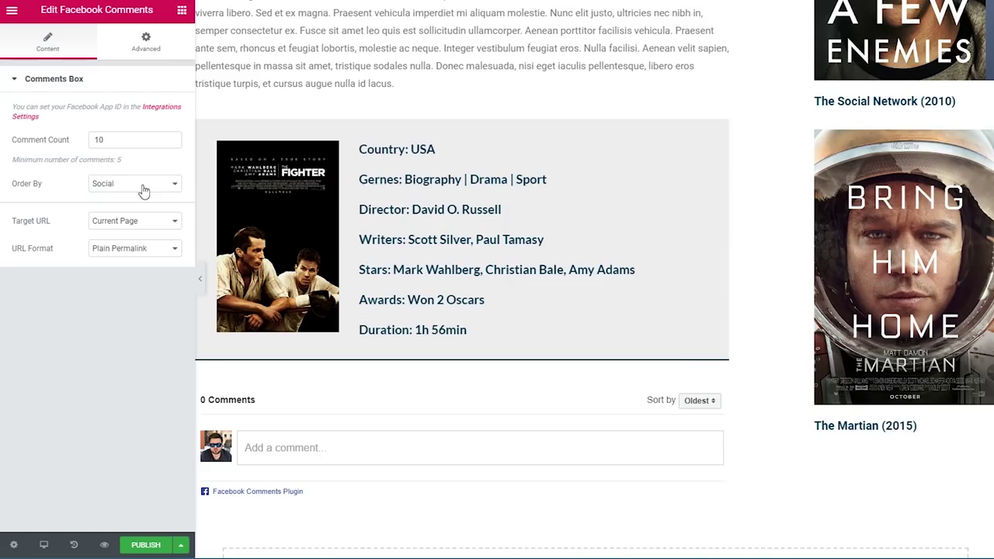
Preview the template without the editing panel, examining the comments area, info box, review and Latest Movies column.
{"action": "left_click", "coordinate": [199, 278]}
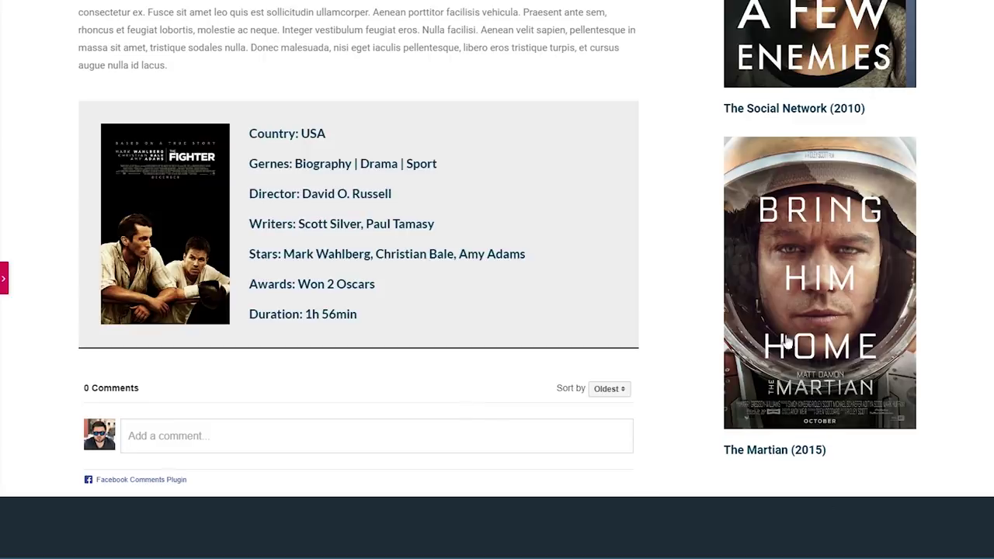
{"action": "scroll", "coordinate": [822, 334], "scroll_direction": "up", "scroll_amount": 5}
{"action": "scroll", "coordinate": [822, 334], "scroll_direction": "up", "scroll_amount": 10}
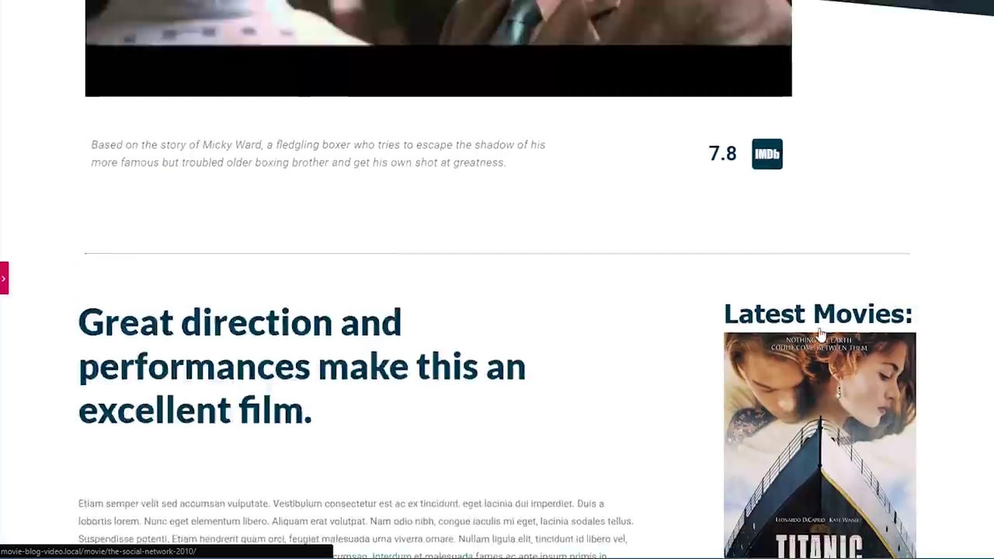
{"action": "scroll", "coordinate": [360, 194], "scroll_direction": "down", "scroll_amount": 5}
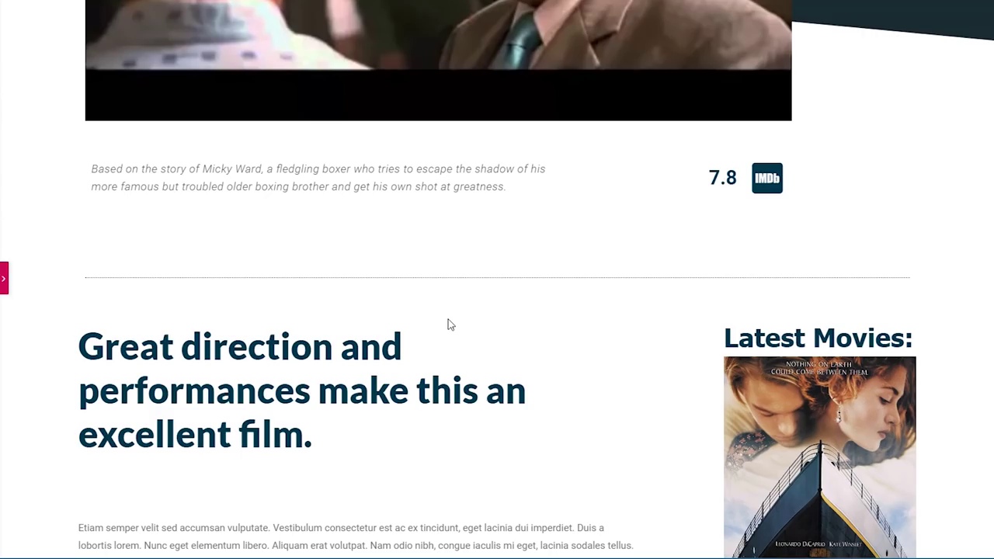
{"action": "left_click", "coordinate": [4, 279]}
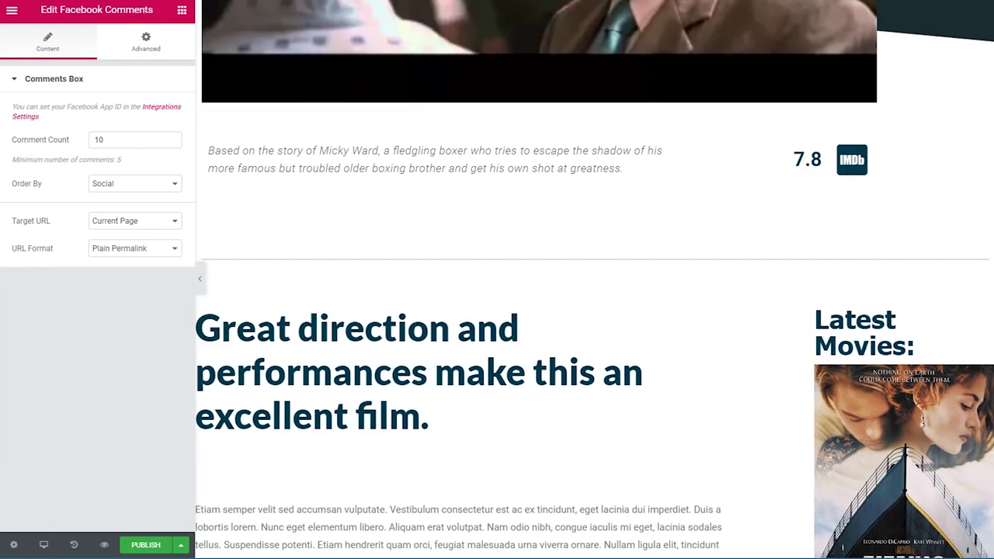
Publish the single template with the display condition Include All Movies, All.
{"action": "left_click", "coordinate": [180, 545]}
{"action": "left_click", "coordinate": [66, 485]}
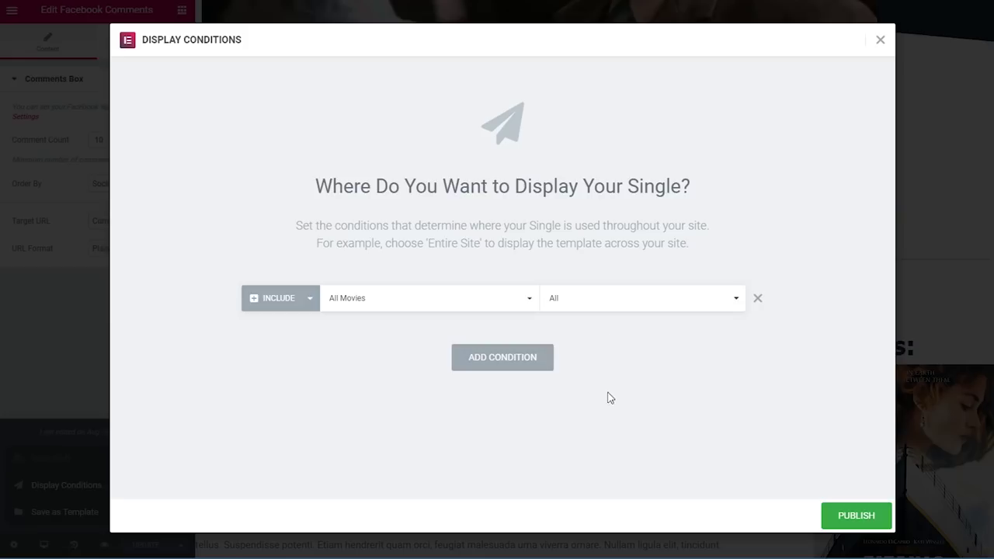
{"action": "left_click", "coordinate": [851, 518]}
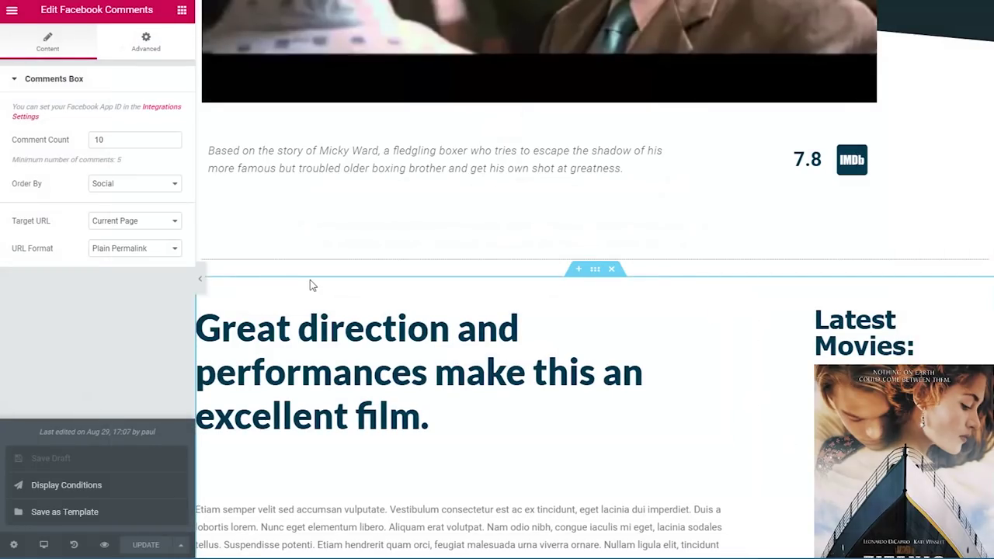
Exit the editor to the WordPress dashboard and visit the live Movie-Blog site.
{"action": "left_click", "coordinate": [13, 10]}
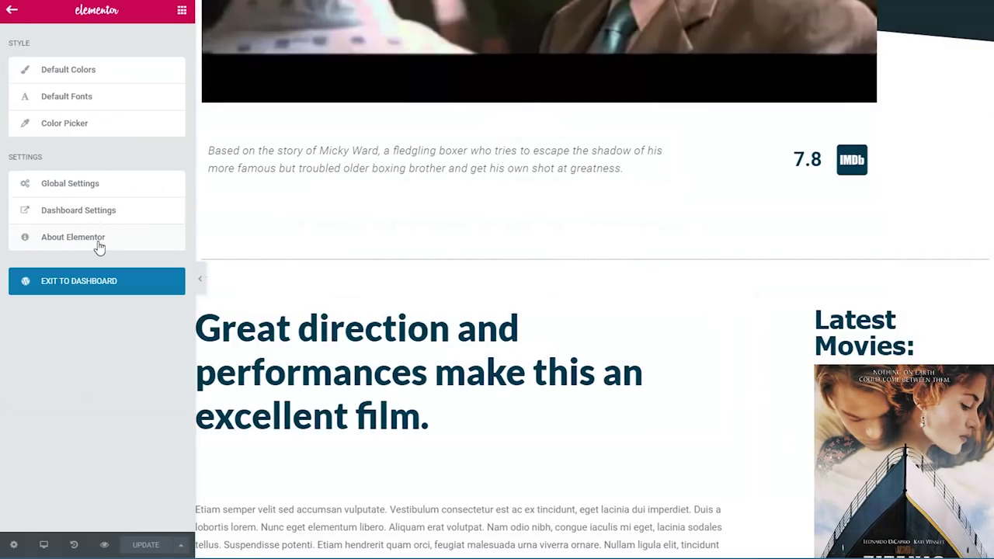
{"action": "left_click", "coordinate": [103, 286]}
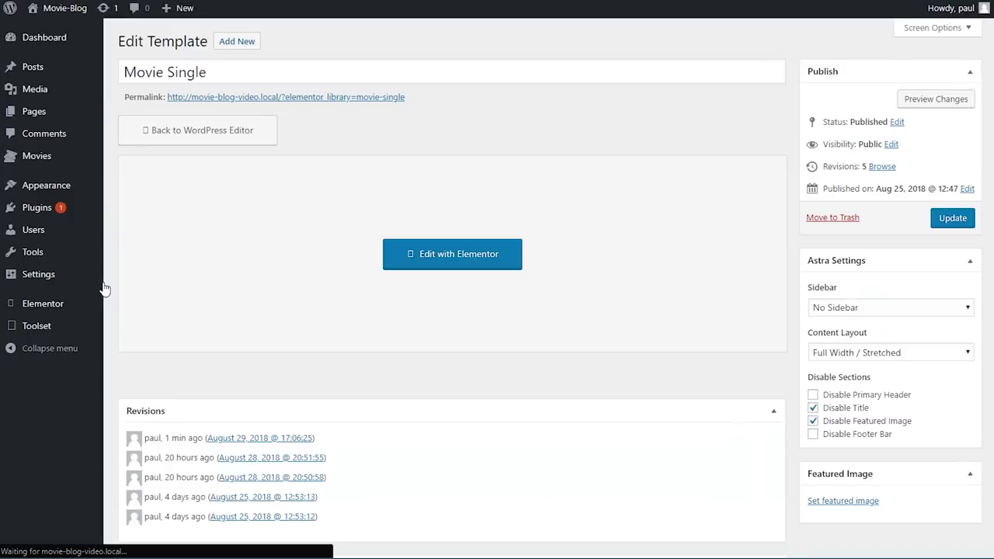
{"action": "mouse_move", "coordinate": [68, 11]}
{"action": "left_click", "coordinate": [70, 30]}
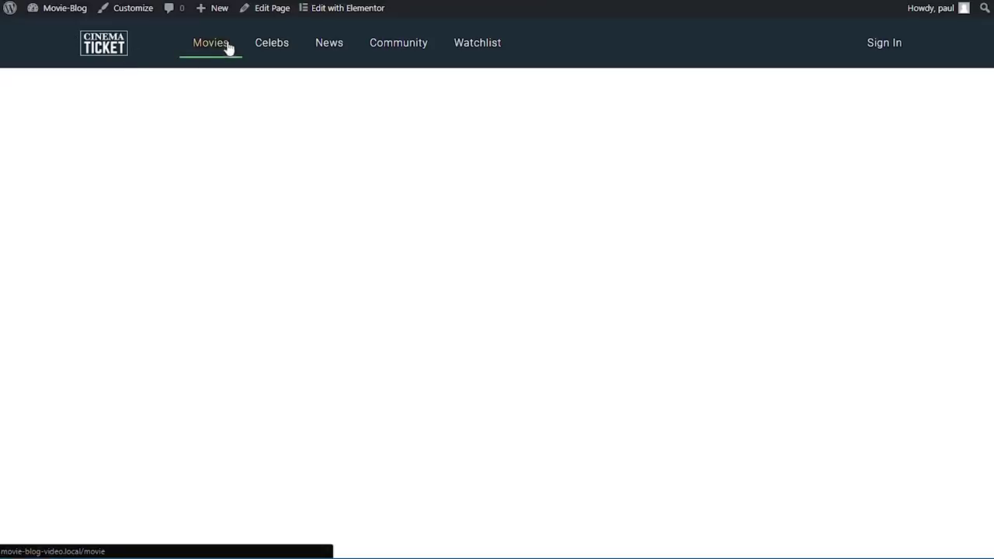
Open the live site's Movies page and view its grid of movie posters.
{"action": "left_click", "coordinate": [224, 47]}
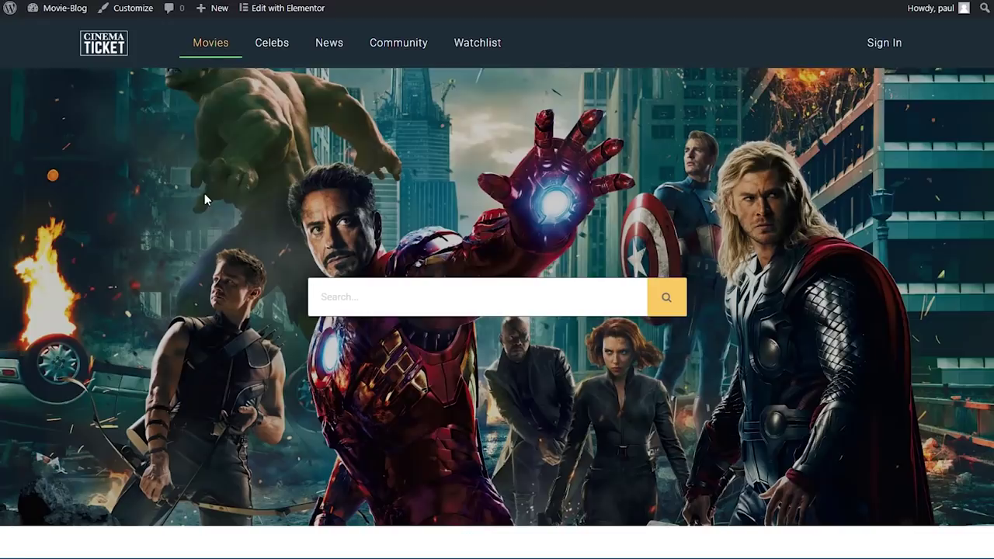
{"action": "scroll", "coordinate": [307, 155], "scroll_direction": "down", "scroll_amount": 3}
{"action": "scroll", "coordinate": [305, 155], "scroll_direction": "down", "scroll_amount": 4}
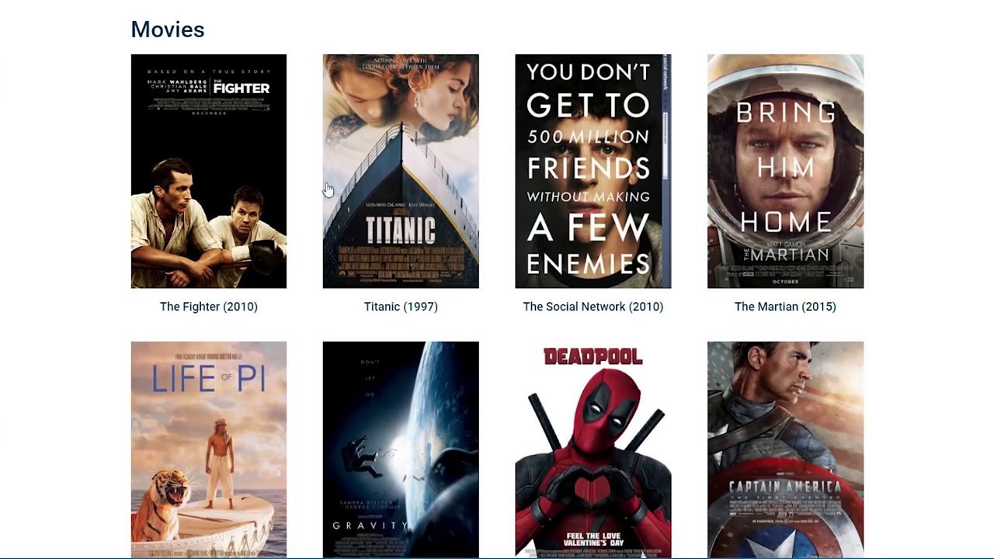
Open the Captain America (2011) movie page and examine its trailer, summary, review, info box and Latest Movies column.
{"action": "scroll", "coordinate": [777, 249], "scroll_direction": "down", "scroll_amount": 2}
{"action": "left_click", "coordinate": [836, 375]}
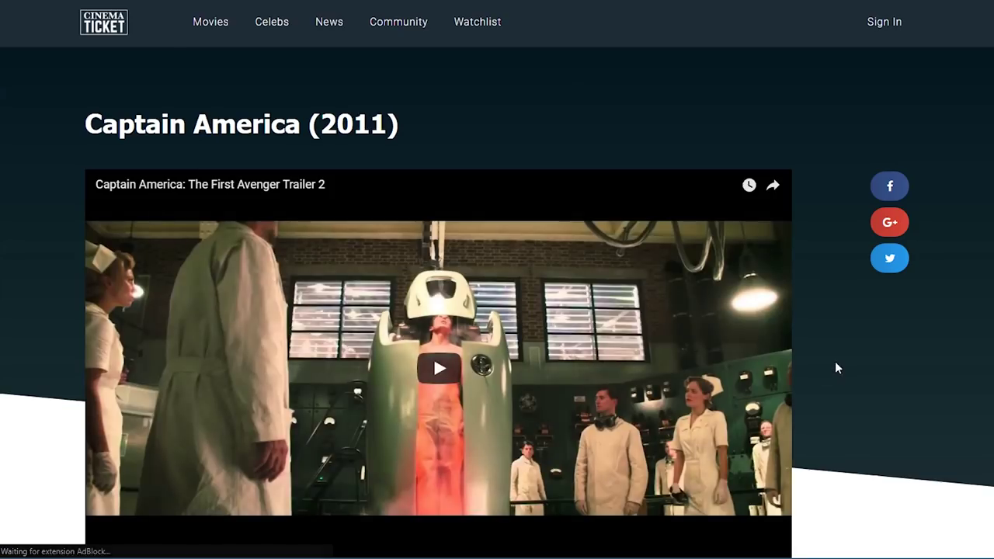
{"action": "scroll", "coordinate": [836, 351], "scroll_direction": "down", "scroll_amount": 1}
{"action": "scroll", "coordinate": [838, 356], "scroll_direction": "down", "scroll_amount": 8}
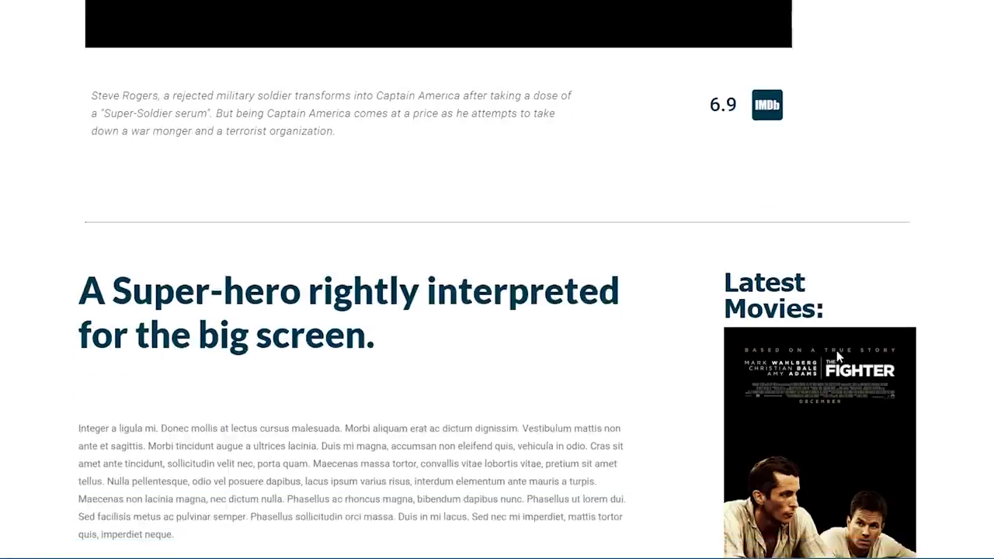
{"action": "scroll", "coordinate": [837, 351], "scroll_direction": "down", "scroll_amount": 3}
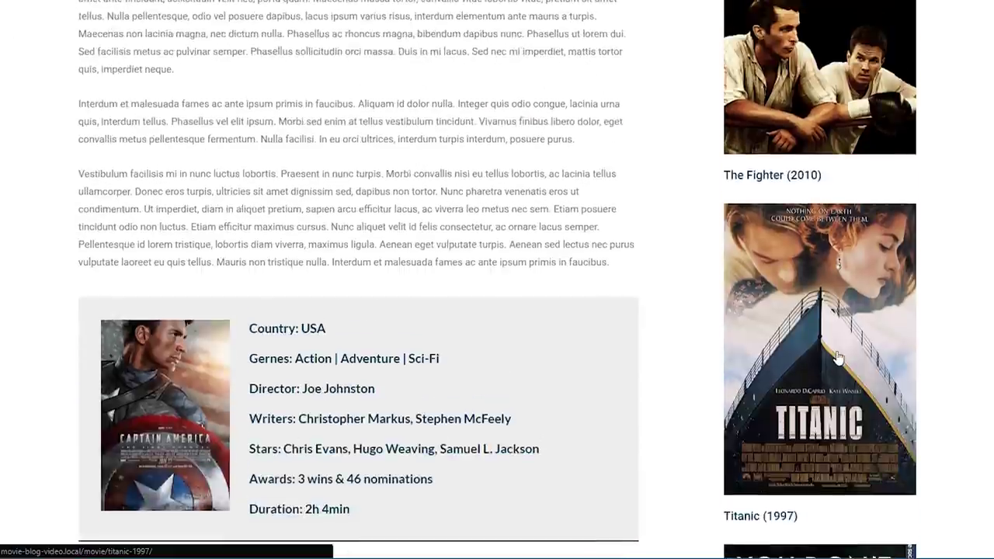
{"action": "scroll", "coordinate": [839, 356], "scroll_direction": "down", "scroll_amount": 1}
{"action": "scroll", "coordinate": [809, 358], "scroll_direction": "up", "scroll_amount": 5}
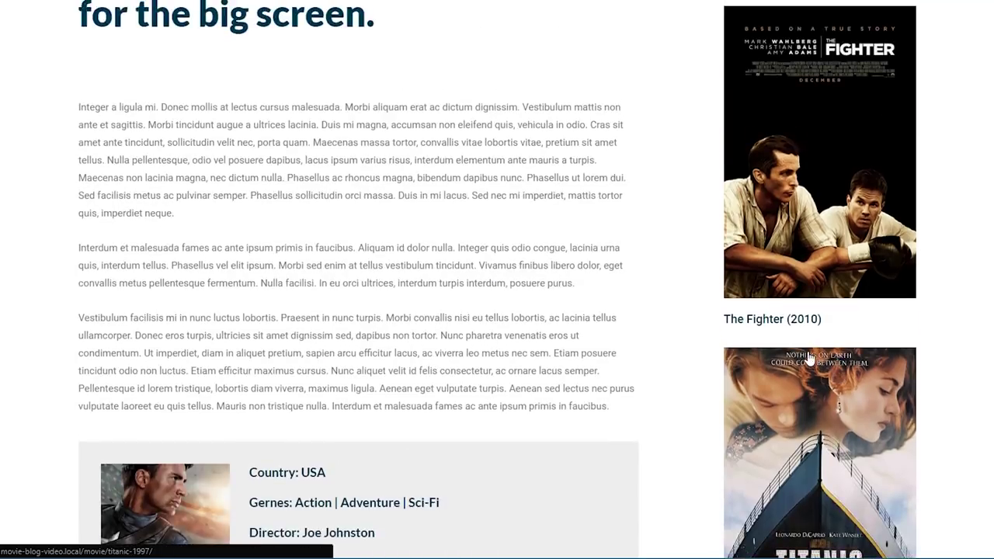
Open The Fighter (2010) from the Latest Movies column and review its trailer, rating, article text and info box.
{"action": "left_click", "coordinate": [757, 180]}
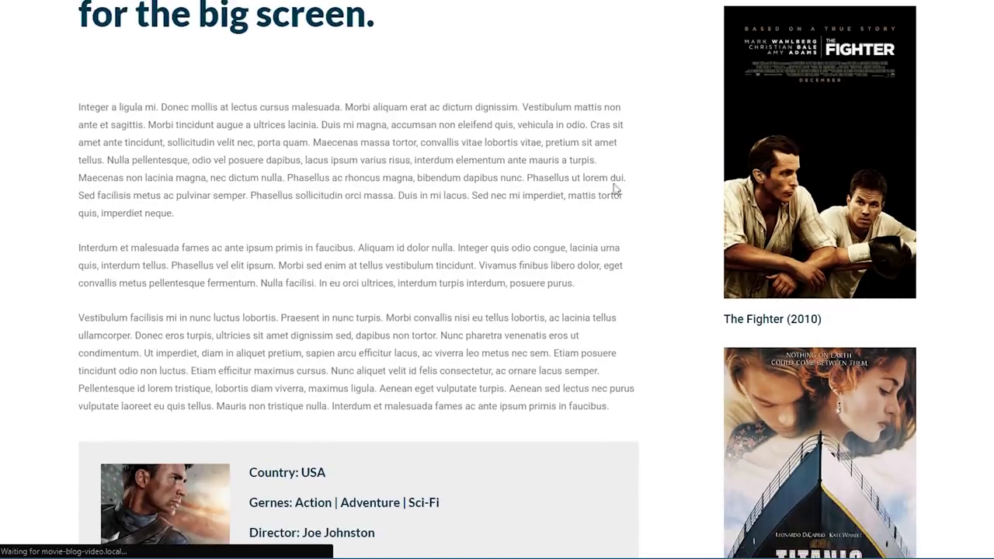
{"action": "scroll", "coordinate": [581, 170], "scroll_direction": "down", "scroll_amount": 1}
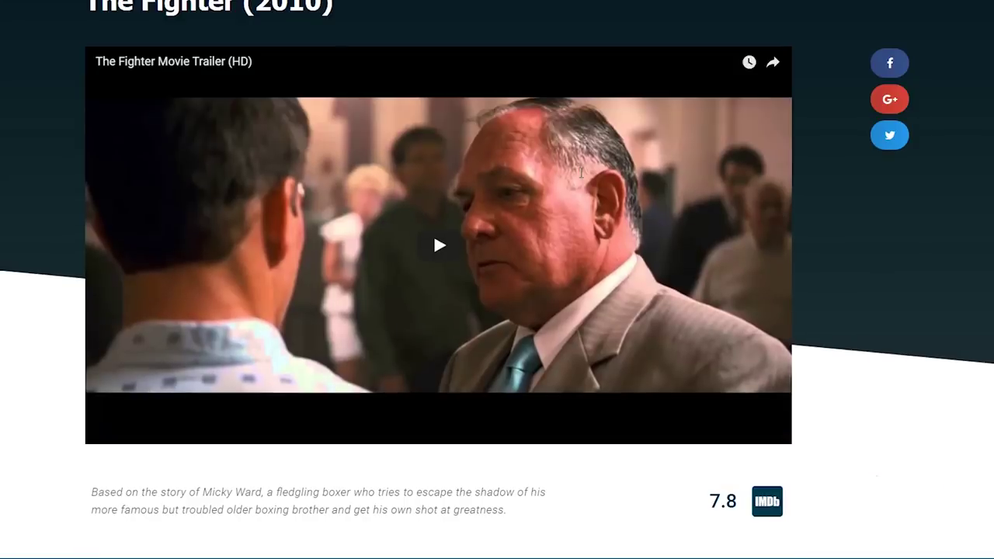
{"action": "scroll", "coordinate": [581, 172], "scroll_direction": "down", "scroll_amount": 10}
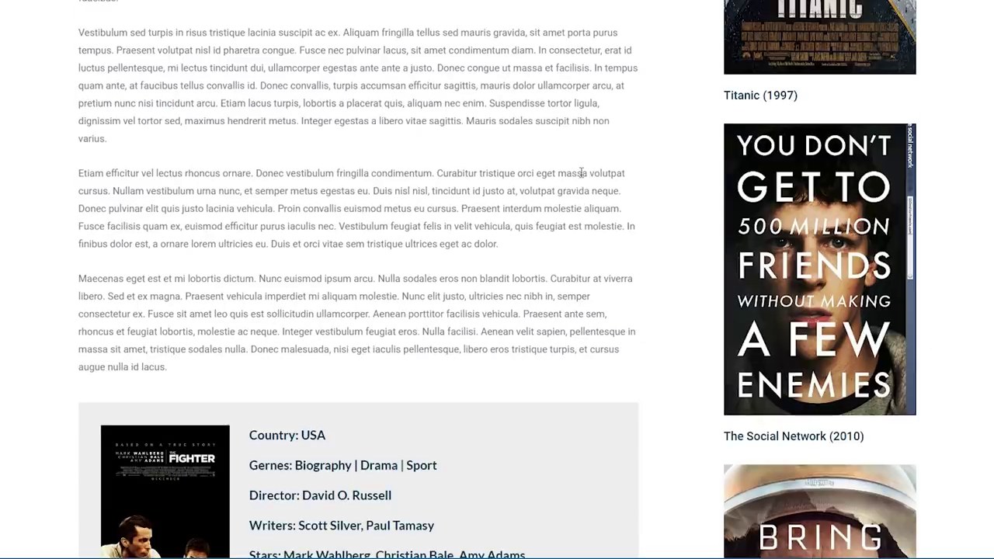
{"action": "scroll", "coordinate": [581, 172], "scroll_direction": "down", "scroll_amount": 5}
{"action": "scroll", "coordinate": [581, 173], "scroll_direction": "up", "scroll_amount": 10}
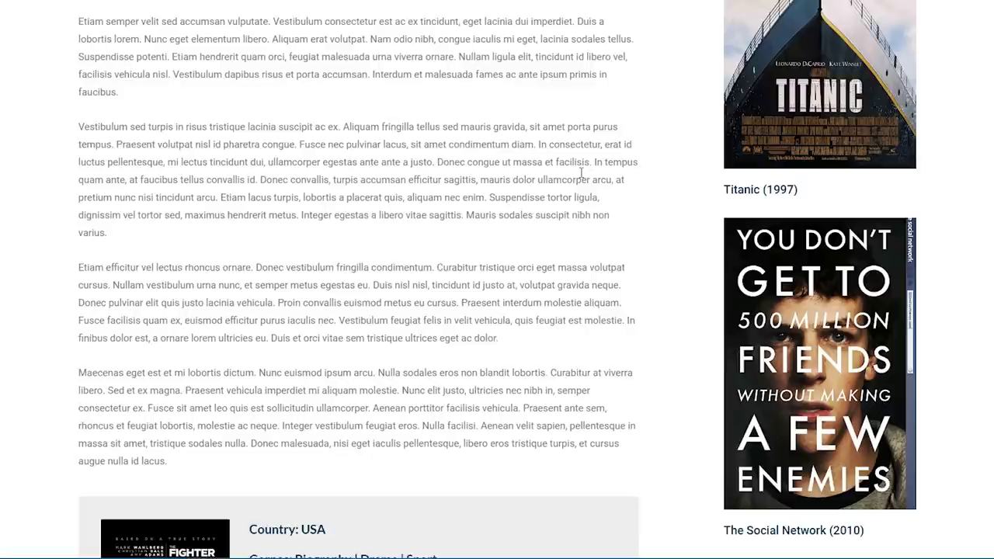
{"action": "scroll", "coordinate": [581, 172], "scroll_direction": "up", "scroll_amount": 6}
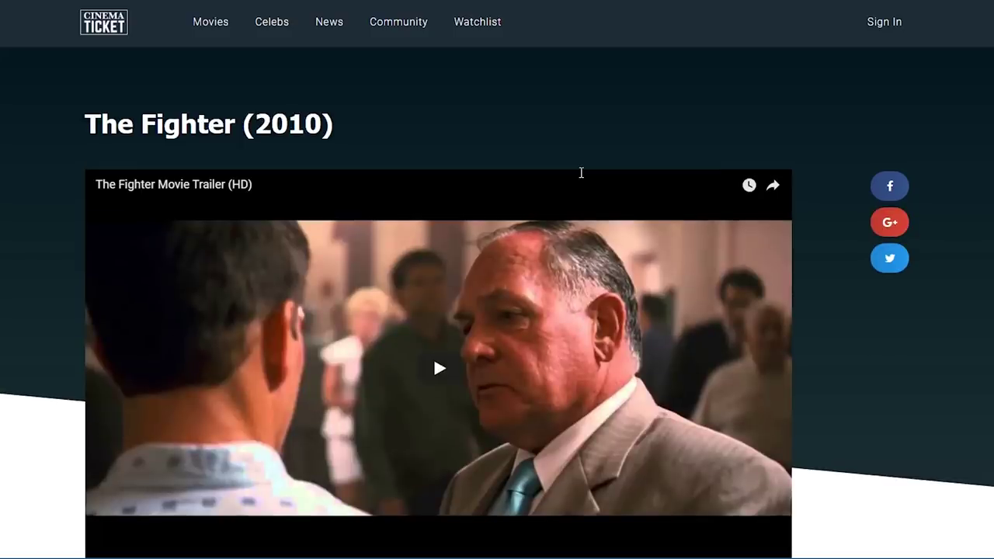